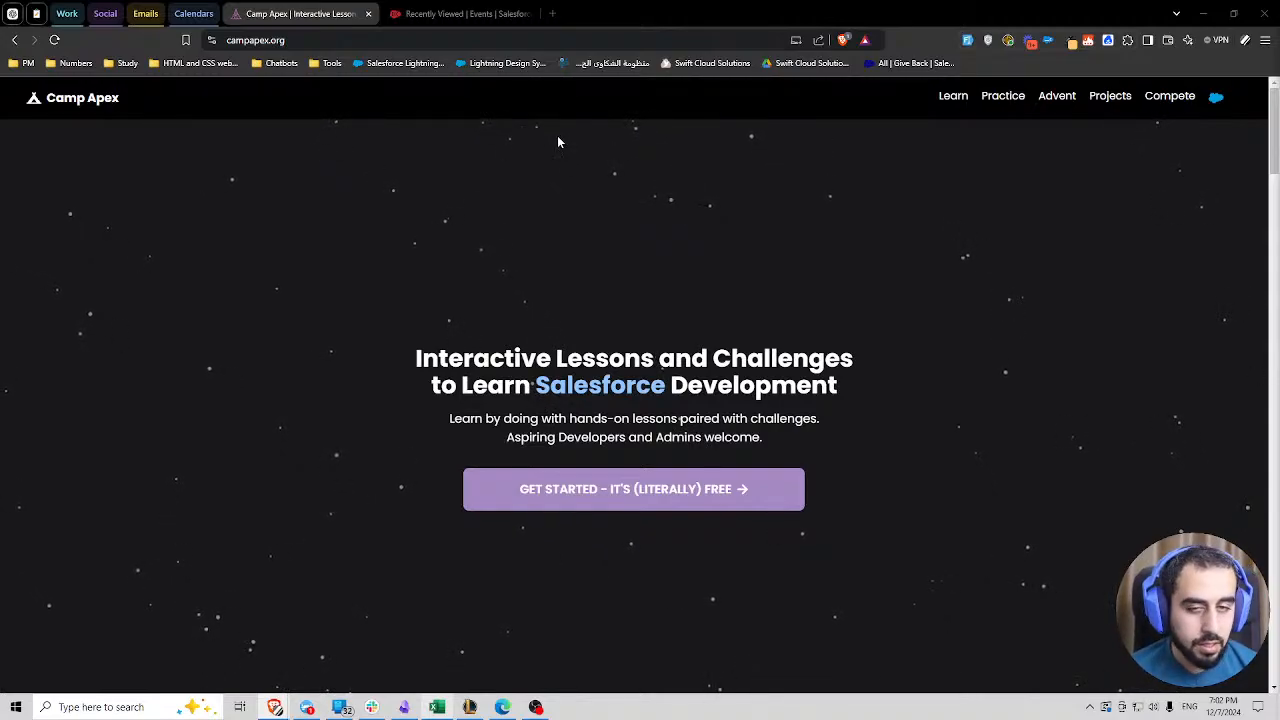
click(280, 41)
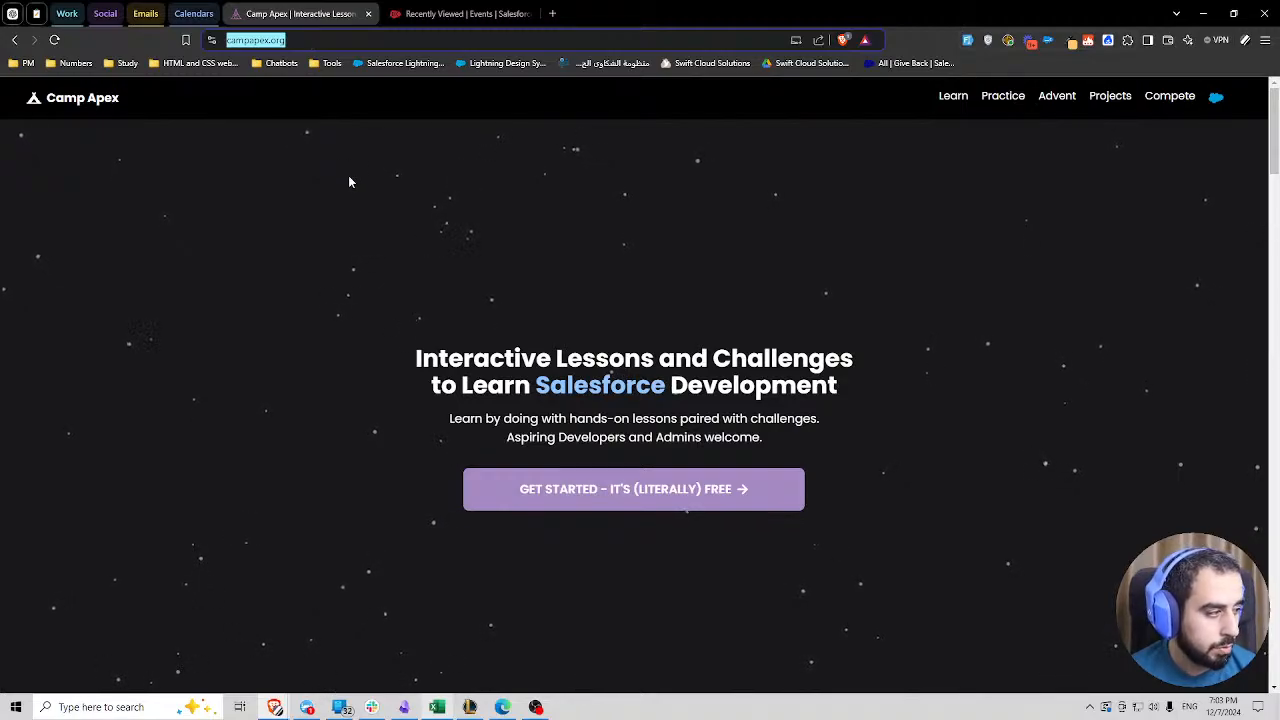
click(323, 197)
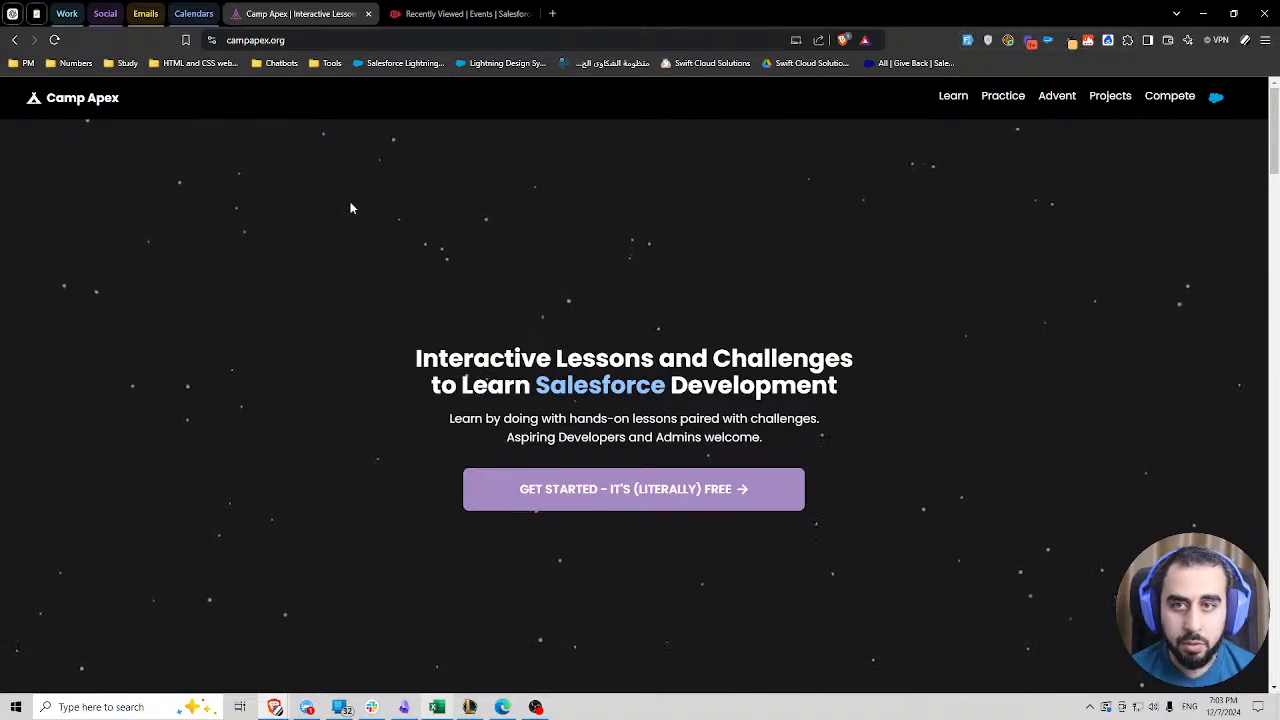
click(289, 39)
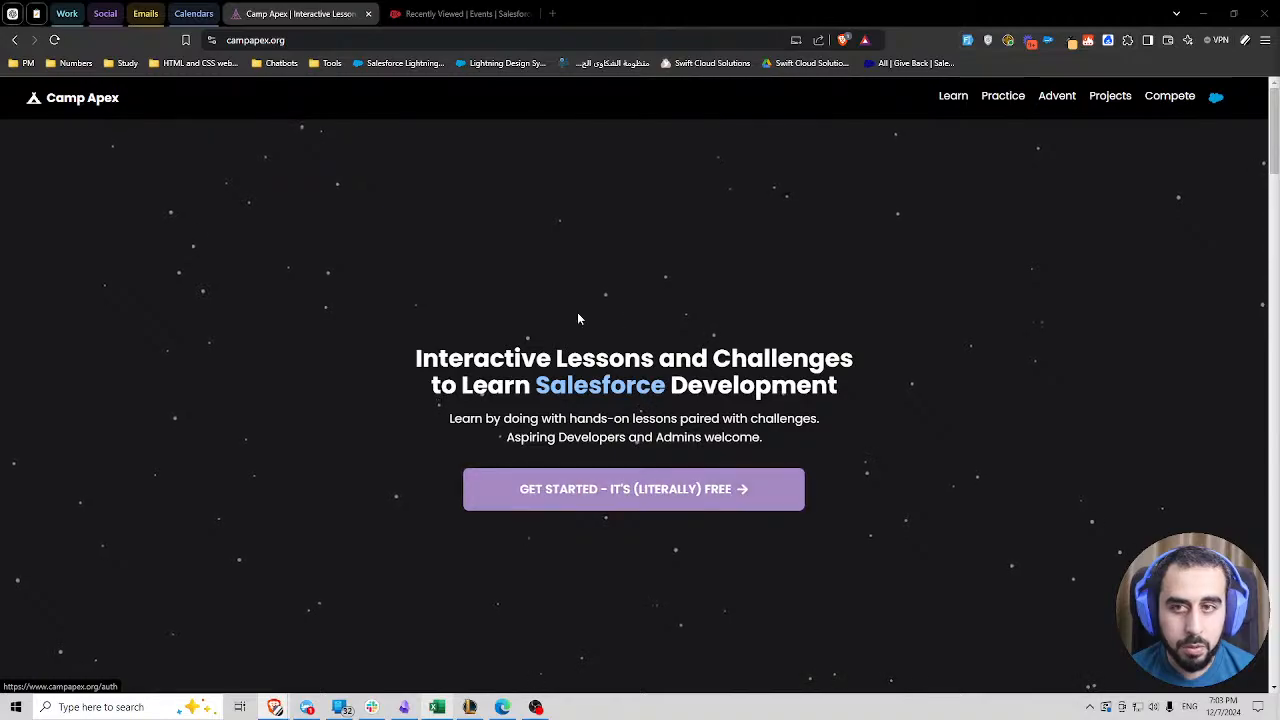
click(1214, 100)
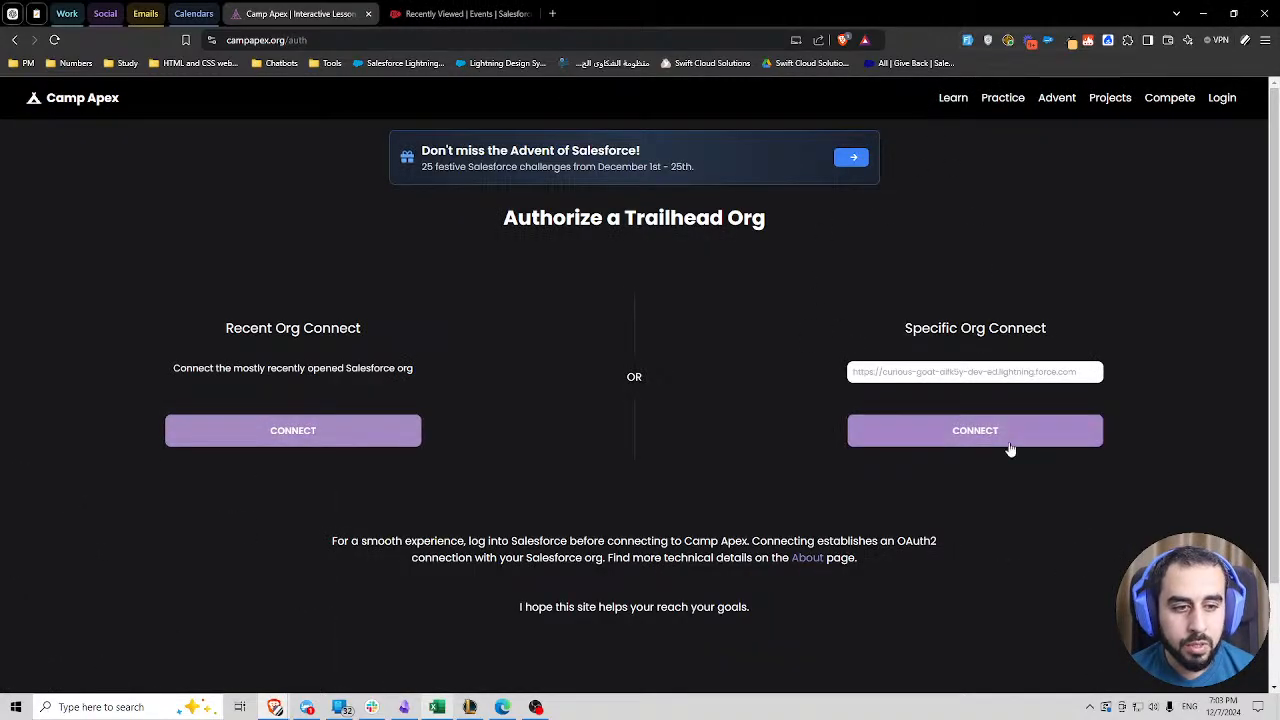
click(942, 372)
click(907, 319)
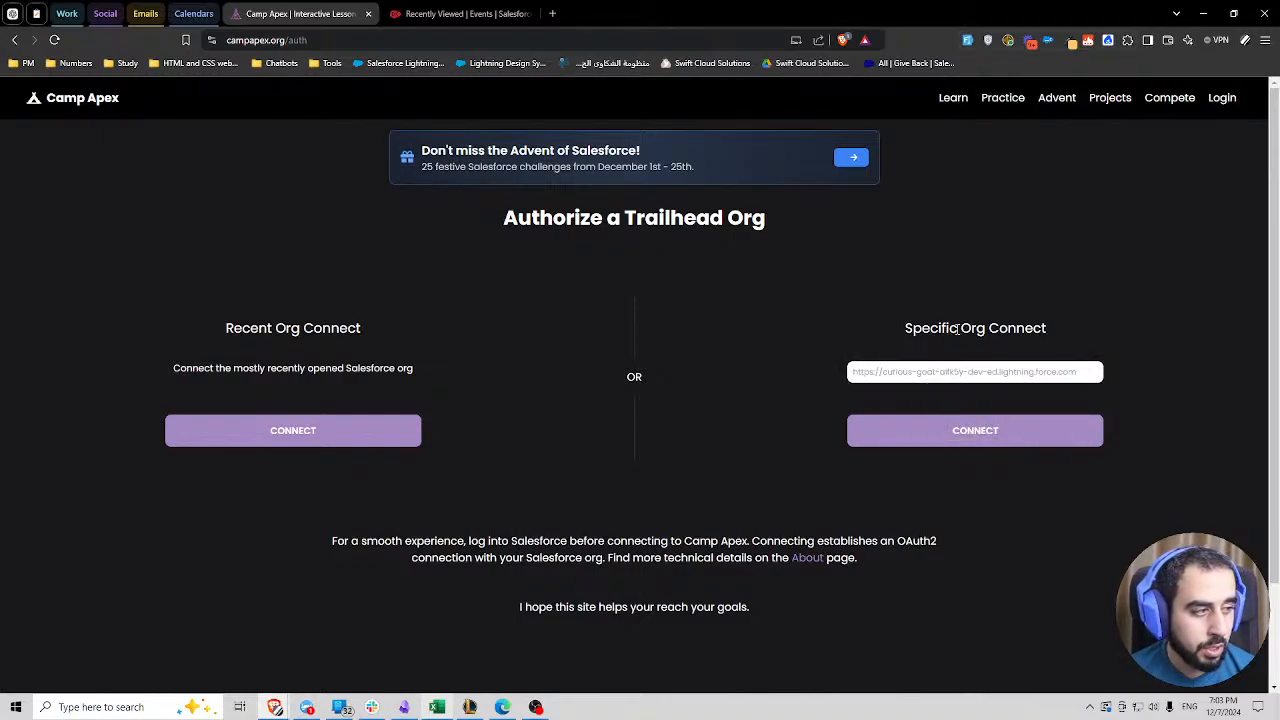
click(921, 372)
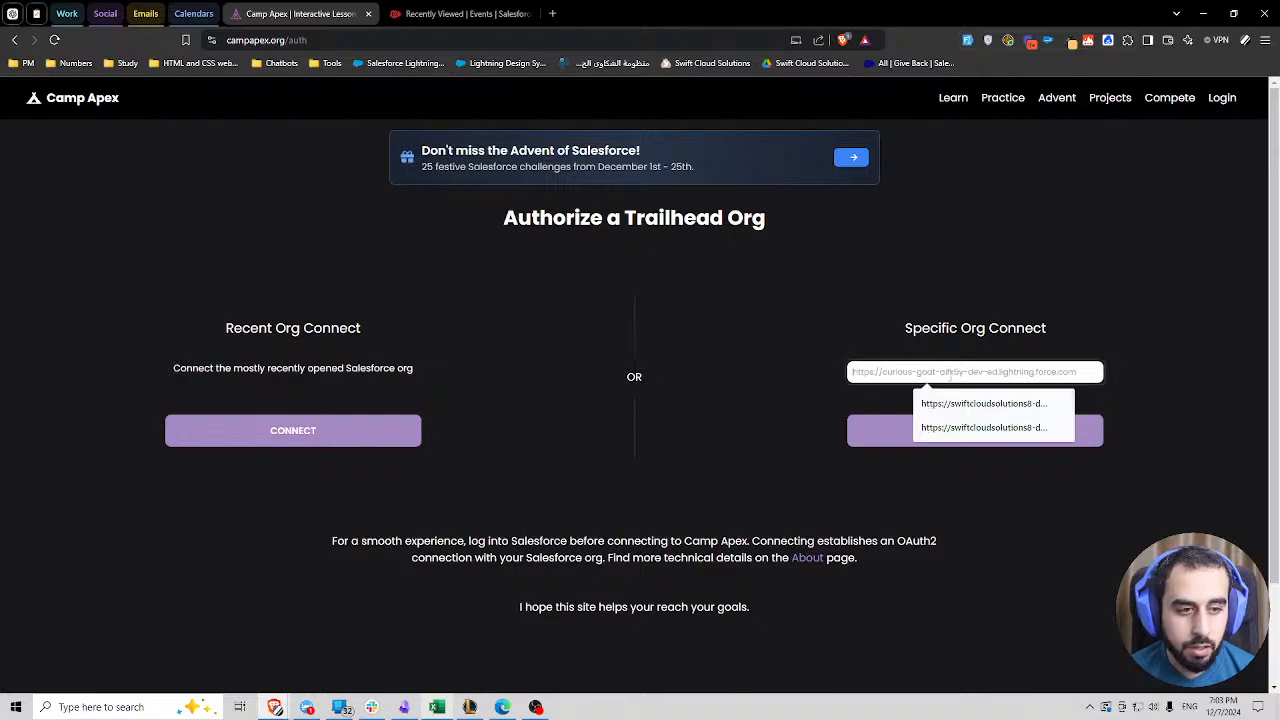
click(960, 403)
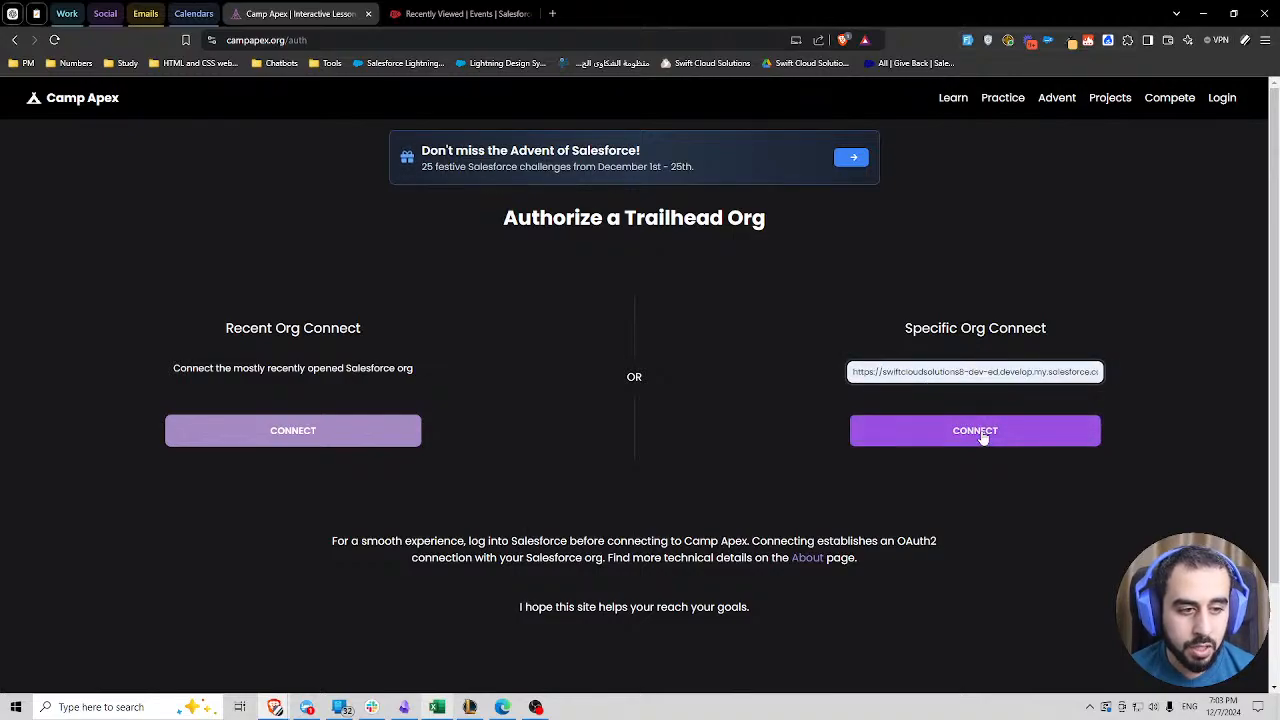
click(980, 432)
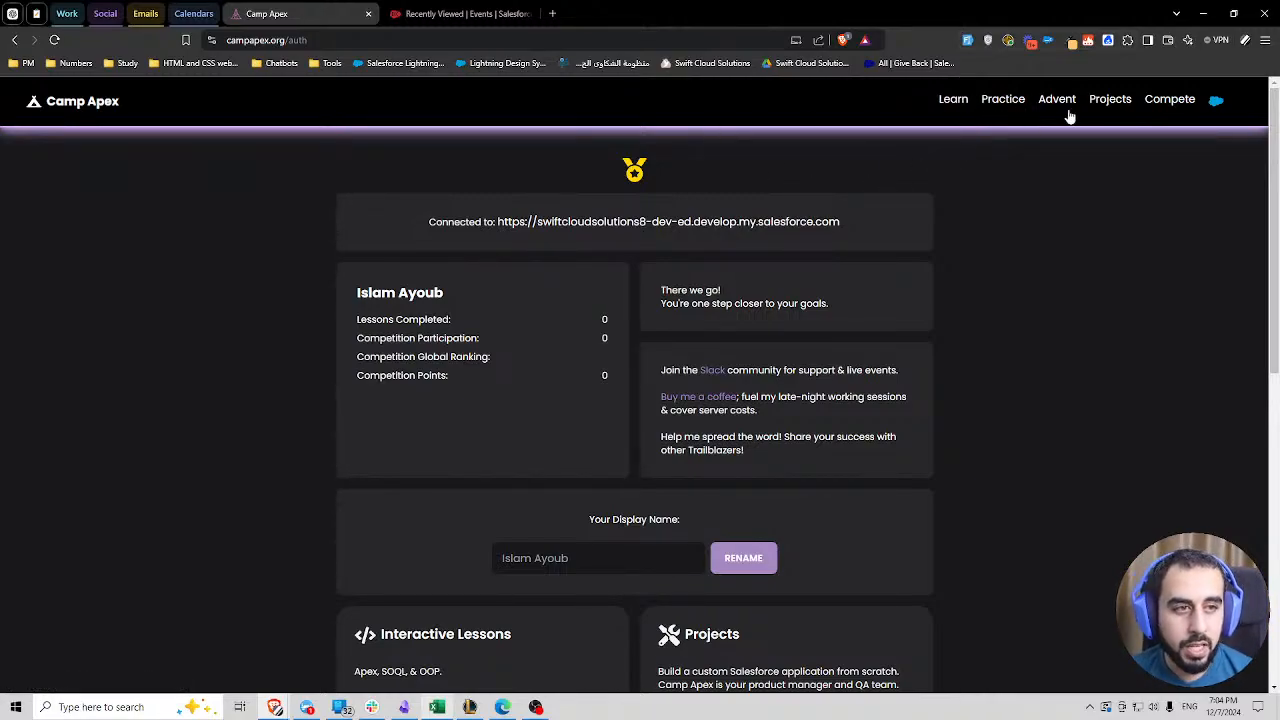
- Start the beginner-friendly EventCloud - Event Management System project from the Camp Apex projects
click(1113, 101)
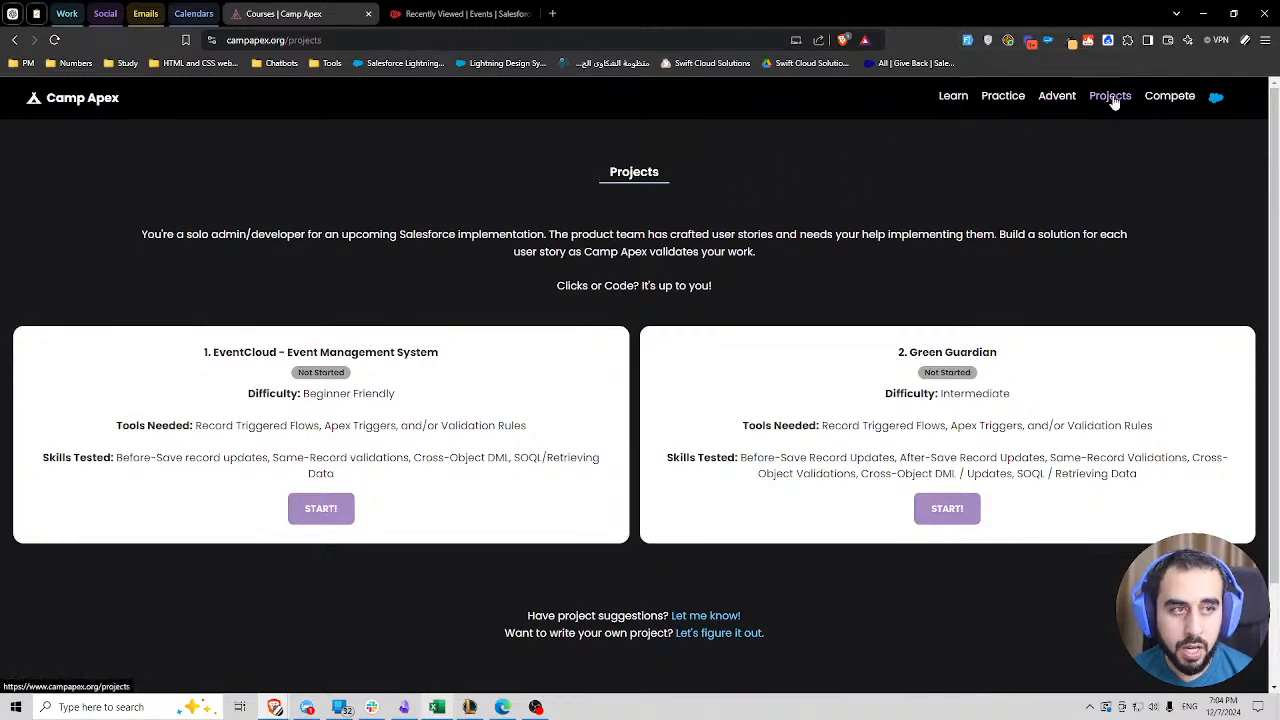
drag(214, 352, 443, 356)
click(330, 355)
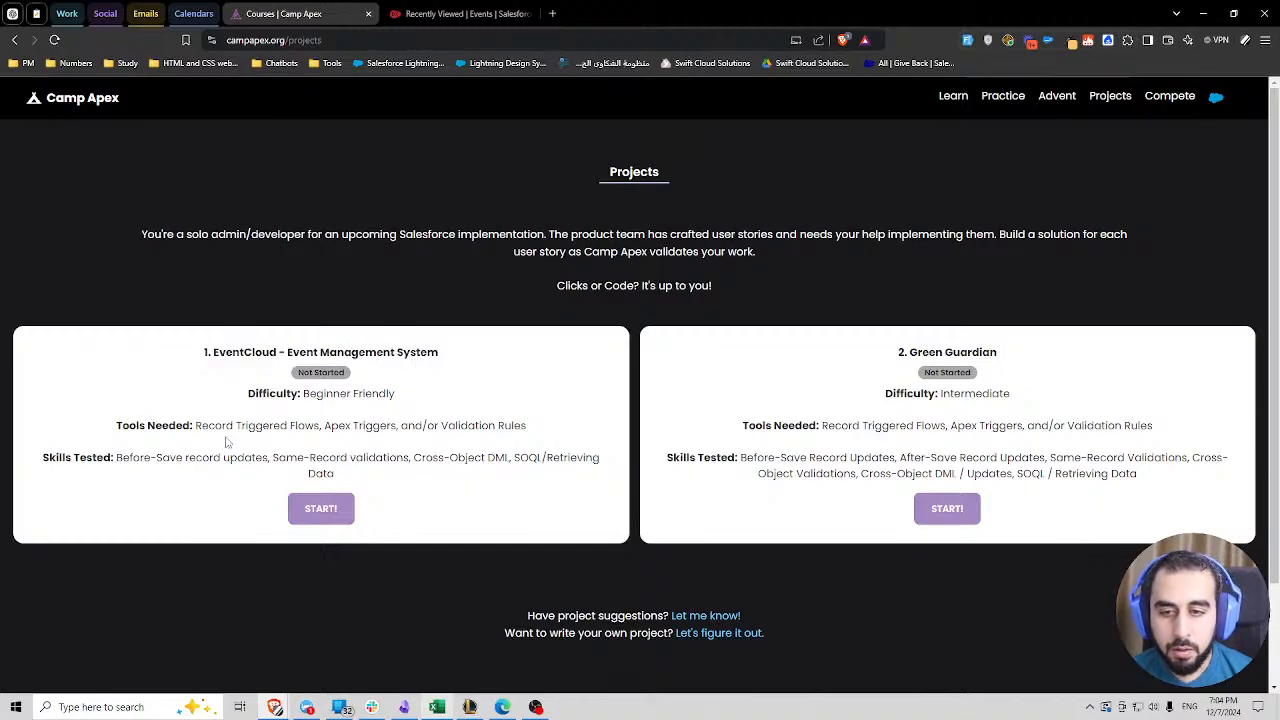
drag(196, 426, 320, 428)
click(342, 426)
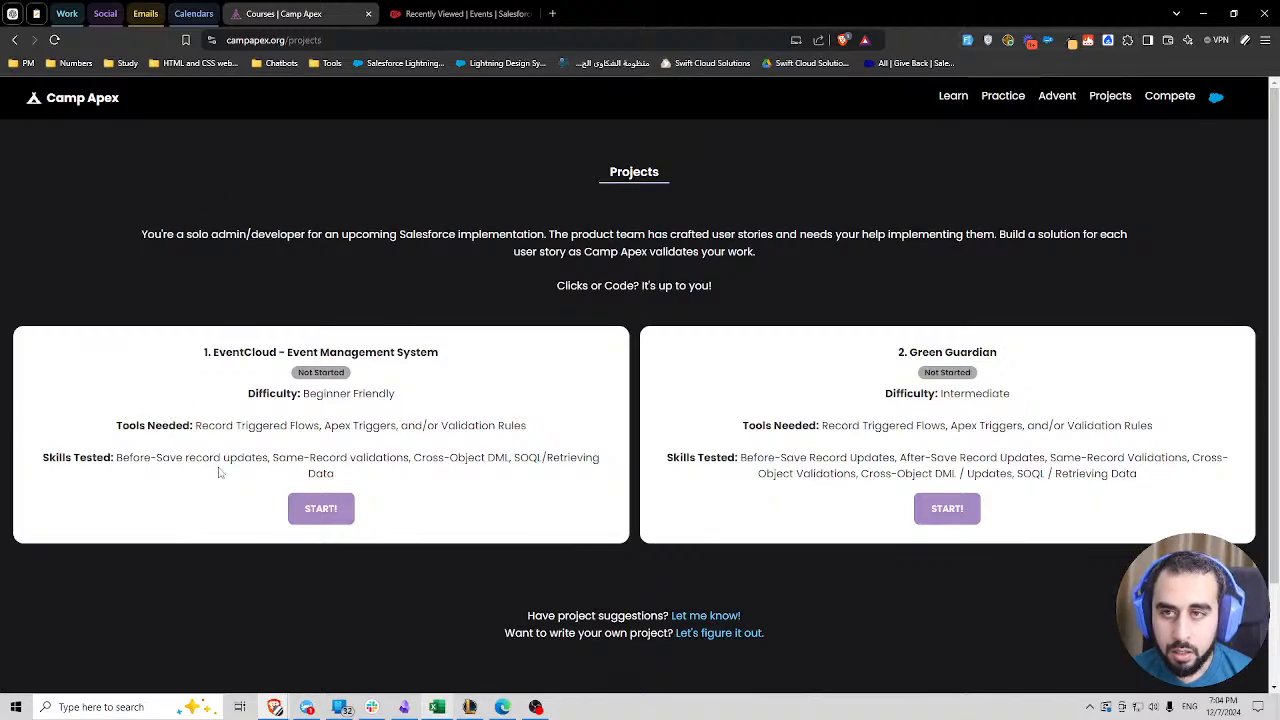
click(320, 510)
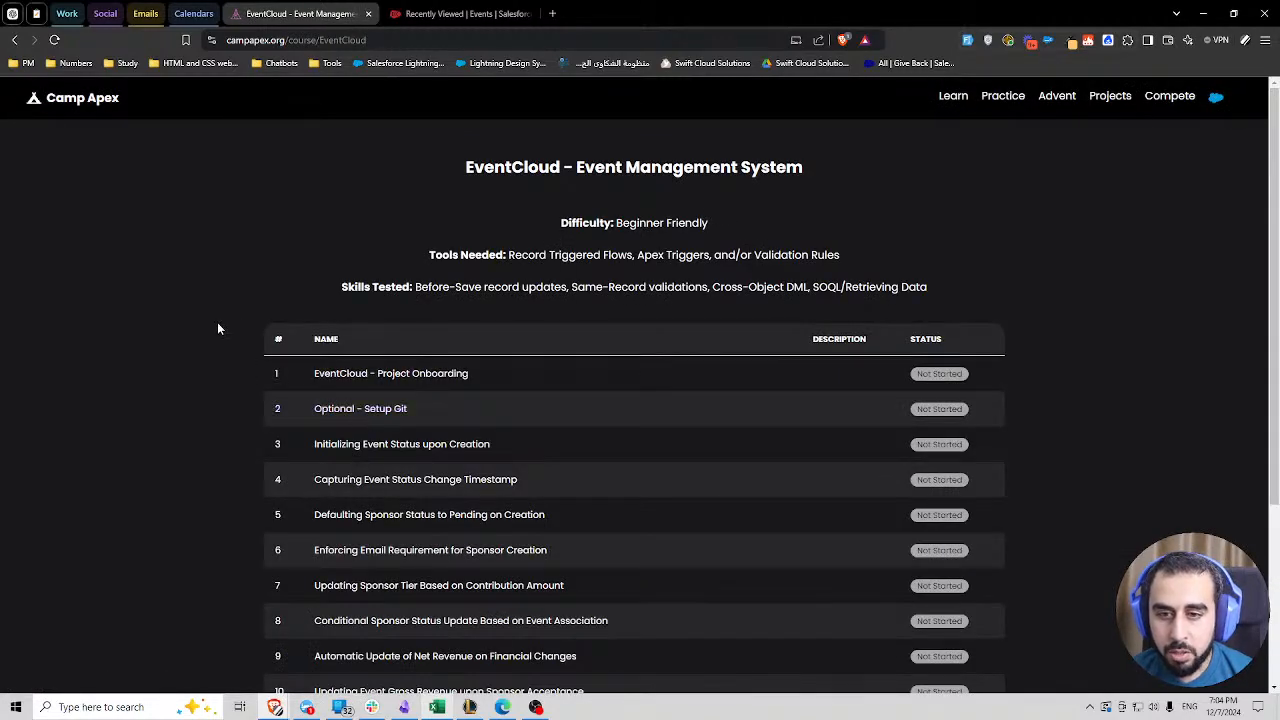
- Open the EventCloud - Project Onboarding lesson and examine its implementation details and data model diagram
click(413, 374)
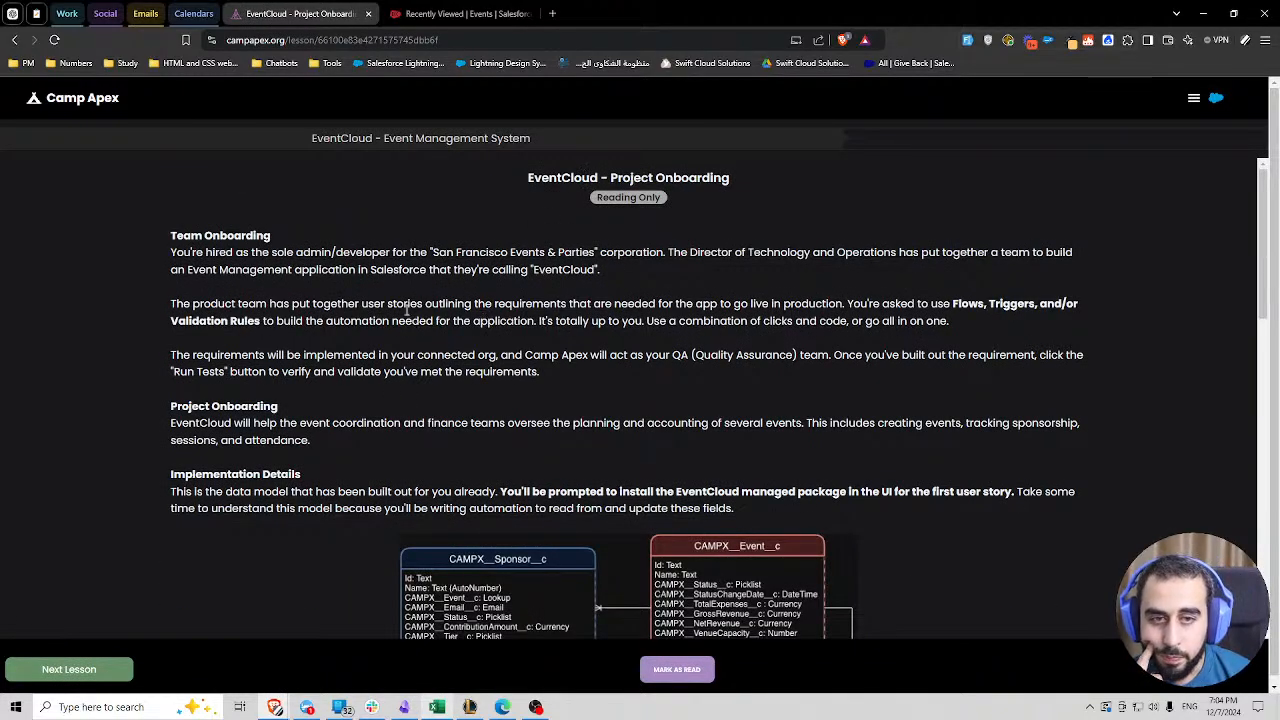
scroll(337, 291, down, 1)
scroll(337, 291, down, 2)
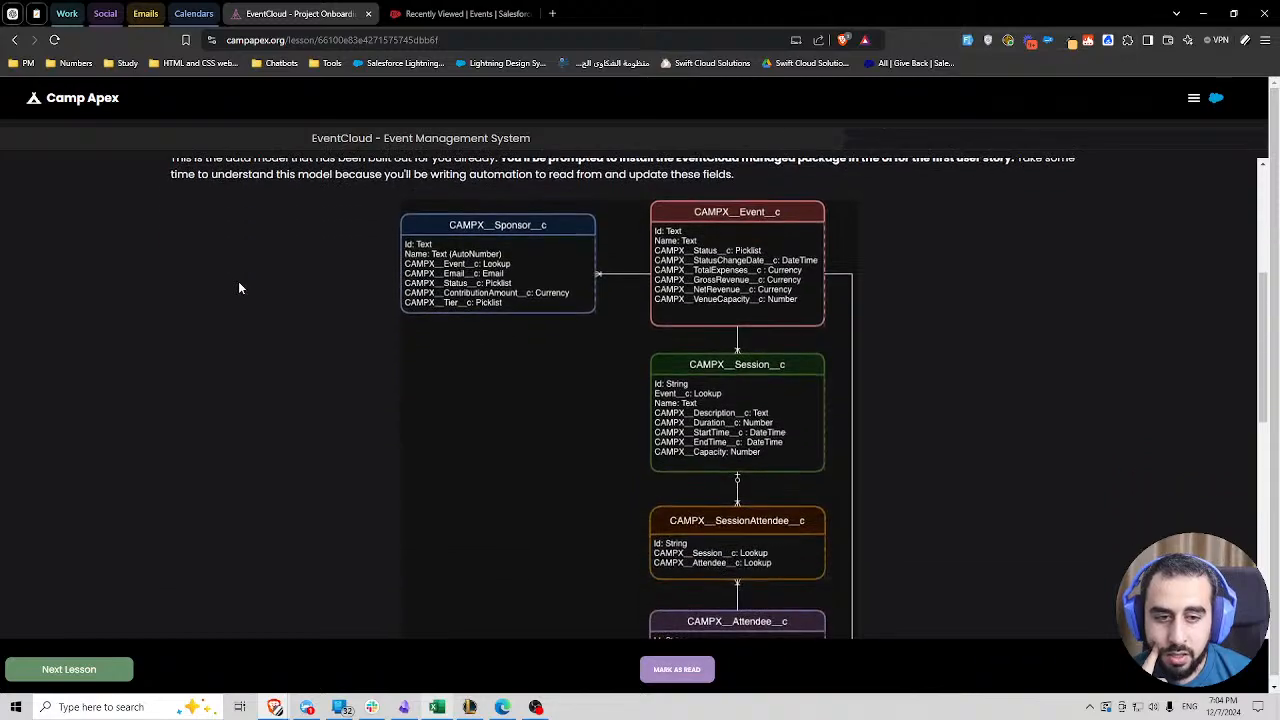
scroll(239, 288, up, 1)
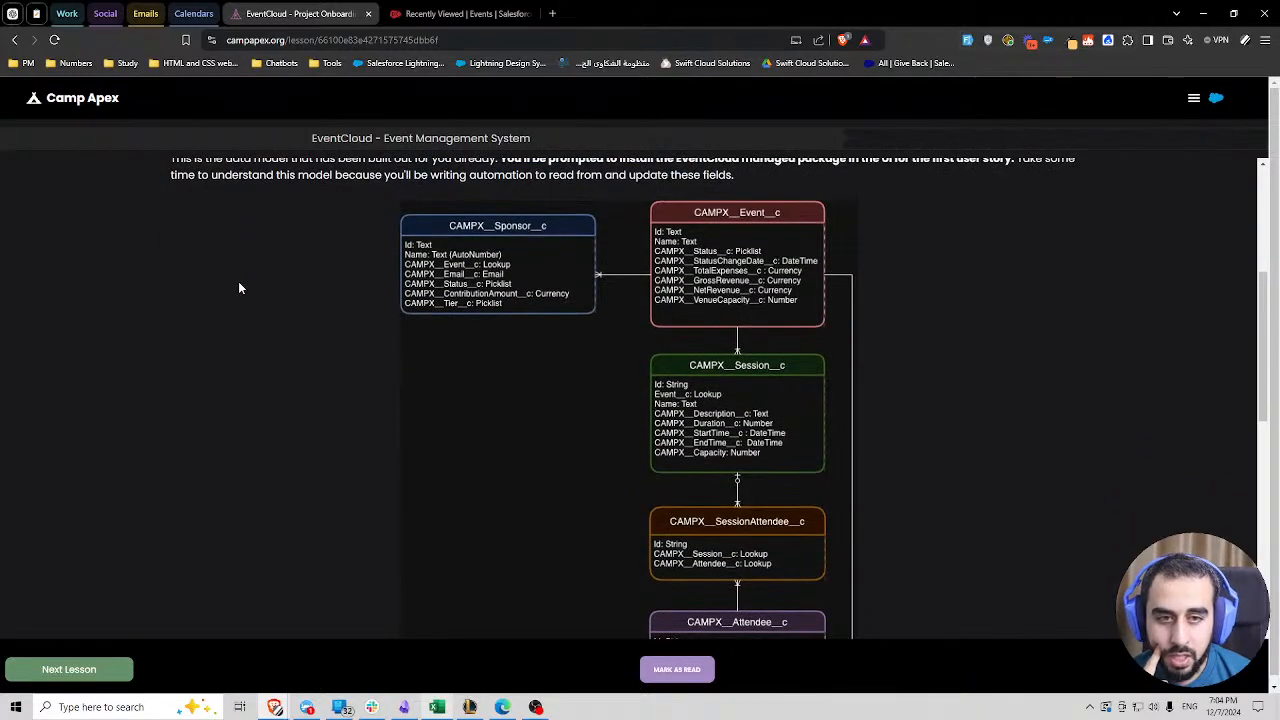
scroll(239, 288, up, 4)
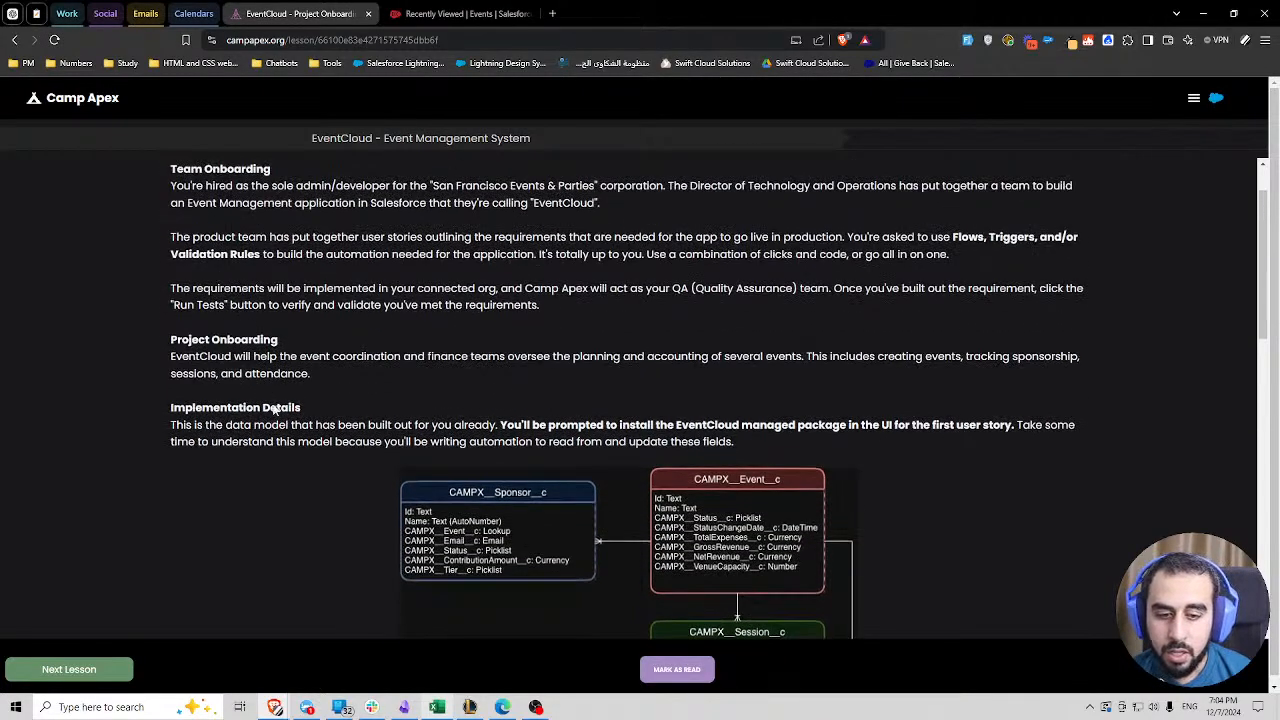
scroll(284, 411, down, 1)
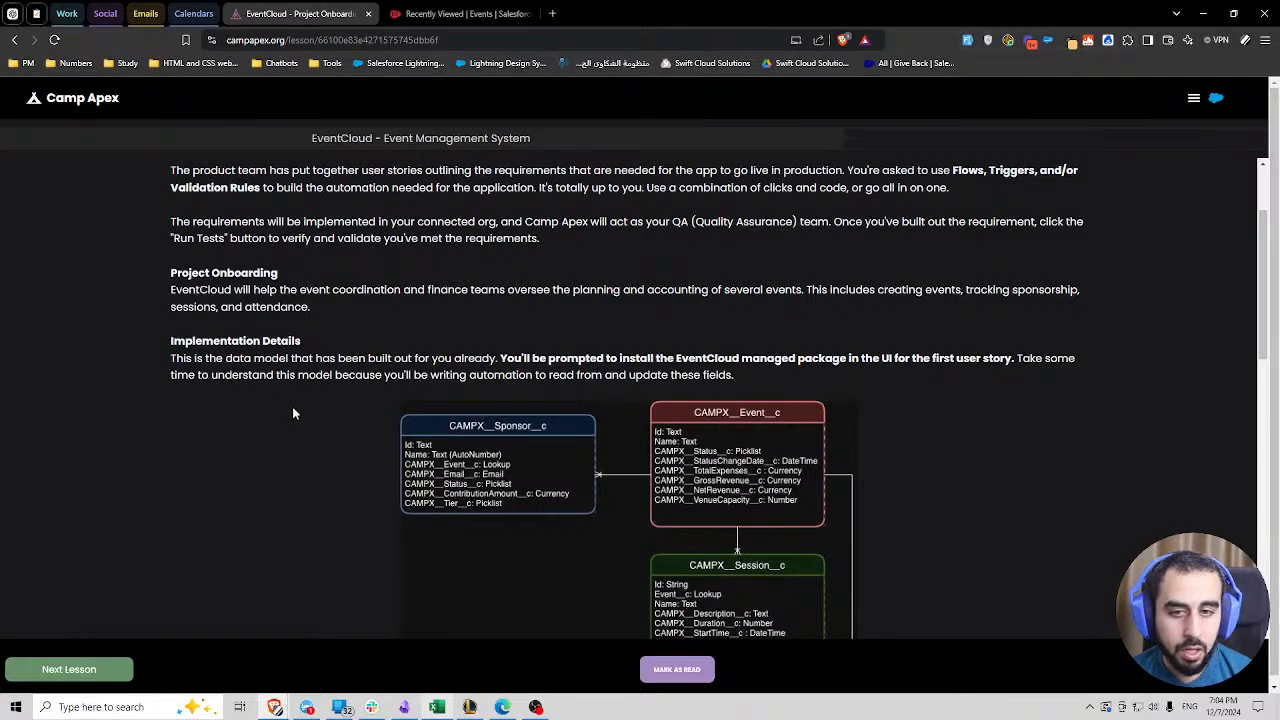
scroll(275, 412, down, 1)
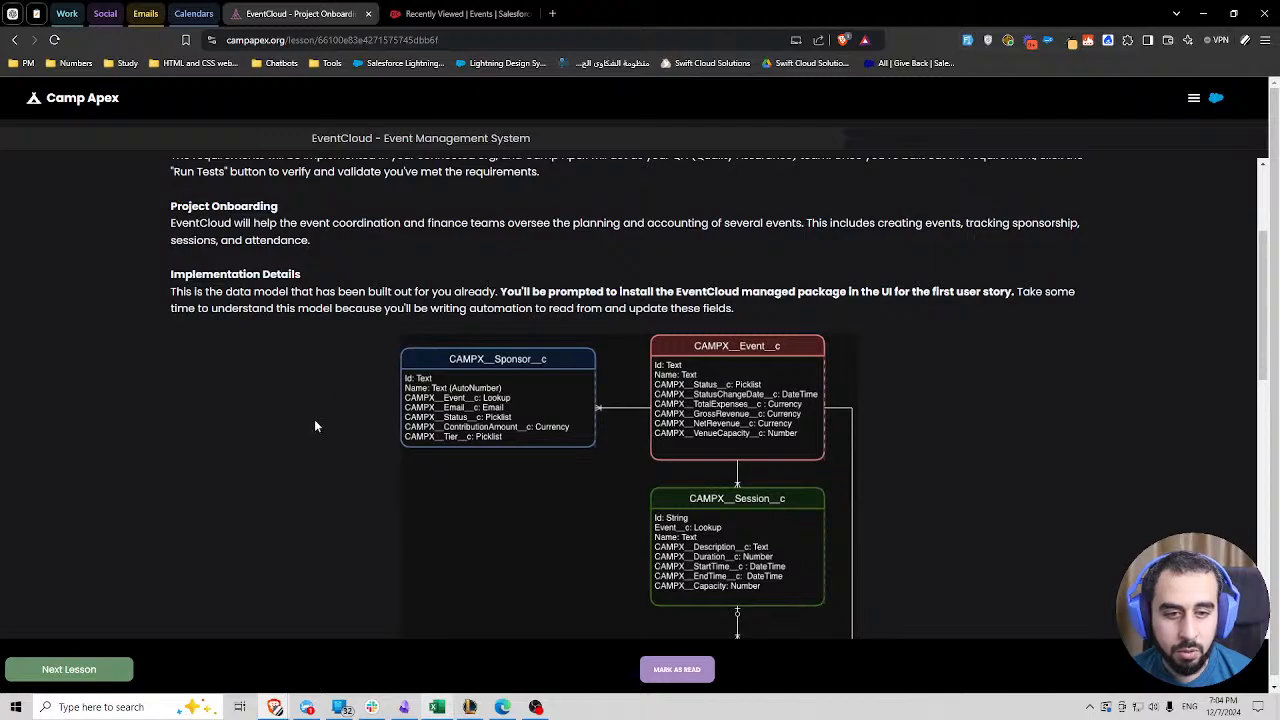
scroll(310, 415, down, 3)
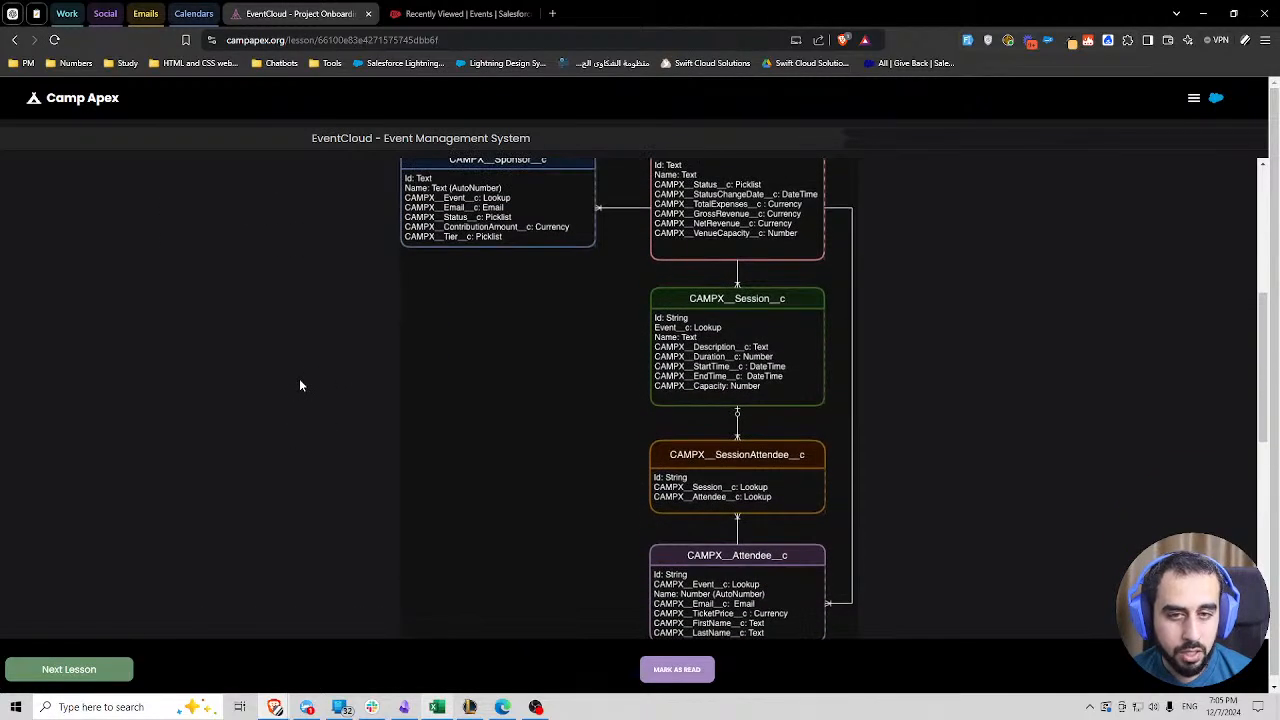
scroll(300, 385, up, 1)
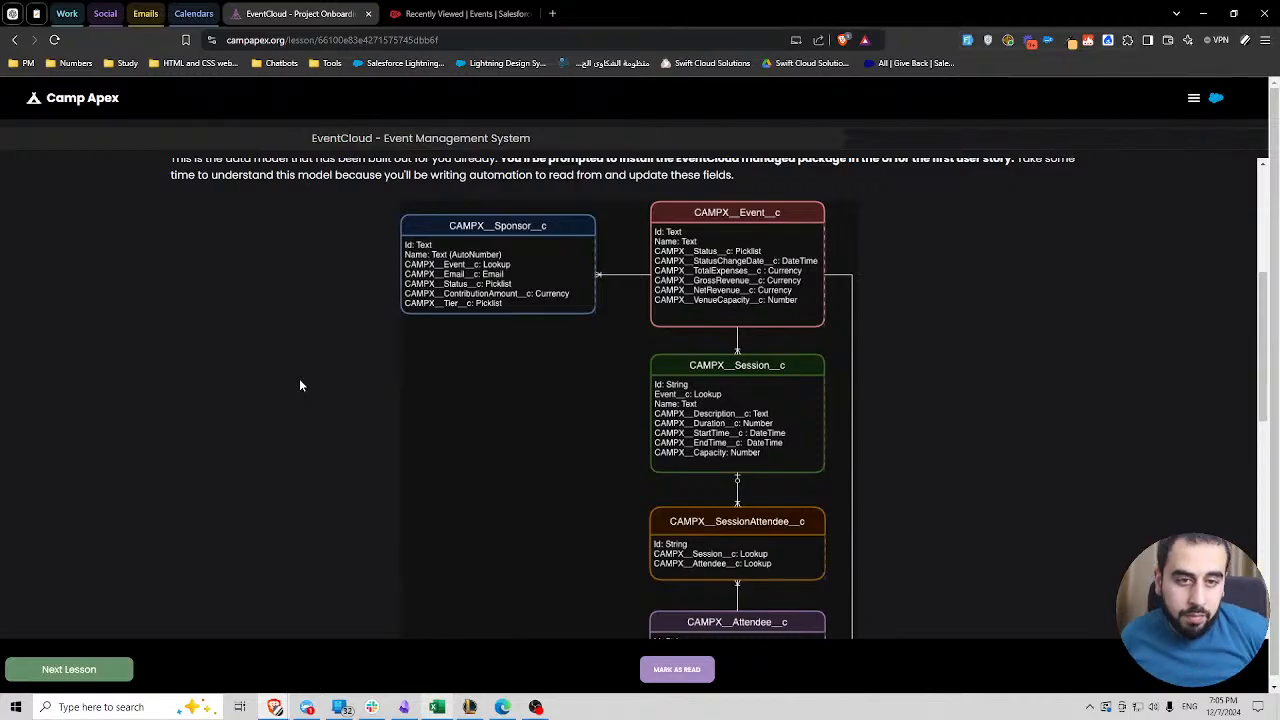
- Skip past the optional Git setup lesson and read the user story of the Initializing Event Status upon Creation challenge
click(88, 672)
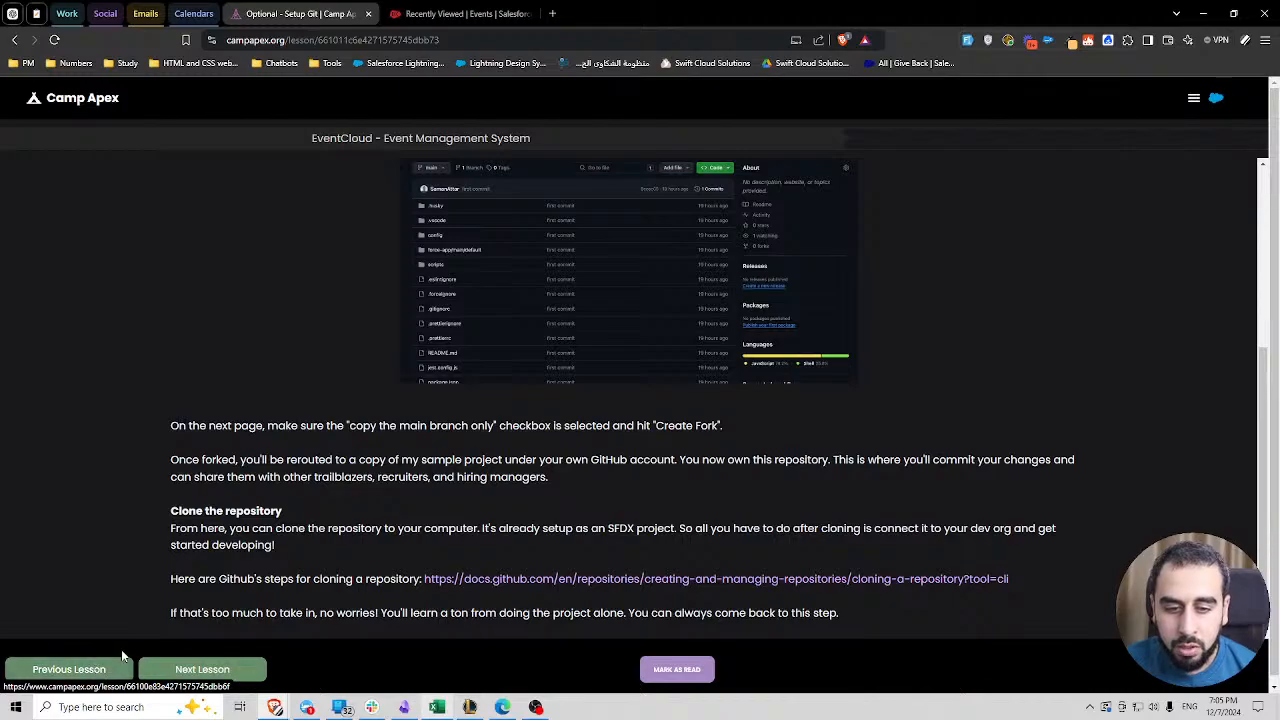
click(203, 670)
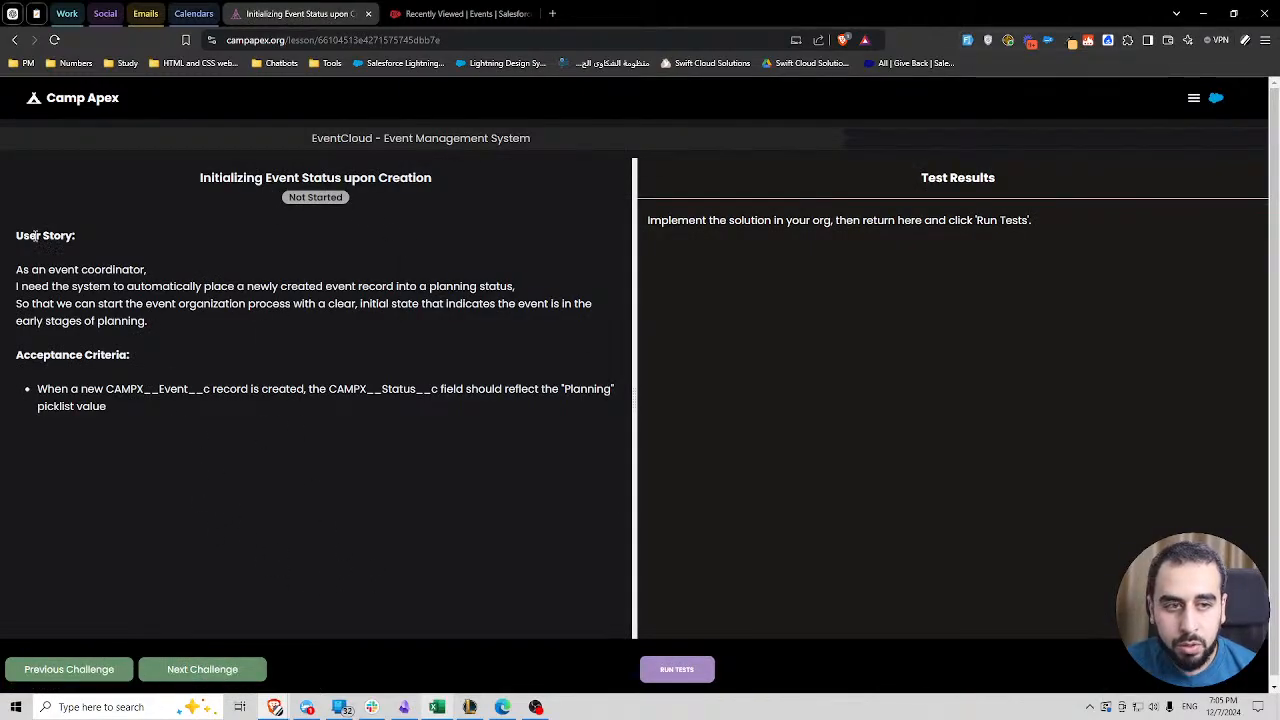
drag(37, 238, 79, 239)
click(746, 243)
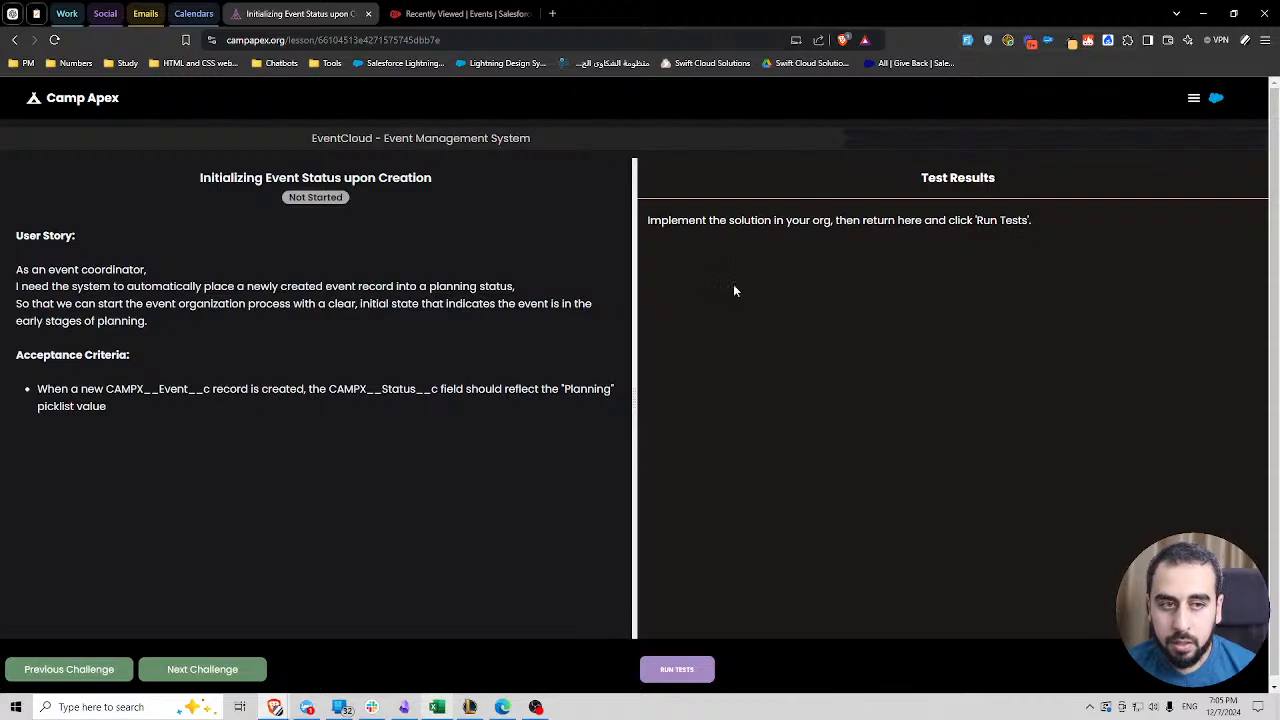
- Return to the EventCloud - Project Onboarding lesson and view its data model diagram
click(69, 670)
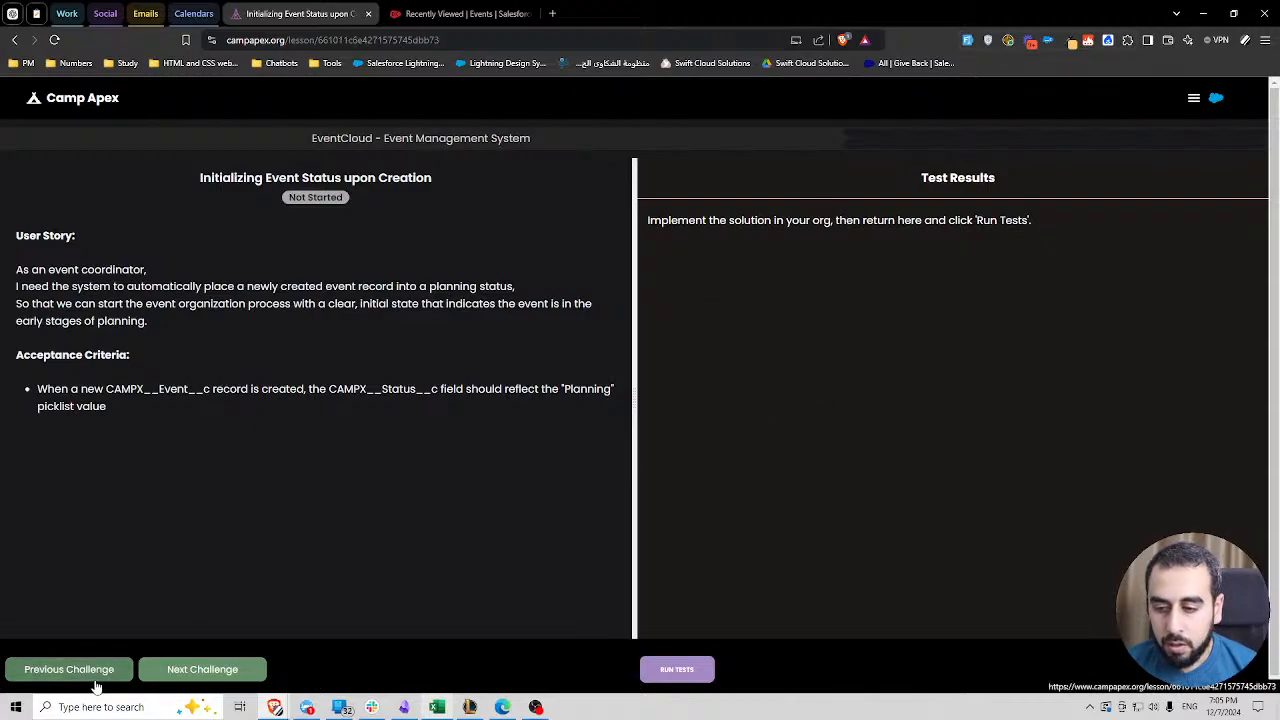
click(70, 674)
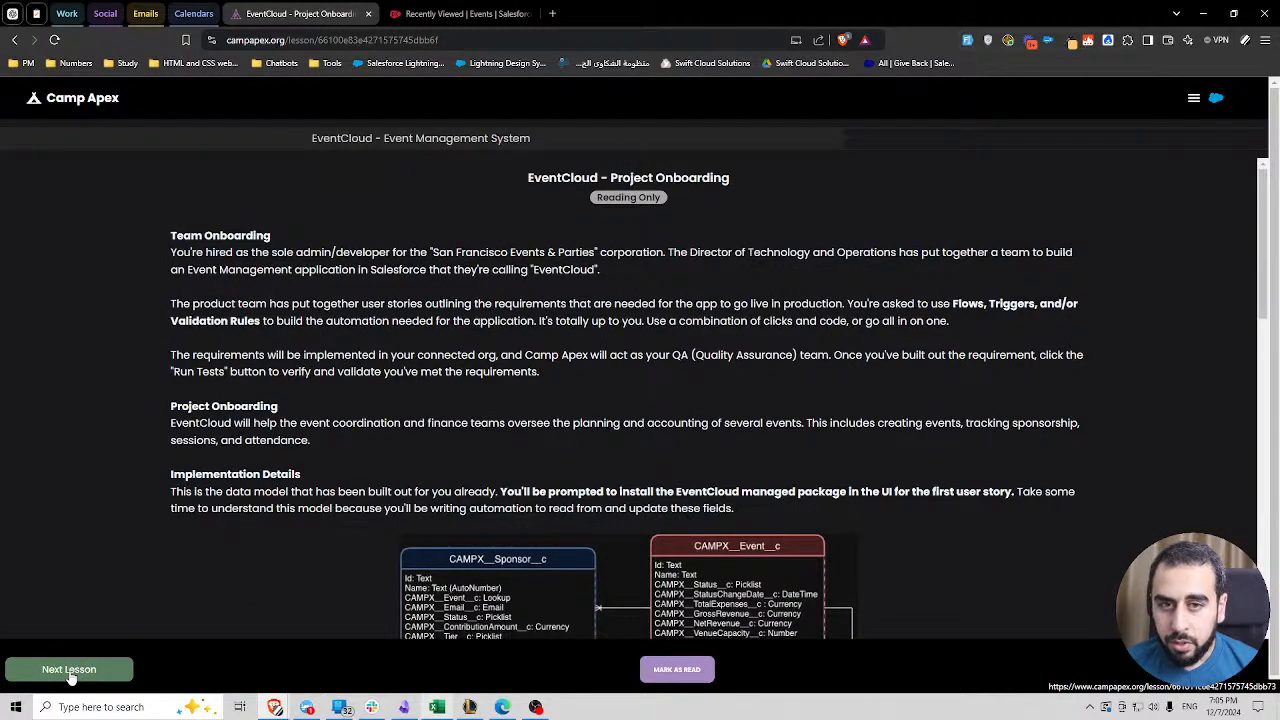
click(70, 675)
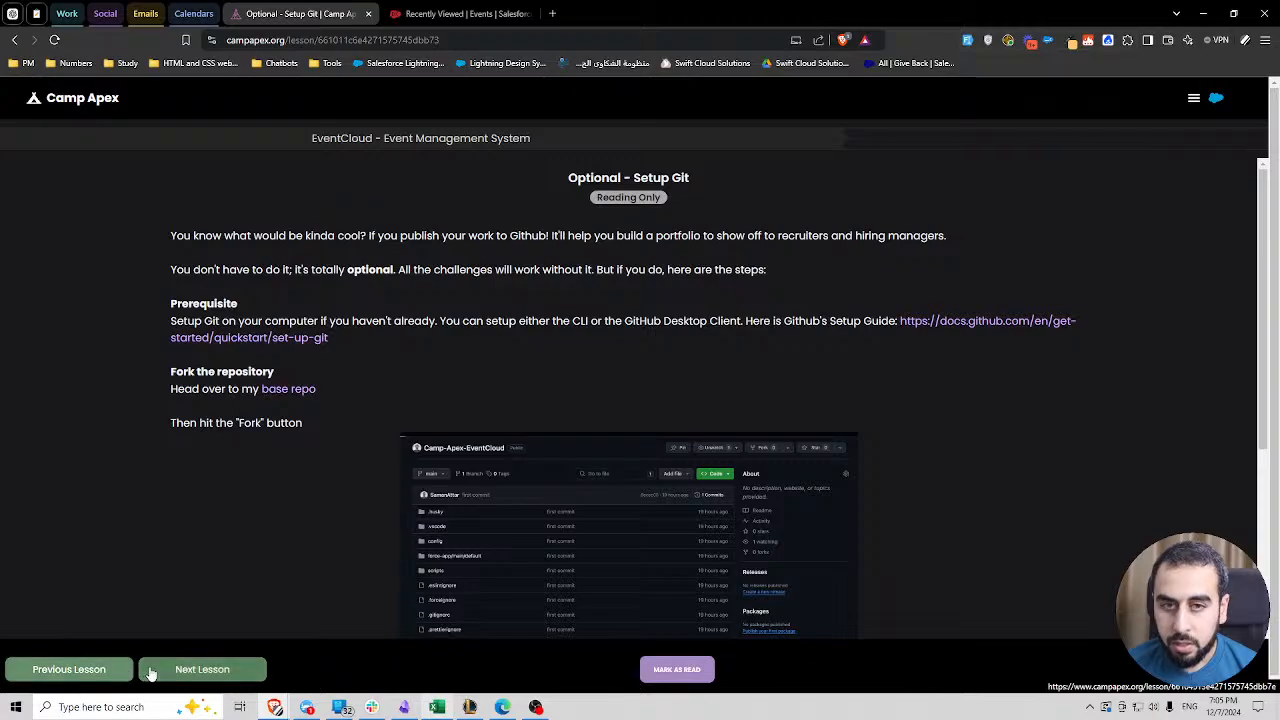
click(215, 670)
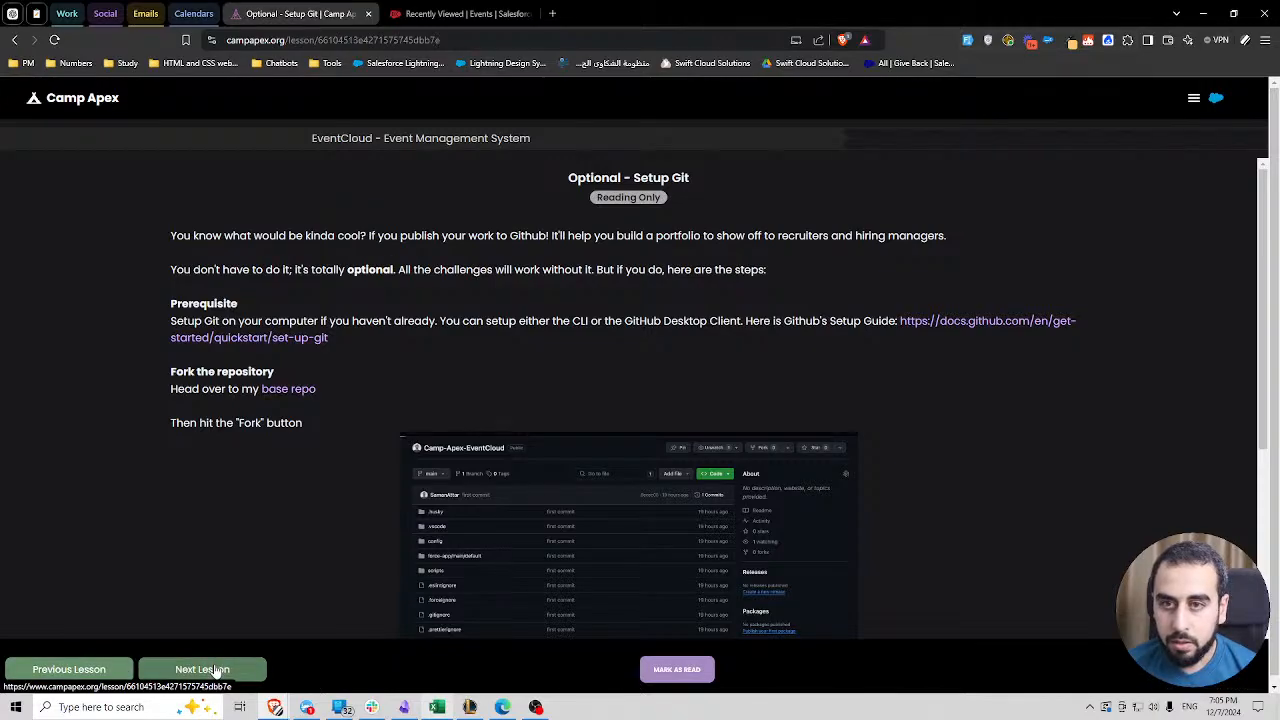
click(88, 670)
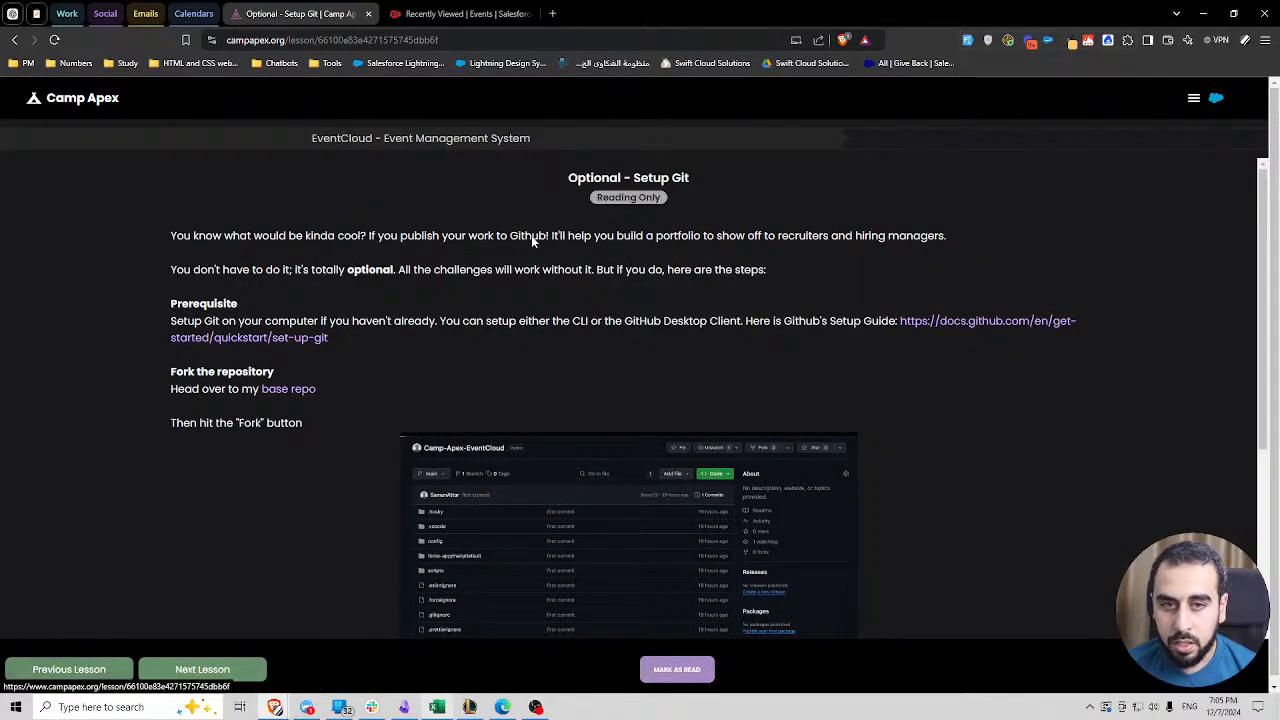
scroll(1040, 364, down, 3)
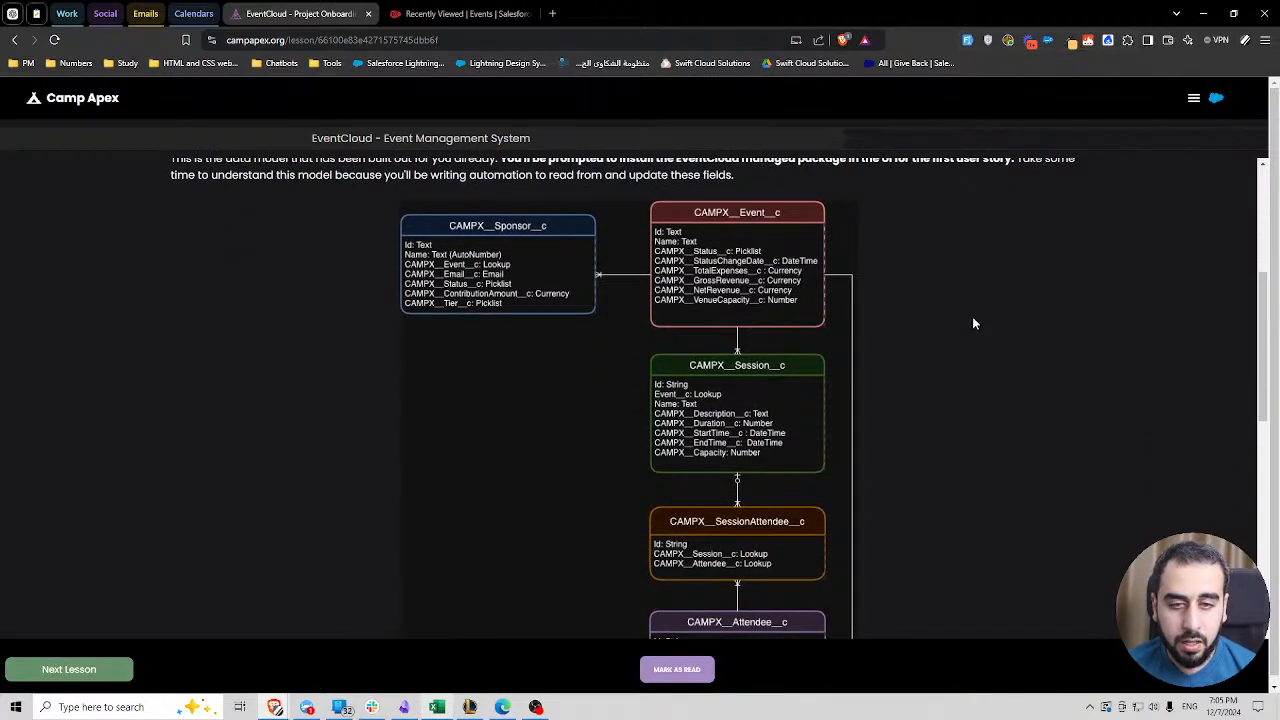
- Switch to the Salesforce org, view all apps in the App Launcher to locate EventCloud, and close it
click(415, 13)
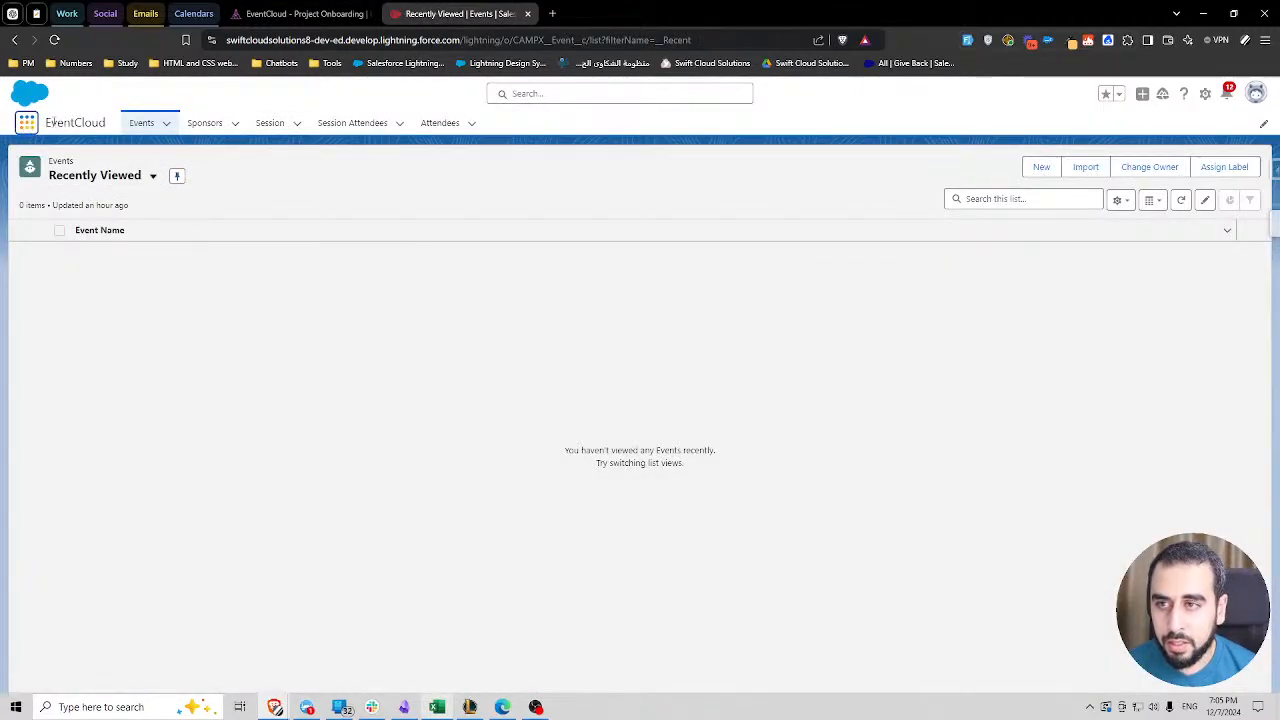
click(27, 122)
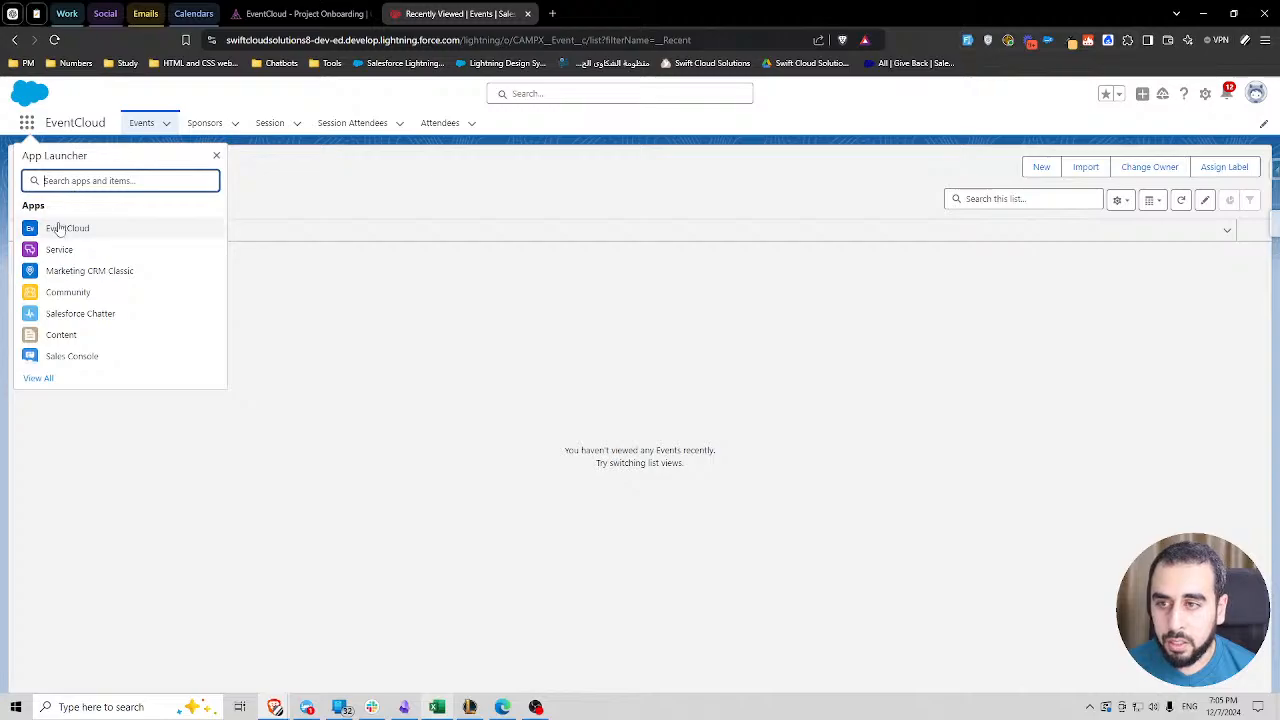
click(38, 378)
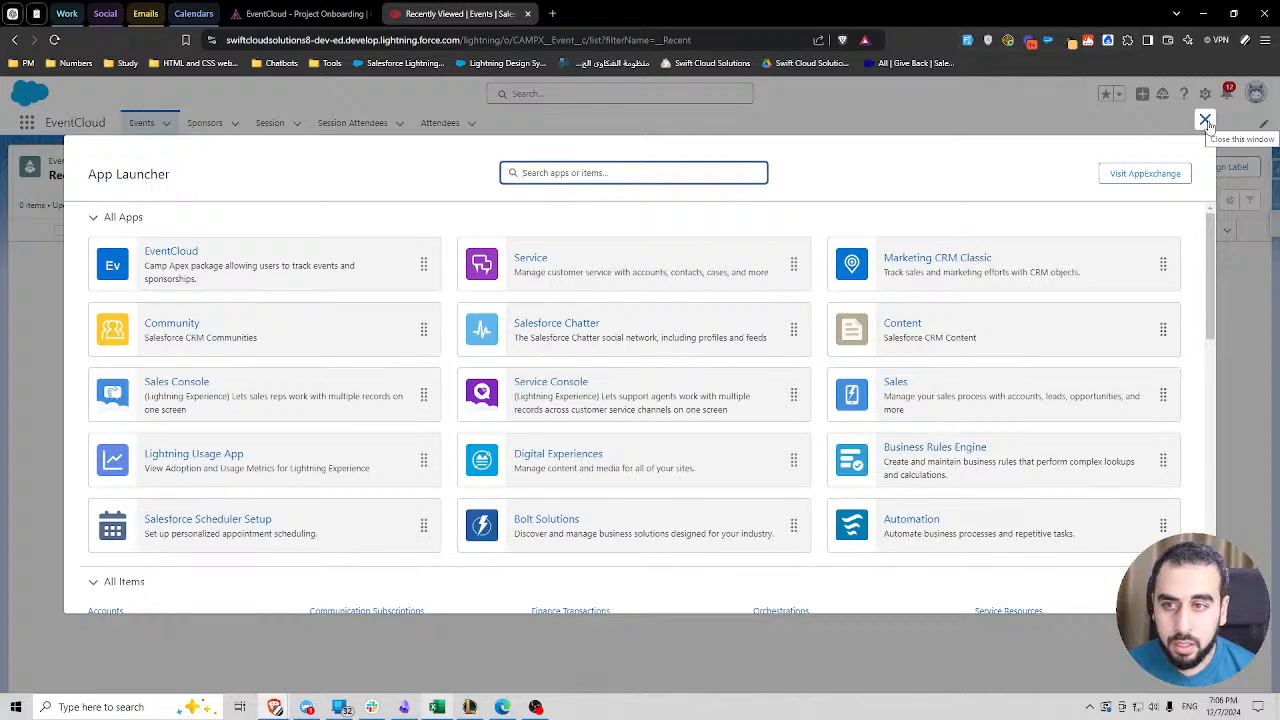
click(1205, 119)
- Compare the data model diagram in the onboarding lesson with the object tabs of the EventCloud app in Salesforce
click(320, 12)
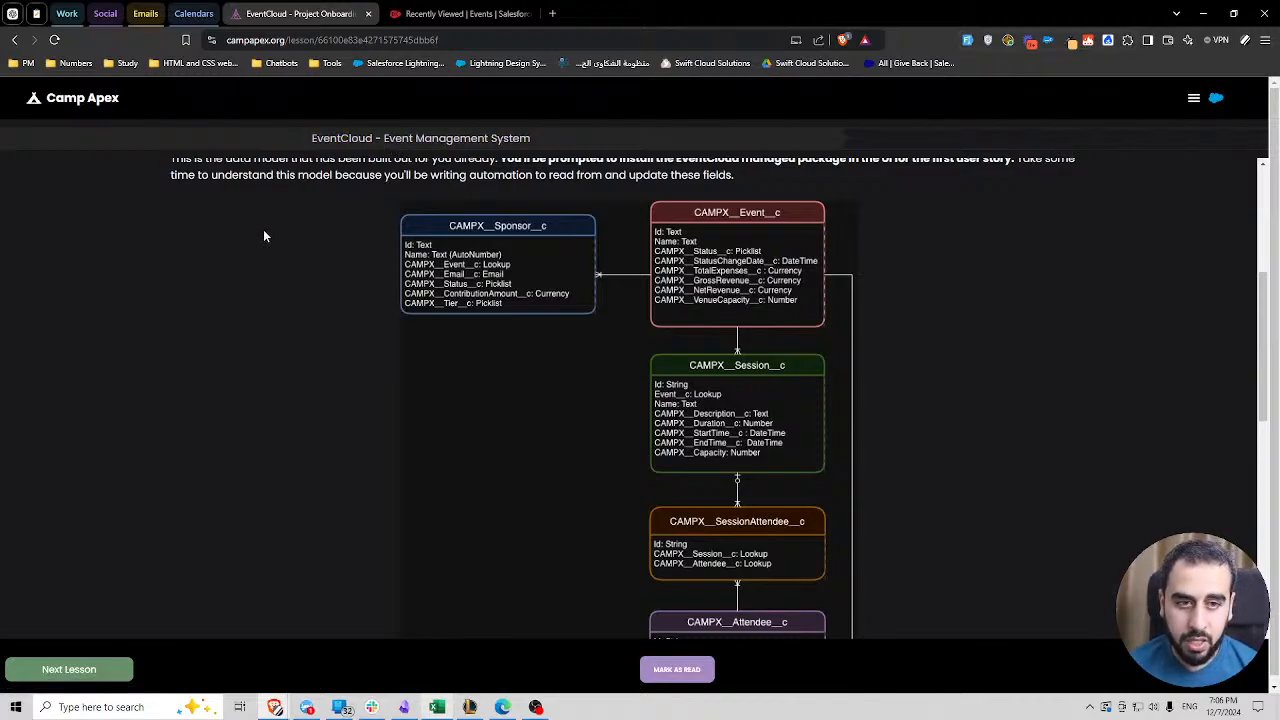
click(420, 13)
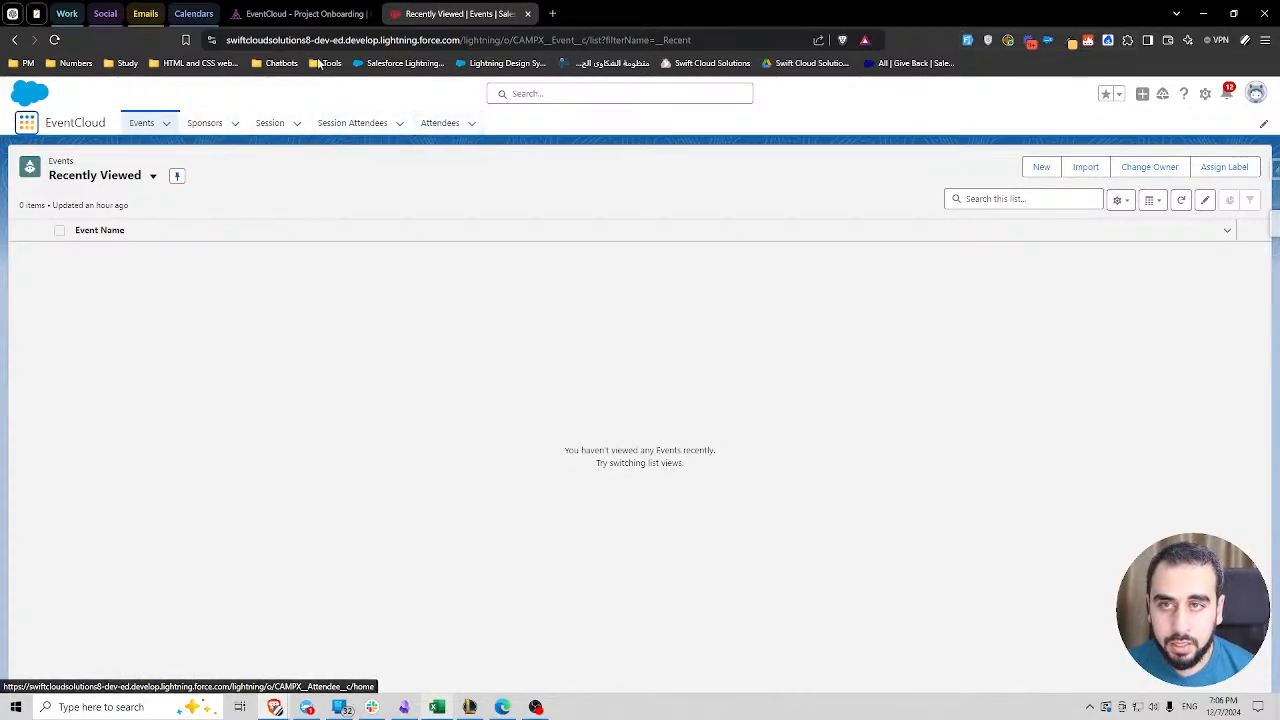
click(300, 14)
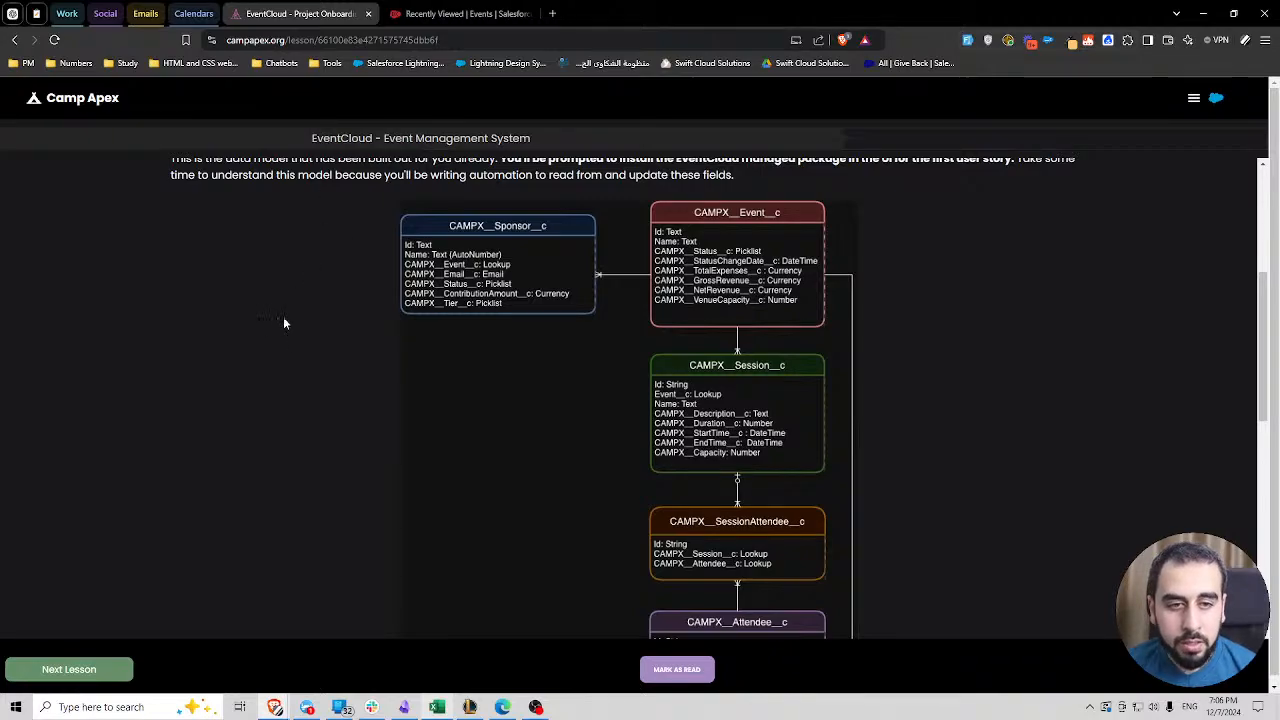
- Examine the EventCloud data model diagram from Event down to Attendee, including the Session and Attendee lookups on SessionAttendee
scroll(936, 287, up, 1)
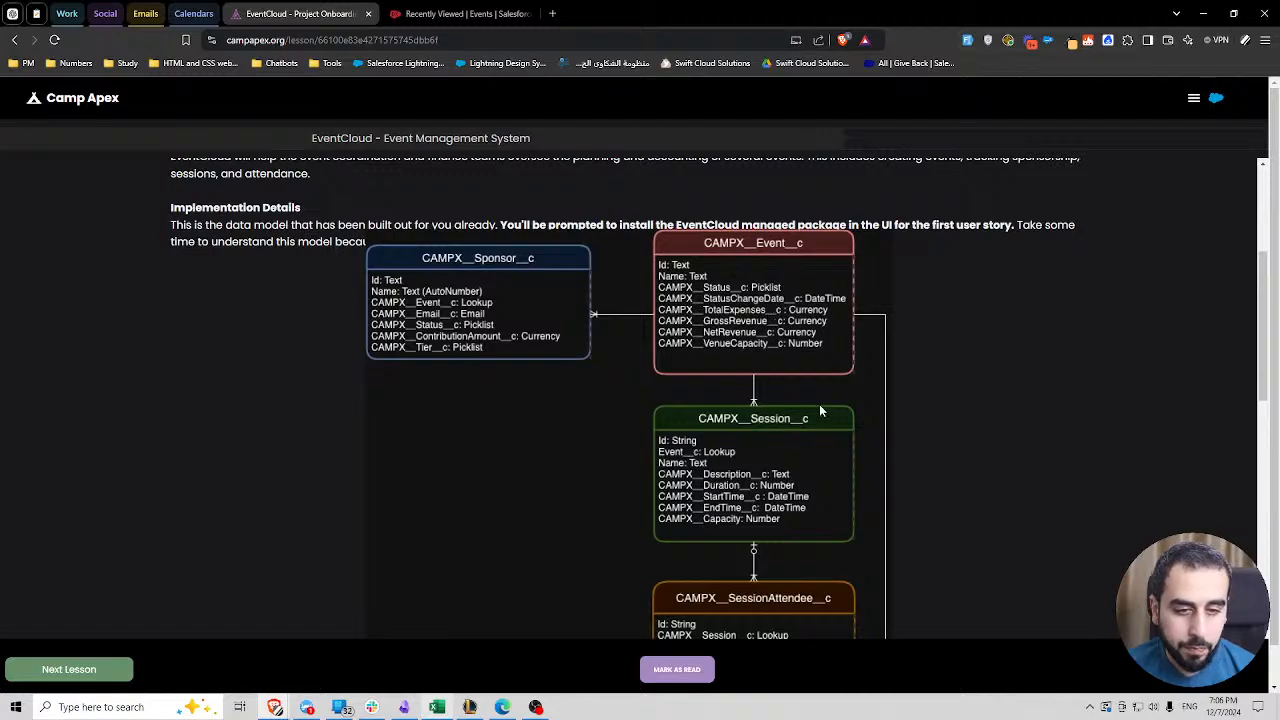
scroll(813, 418, down, 3)
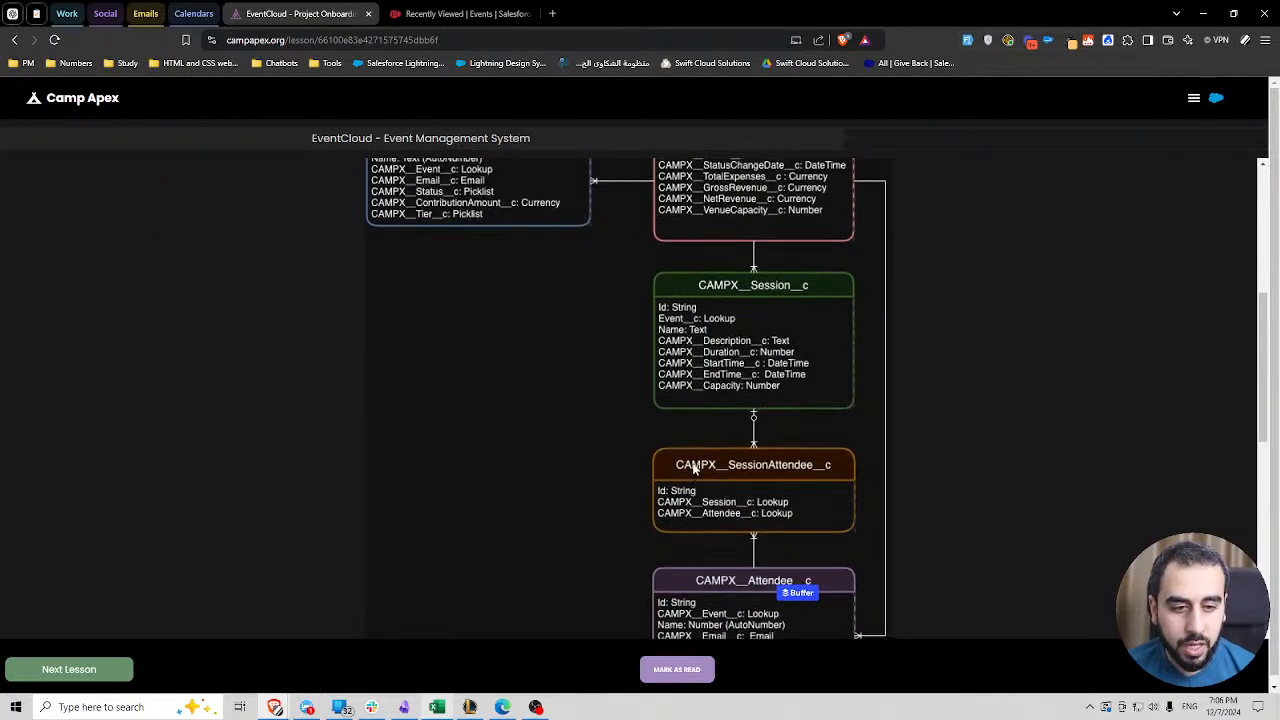
scroll(836, 457, down, 2)
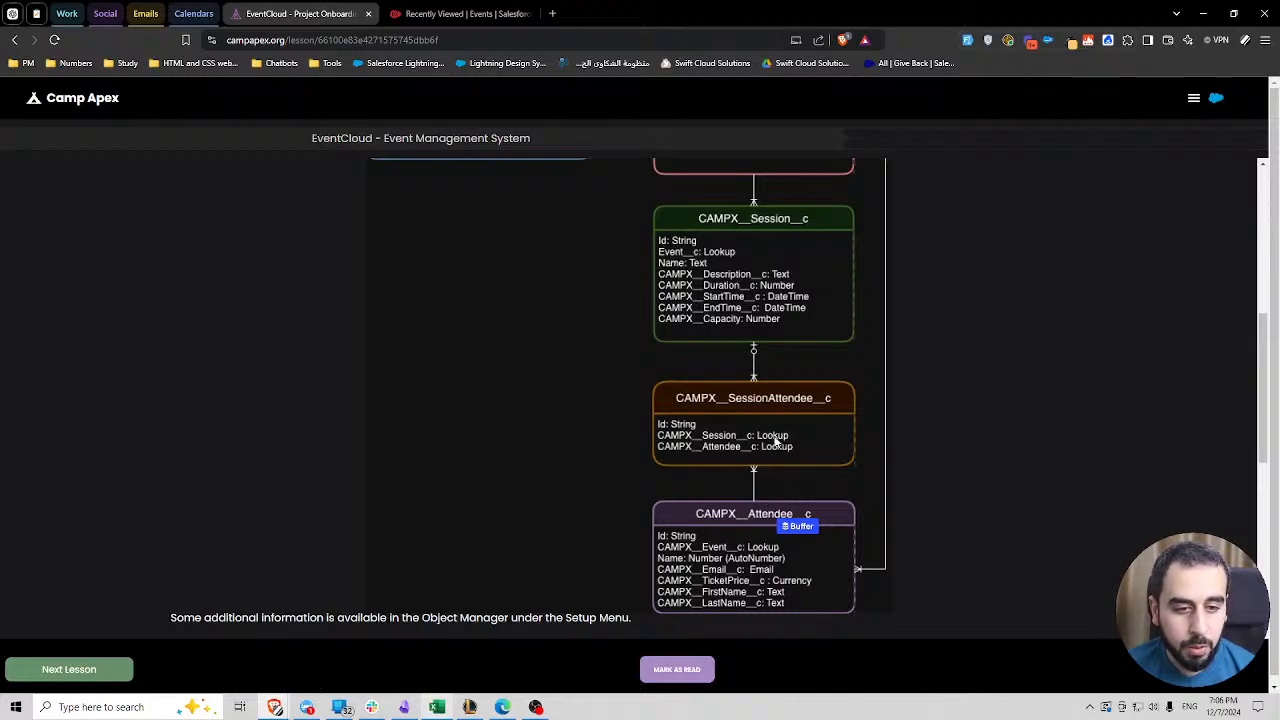
mouse_move(776, 442)
mouse_down()
mouse_move(798, 437)
mouse_move(790, 444)
mouse_up()
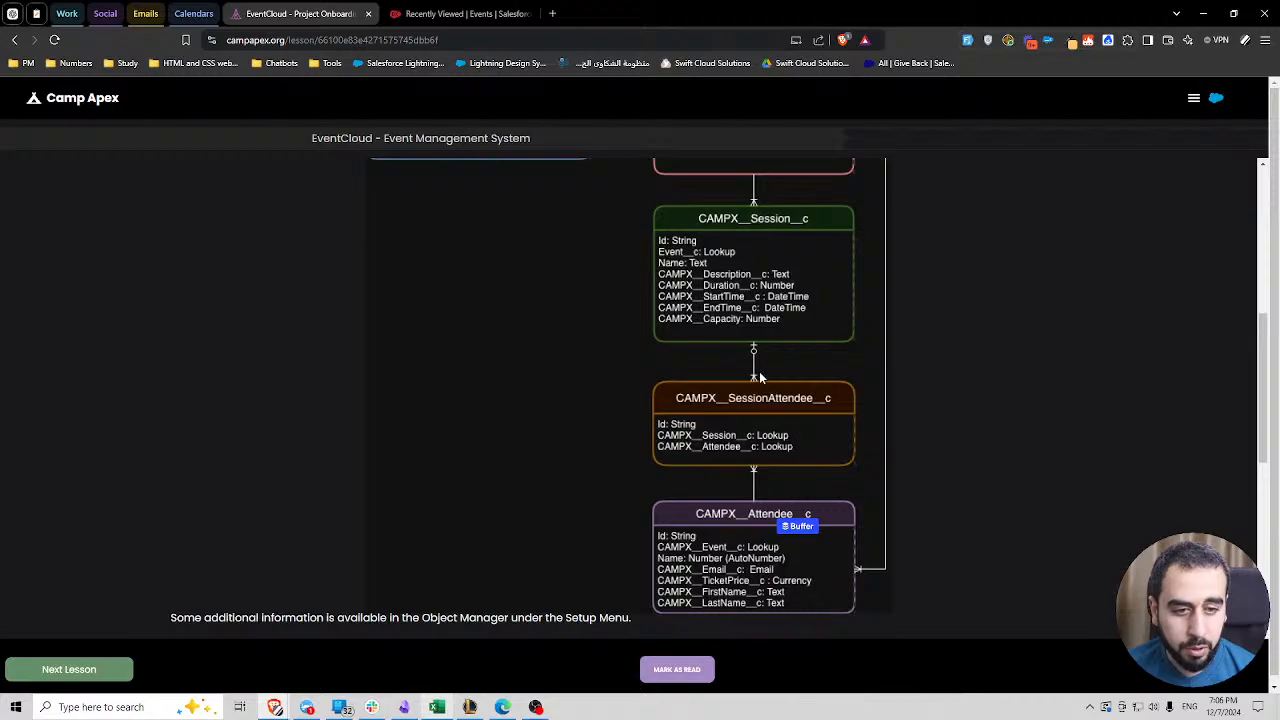
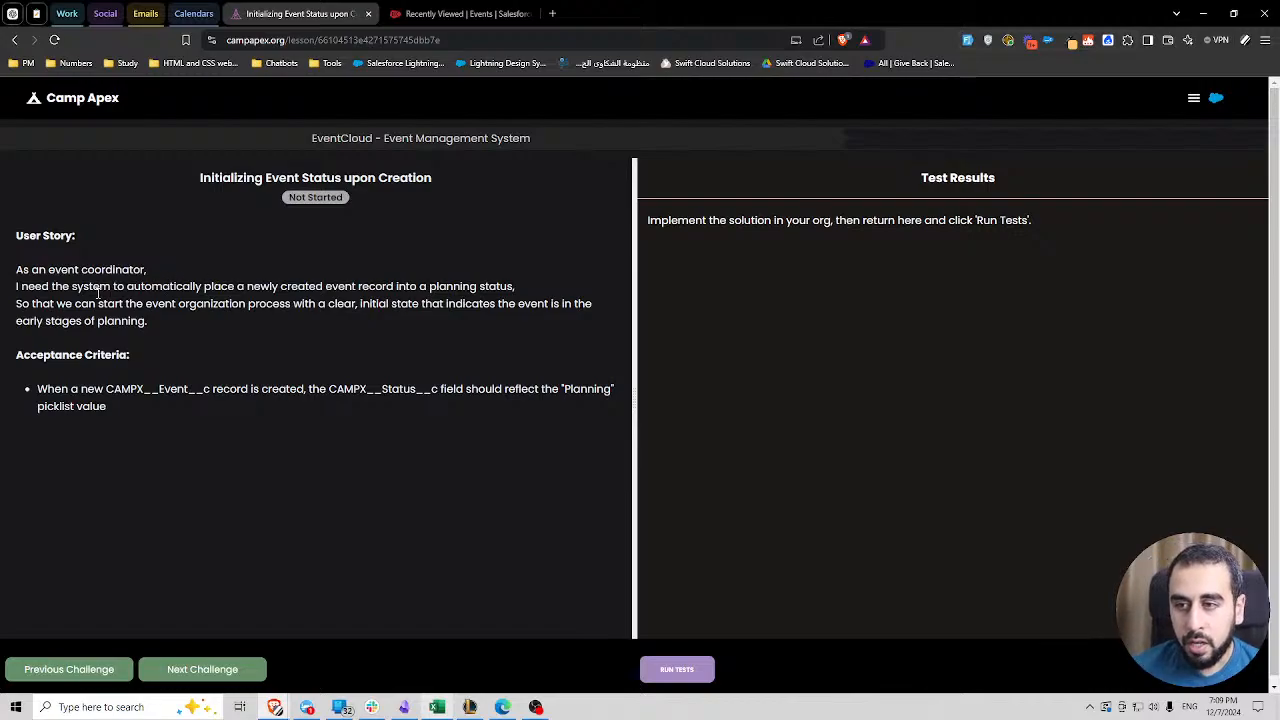
- Read the acceptance criterion of the Initializing Event Status upon Creation challenge, noting the object, the status field and the required picklist value
drag(106, 407, 40, 389)
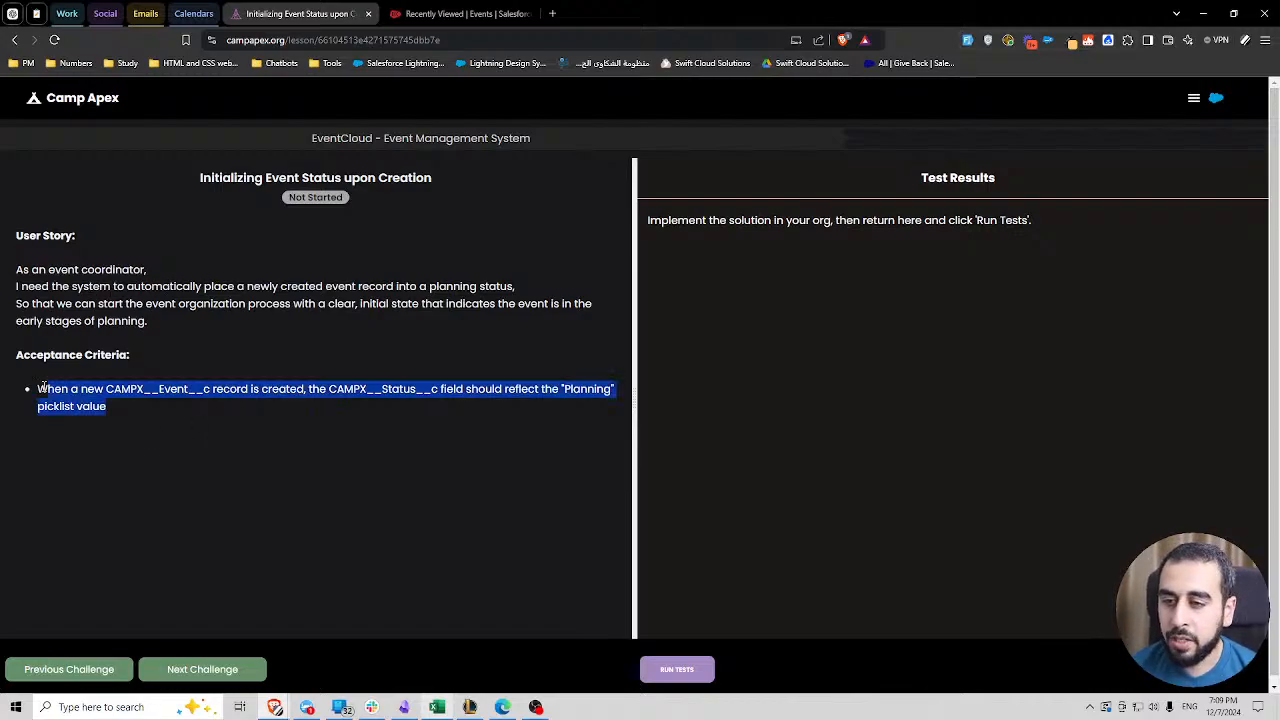
click(61, 358)
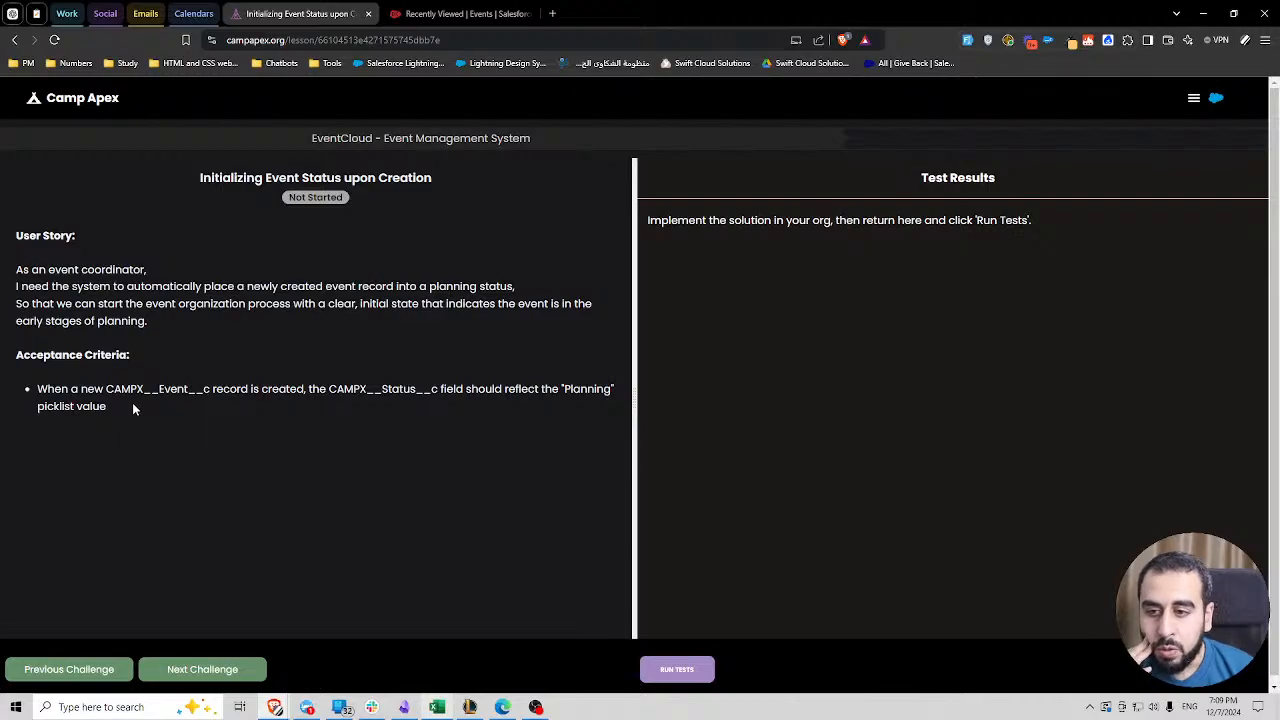
drag(160, 391, 188, 391)
click(166, 390)
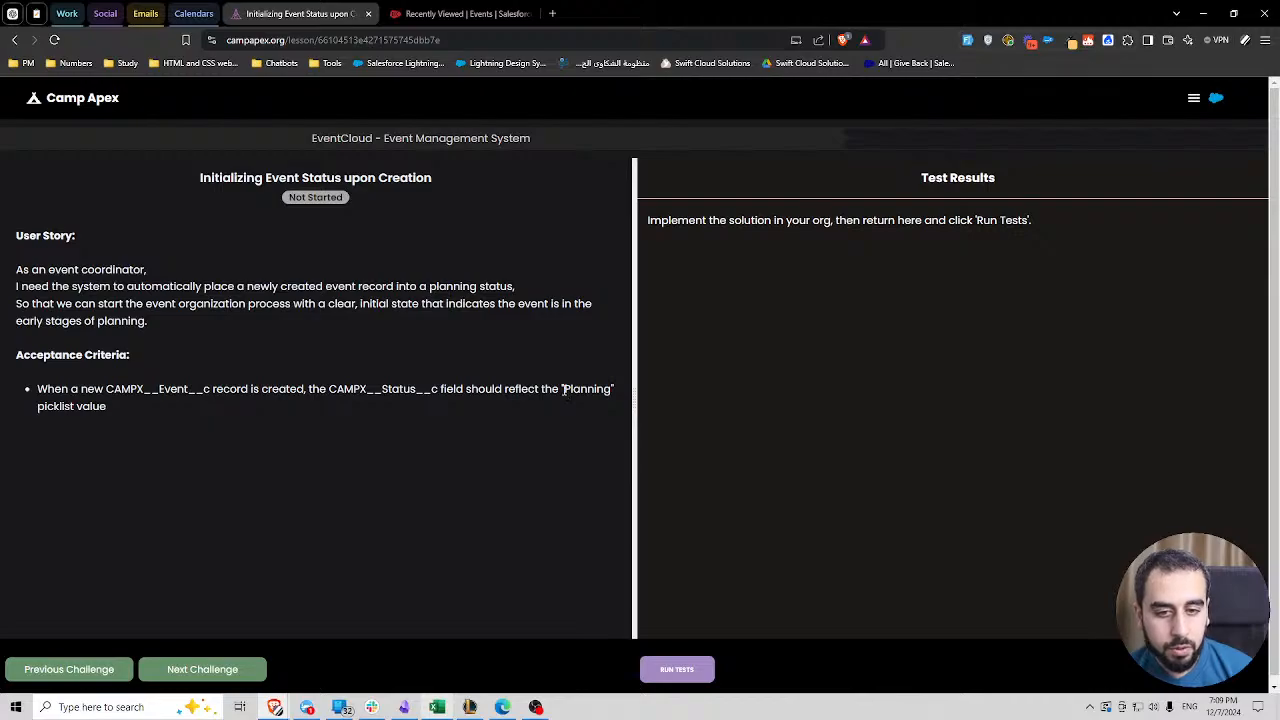
drag(562, 389, 613, 390)
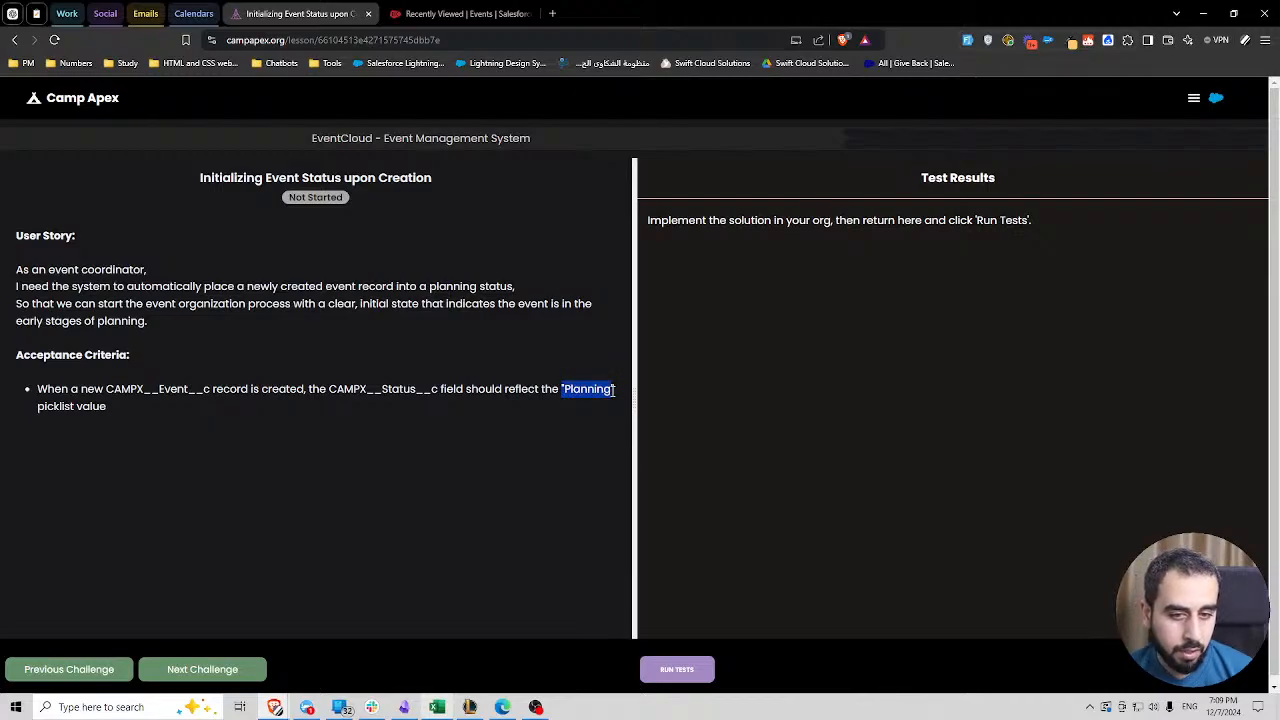
click(545, 395)
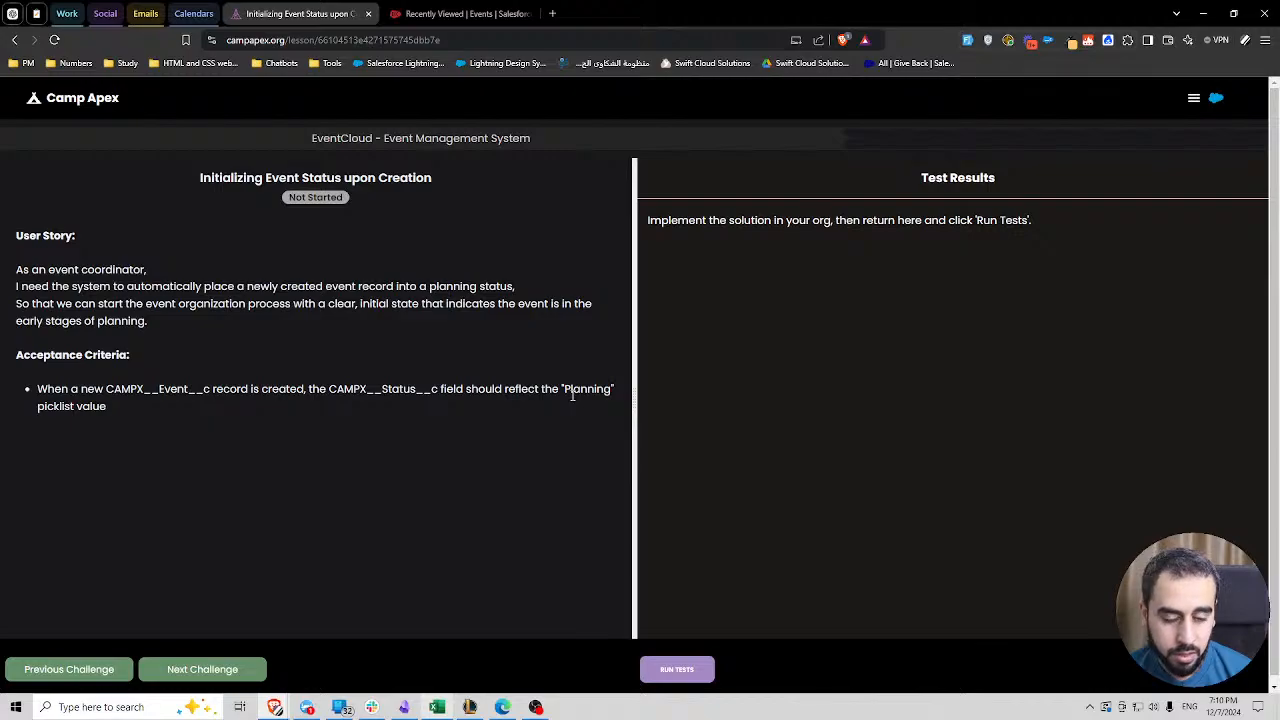
- Switch to the Salesforce org, open a new Event record form and examine the Status picklist options
click(450, 12)
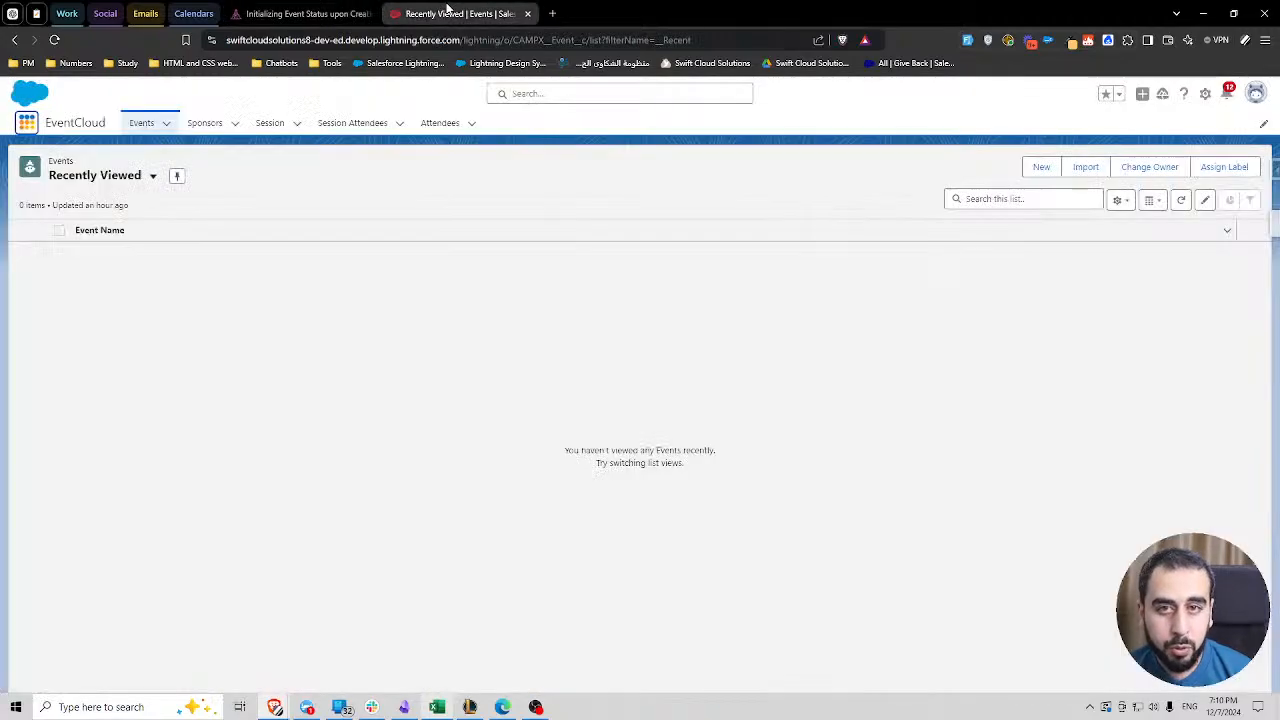
click(1046, 167)
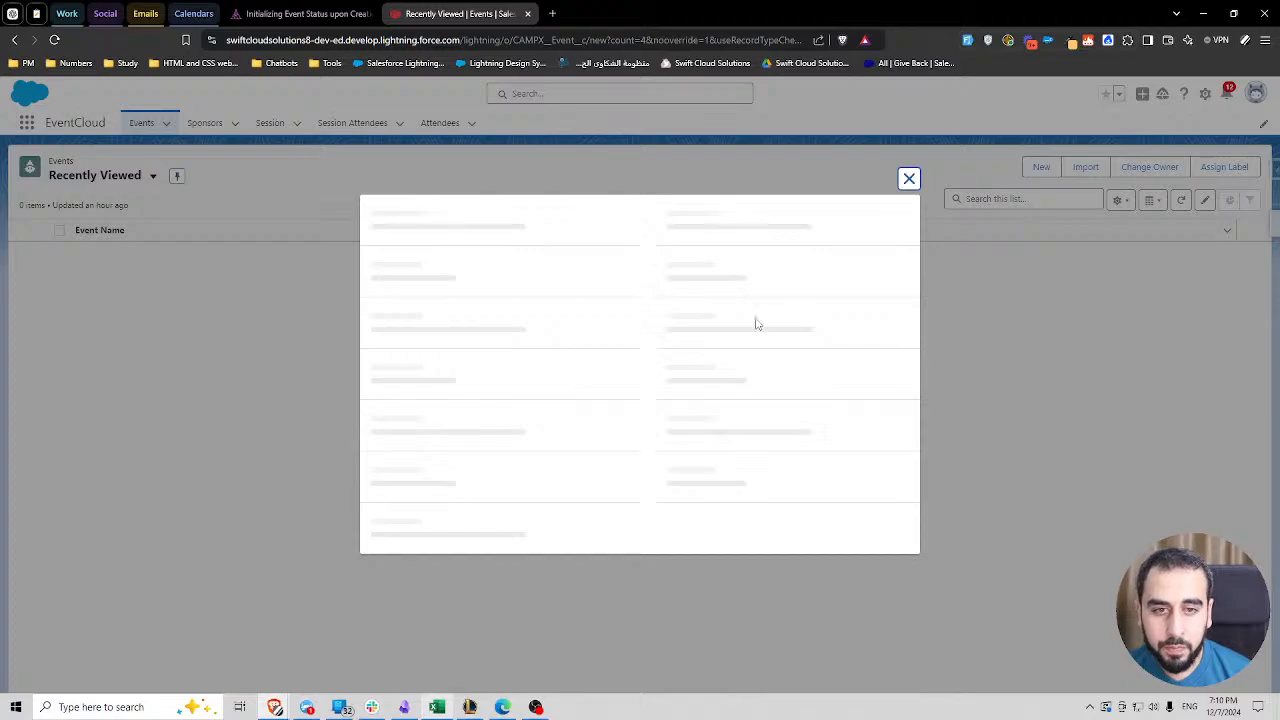
click(487, 261)
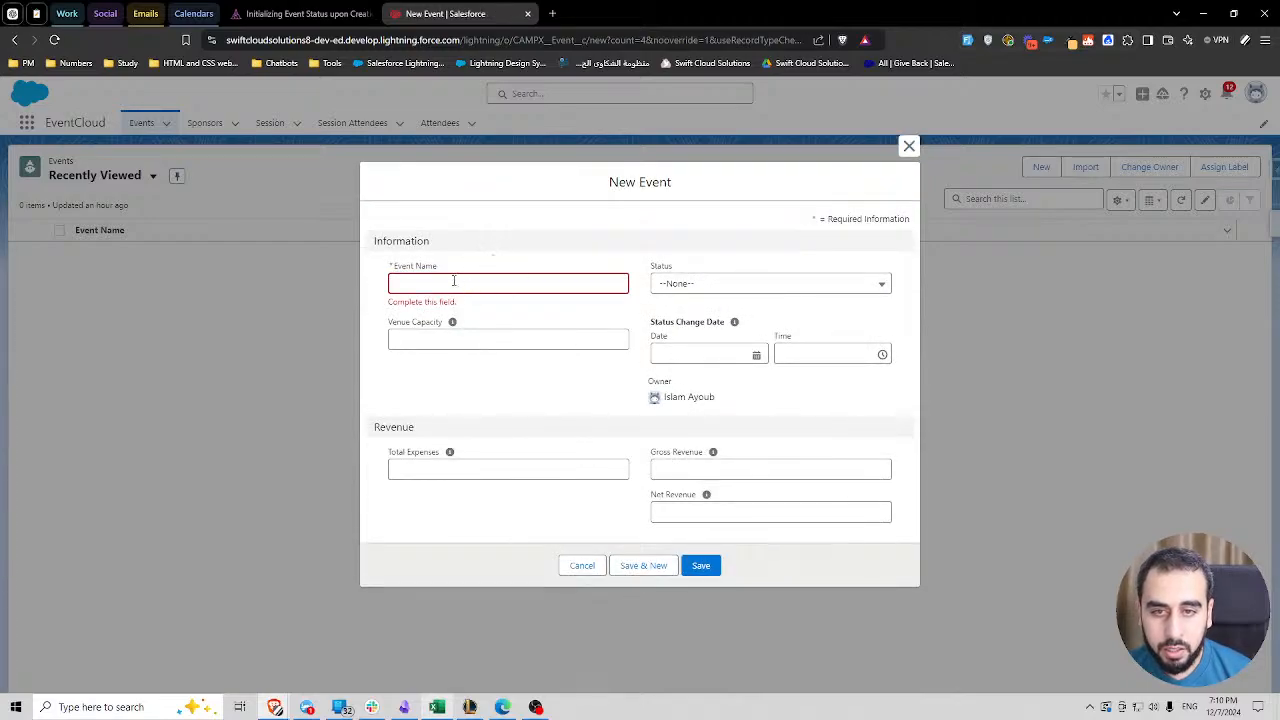
click(687, 286)
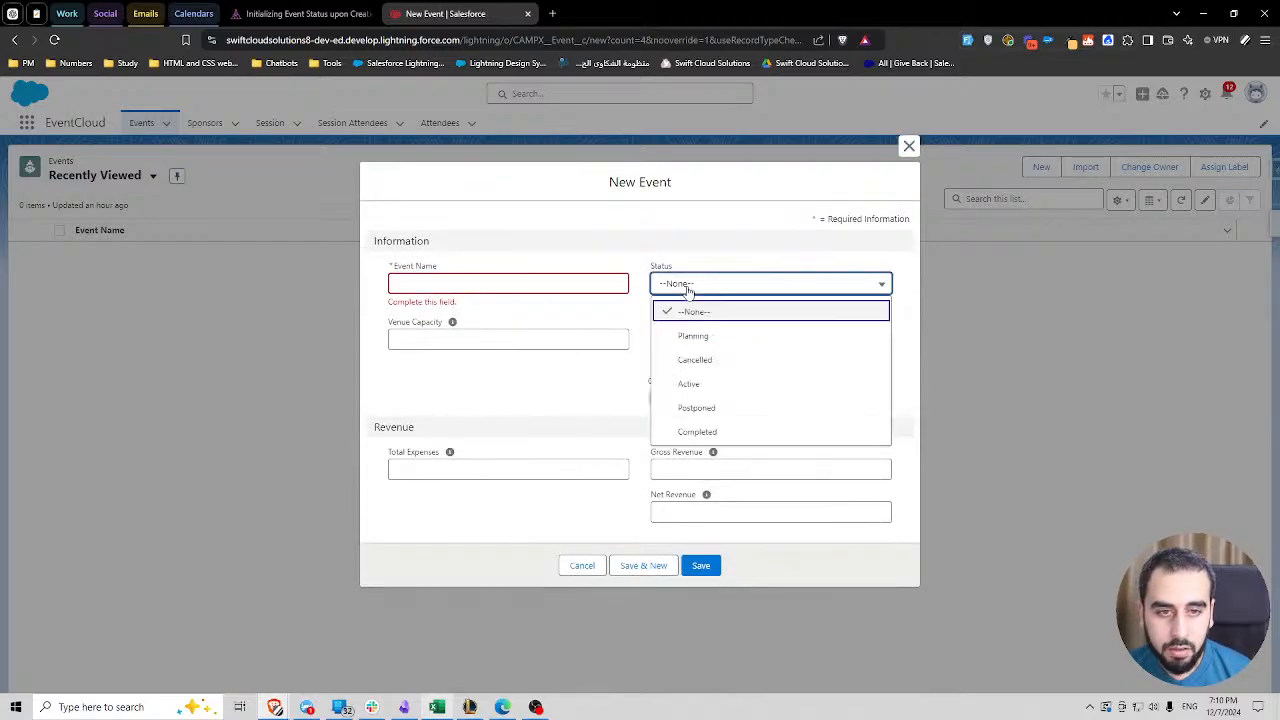
click(680, 287)
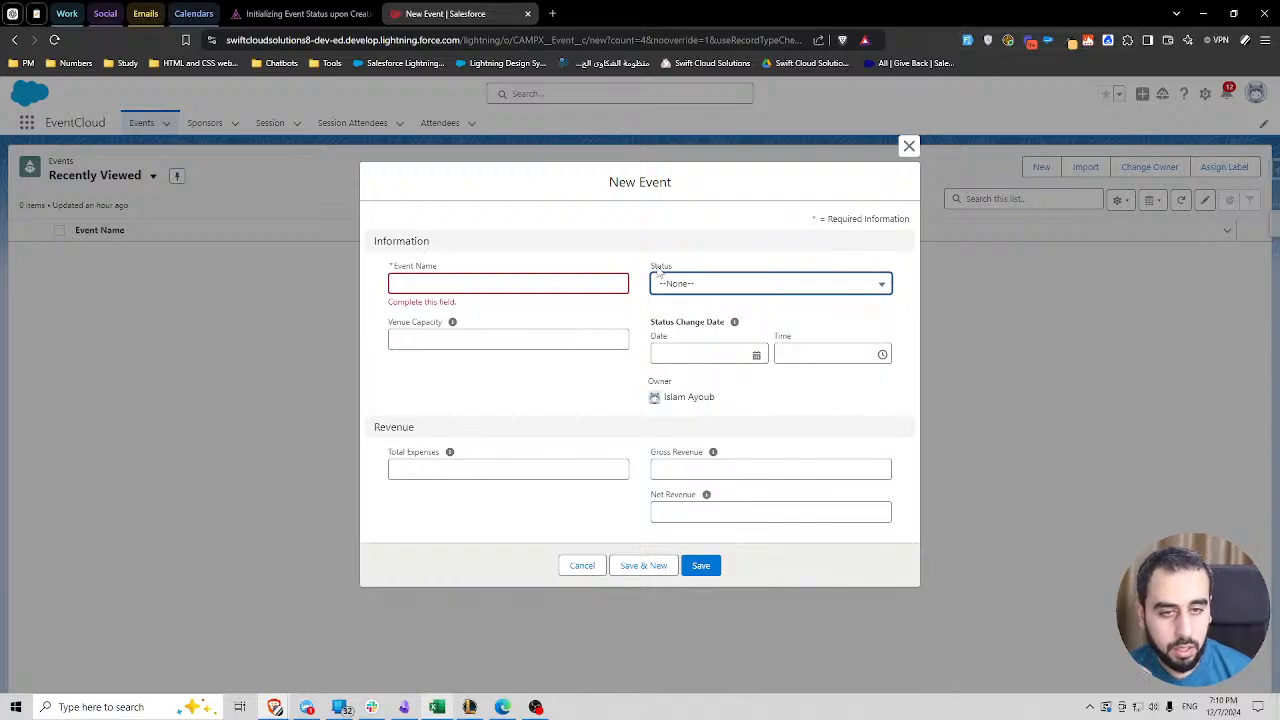
click(689, 286)
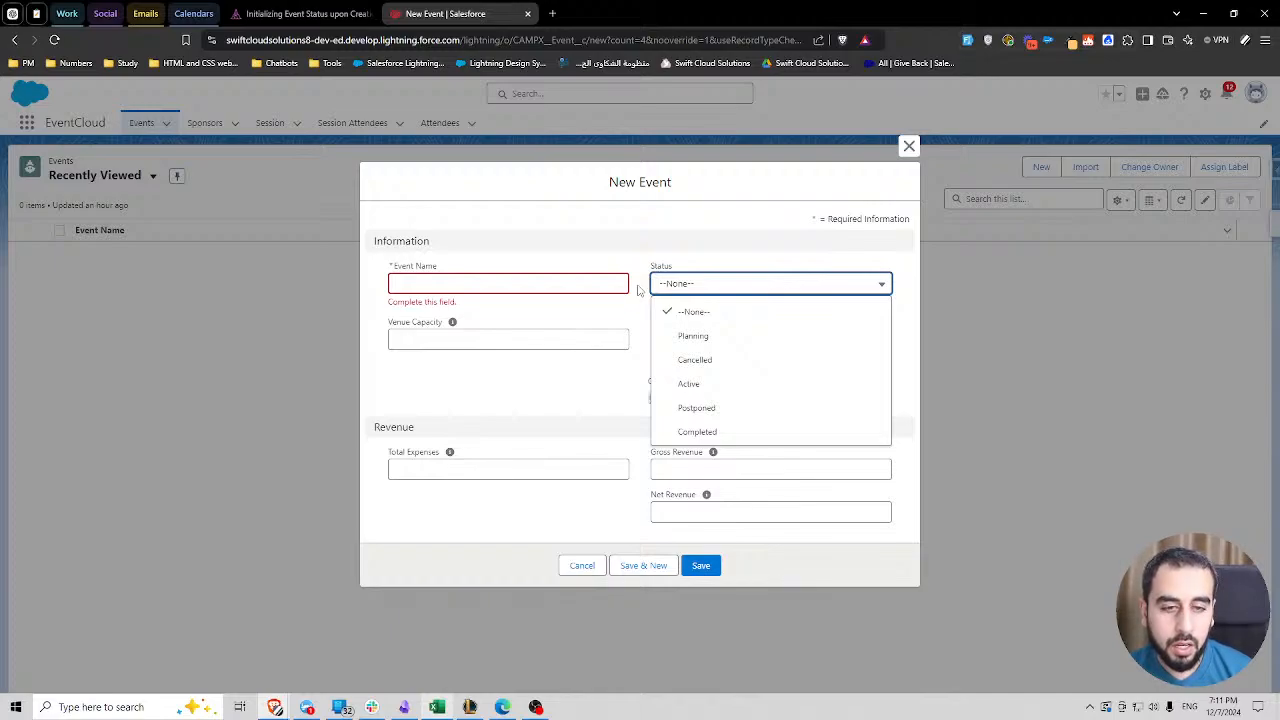
click(668, 312)
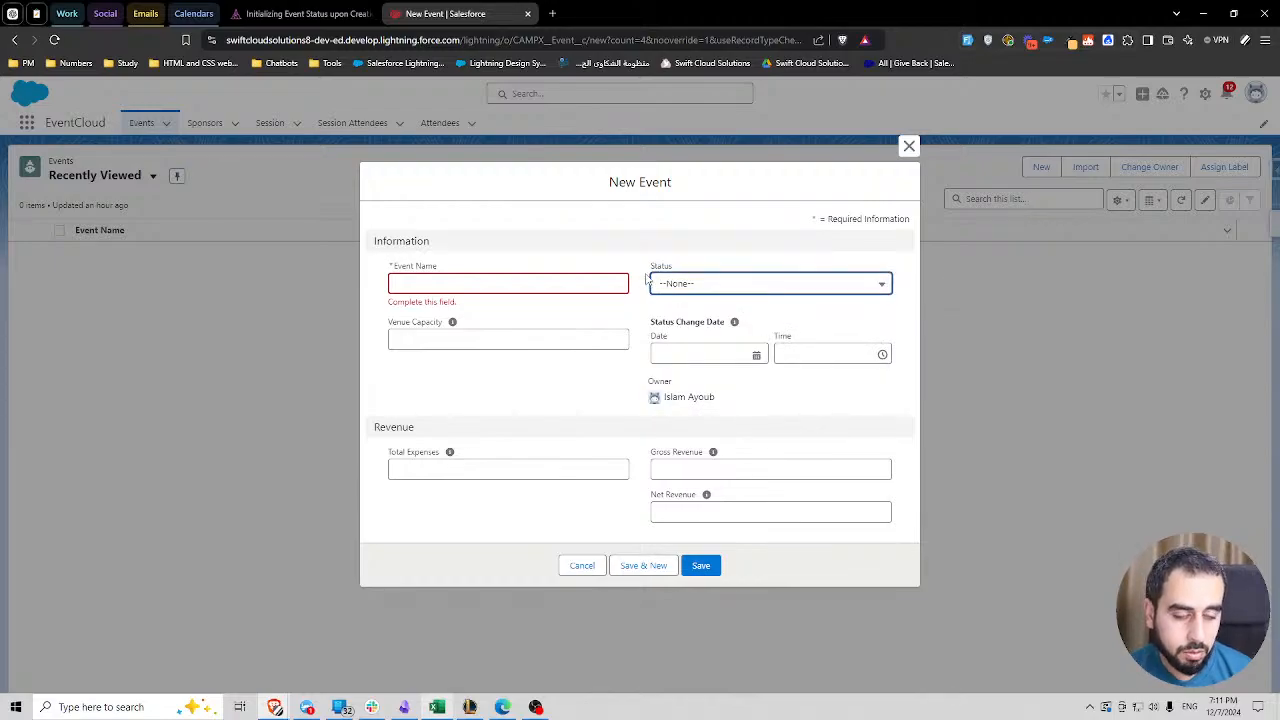
click(666, 285)
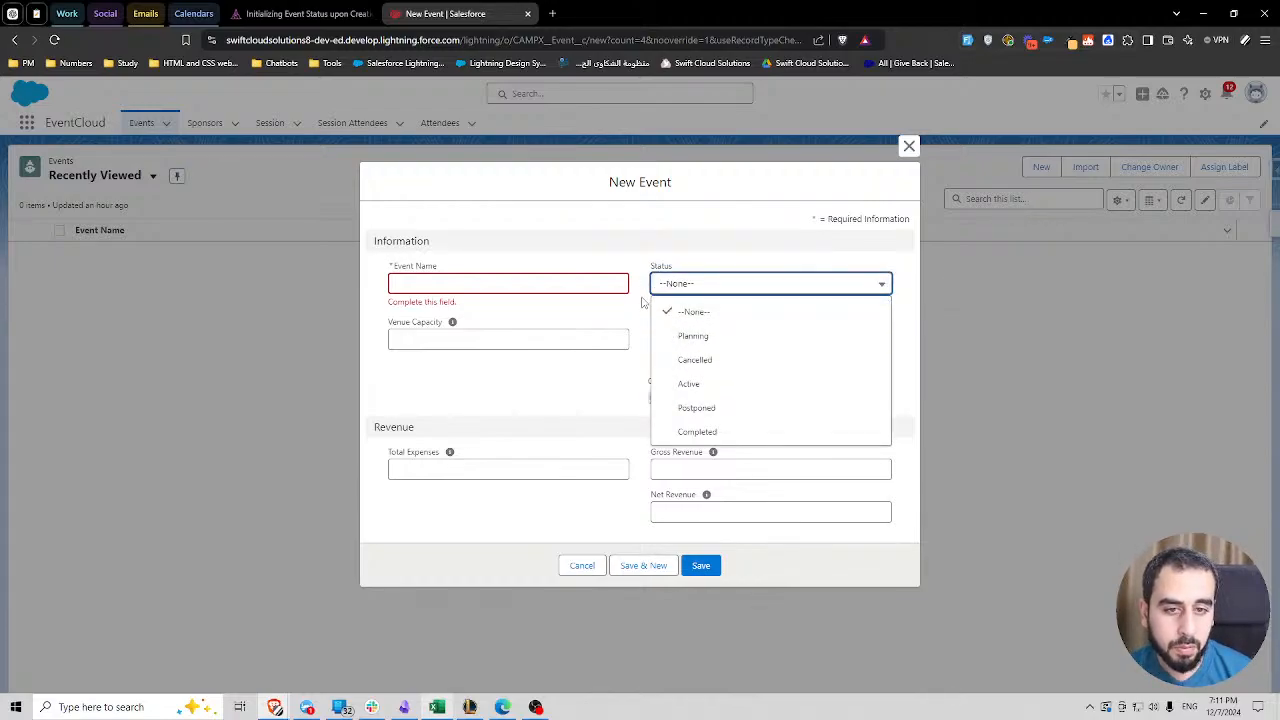
click(643, 302)
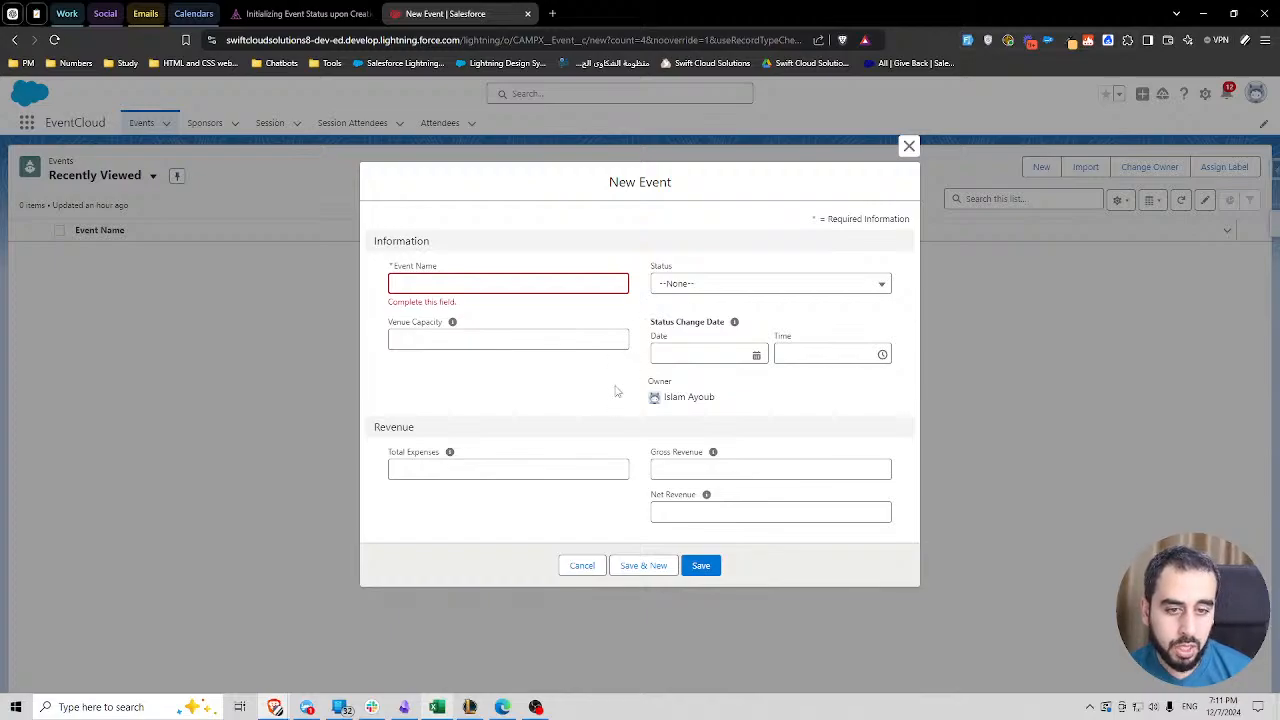
- Compare the Status Change Date field with the Status options in the New Event form, and close the form without saving
click(695, 355)
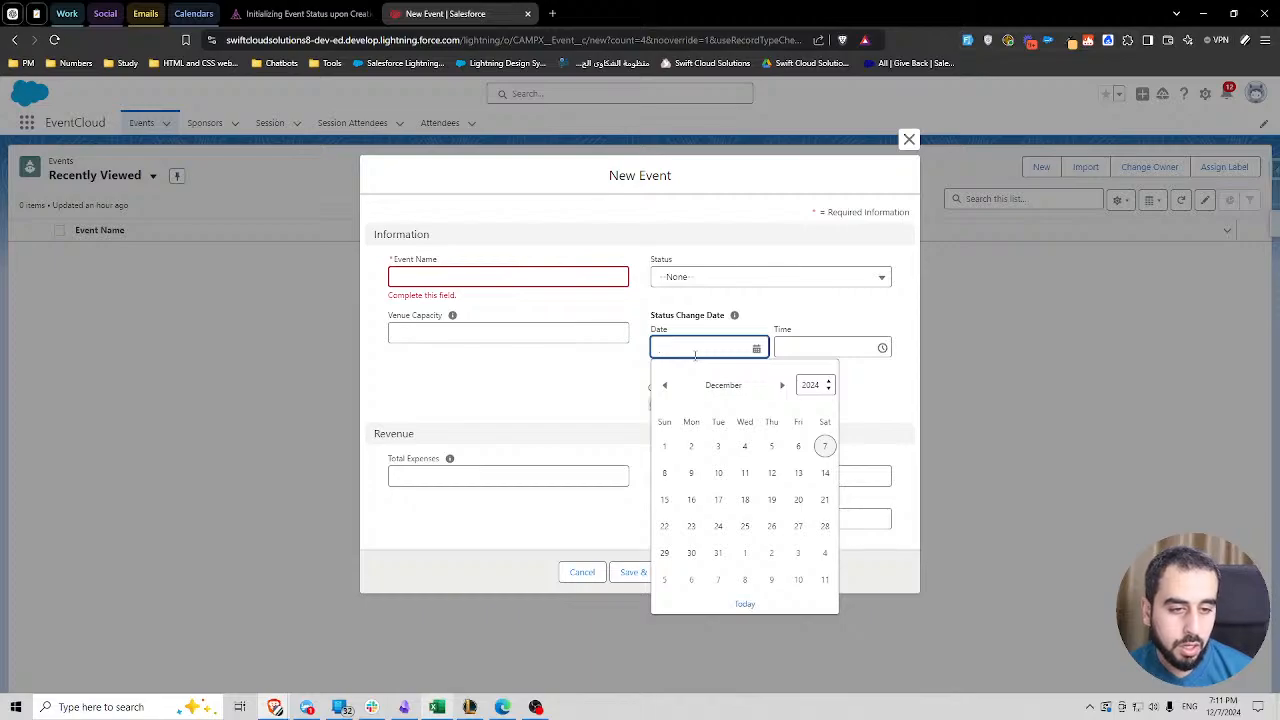
click(686, 284)
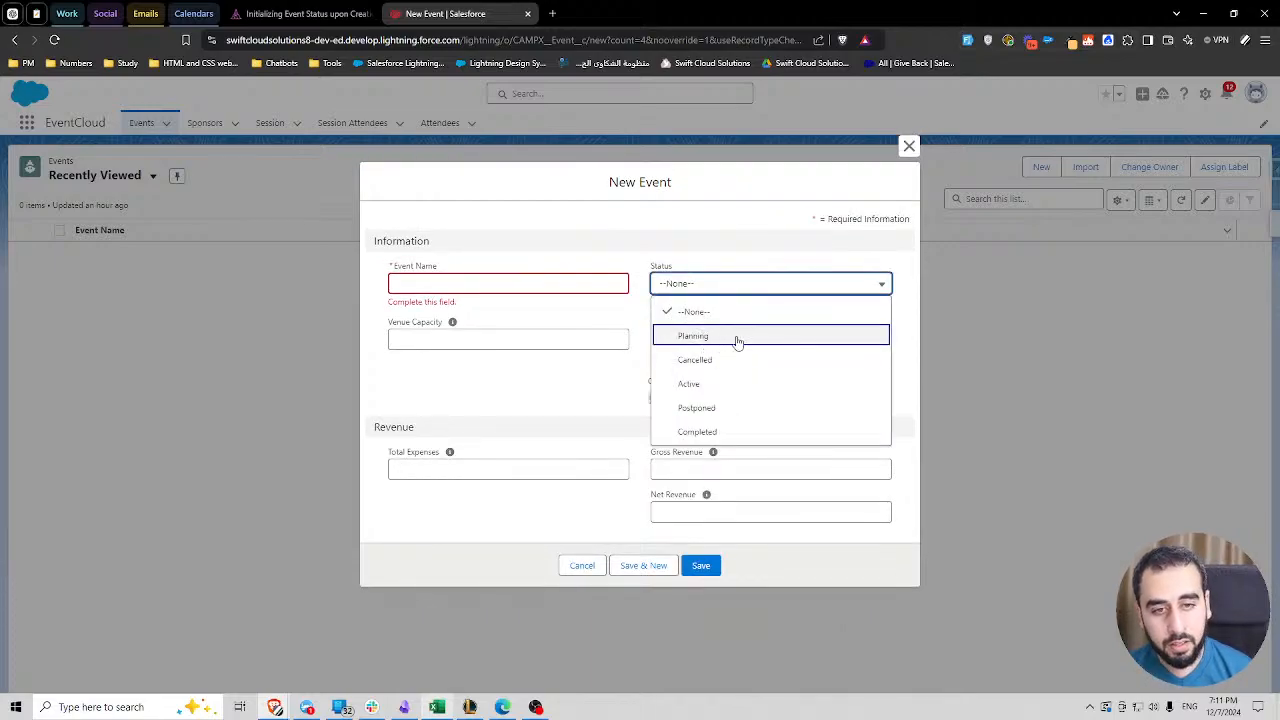
click(626, 321)
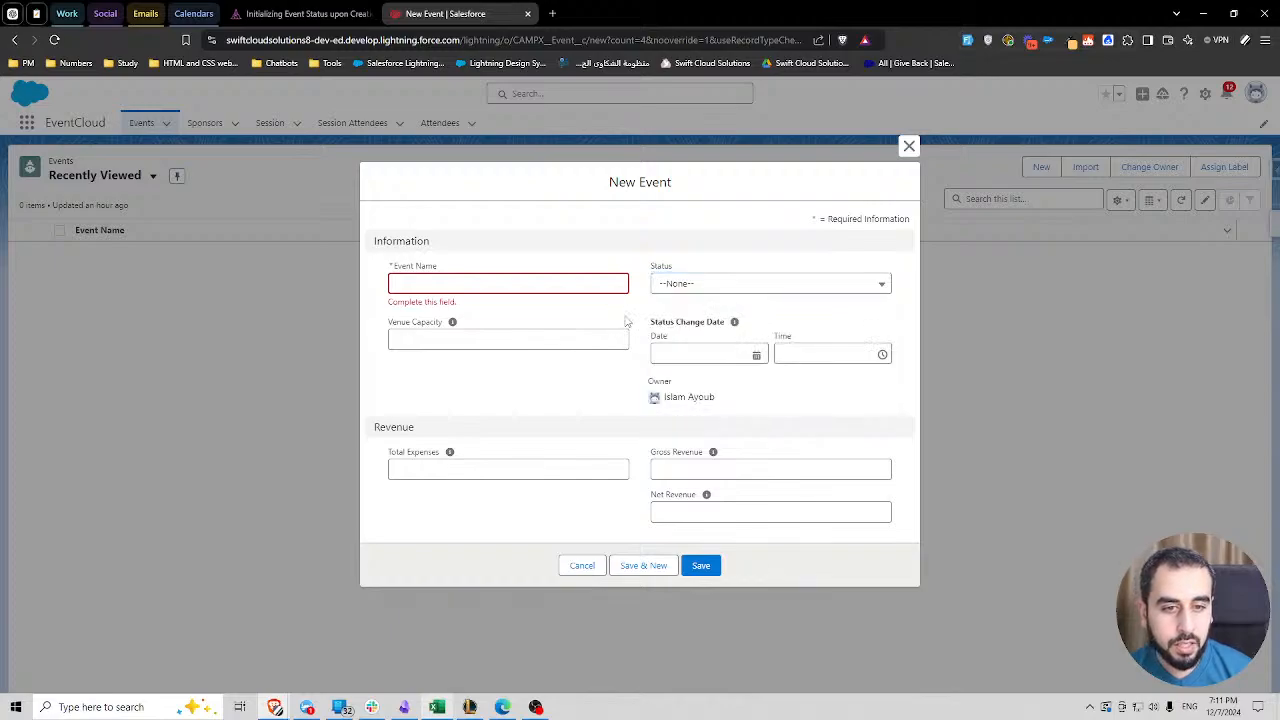
click(724, 354)
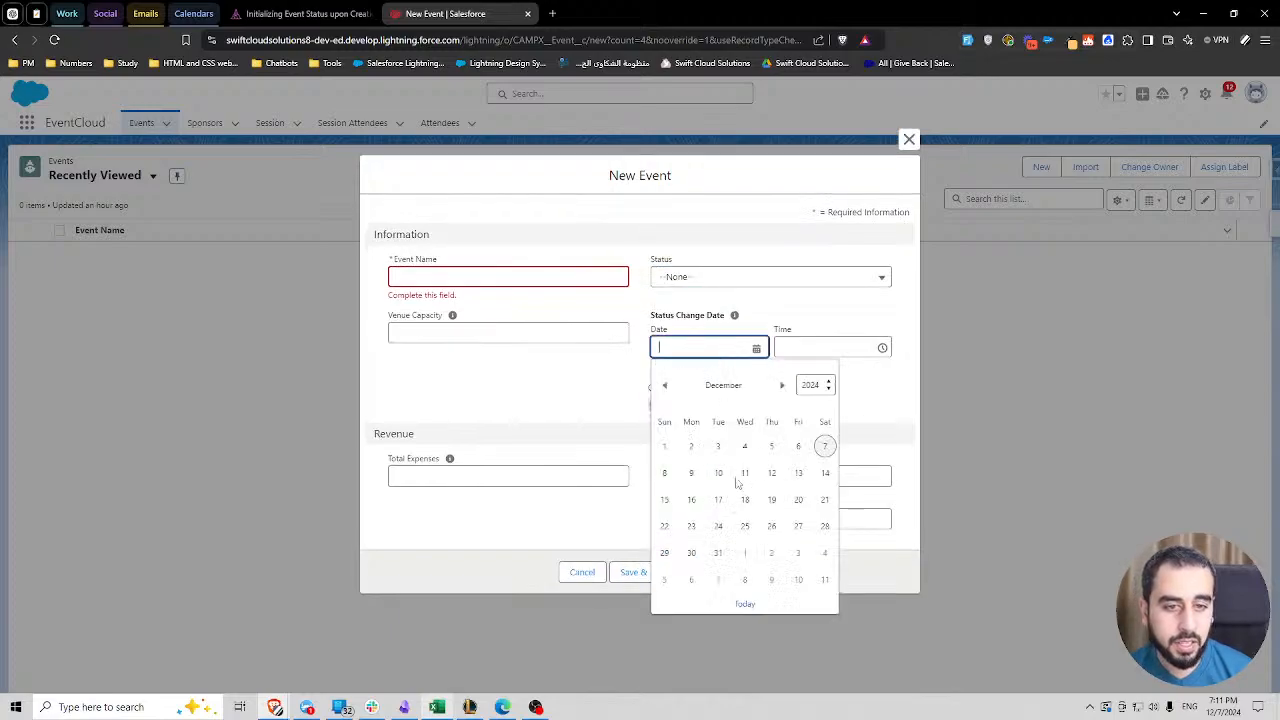
click(688, 279)
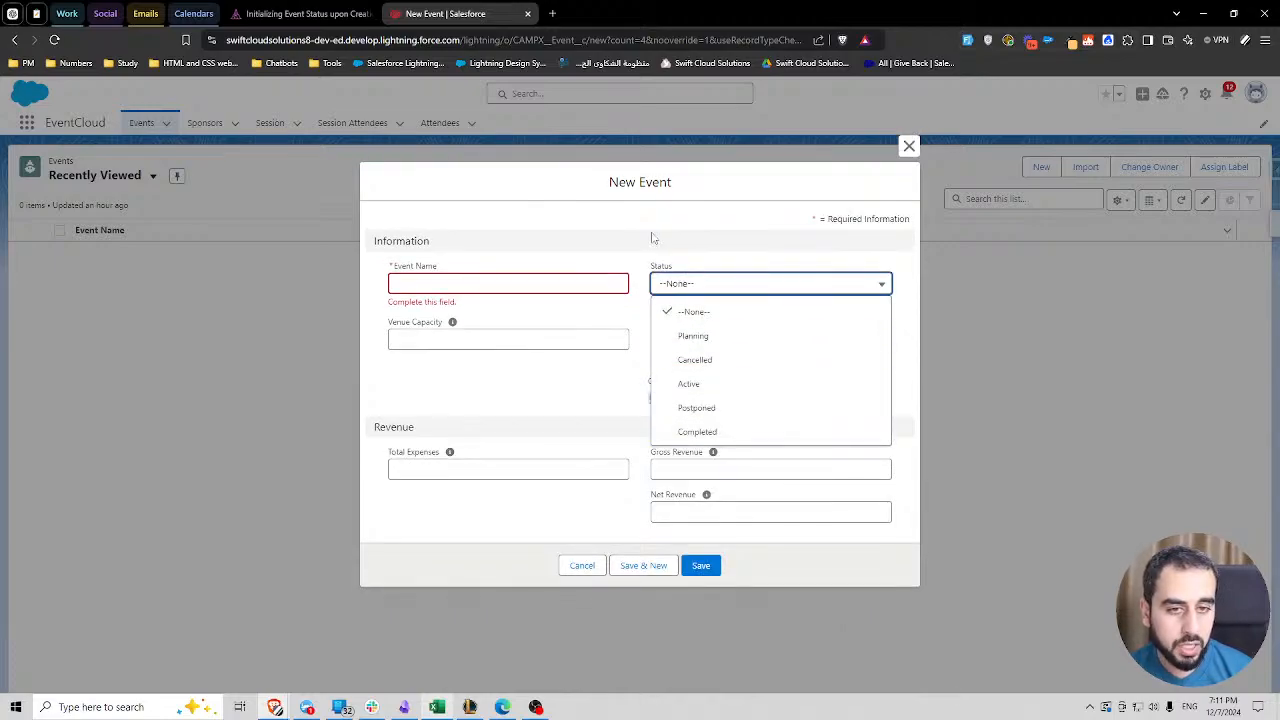
click(650, 228)
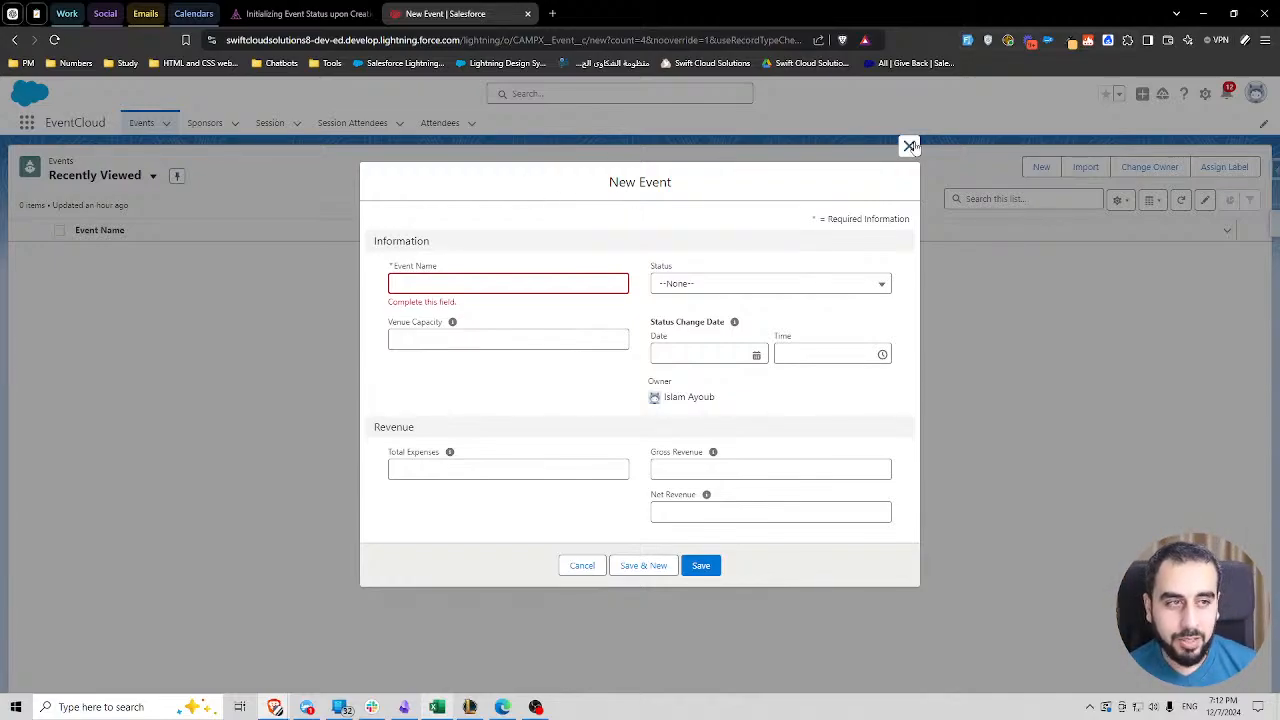
click(681, 288)
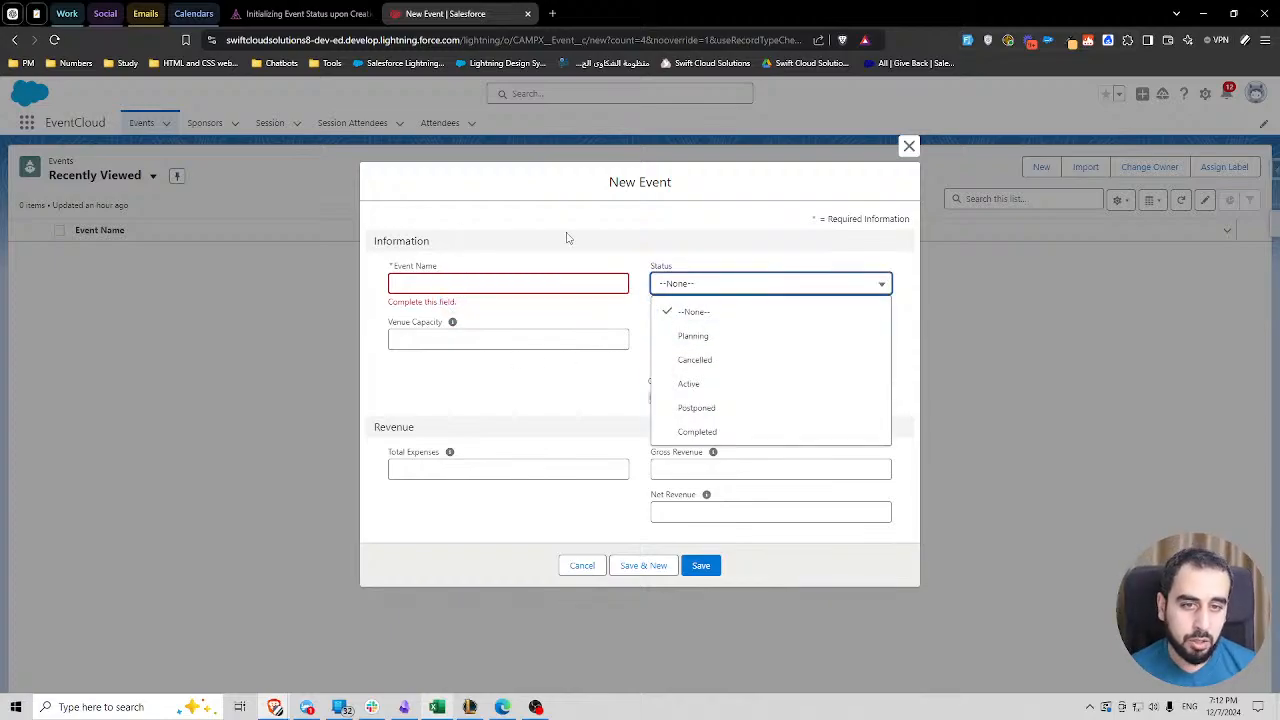
click(566, 238)
click(908, 147)
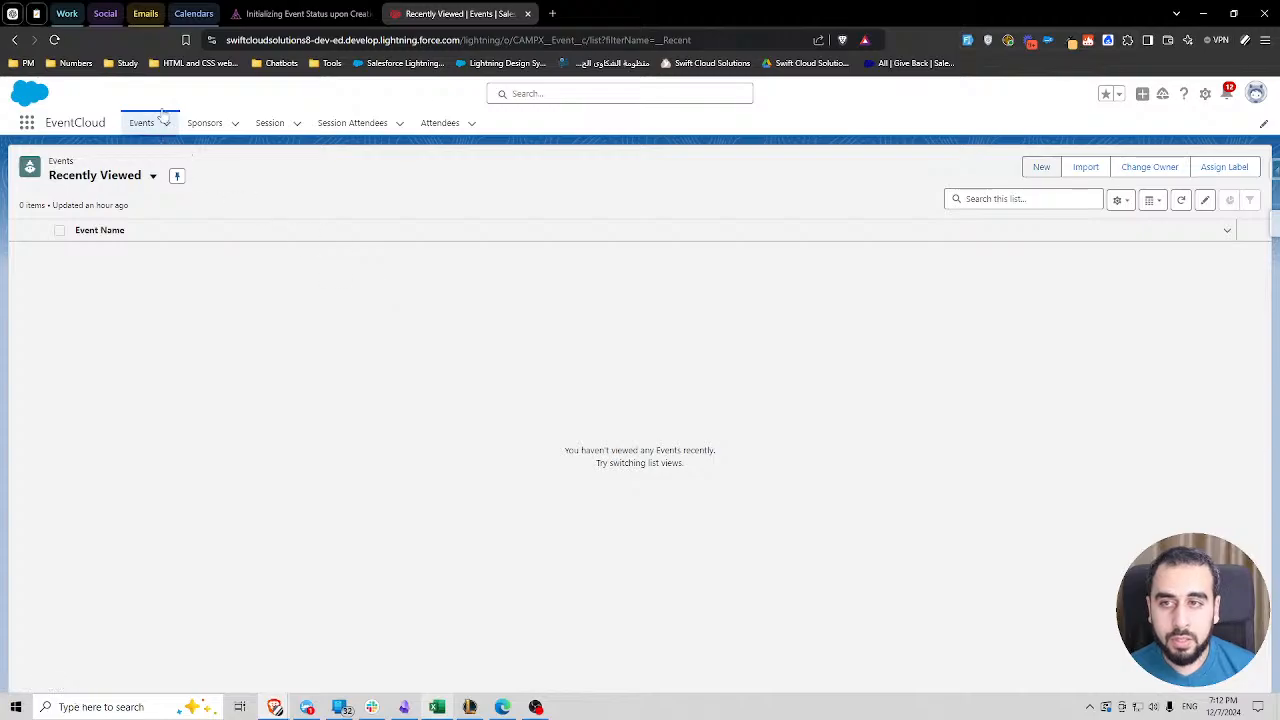
- Open the Event object's setup and start a new record-triggered flow from its Flow Triggers
click(1205, 93)
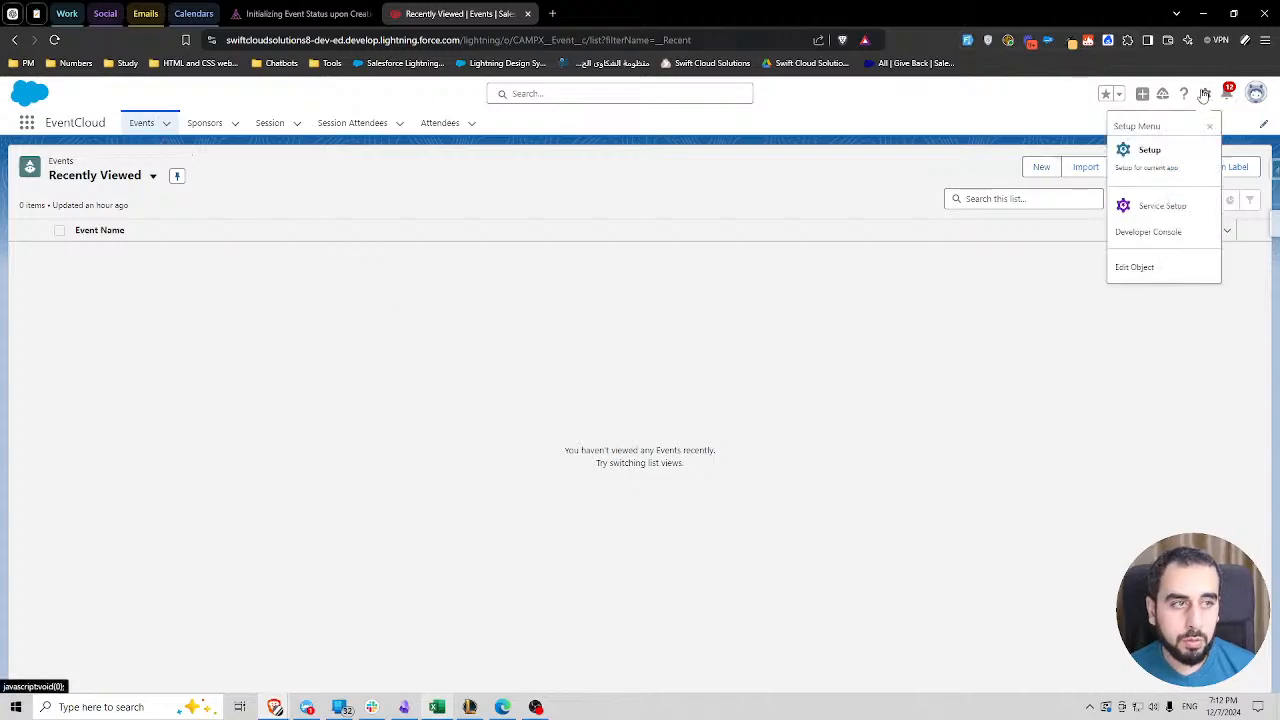
click(1143, 267)
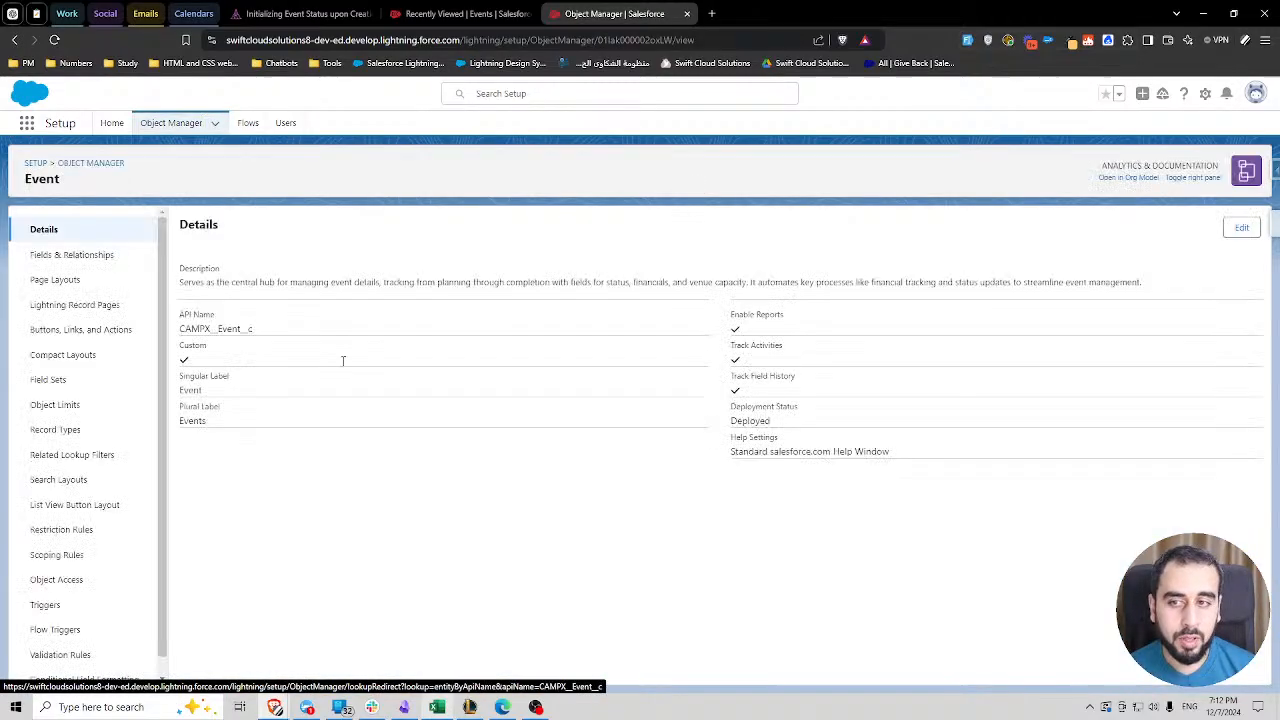
click(70, 629)
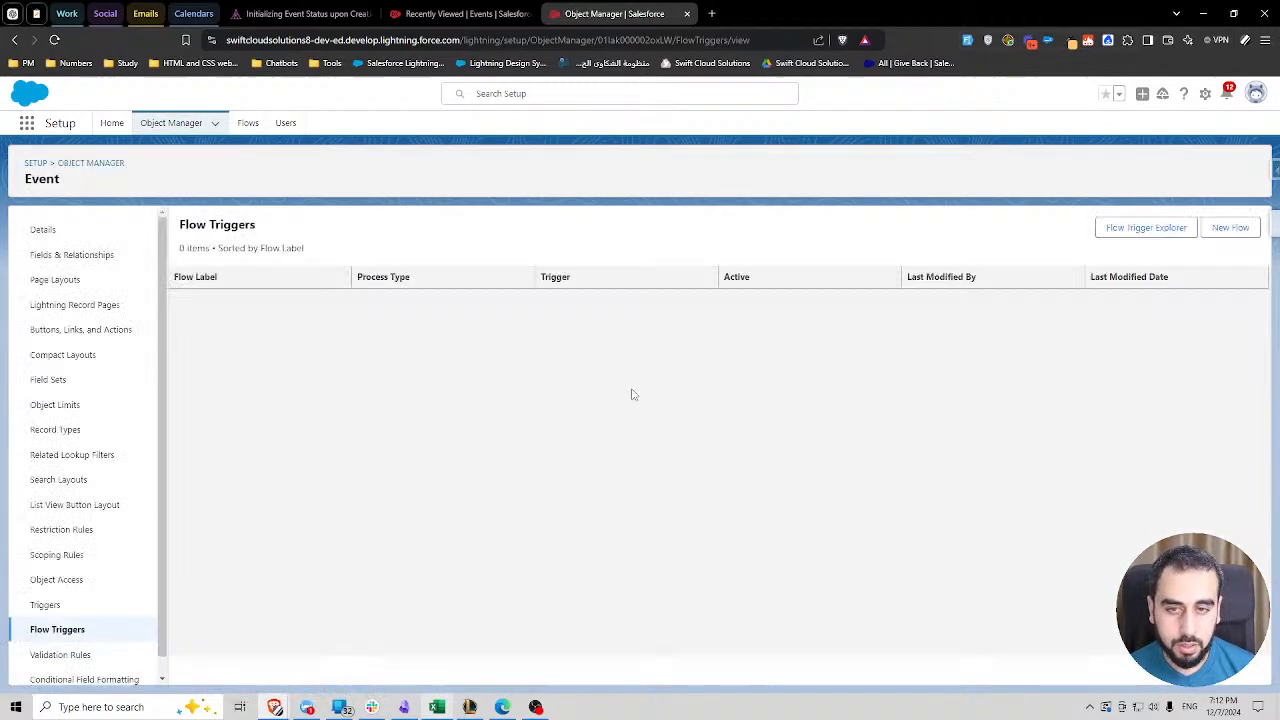
click(1228, 229)
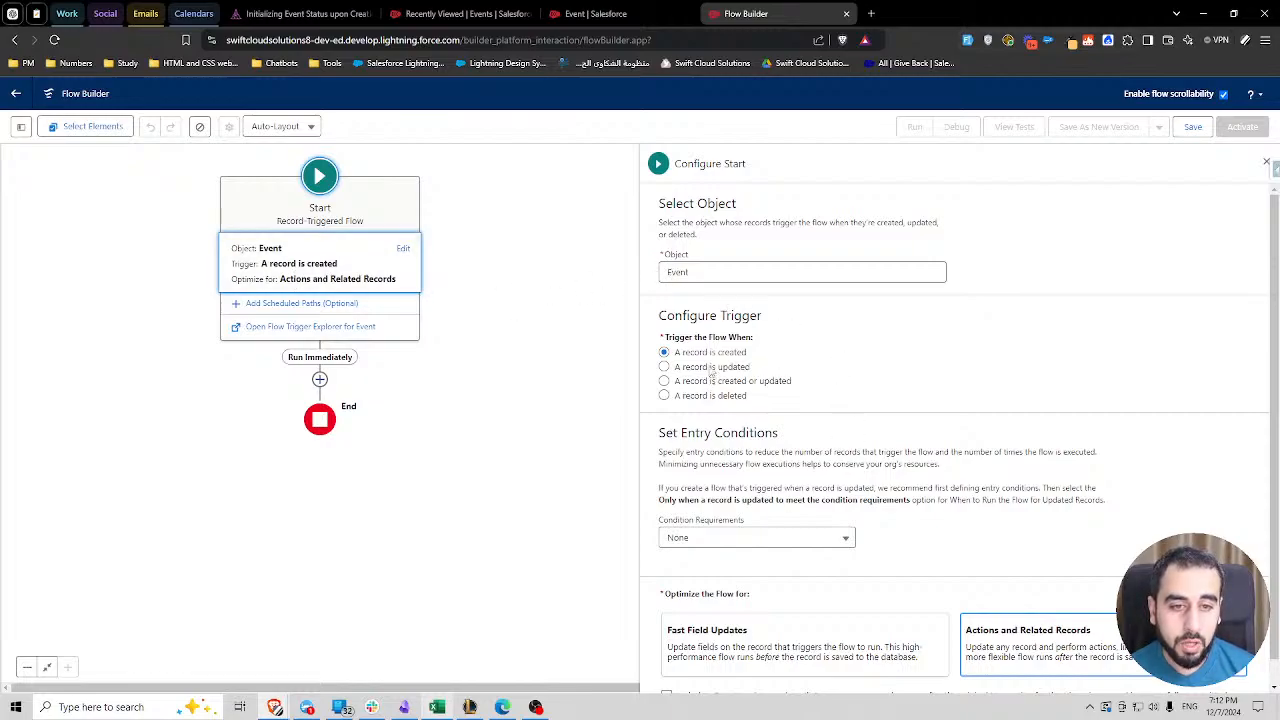
- Check the challenge's record-creation criterion against the trigger options in the new flow's start configuration
click(318, 11)
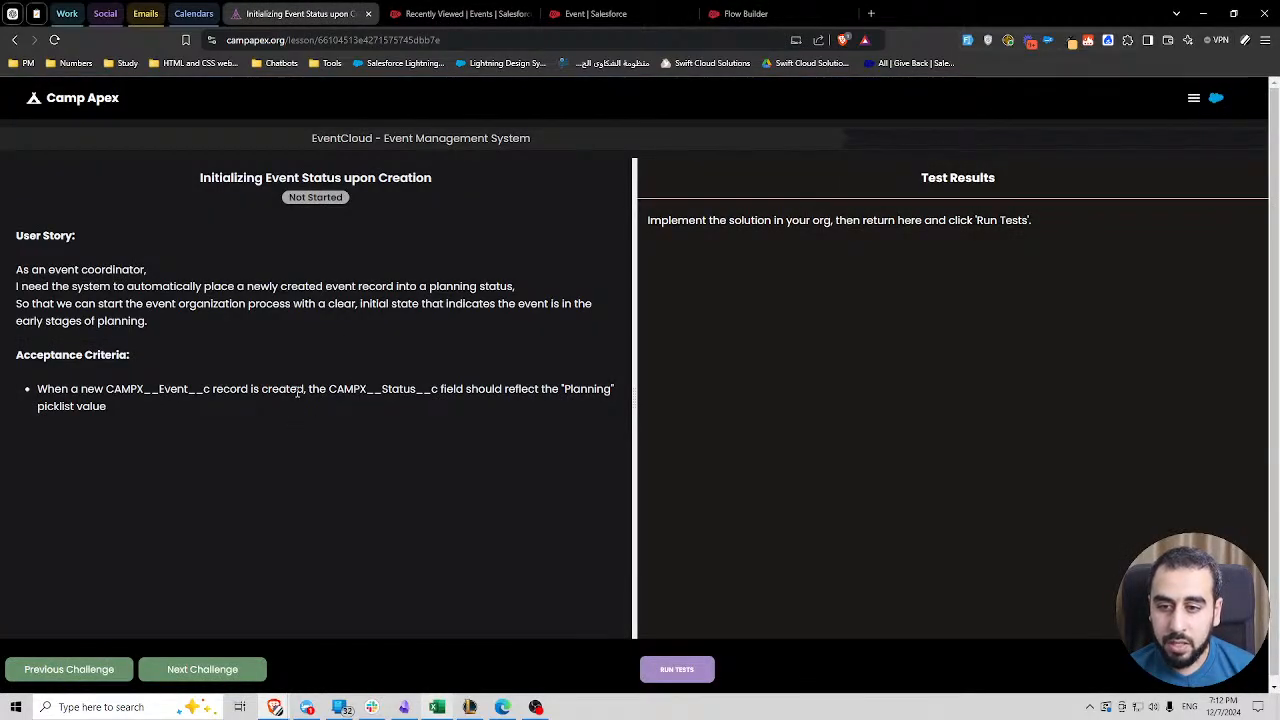
drag(304, 390, 213, 391)
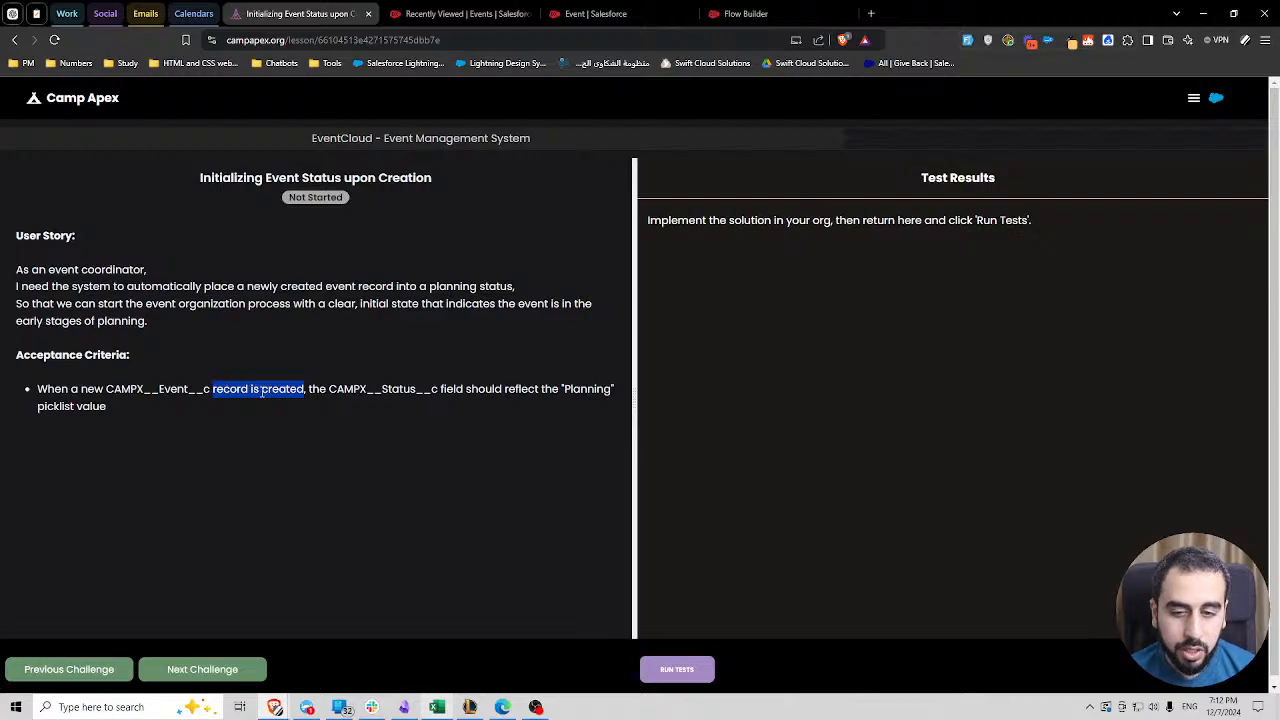
click(780, 10)
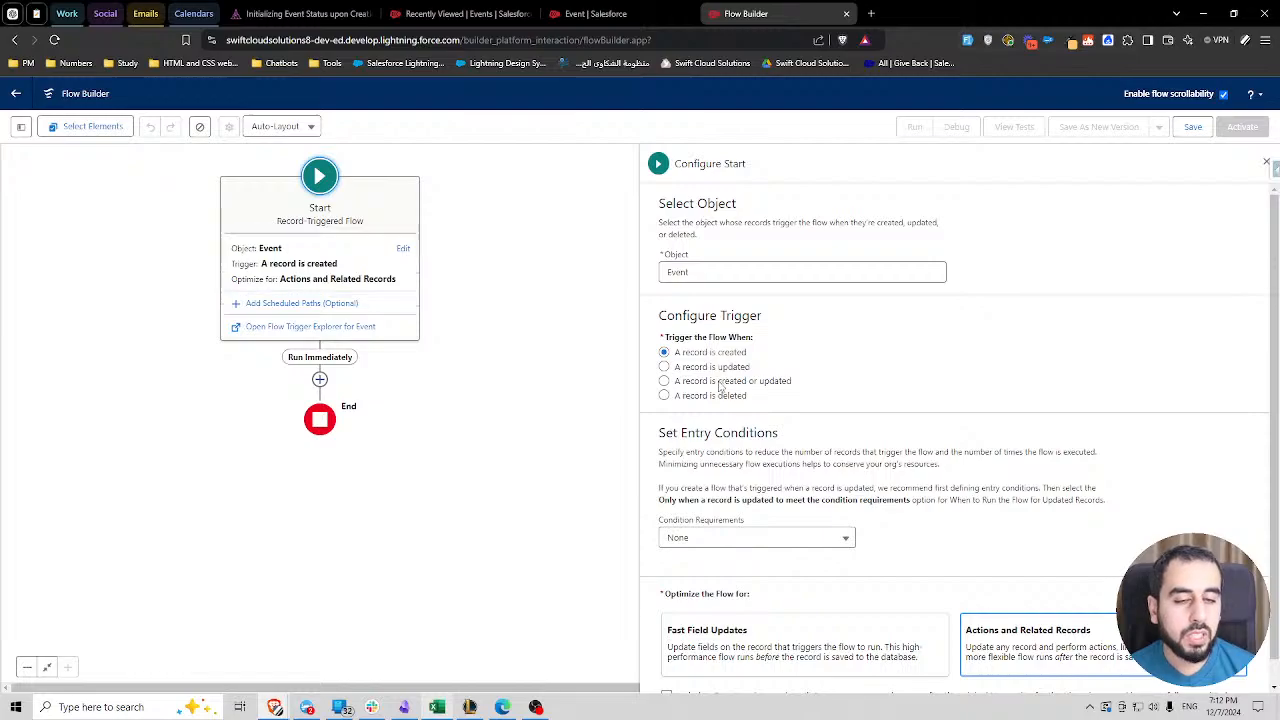
drag(718, 384, 790, 384)
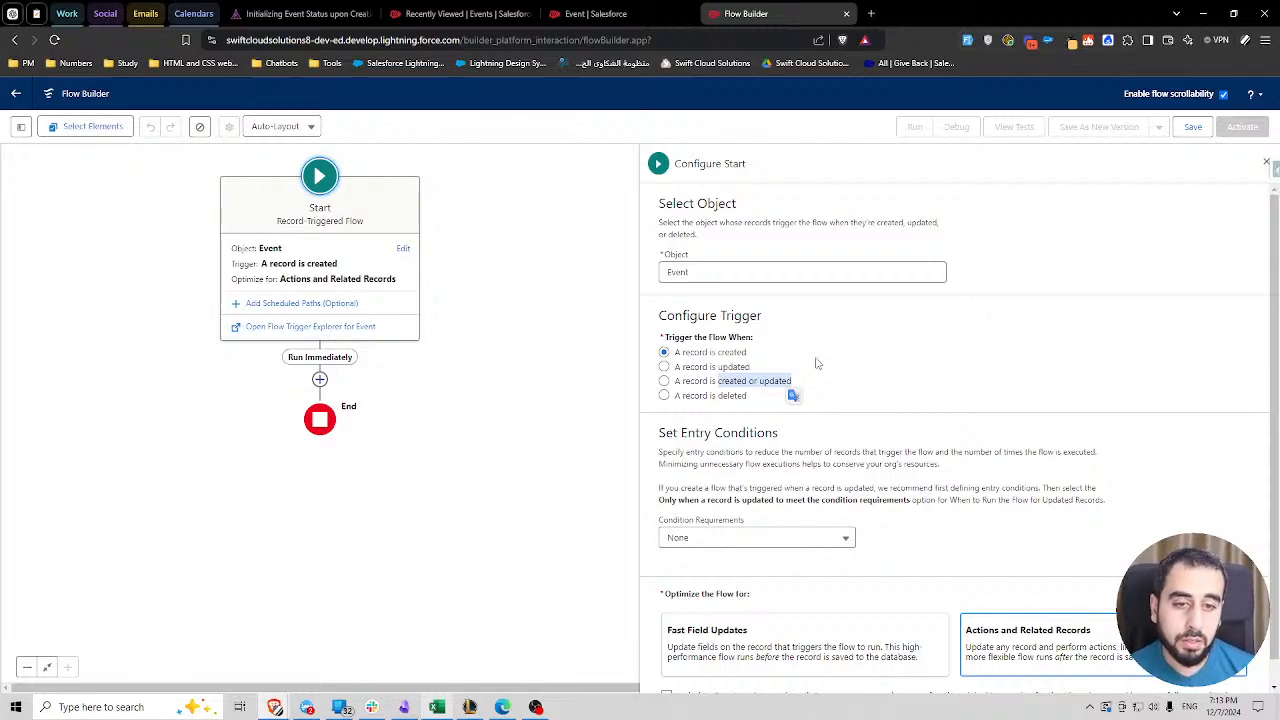
- Switch to the Camp Apex challenge and review the acceptance criterion for the CAMPX__Status__c field
click(815, 363)
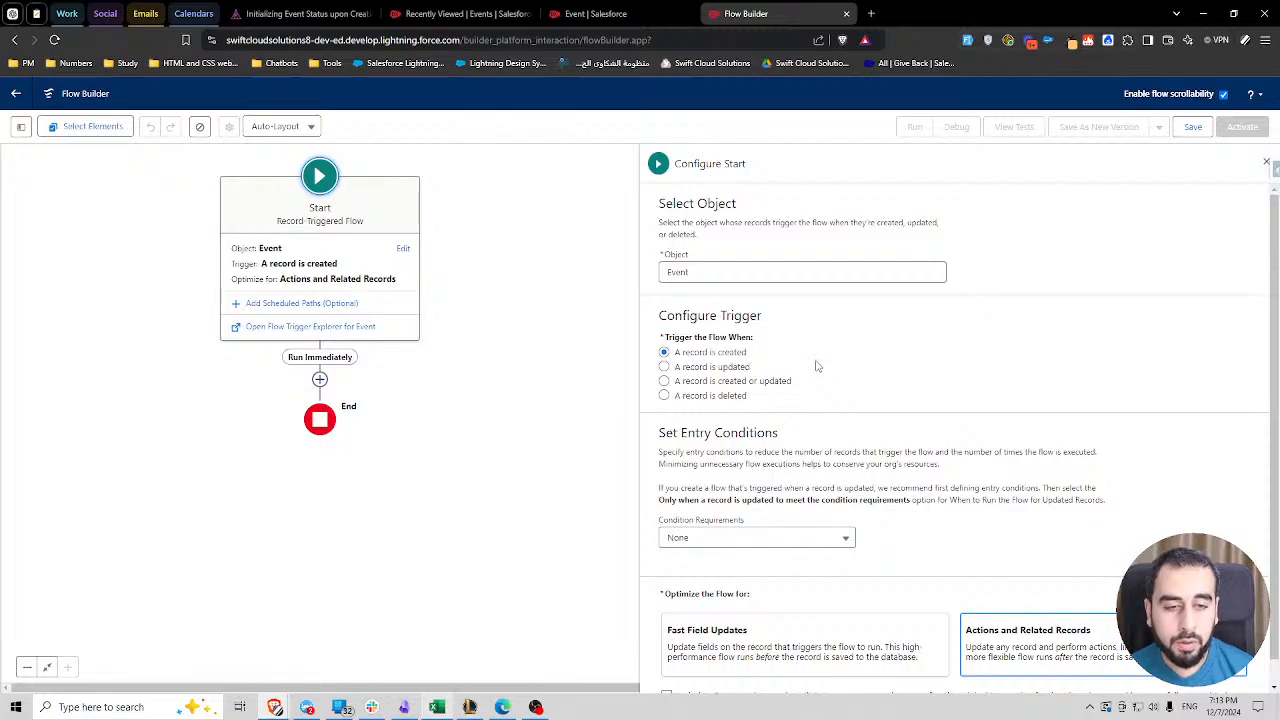
click(298, 13)
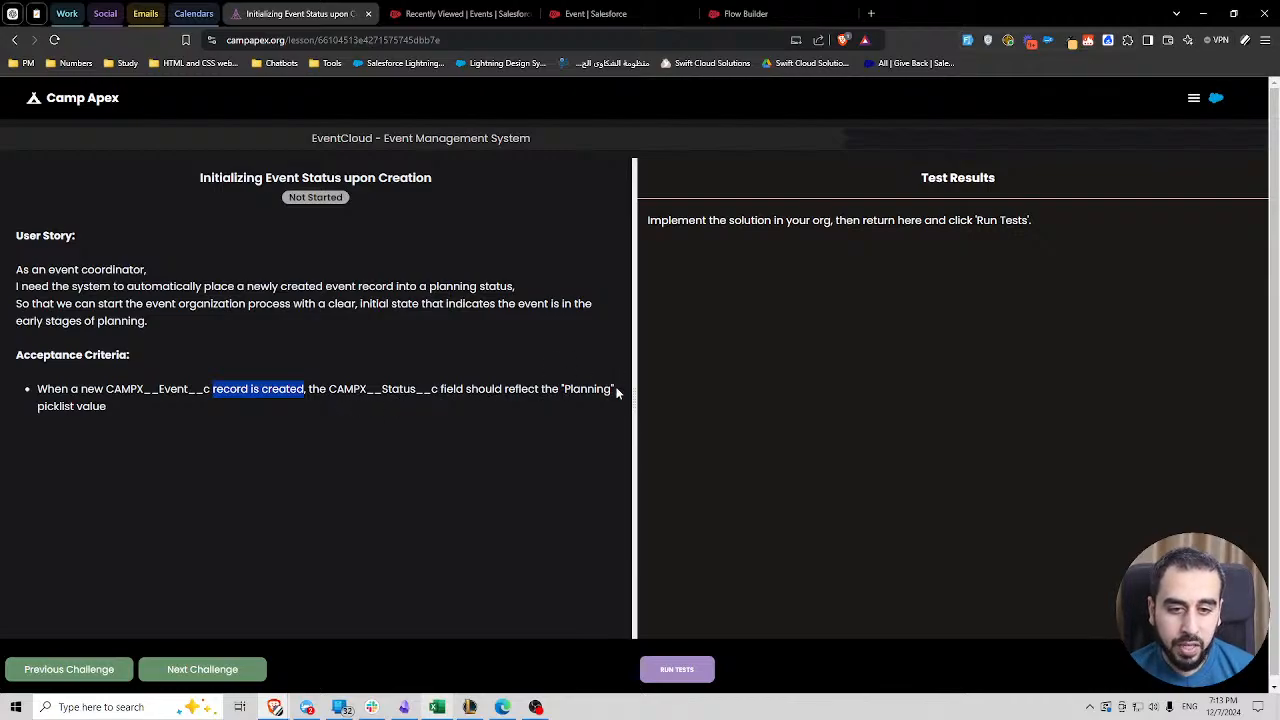
drag(616, 389, 310, 389)
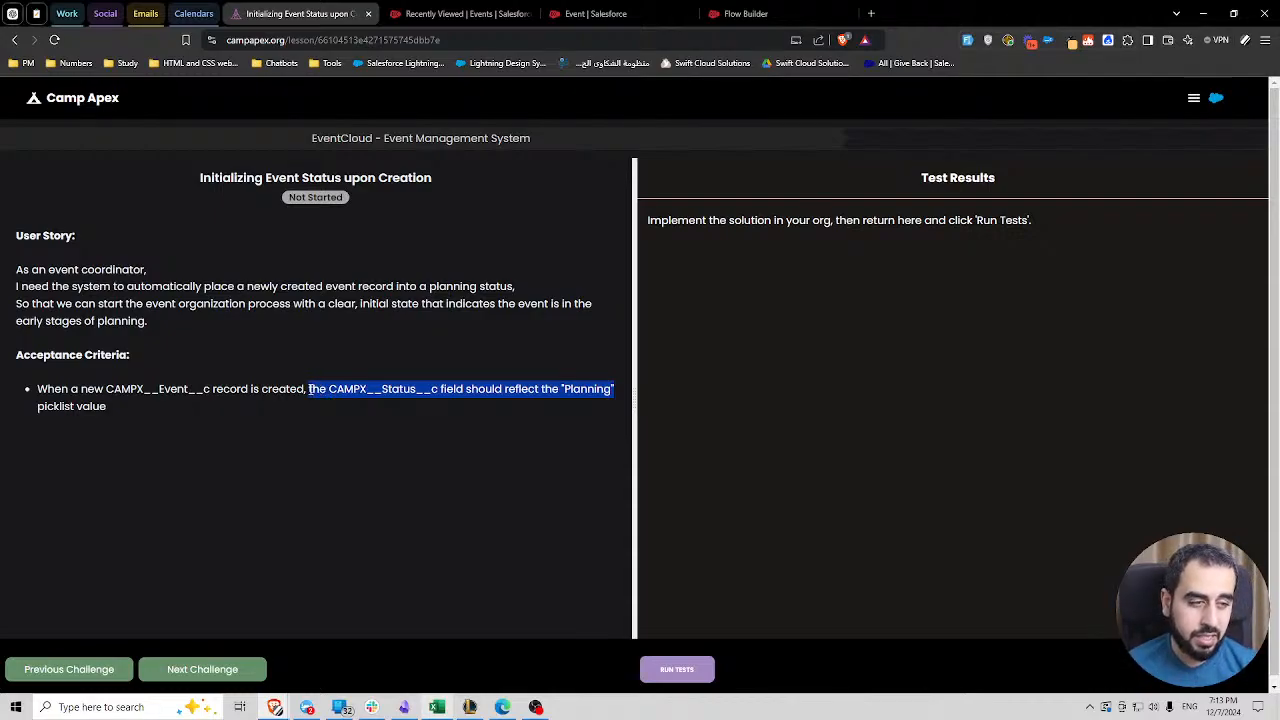
- In the Salesforce org, create and save a new EventCloud record named "Event" with its Status set to Active
click(600, 13)
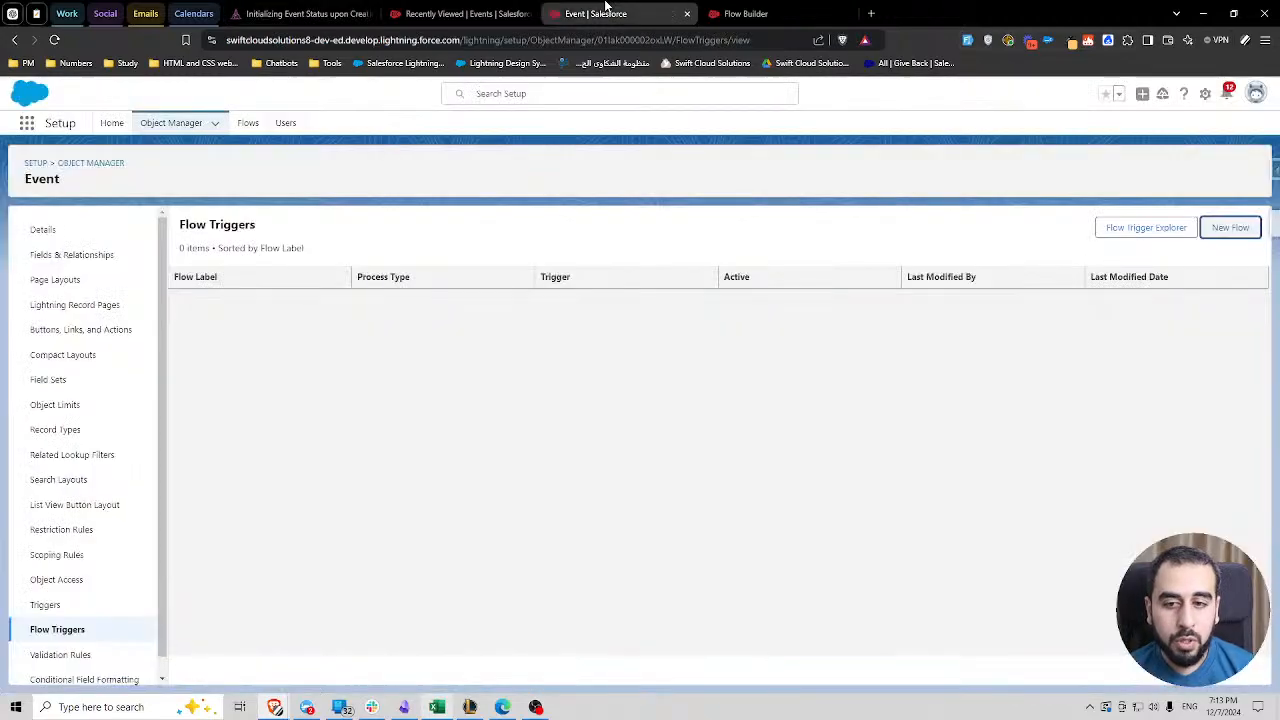
click(467, 13)
click(1040, 166)
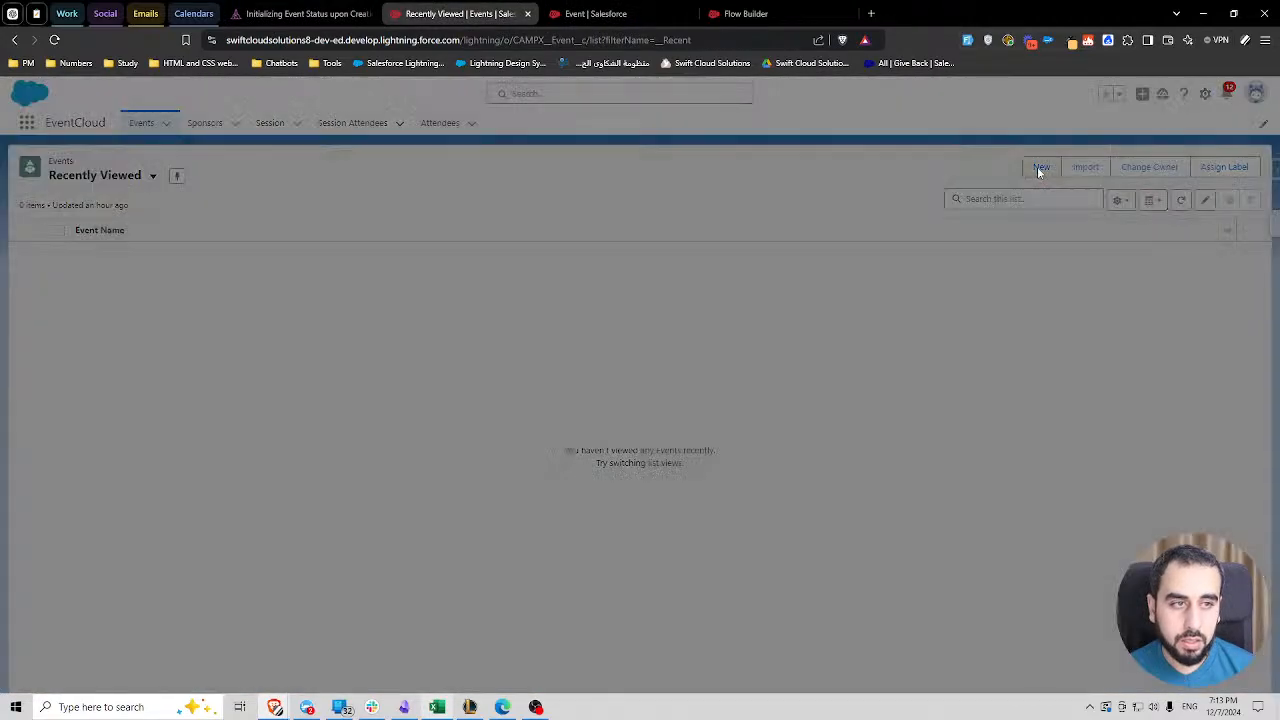
click(696, 290)
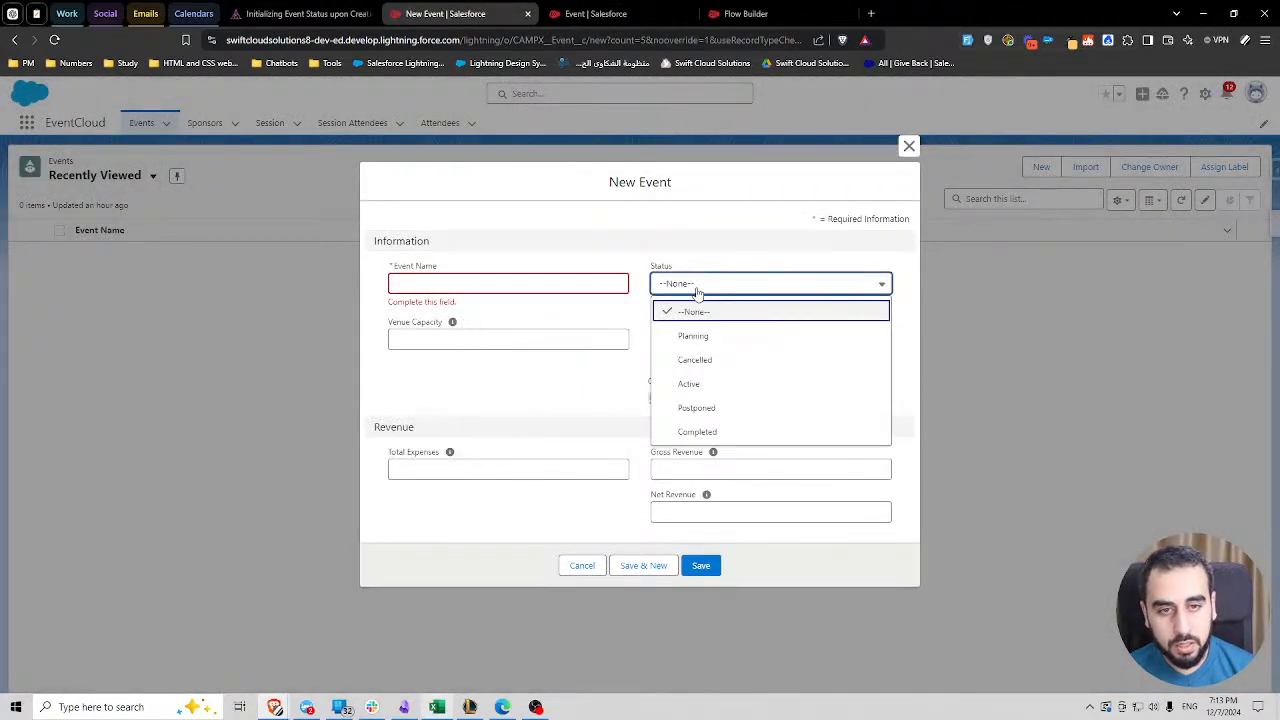
click(715, 387)
click(511, 281)
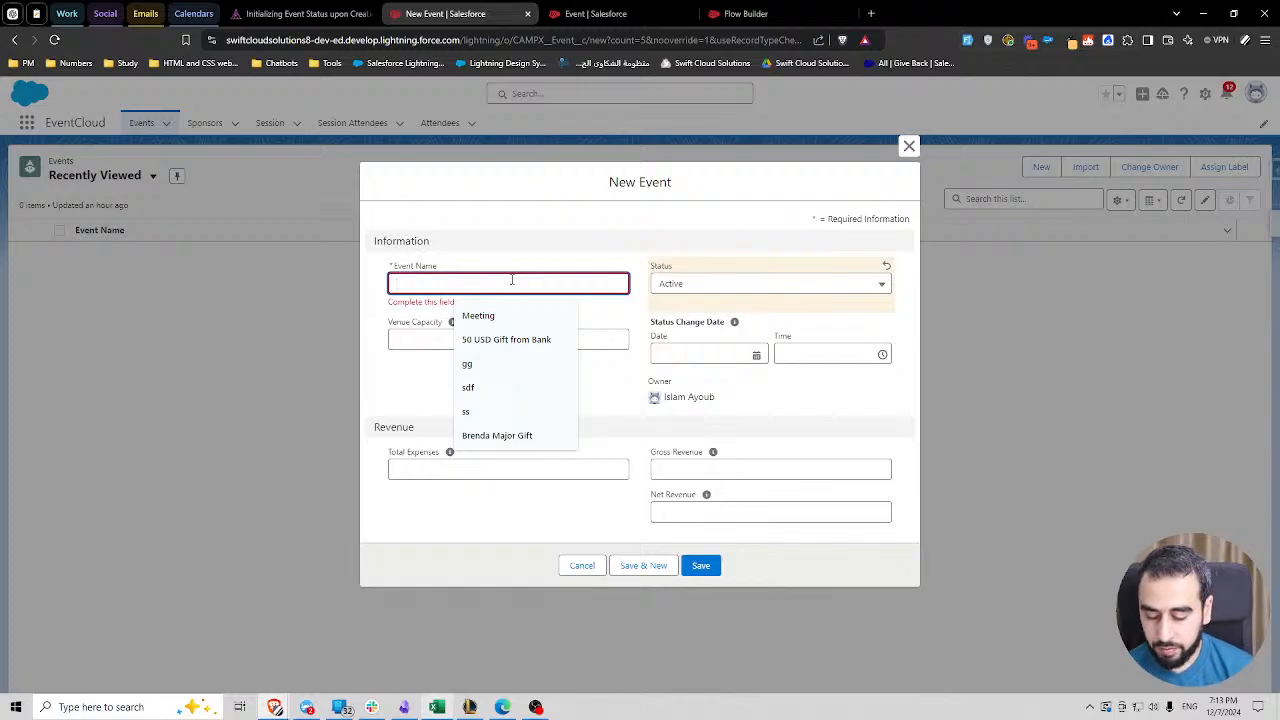
text(Event)
click(707, 567)
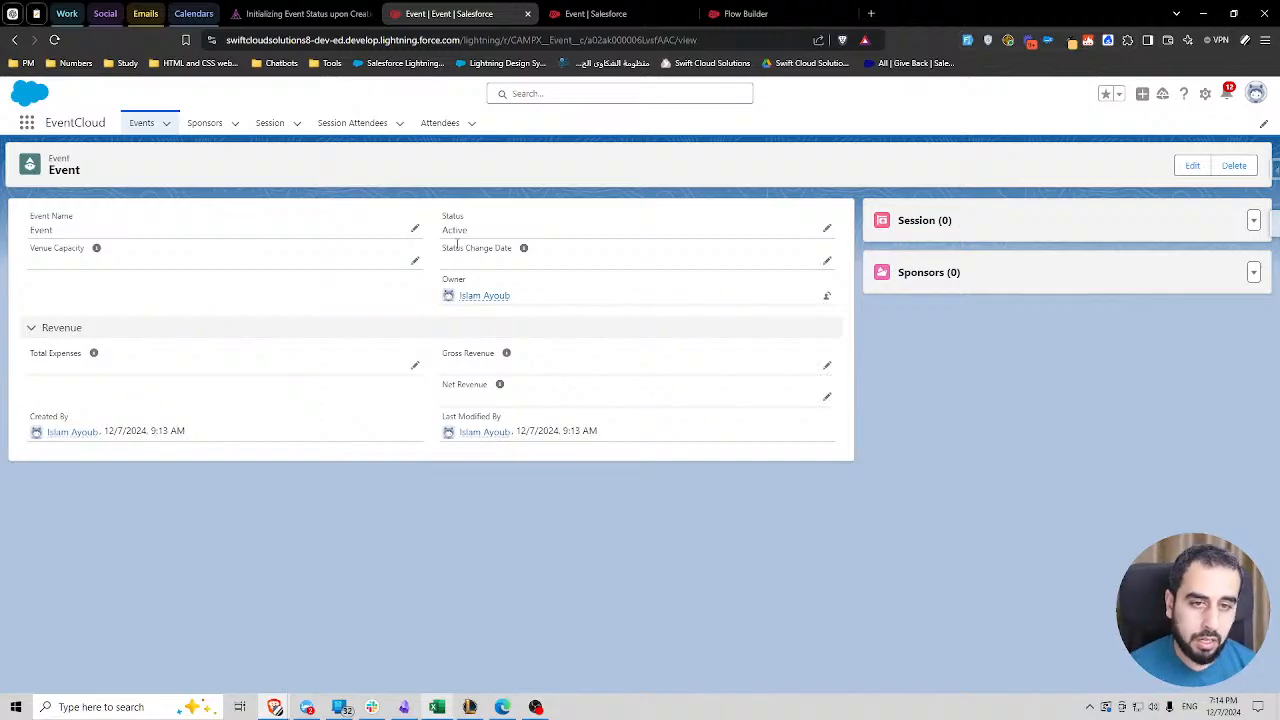
- Return to the Camp Apex challenge and reread the user story and acceptance criterion about newly created event records and their status
click(300, 13)
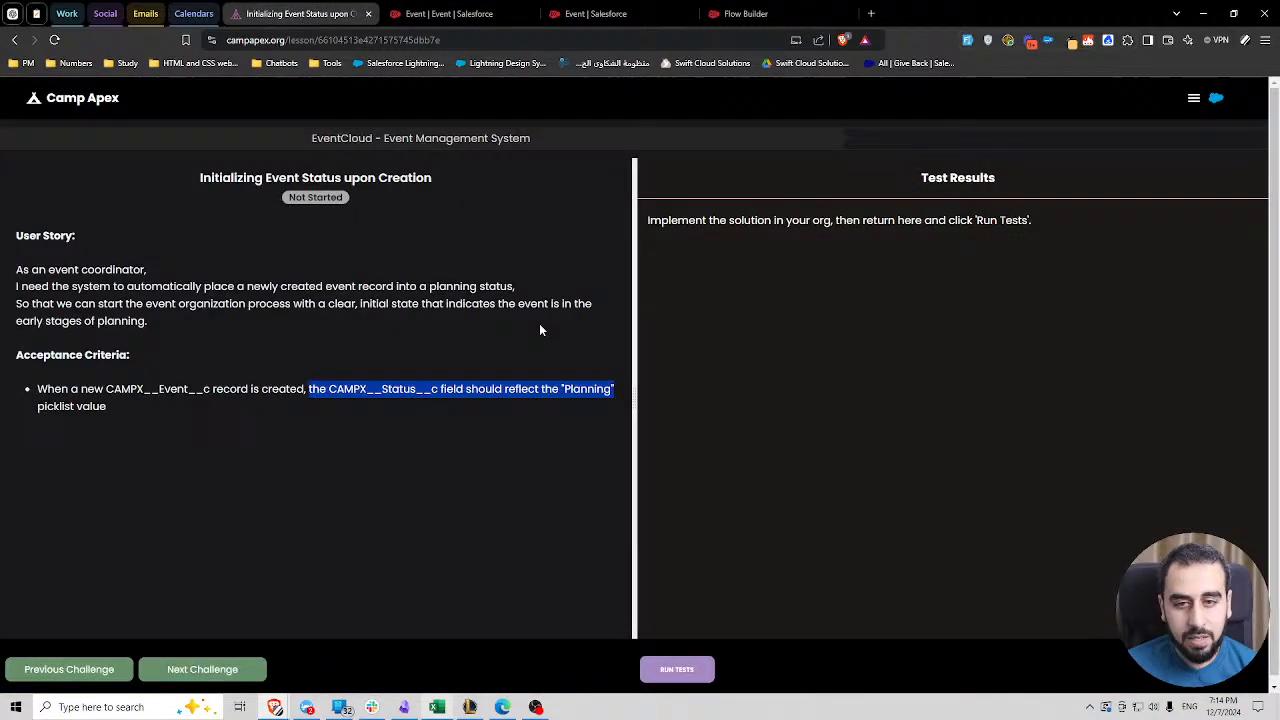
click(446, 388)
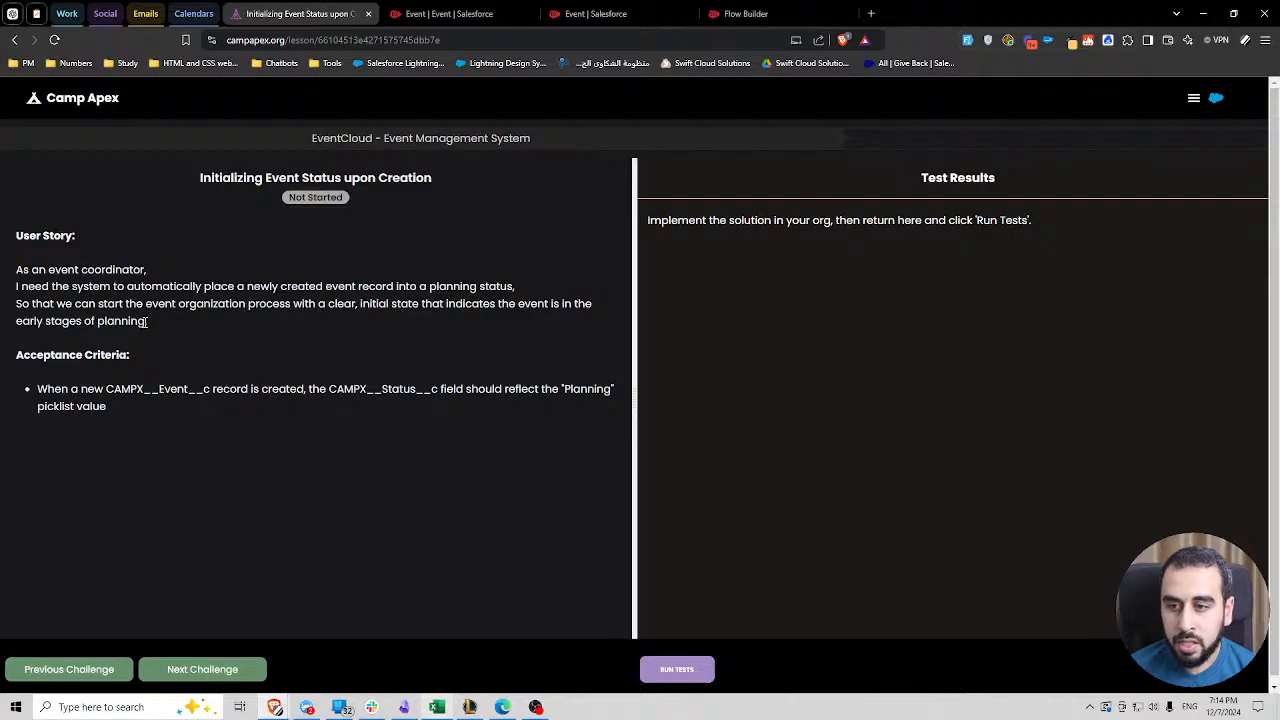
drag(150, 322, 15, 272)
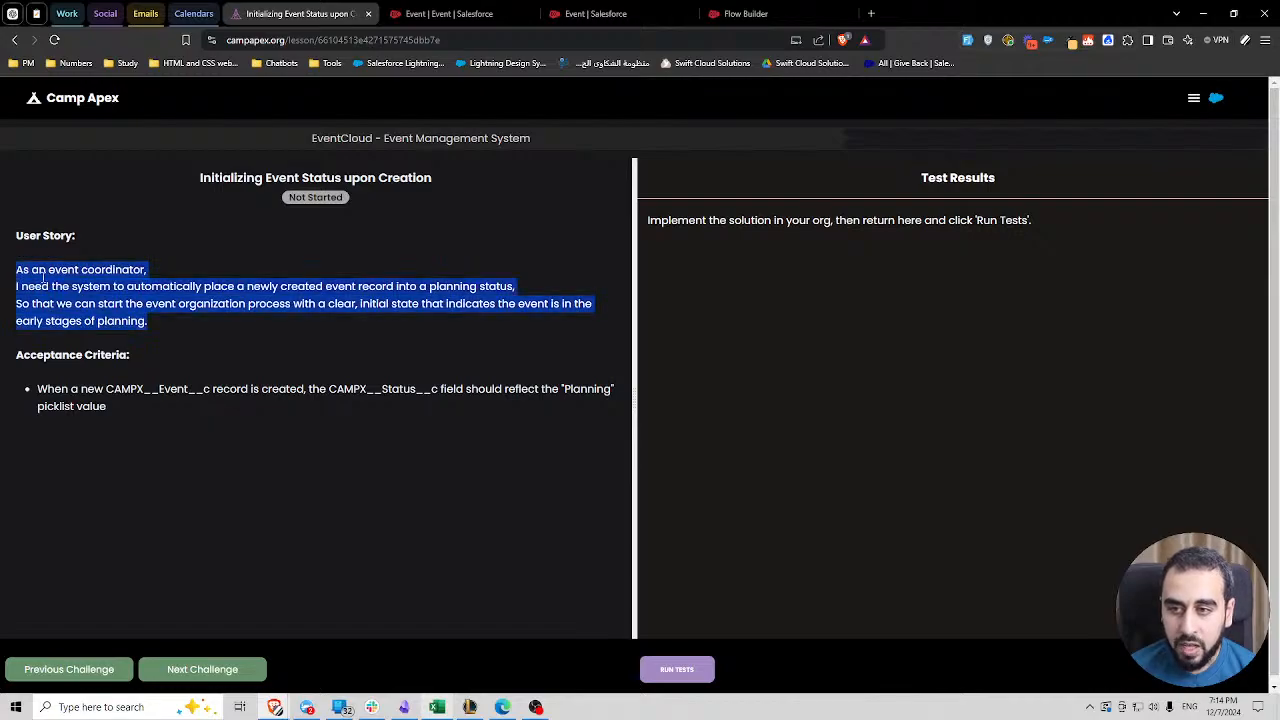
click(117, 288)
drag(151, 319, 16, 277)
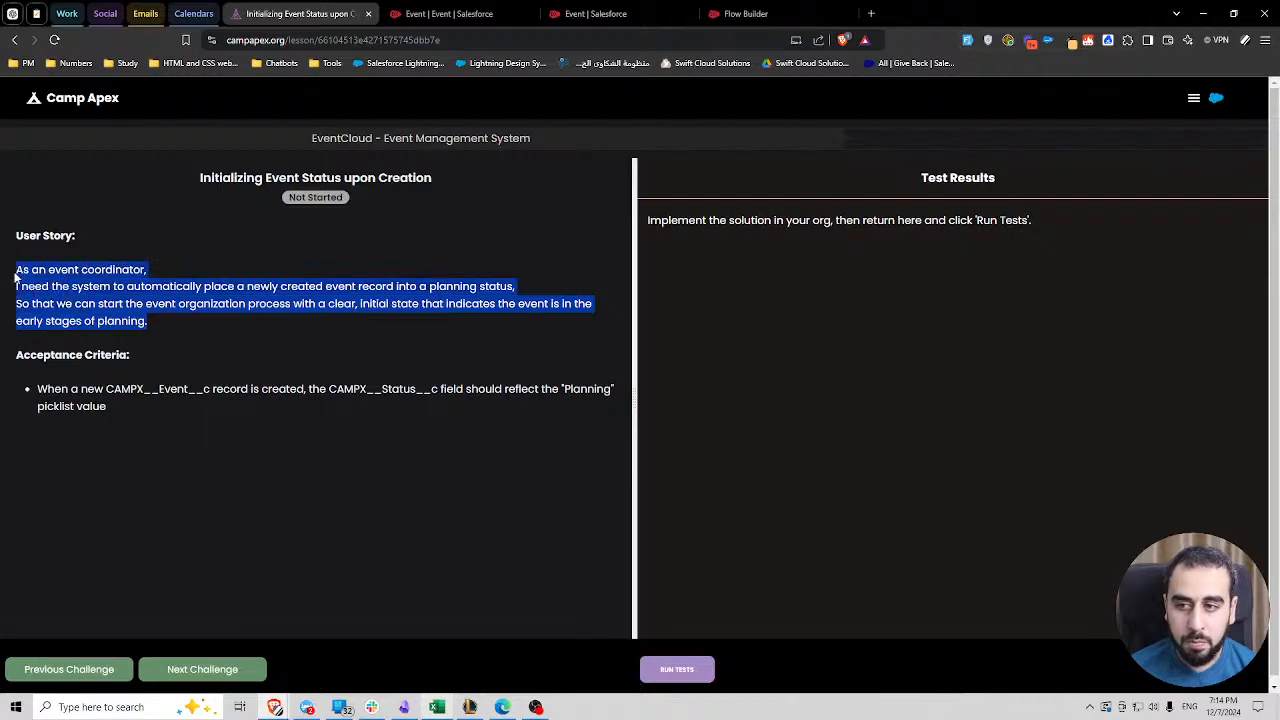
click(133, 305)
drag(246, 287, 356, 288)
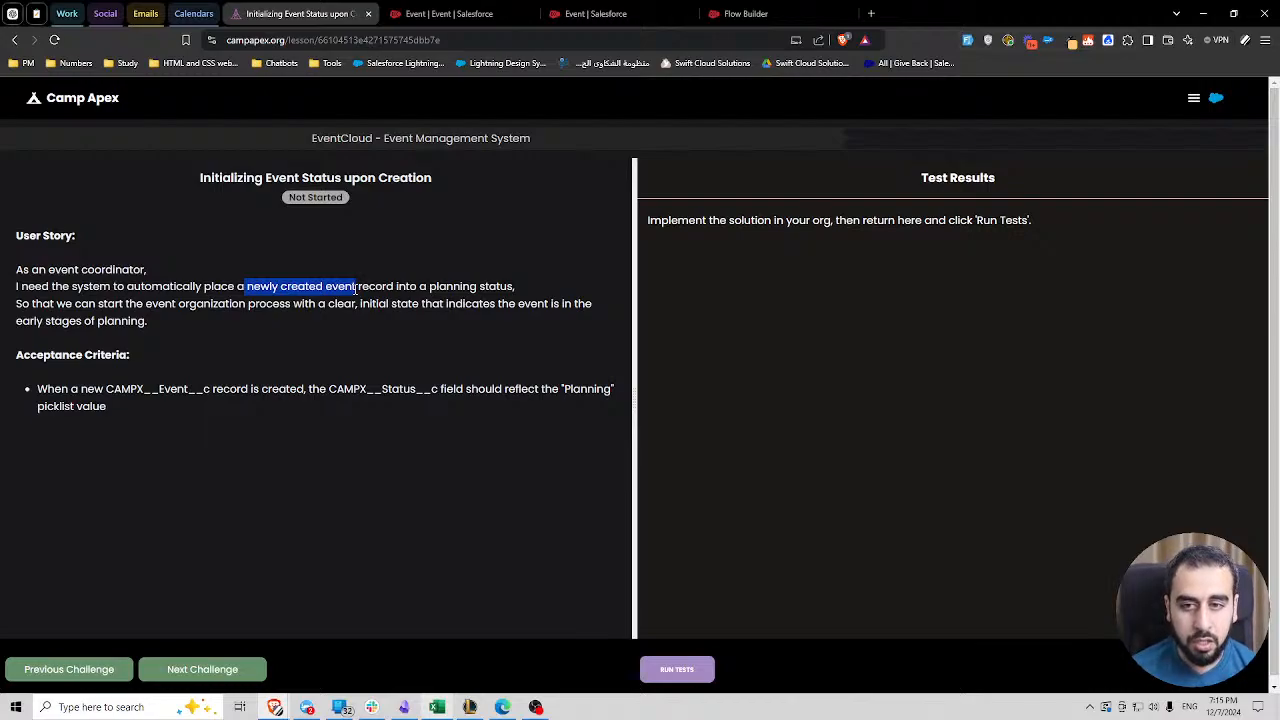
click(444, 343)
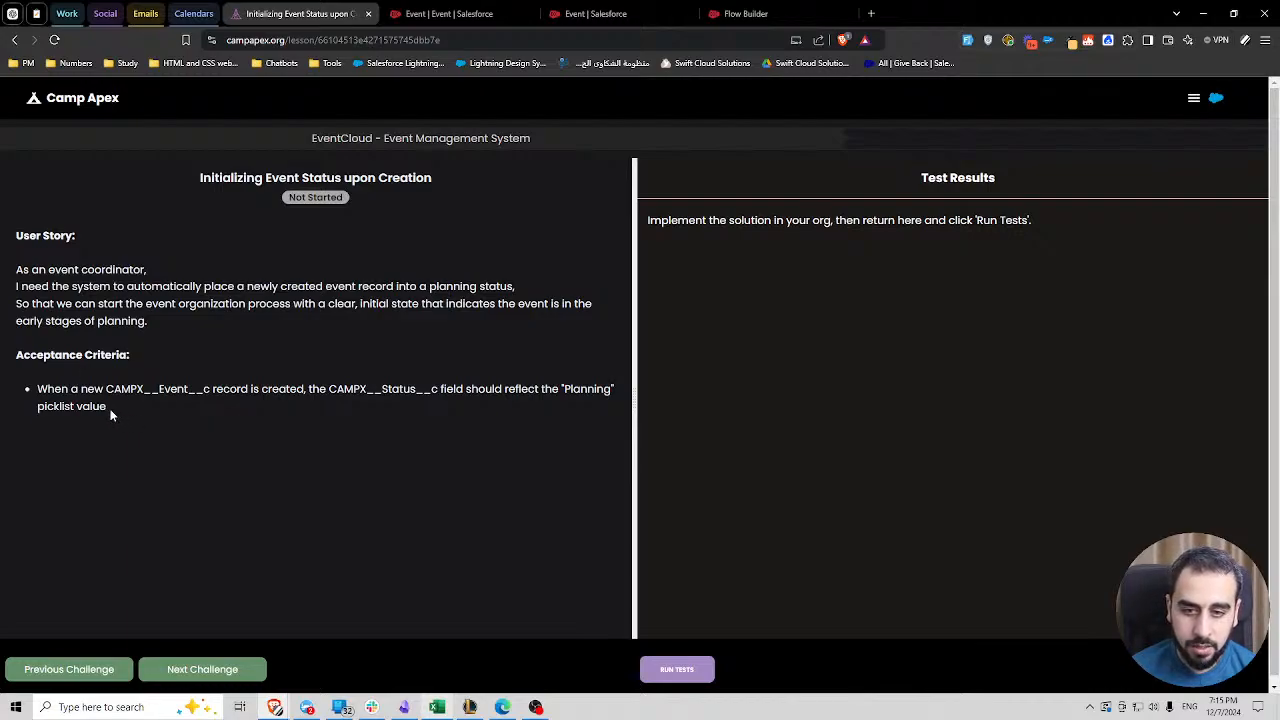
drag(152, 389, 439, 390)
click(353, 389)
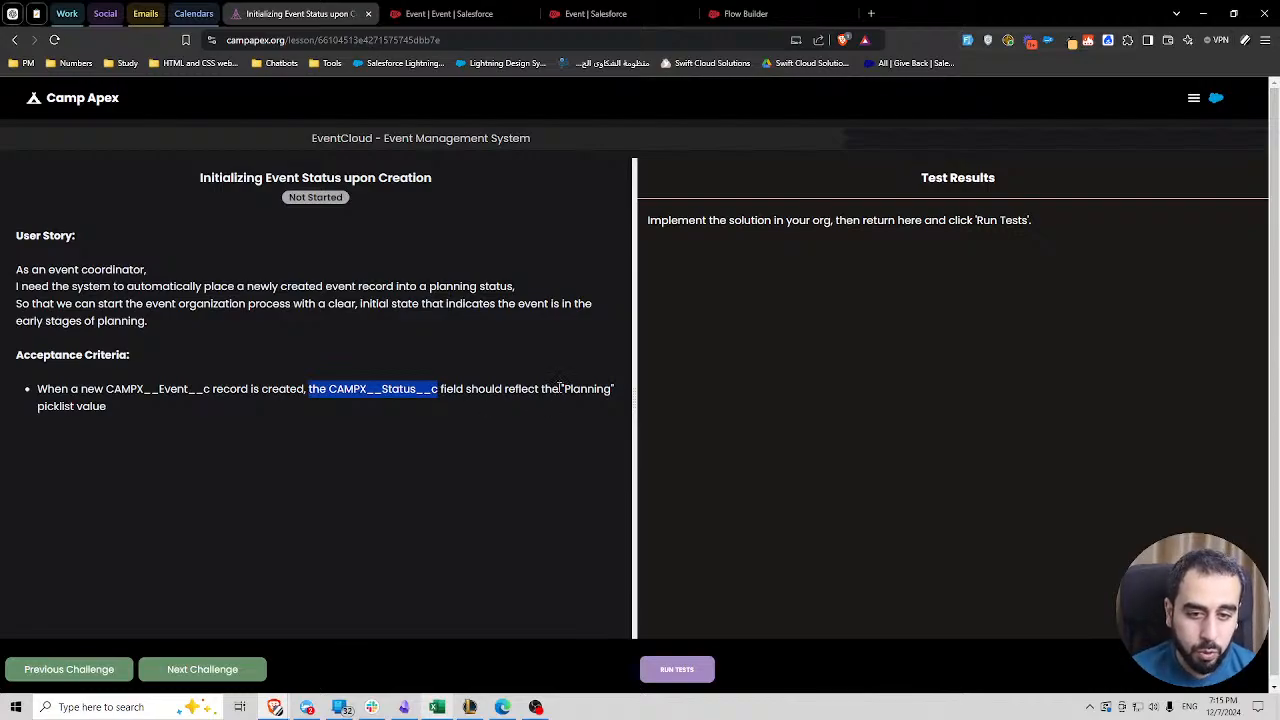
drag(561, 389, 613, 389)
- In Flow Builder, set the entry conditions to All Conditions Are Met (AND), with CAMPX__Status__c Is Null set to True
click(745, 13)
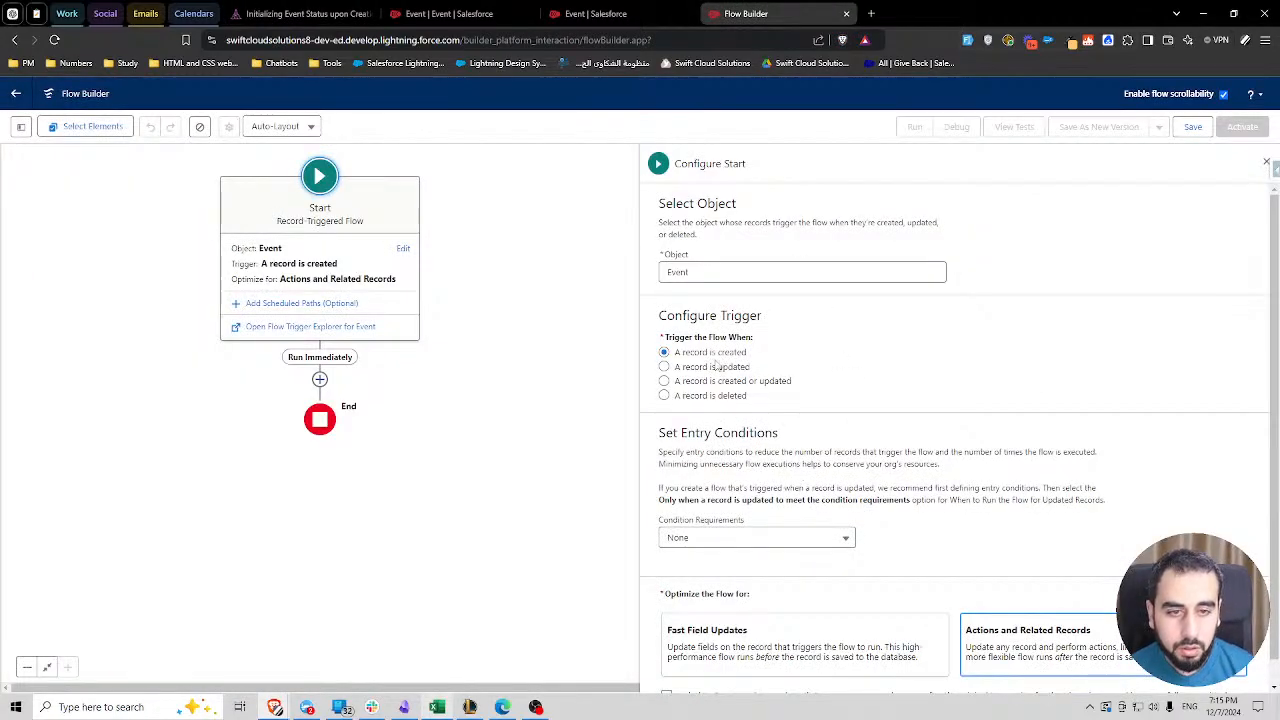
drag(712, 352, 762, 354)
click(796, 541)
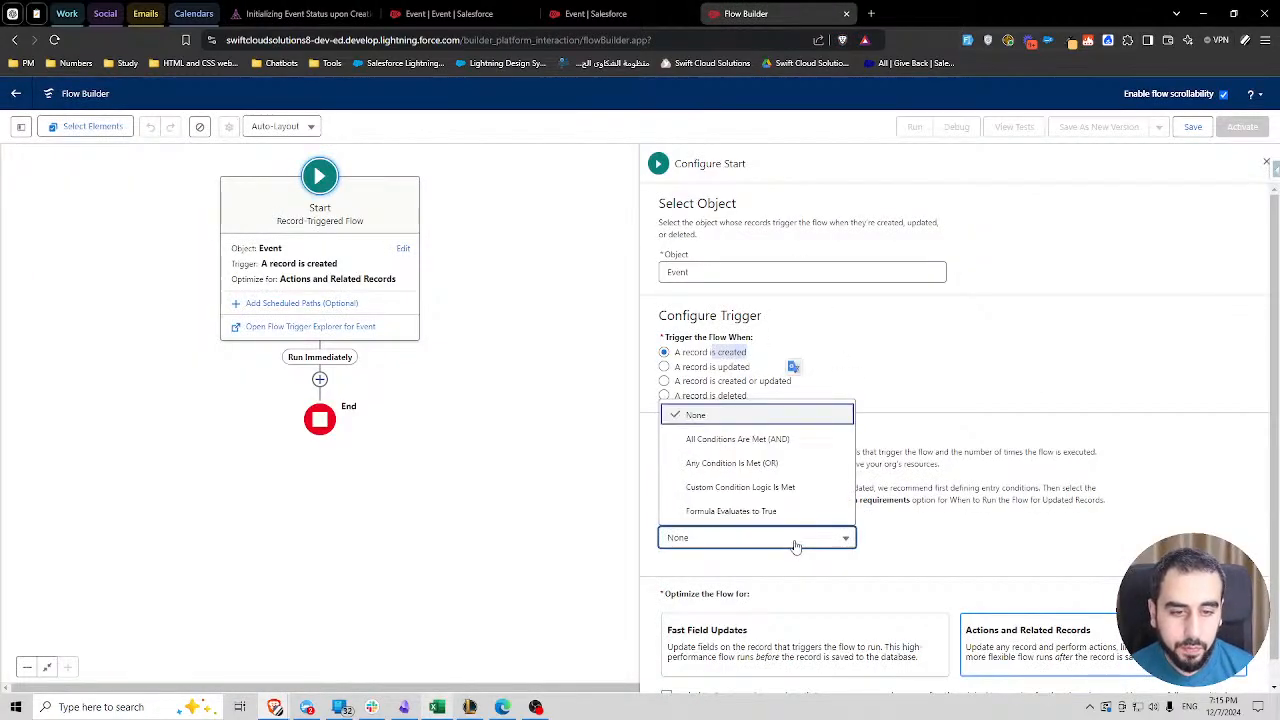
click(737, 439)
click(760, 592)
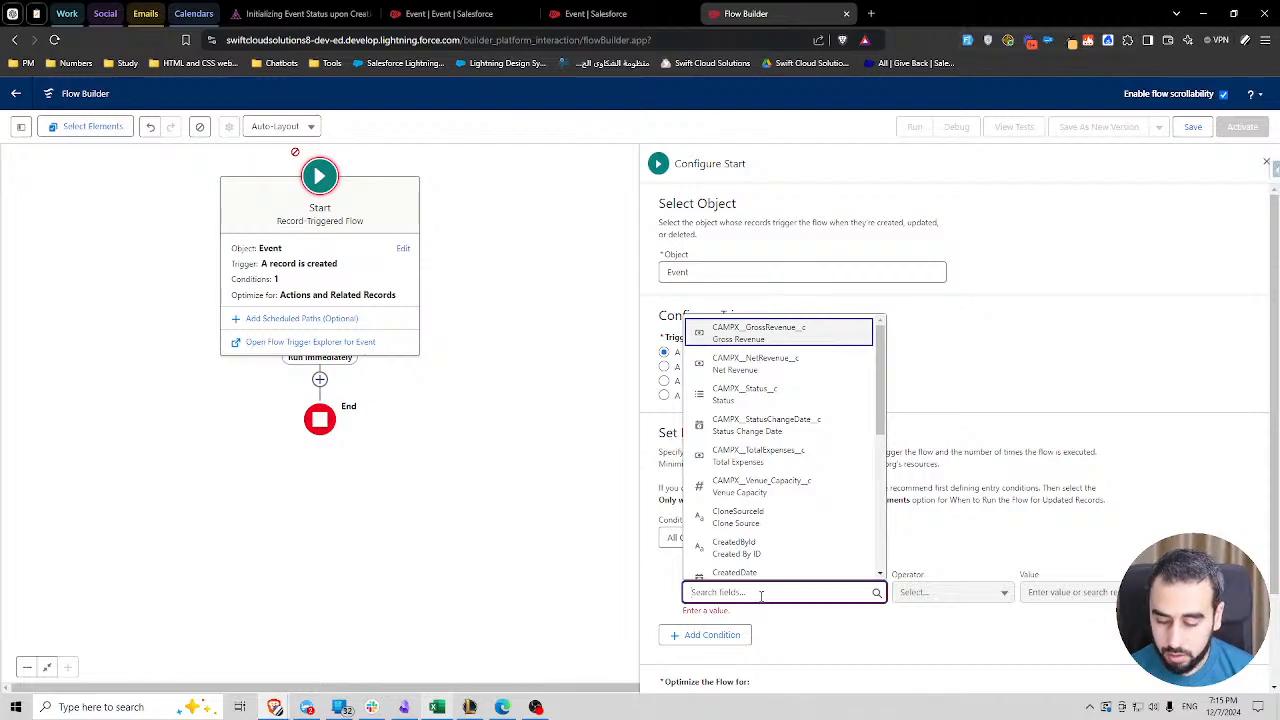
text(status)
click(745, 528)
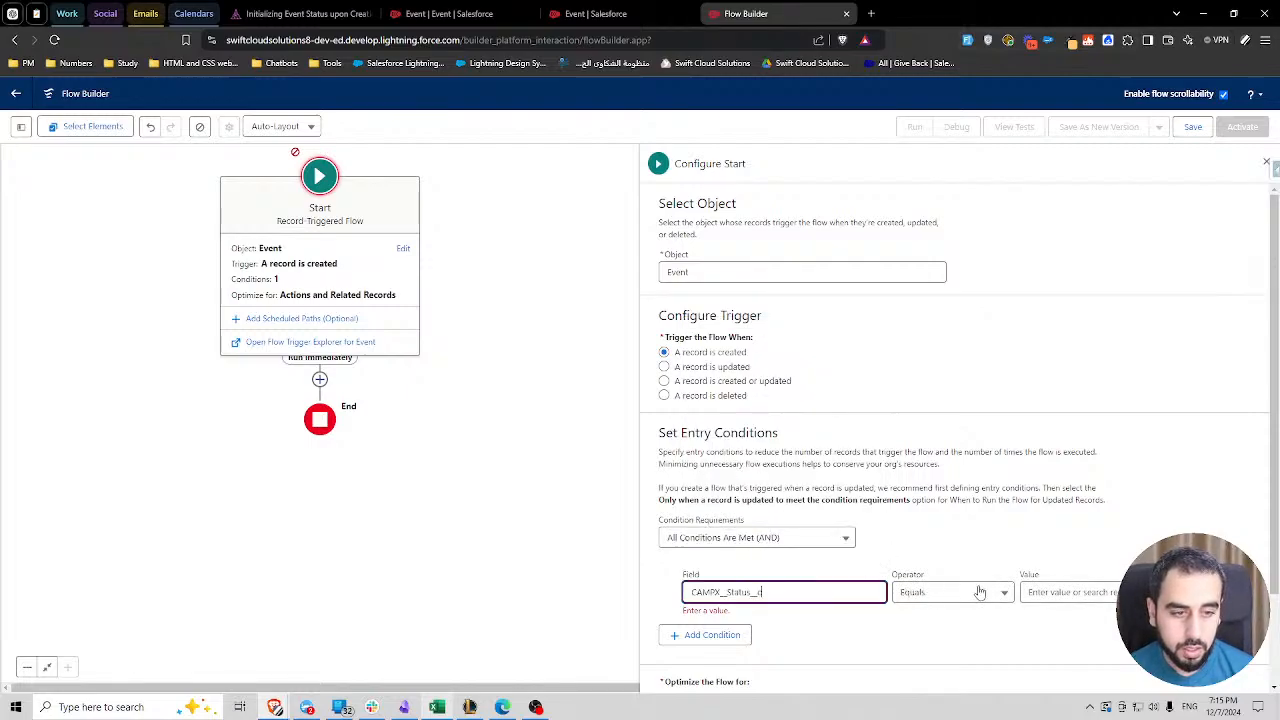
click(980, 592)
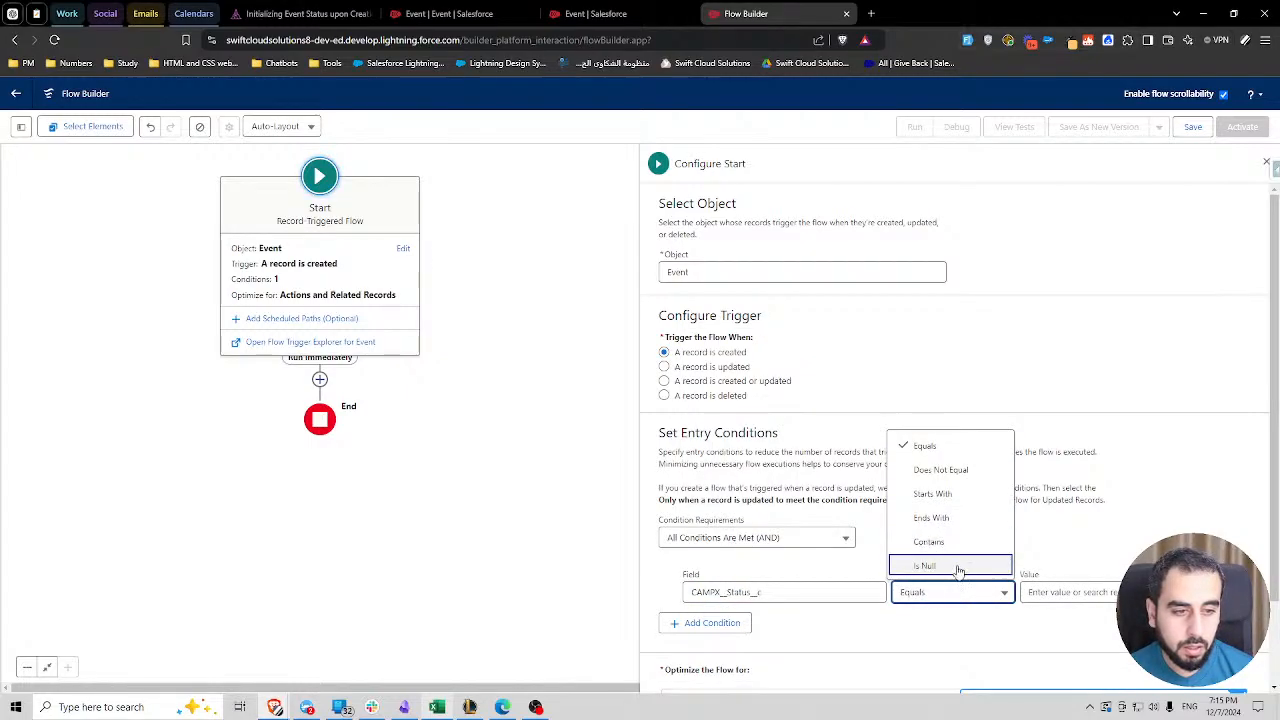
click(958, 567)
click(1053, 590)
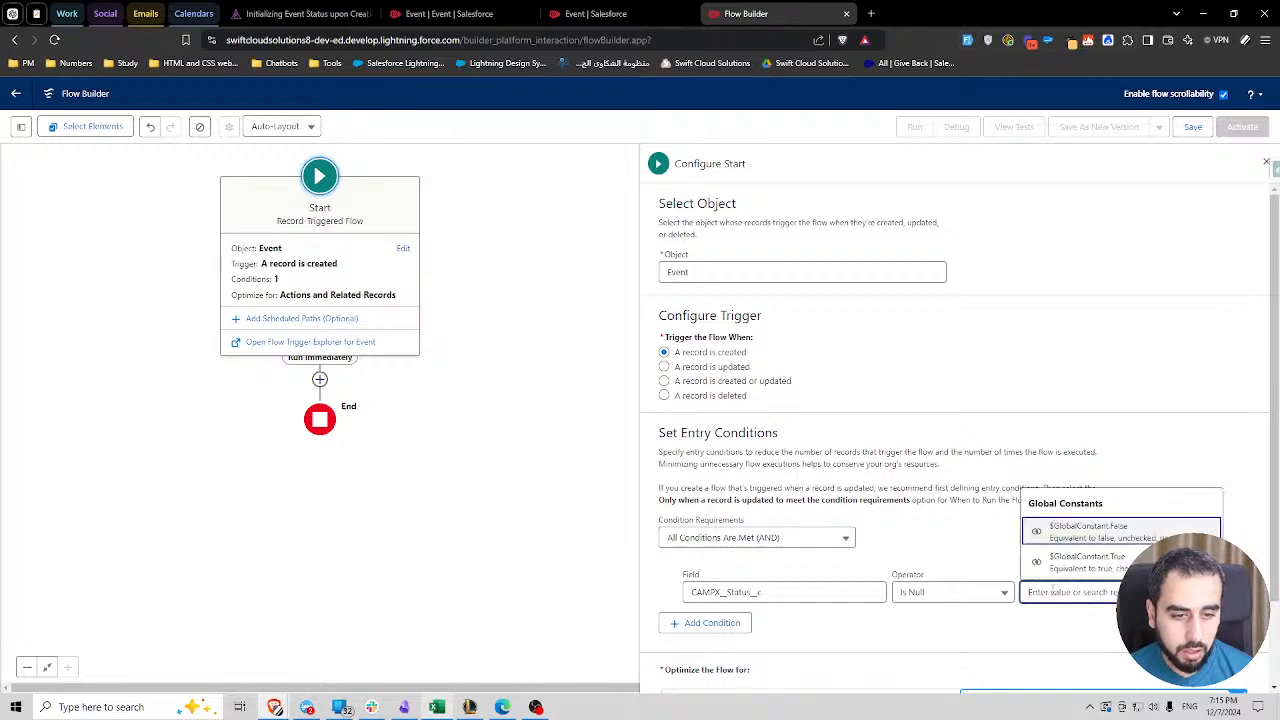
click(1083, 560)
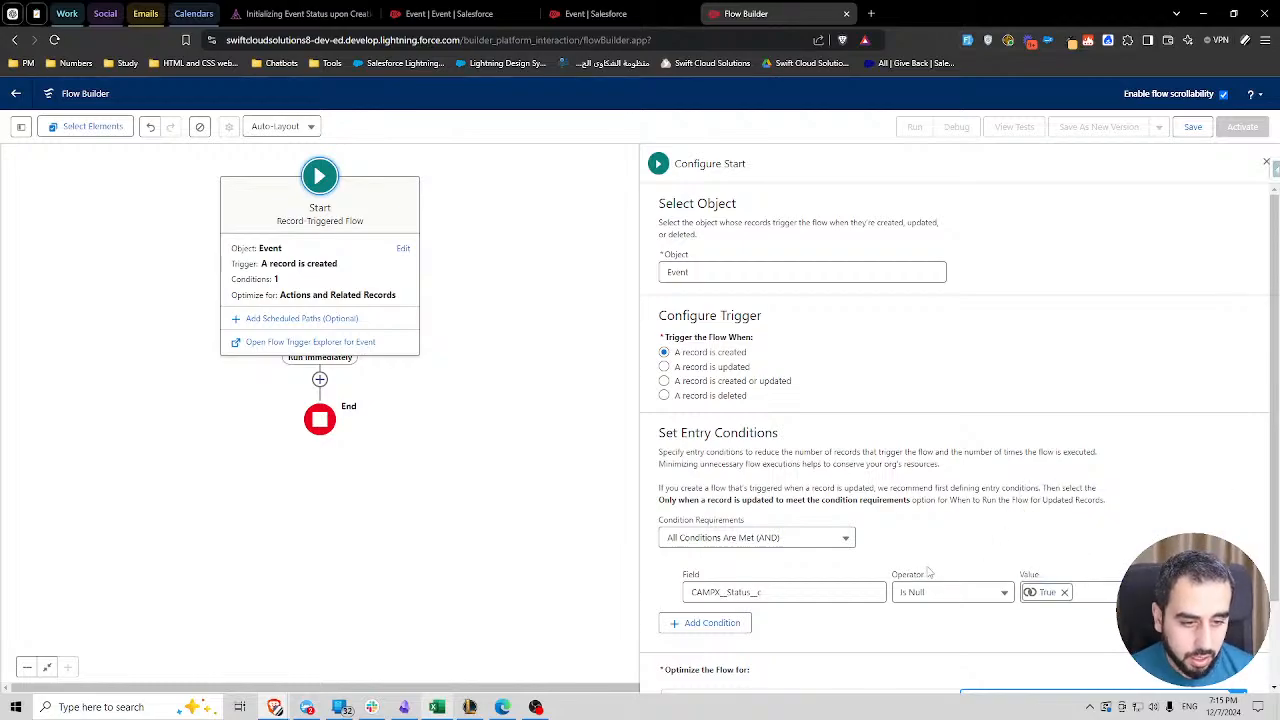
- Optimize the flow for Fast Field Updates and open the choice of elements to add after Start
scroll(889, 551, down, 1)
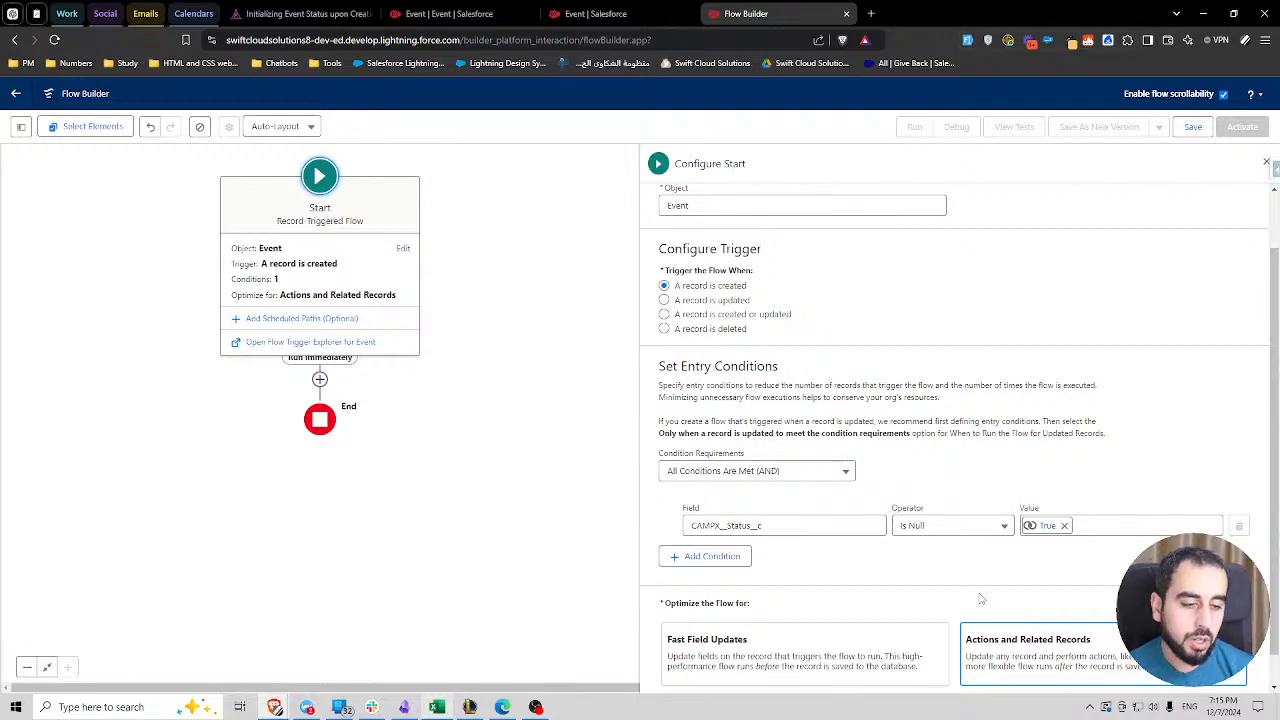
click(869, 657)
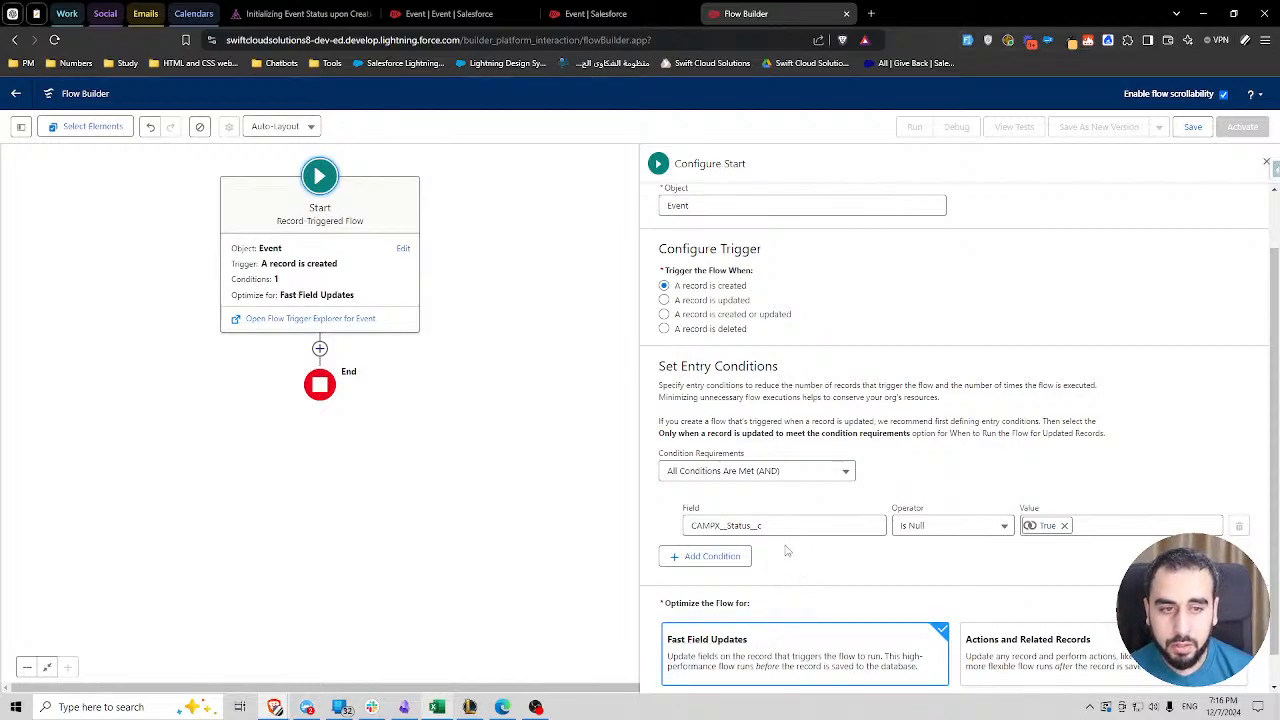
double_click(730, 287)
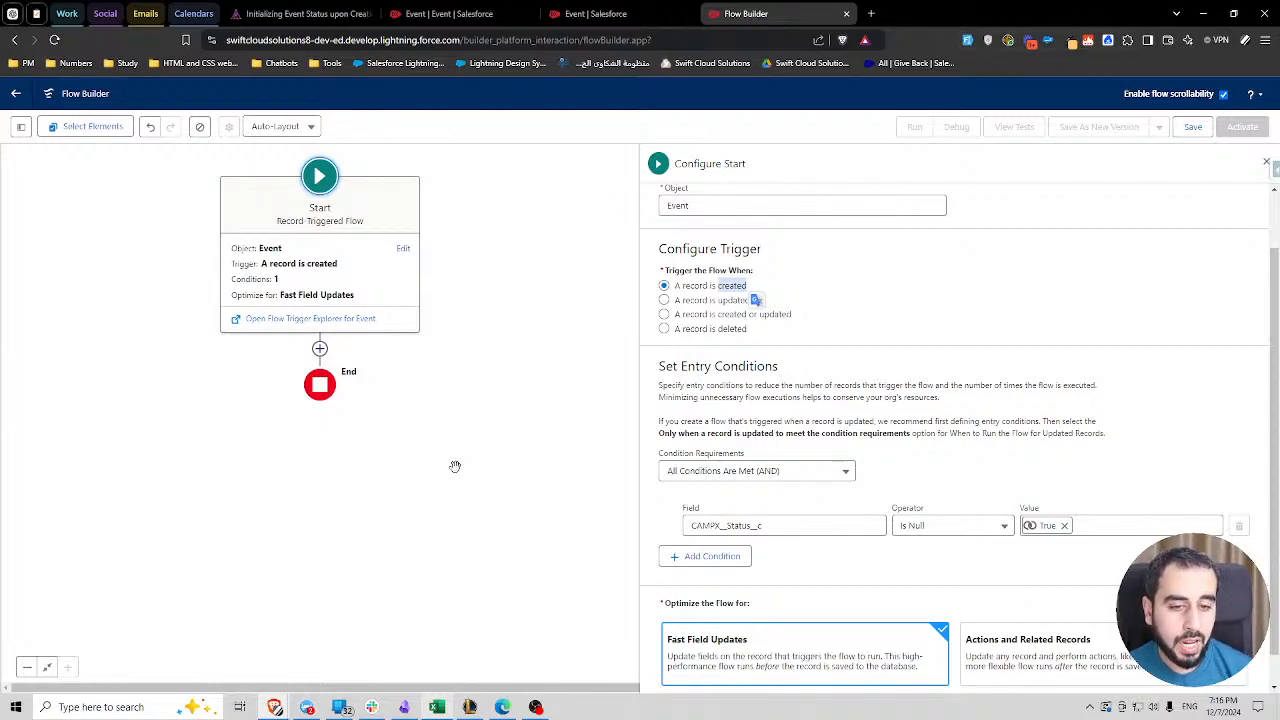
click(320, 348)
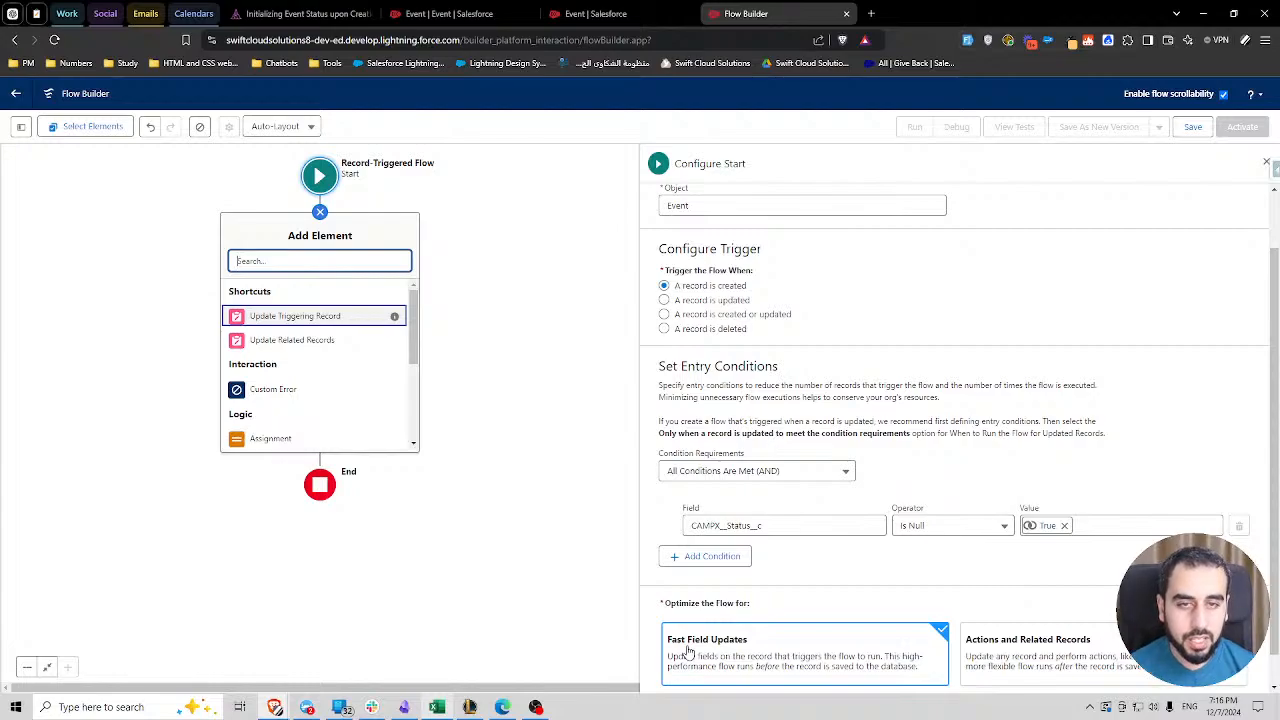
- Switch to the org's Event record, try the Planning status in a new Event form, and close the form without saving
click(590, 13)
click(455, 13)
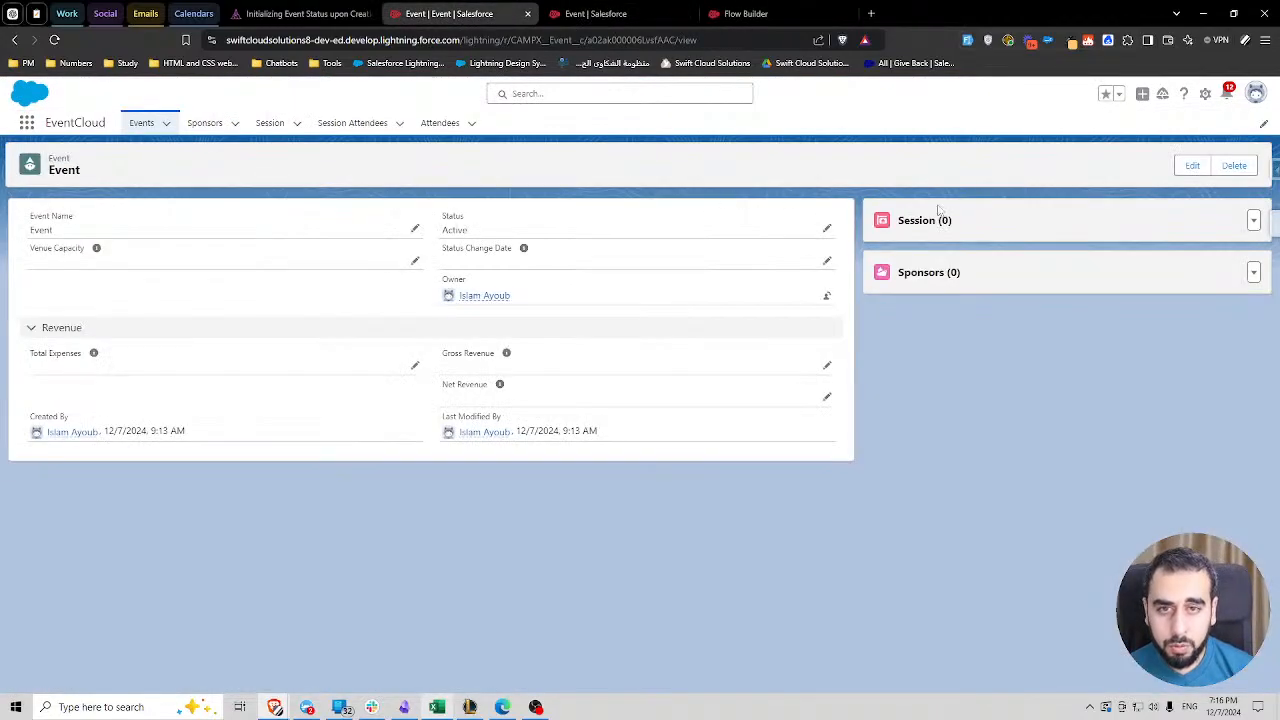
click(166, 123)
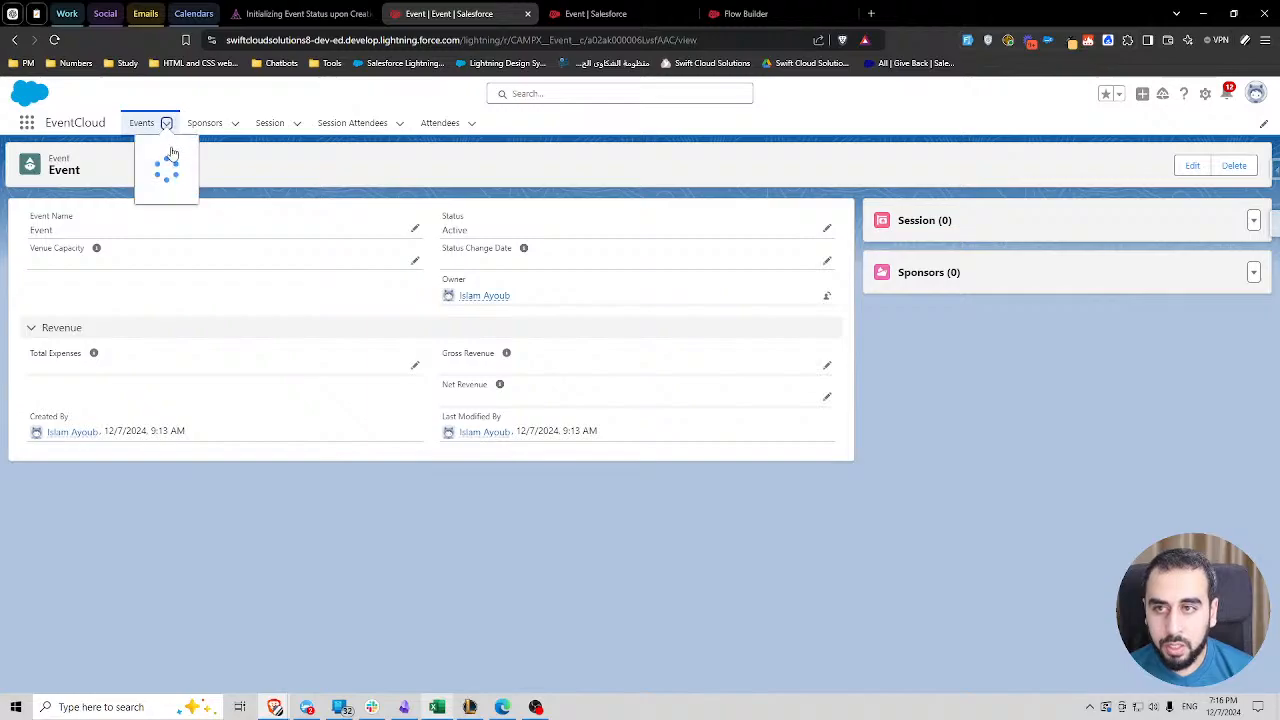
click(160, 150)
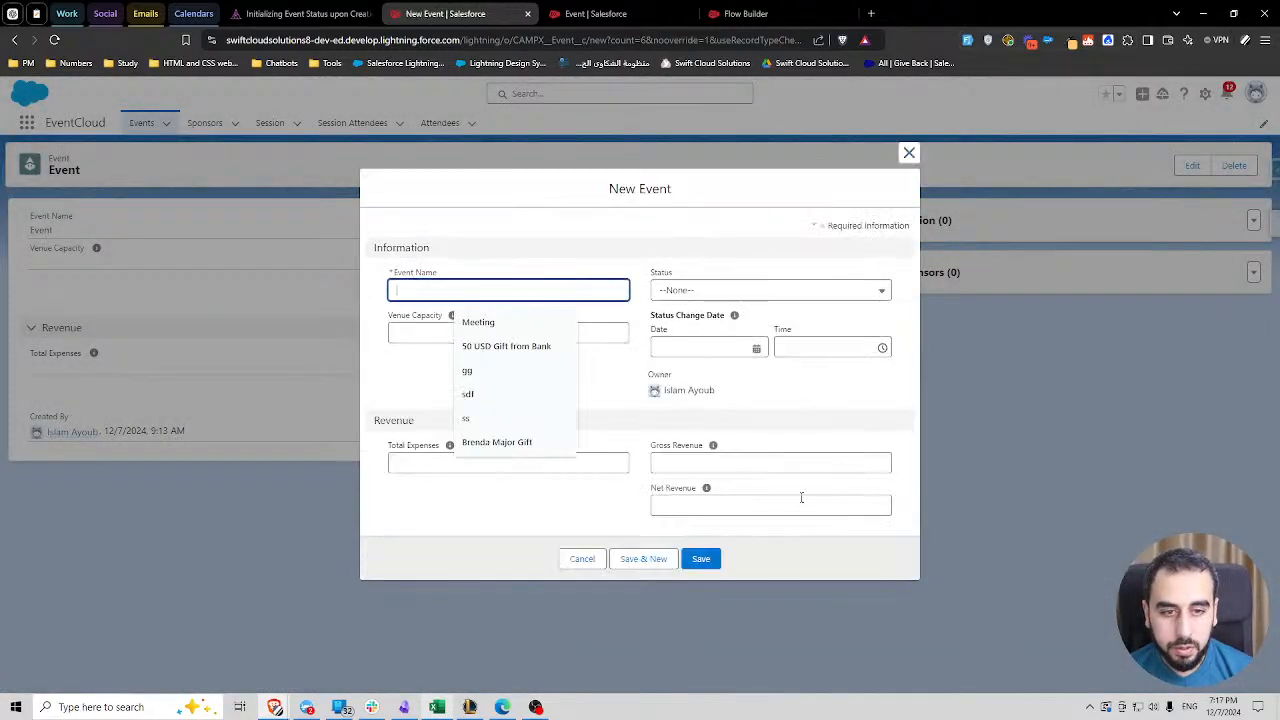
click(801, 503)
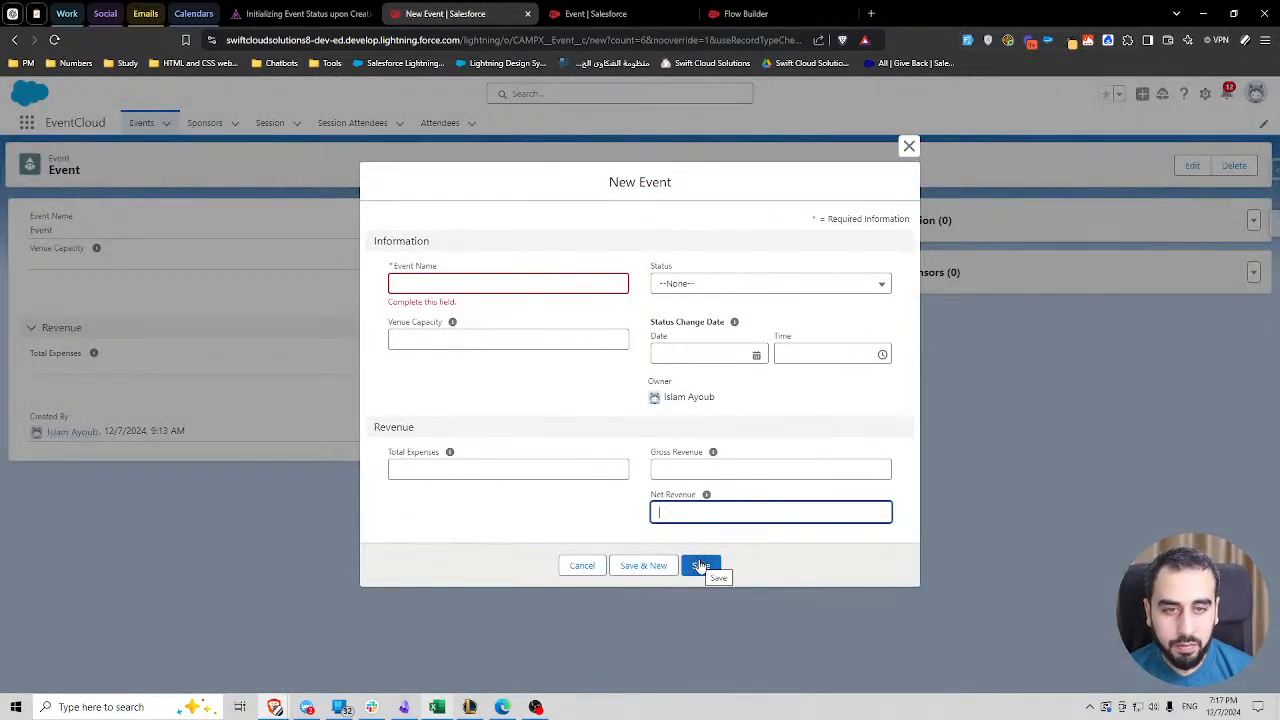
click(690, 290)
click(706, 346)
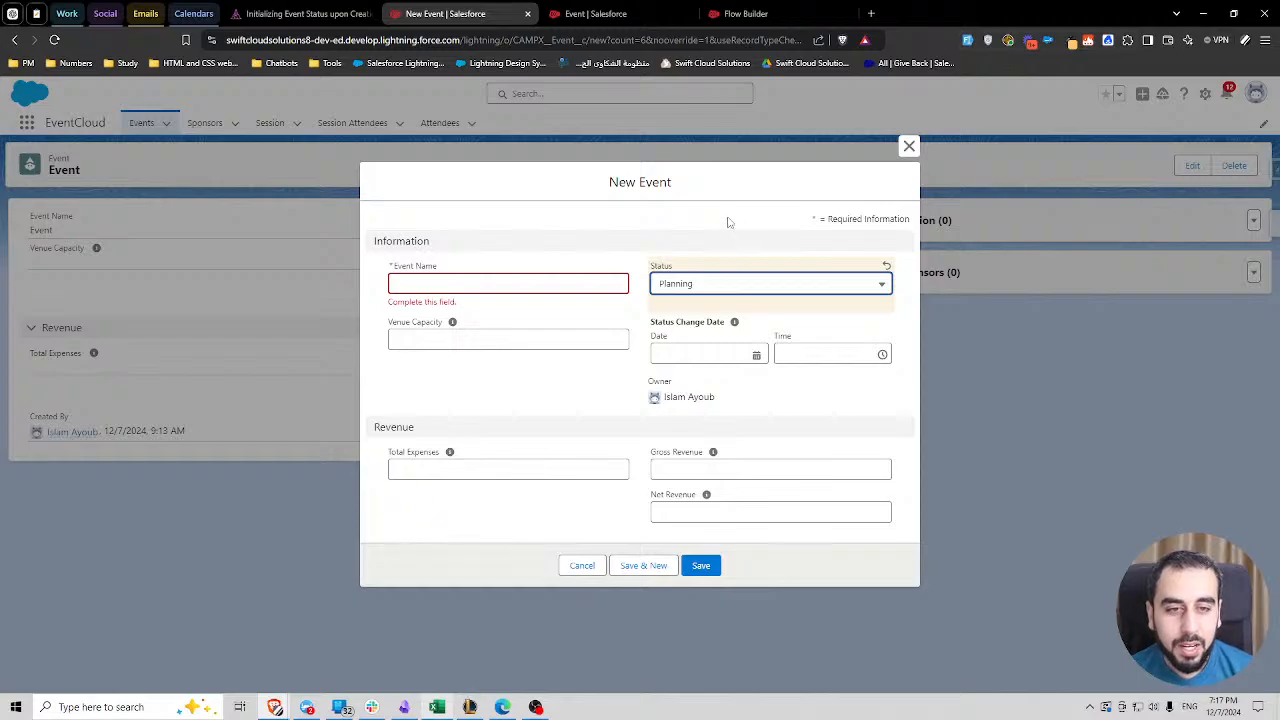
click(909, 146)
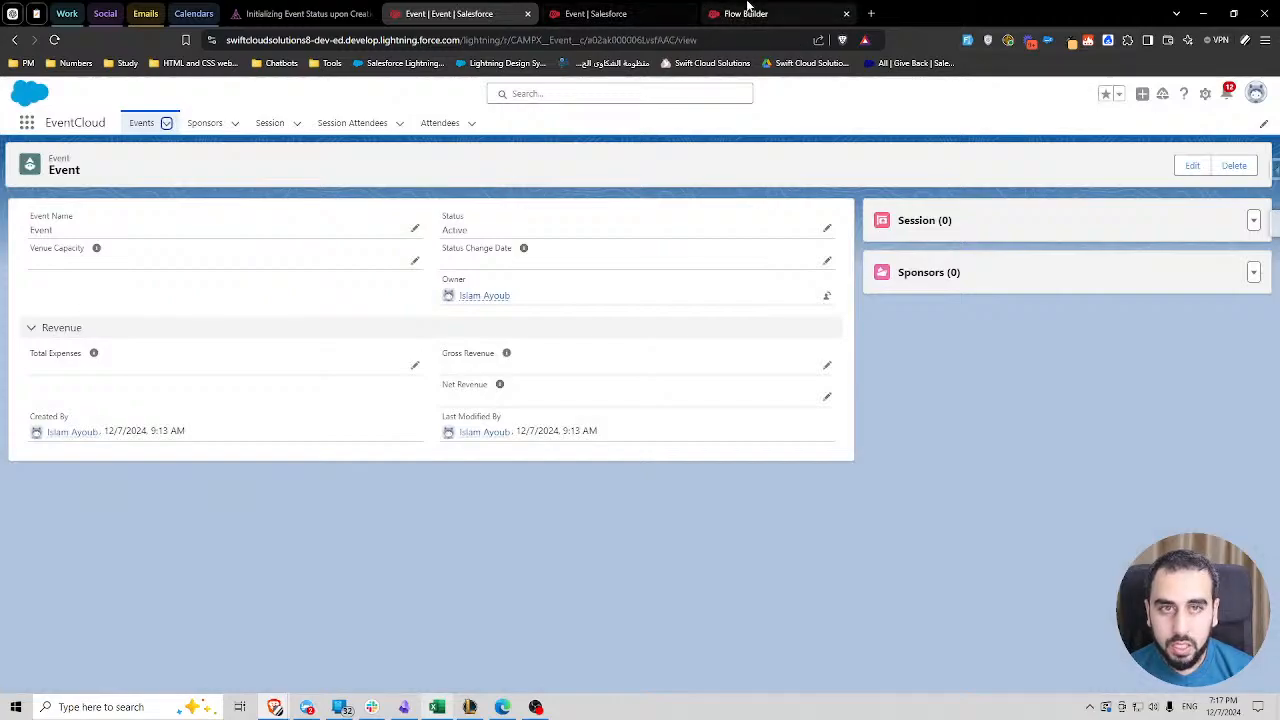
- Return to Flow Builder and add an Assignment element after Start, labelled "Assign Planning Status"
click(742, 13)
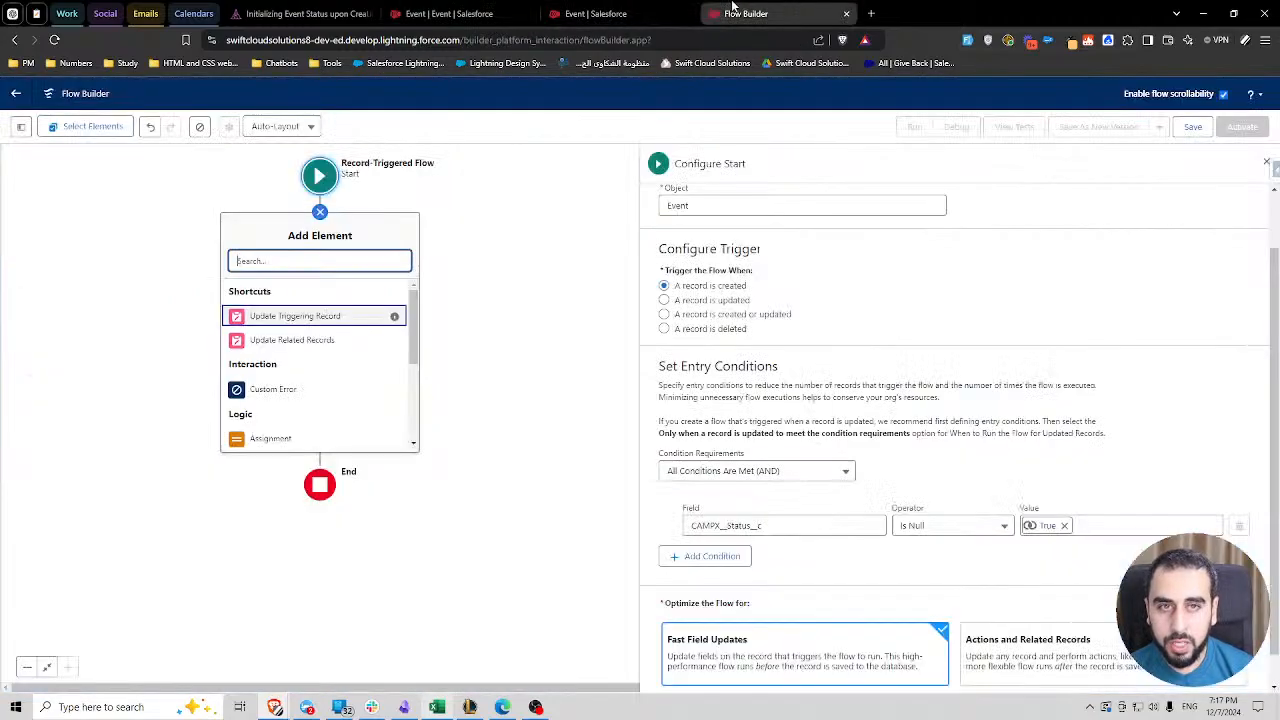
click(275, 446)
text(As)
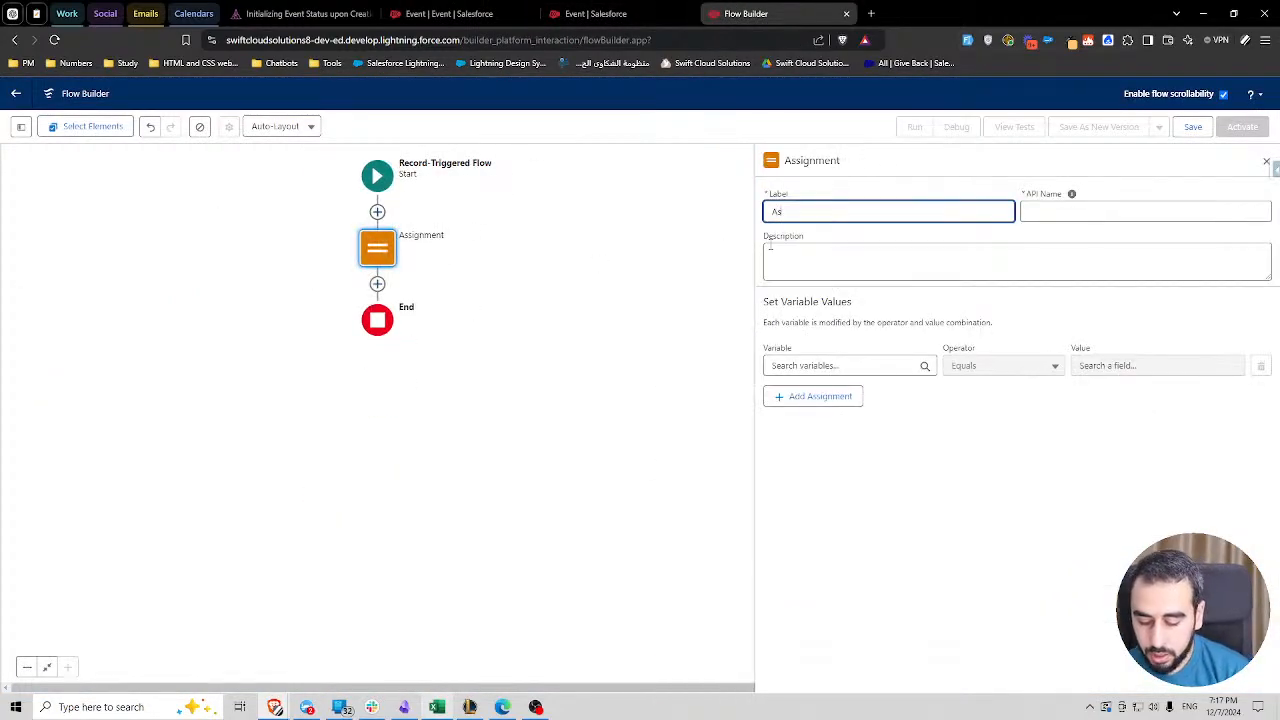
text(sign Planning Status)
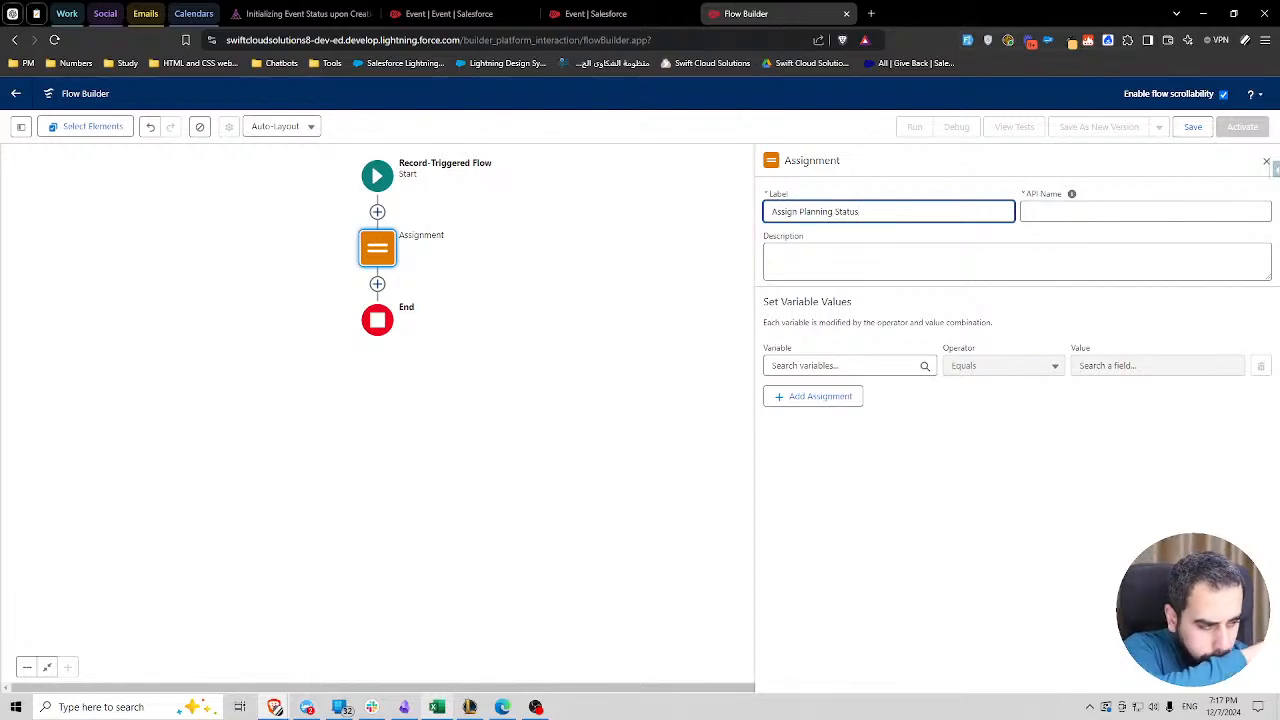
- In the Assign Planning Status element, set the triggering CAMPX__Event__c record's Status field to equal the picklist value Planning
click(845, 362)
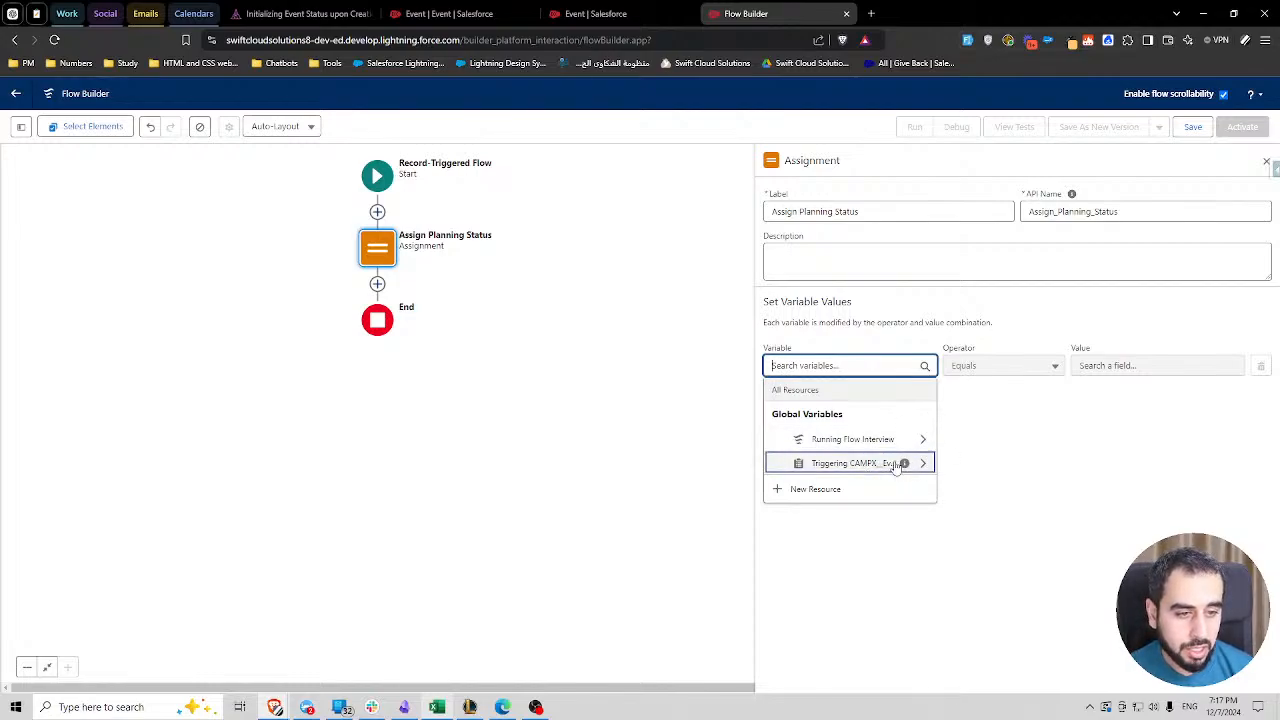
mouse_move(905, 465)
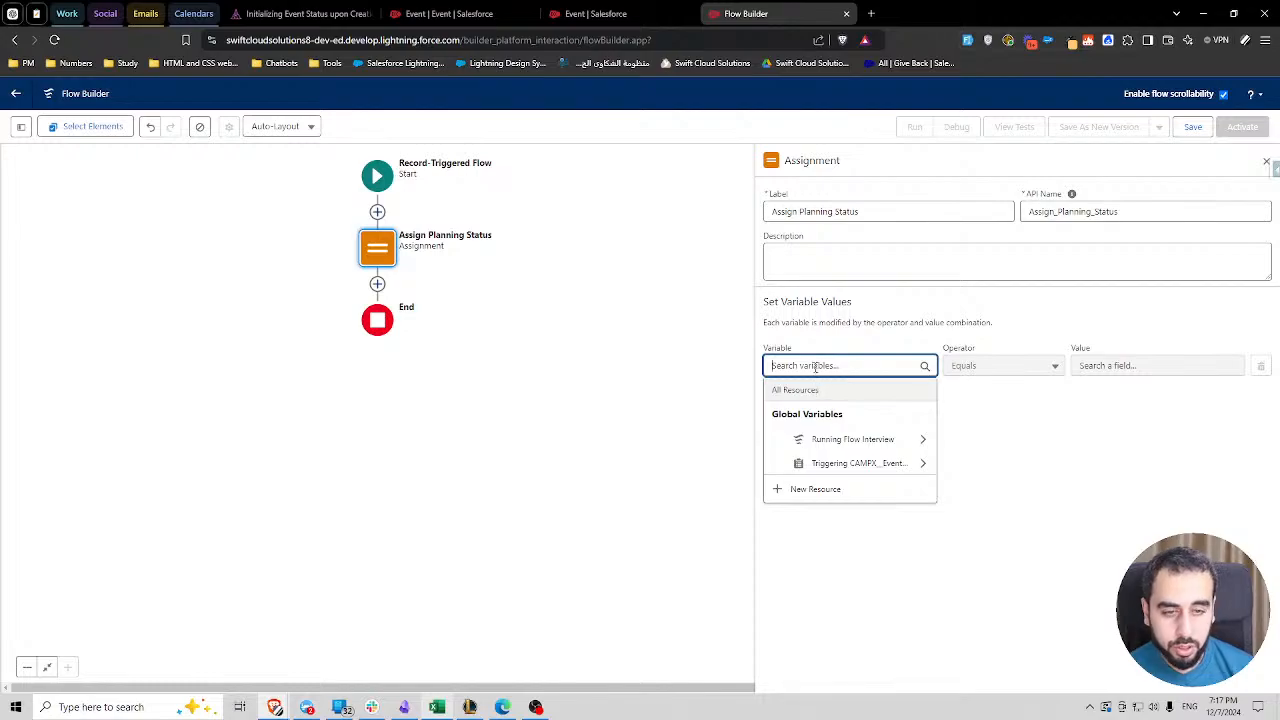
text(record)
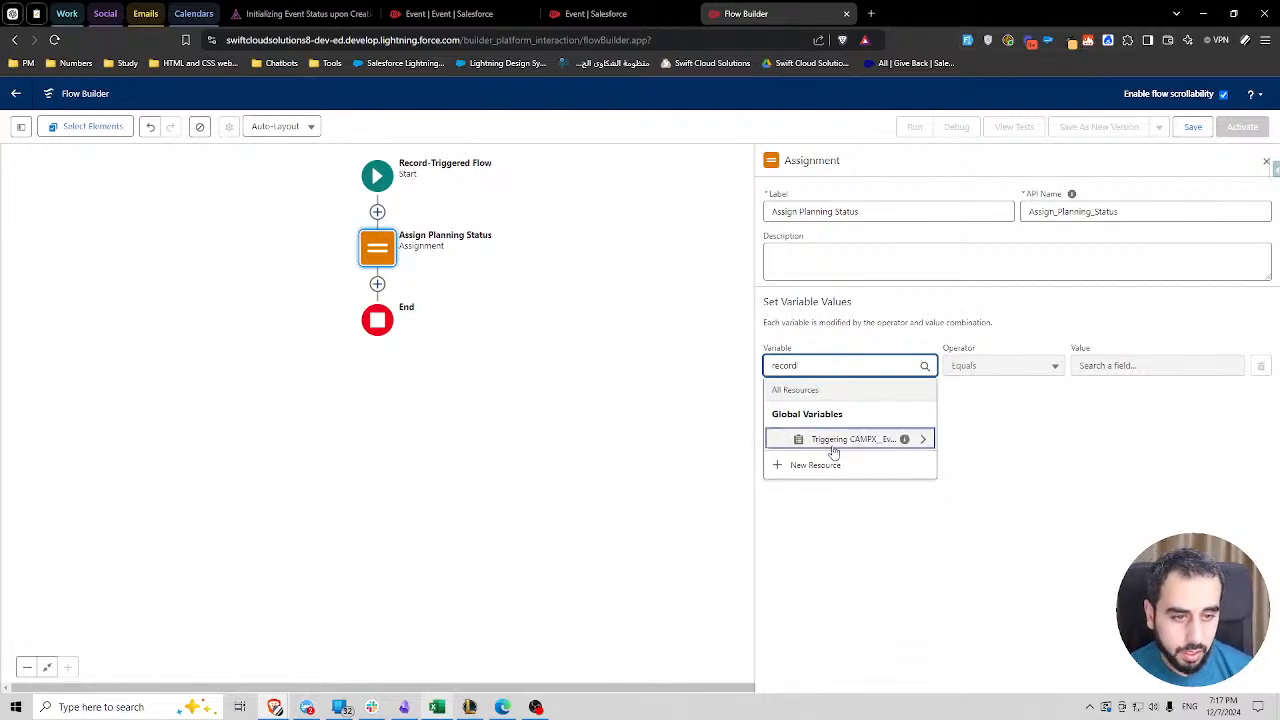
double_click(790, 366)
text(tri)
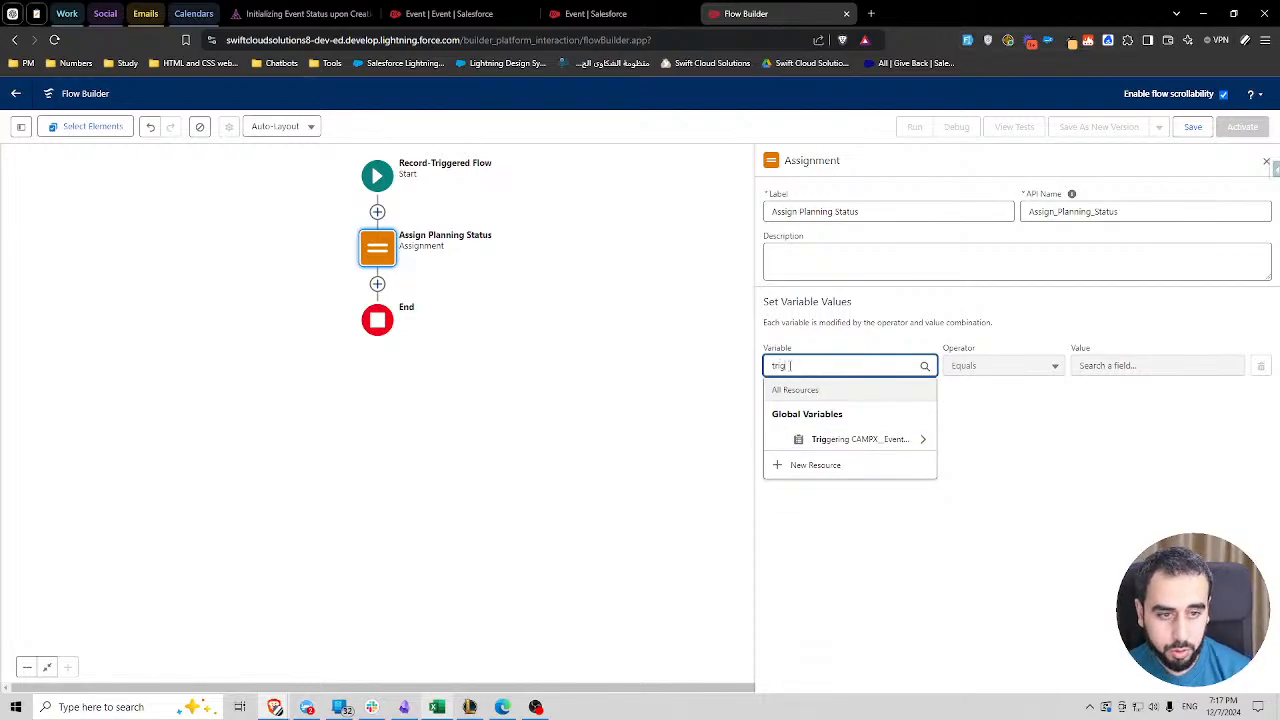
text(g)
click(834, 440)
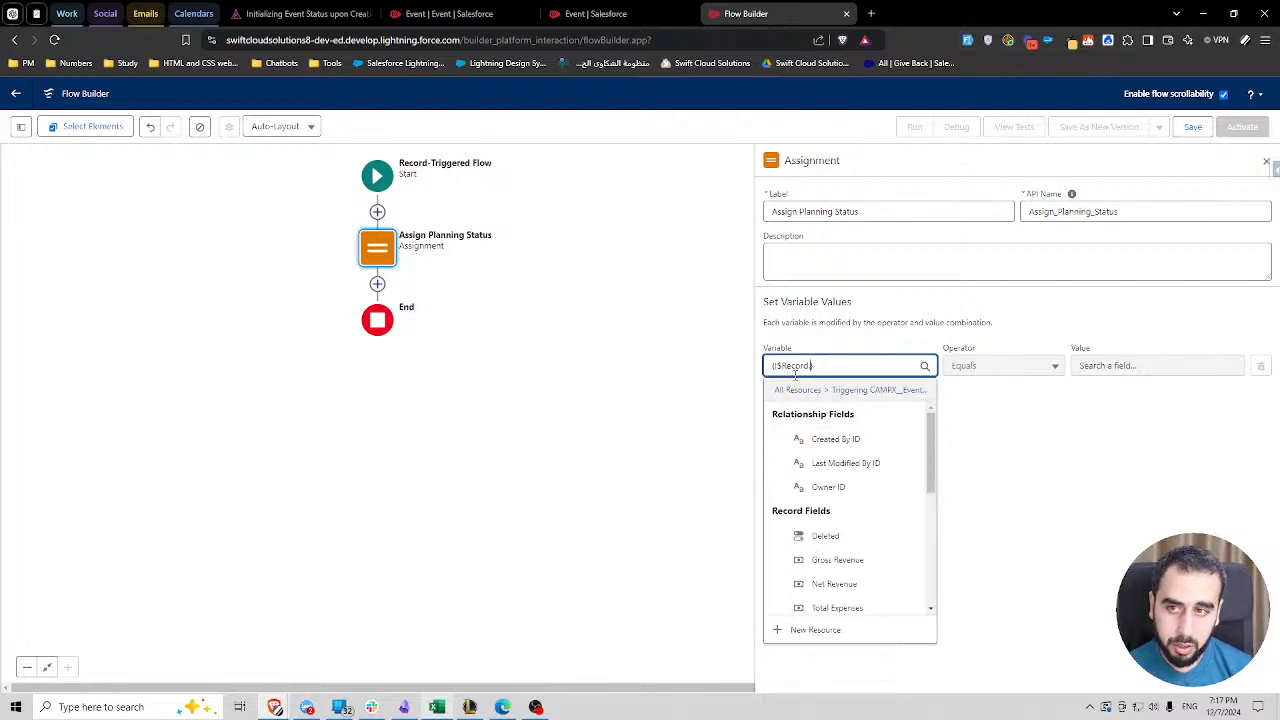
text(status)
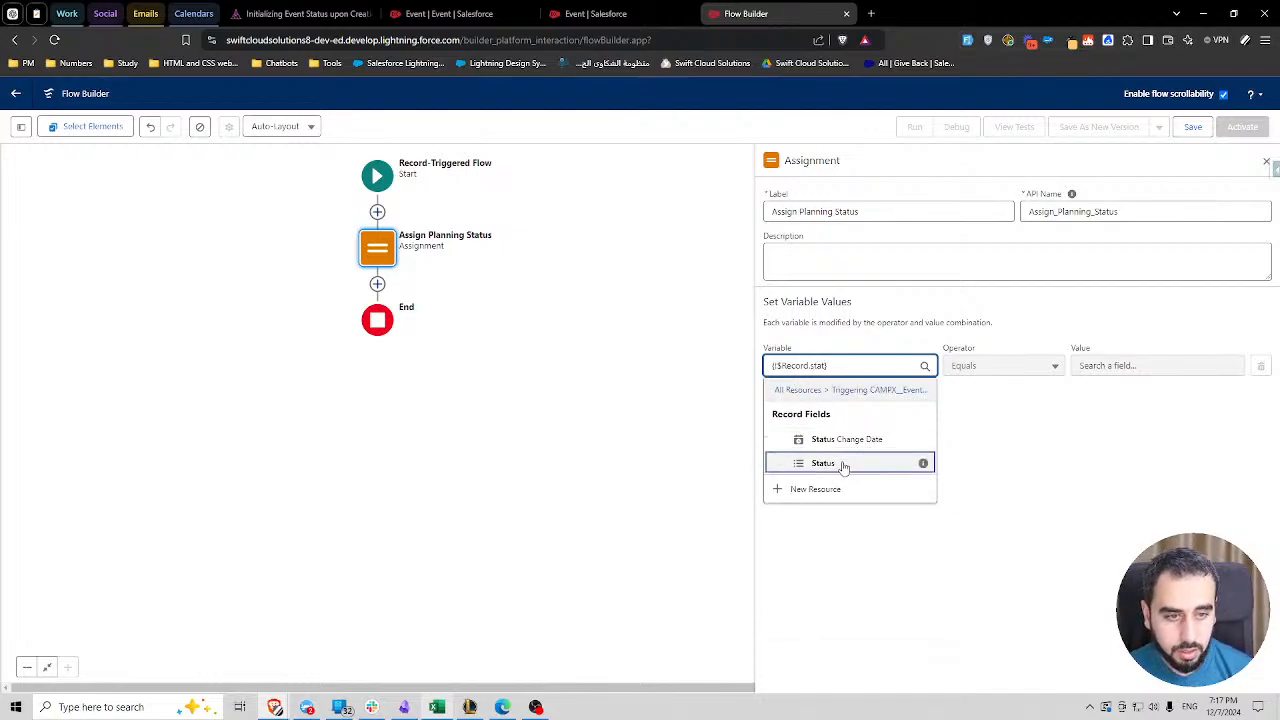
click(843, 466)
click(1130, 365)
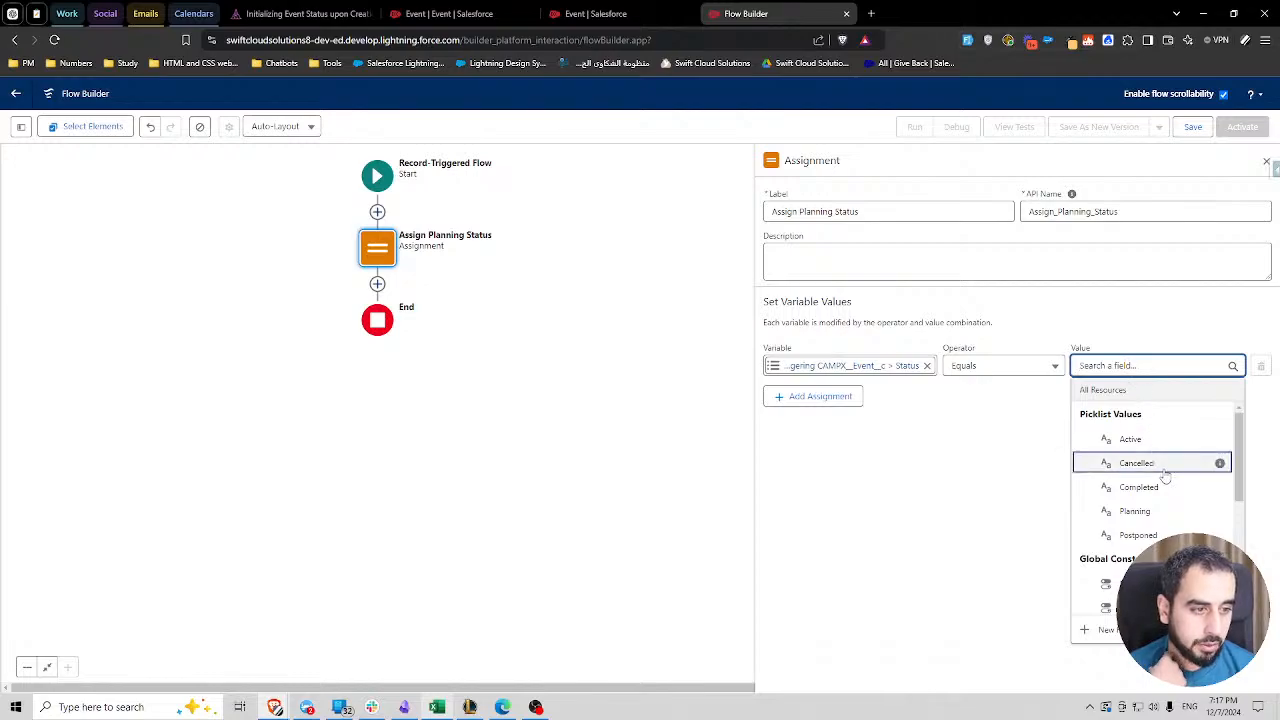
click(1137, 511)
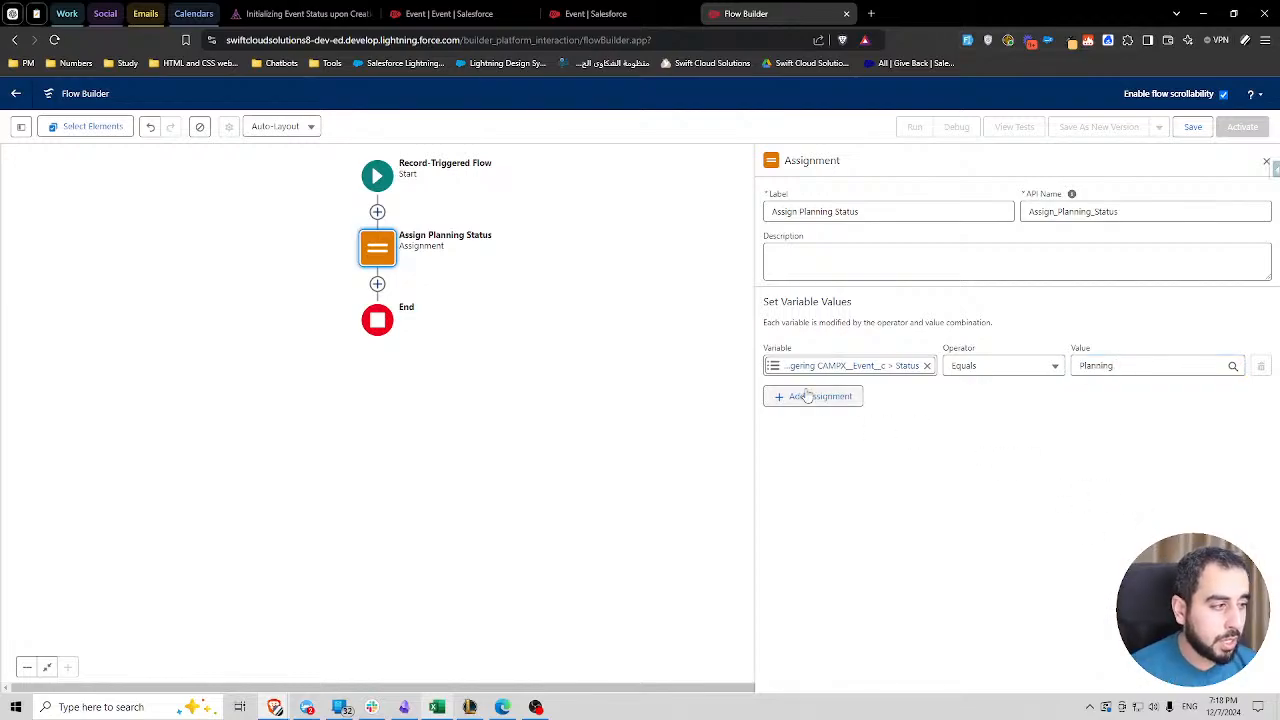
- Save the flow with the label "Set Planning Status For New Events", leaving the description empty
click(1195, 127)
click(462, 336)
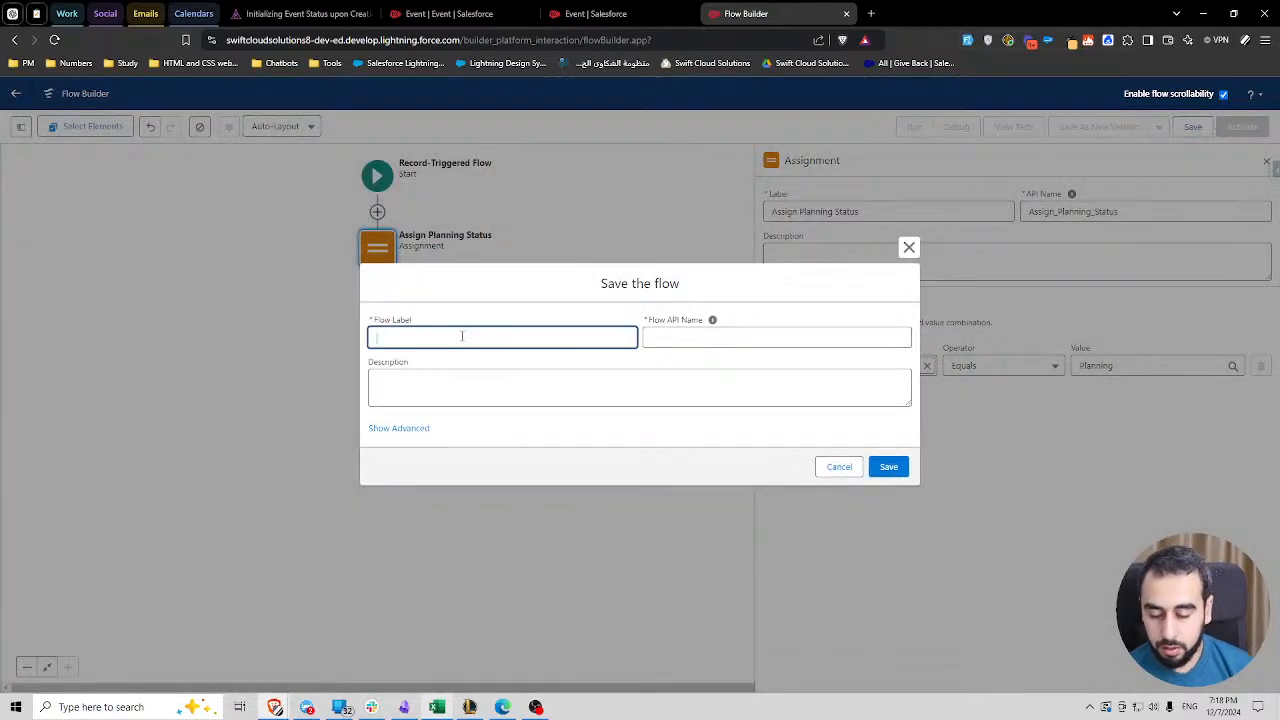
text(Set Planning)
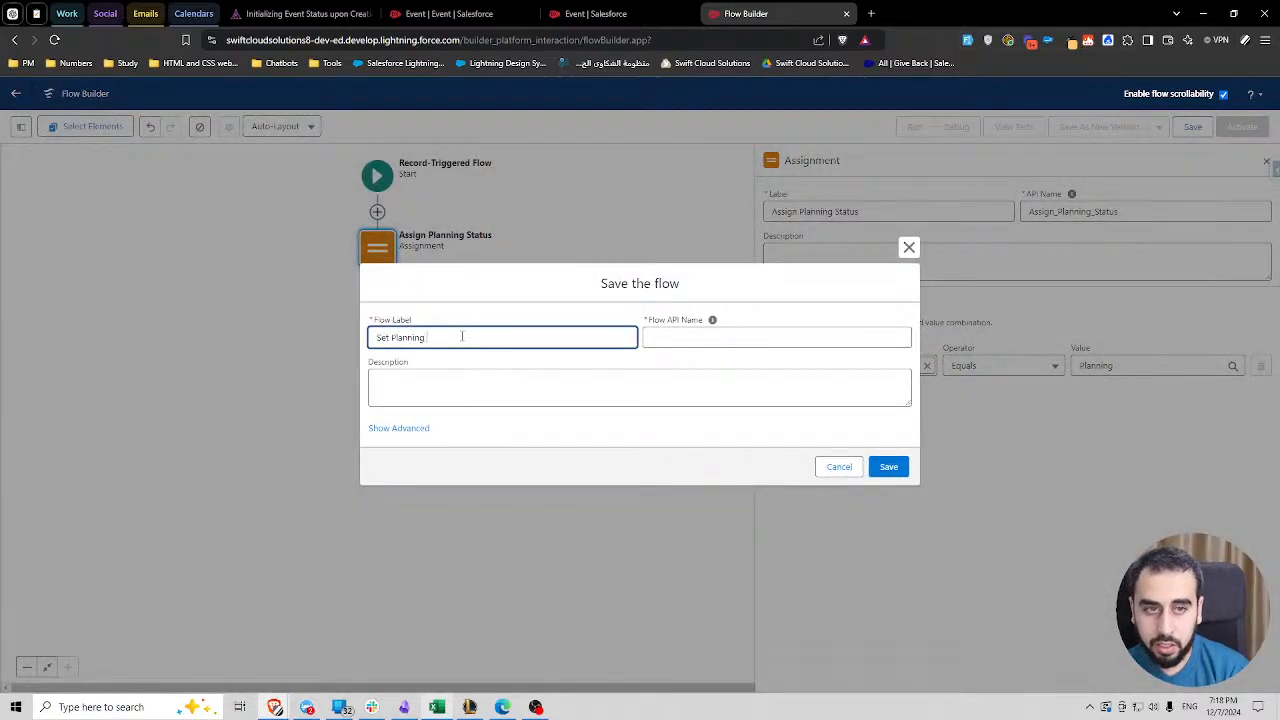
text( Status F)
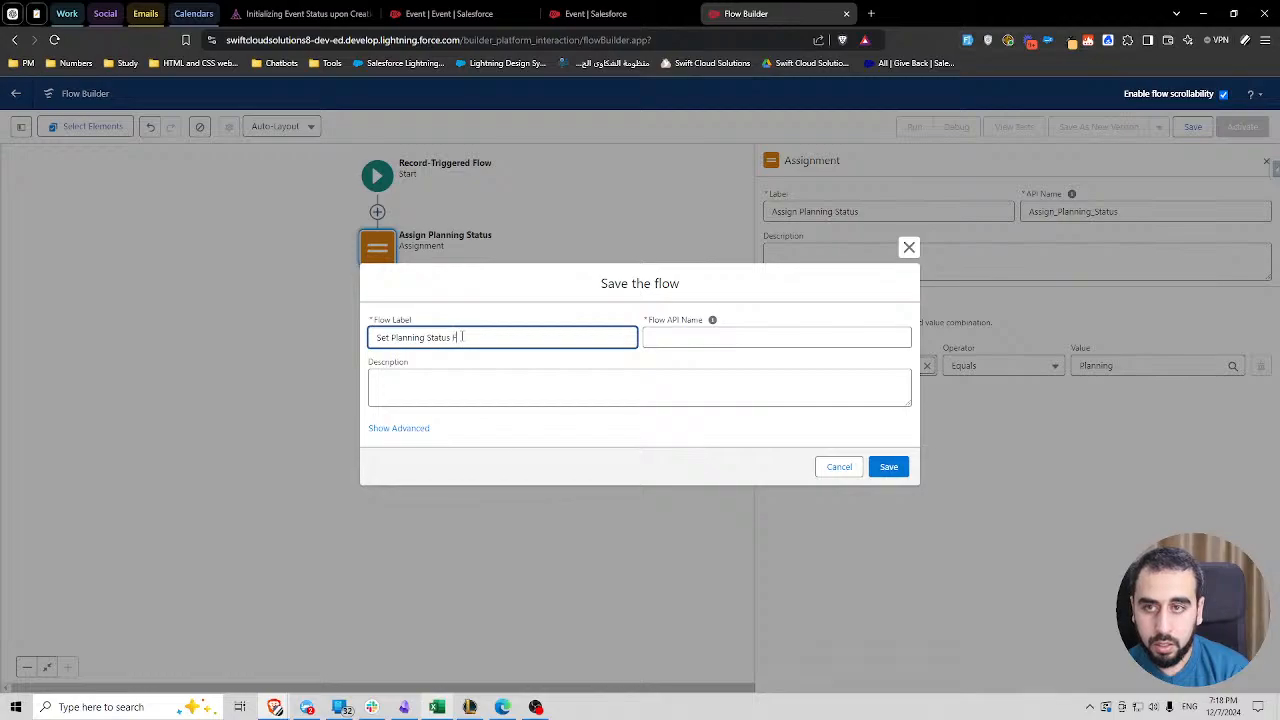
text(or New Events)
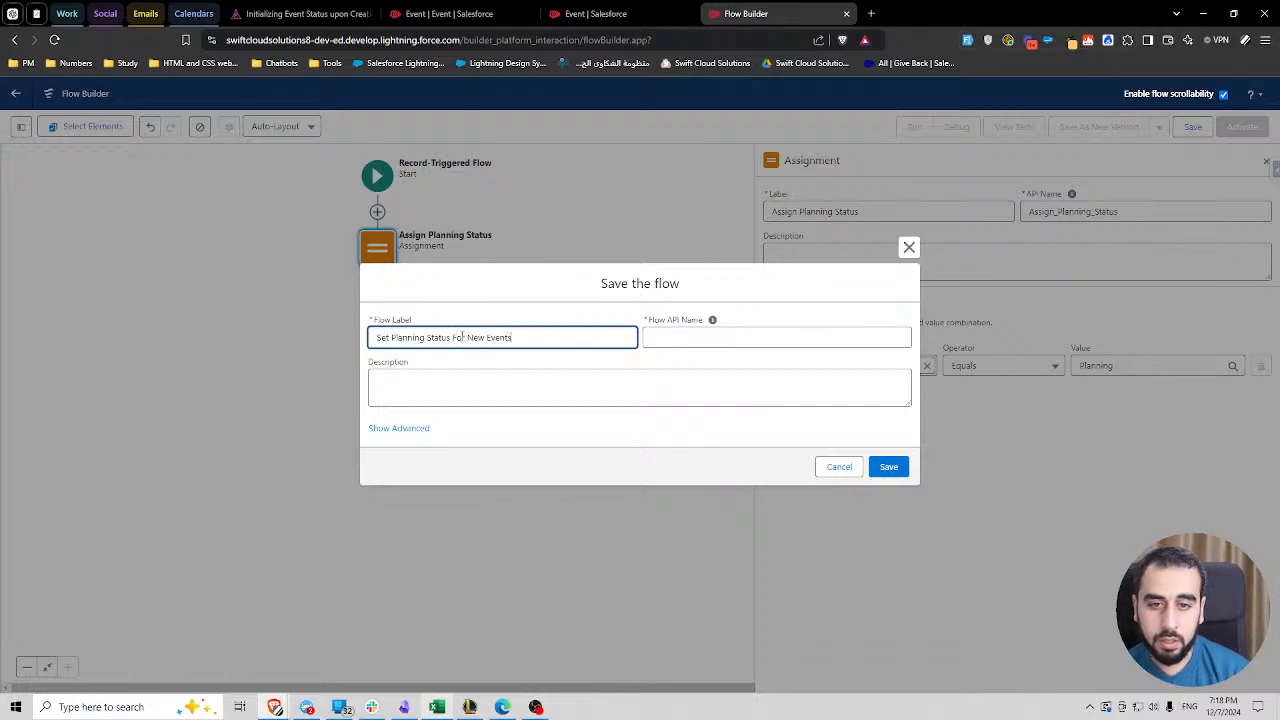
click(521, 316)
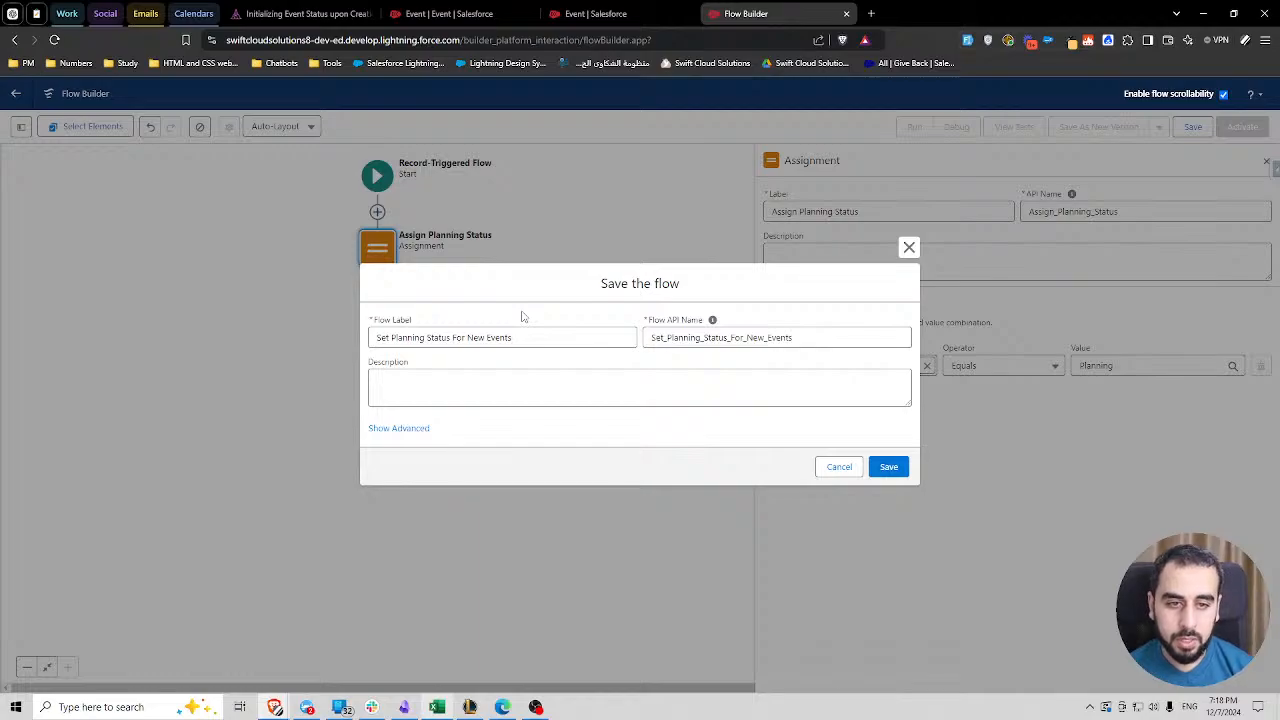
click(437, 338)
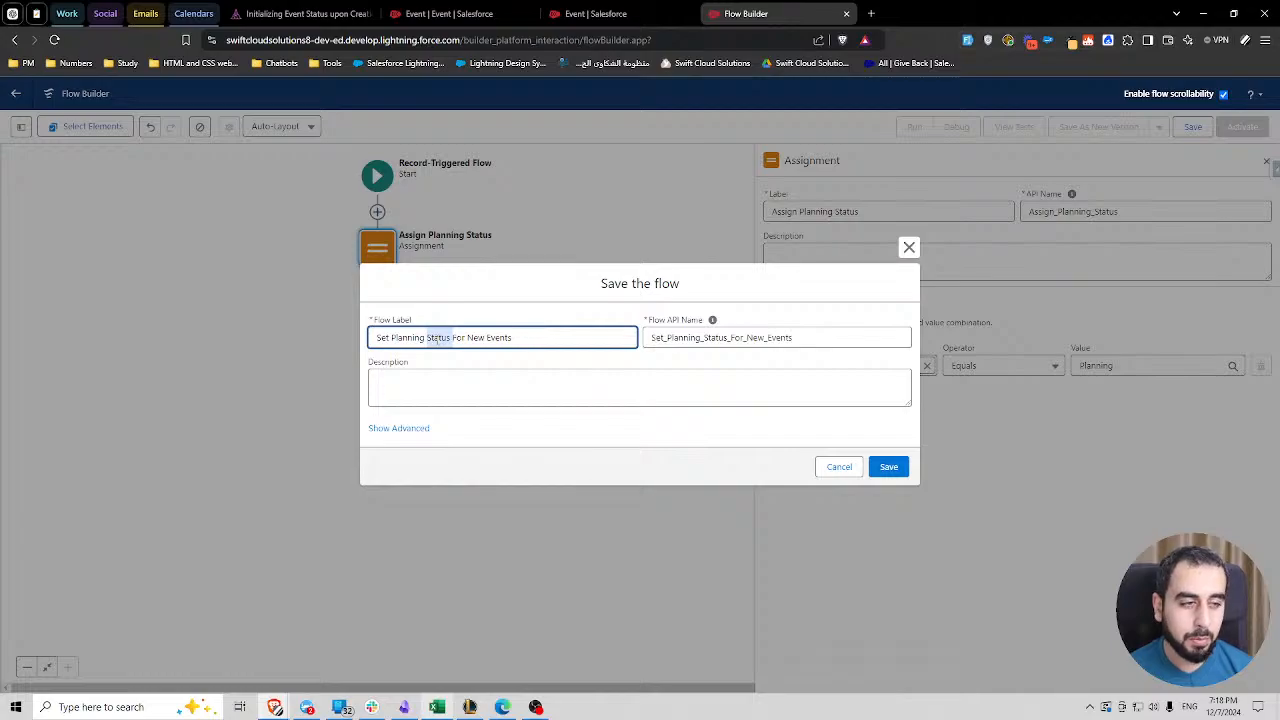
click(455, 372)
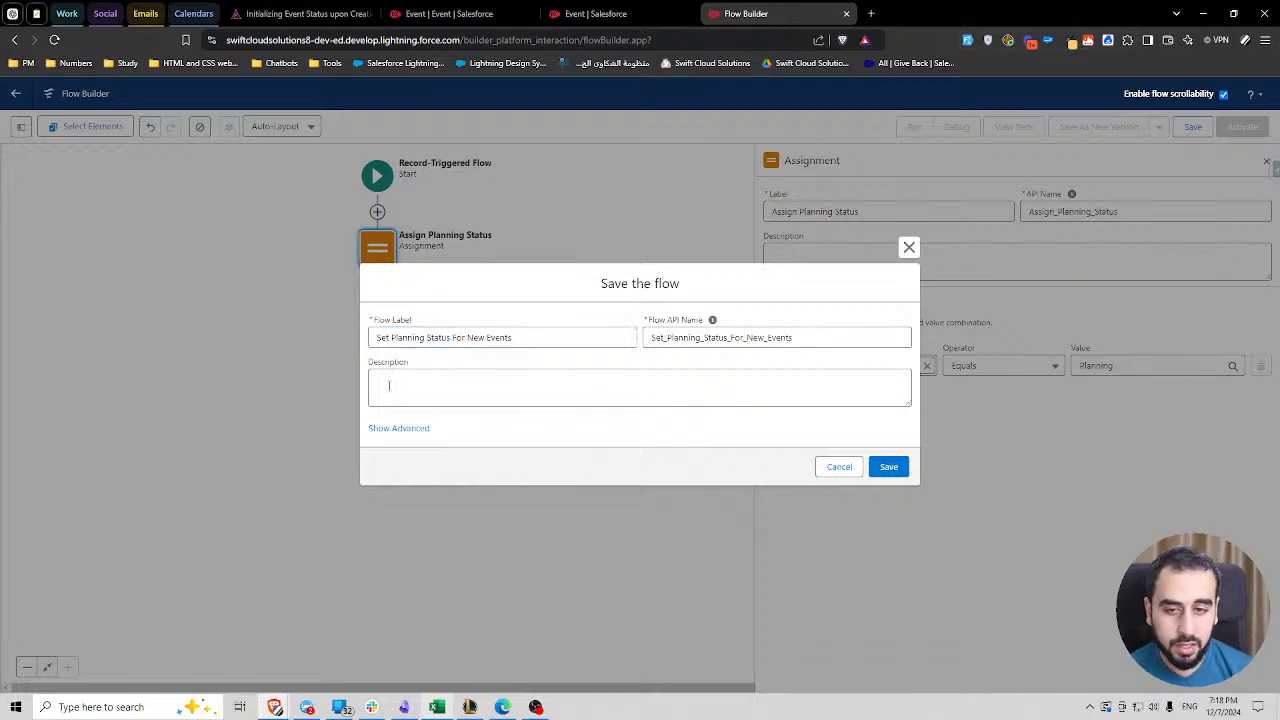
click(895, 467)
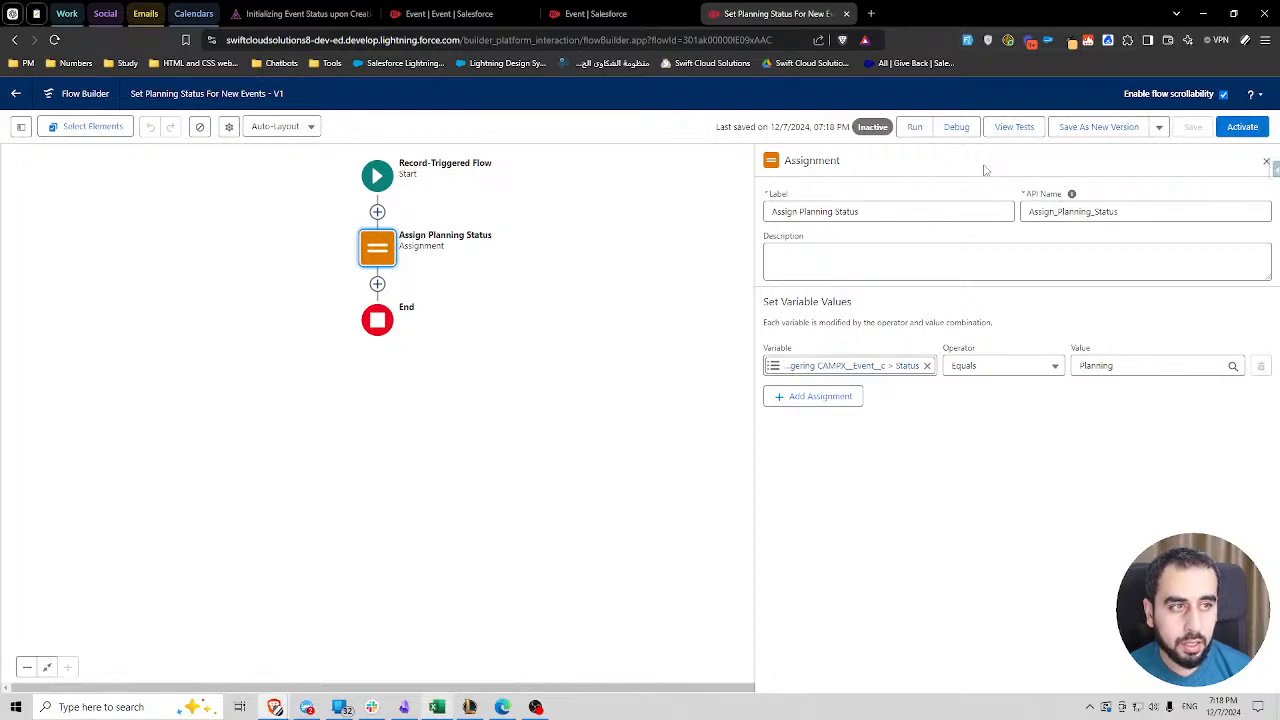
- Debug the flow with the record named "Event" as the triggering record, checking that record's Status before the run
click(955, 128)
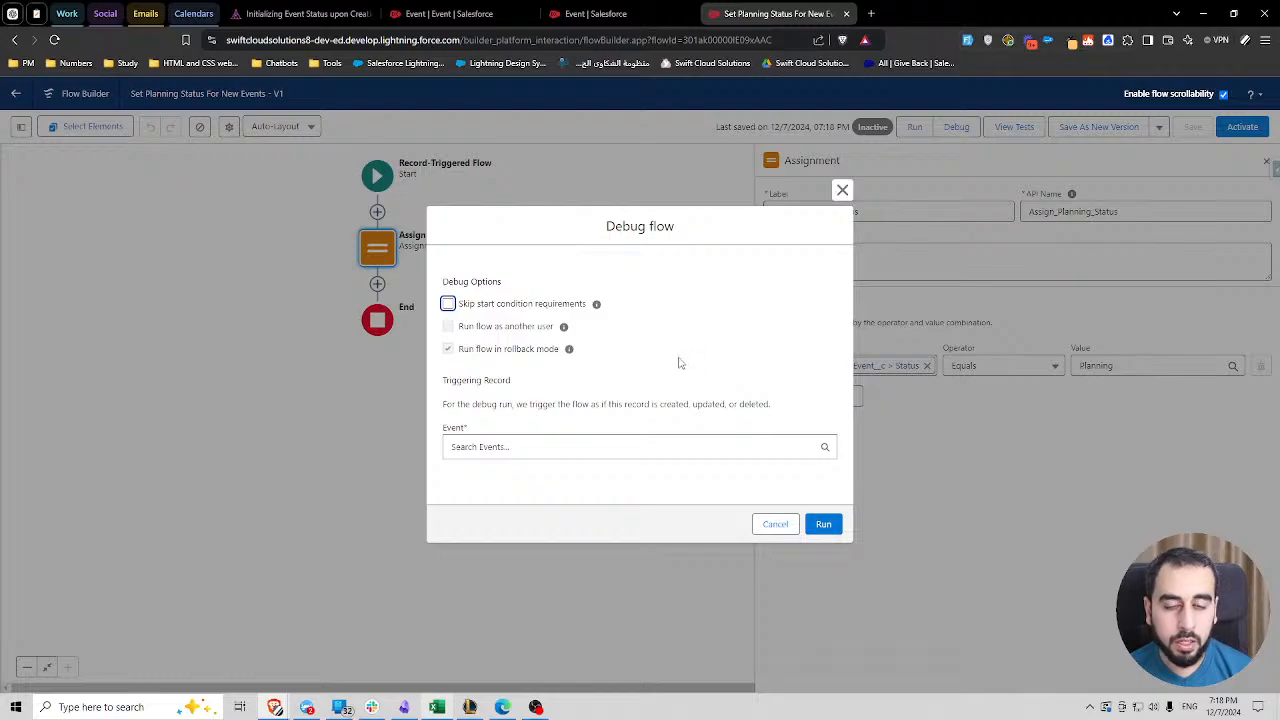
click(484, 446)
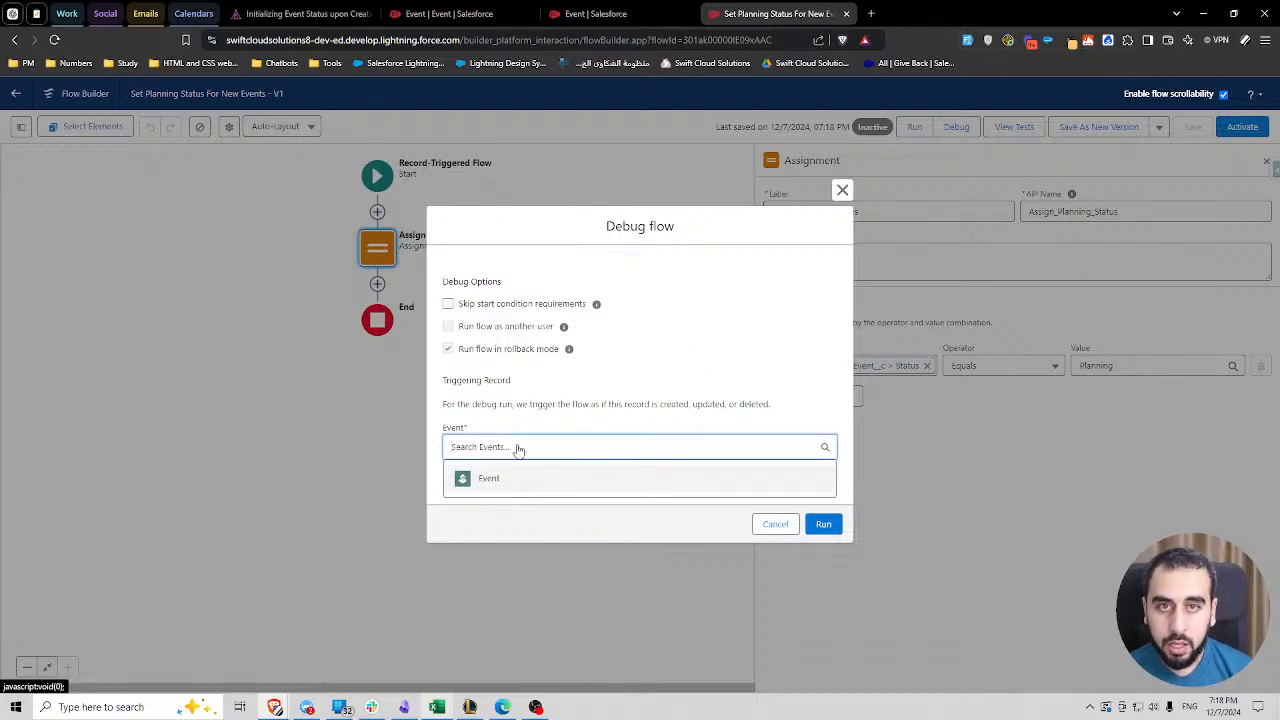
click(449, 13)
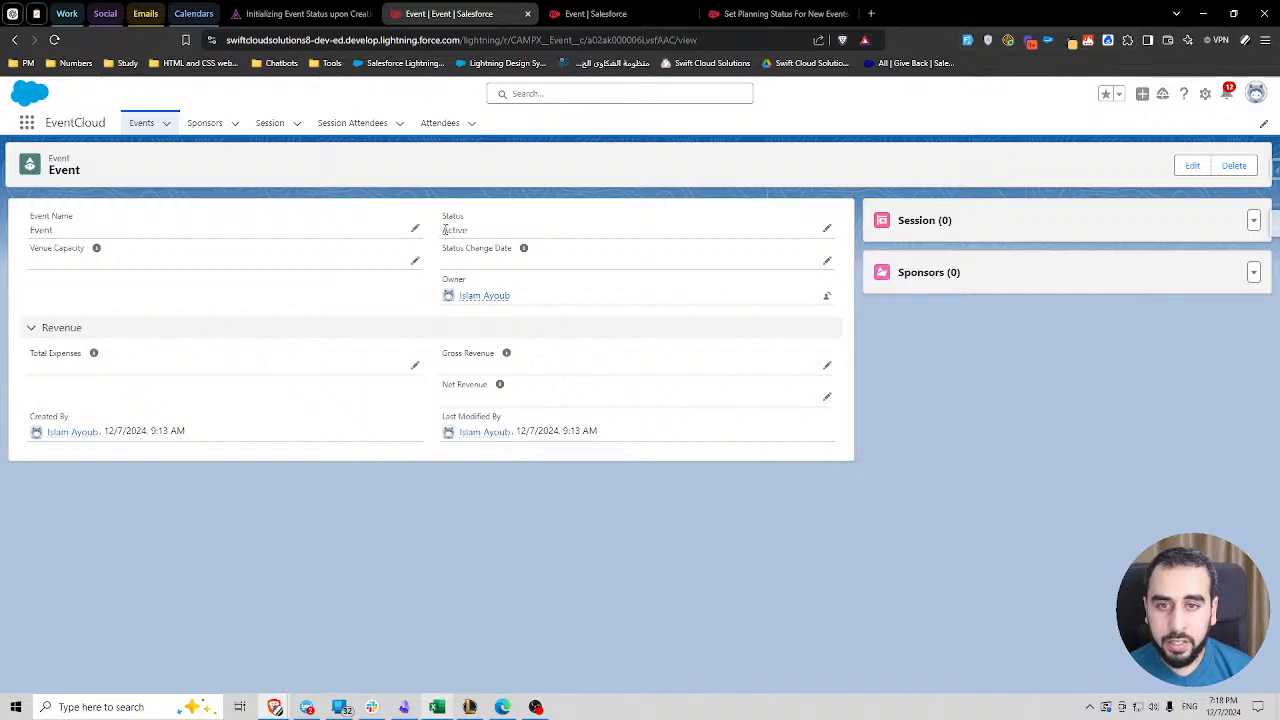
click(748, 12)
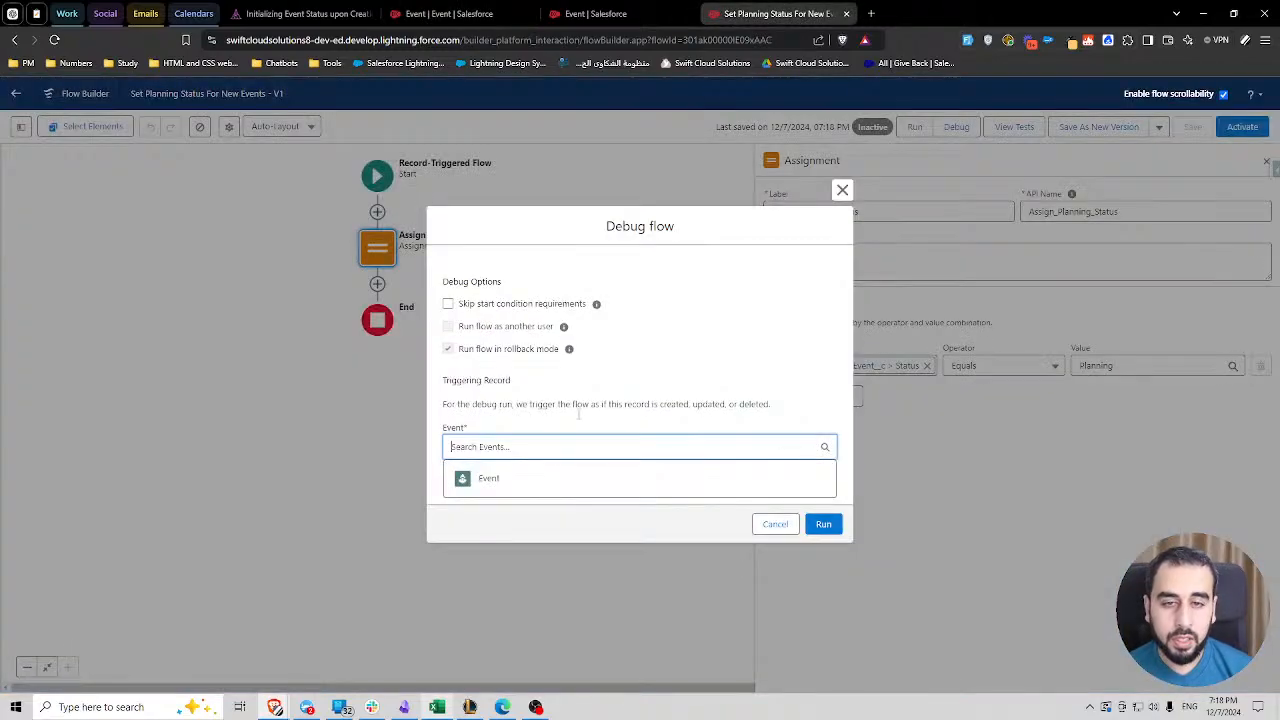
click(497, 481)
click(823, 524)
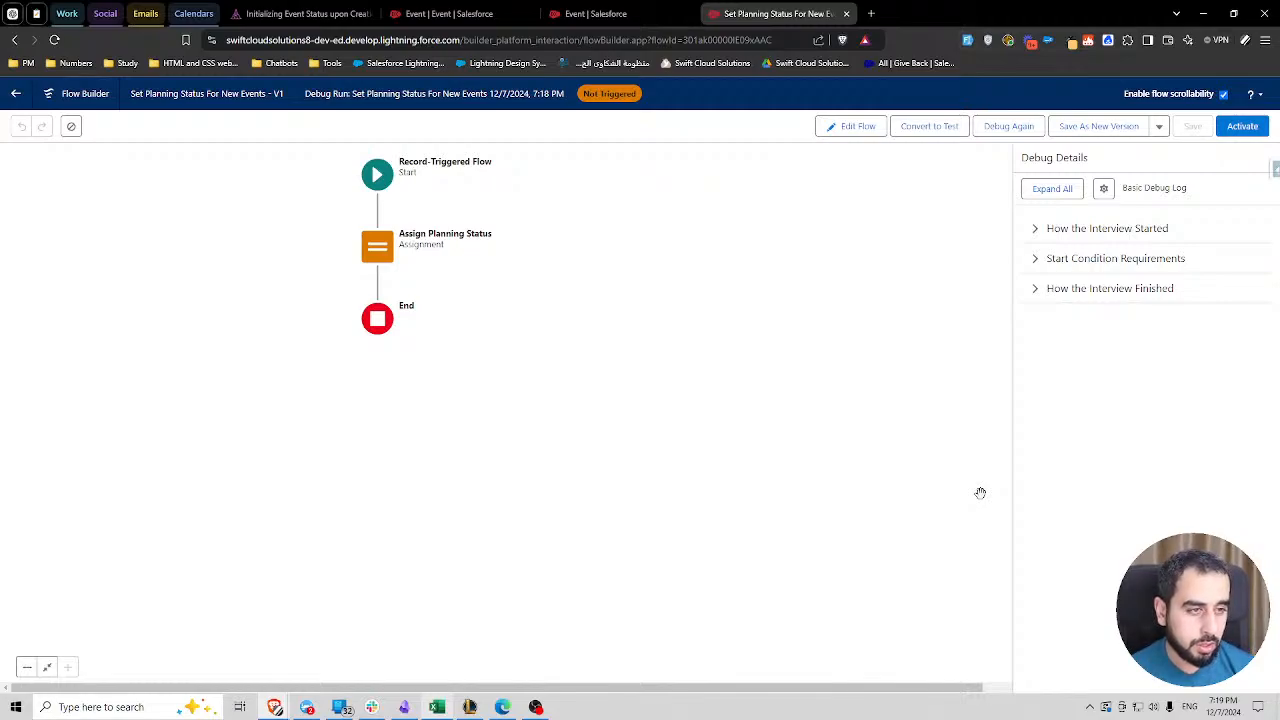
- Check the Event record's Status, and examine the debug run's start details, start condition requirements and finish details in Flow Builder
click(455, 13)
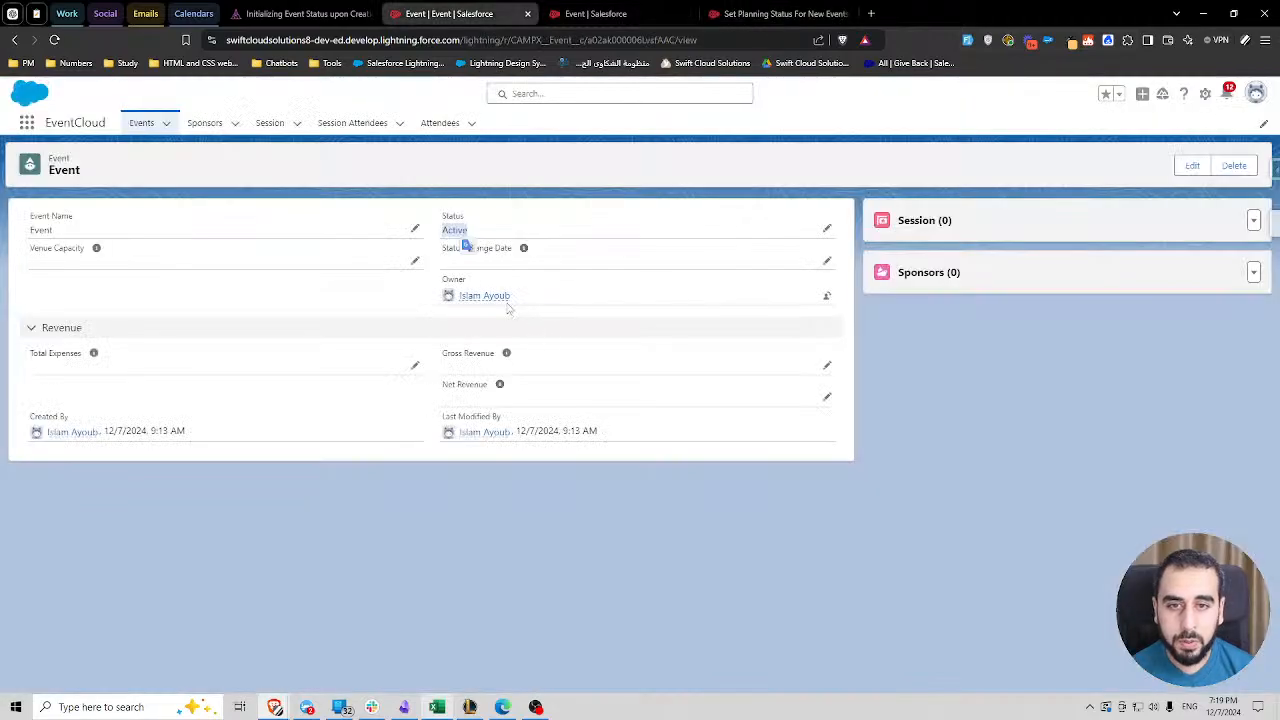
drag(441, 230, 470, 231)
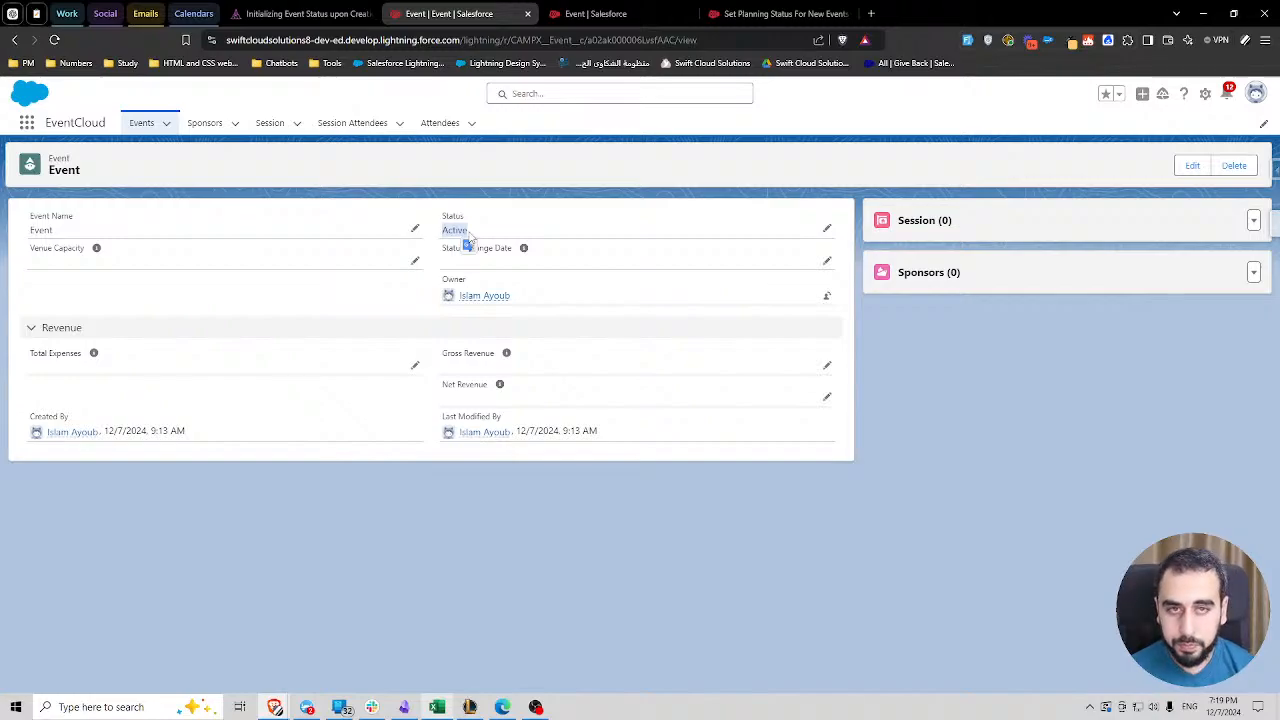
click(778, 13)
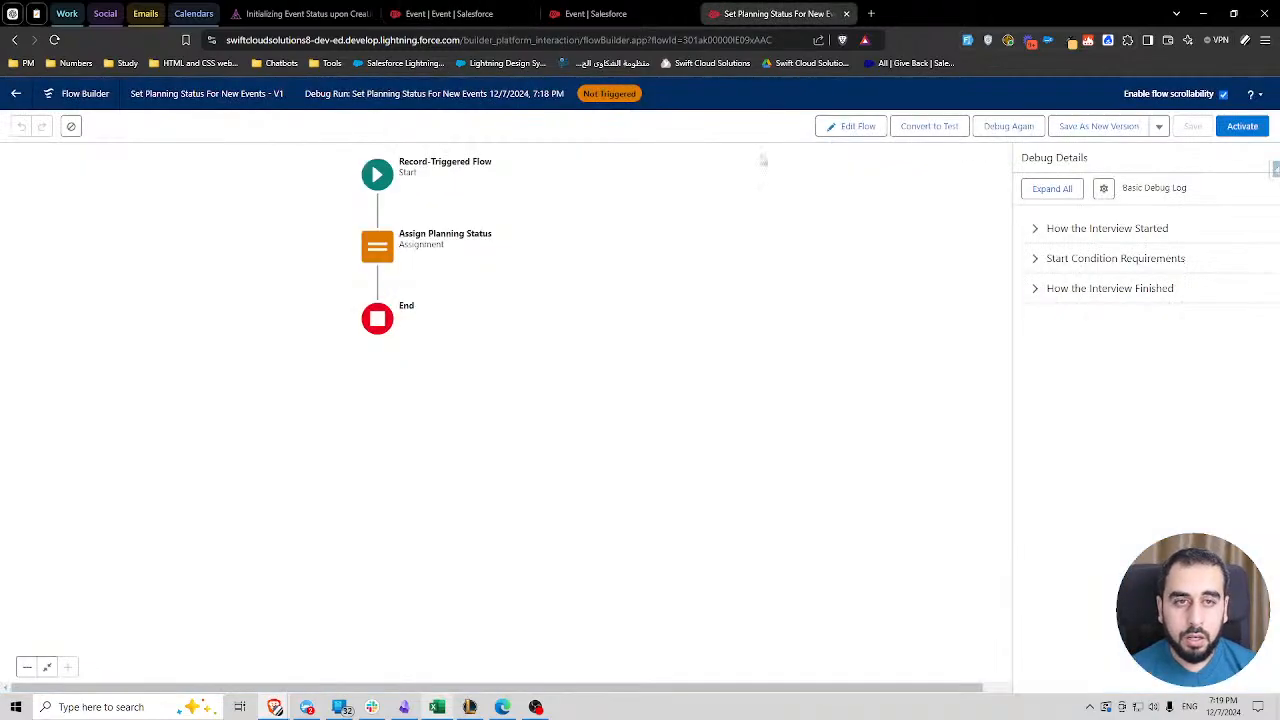
click(1072, 232)
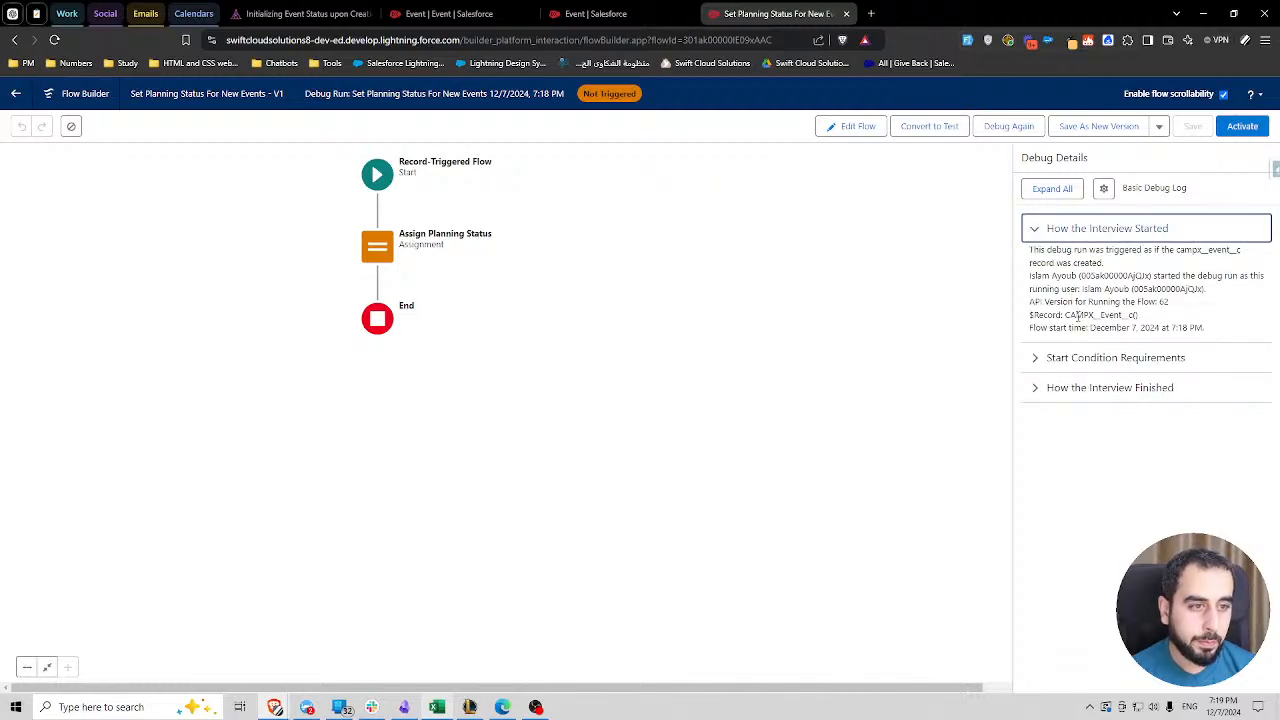
click(1107, 357)
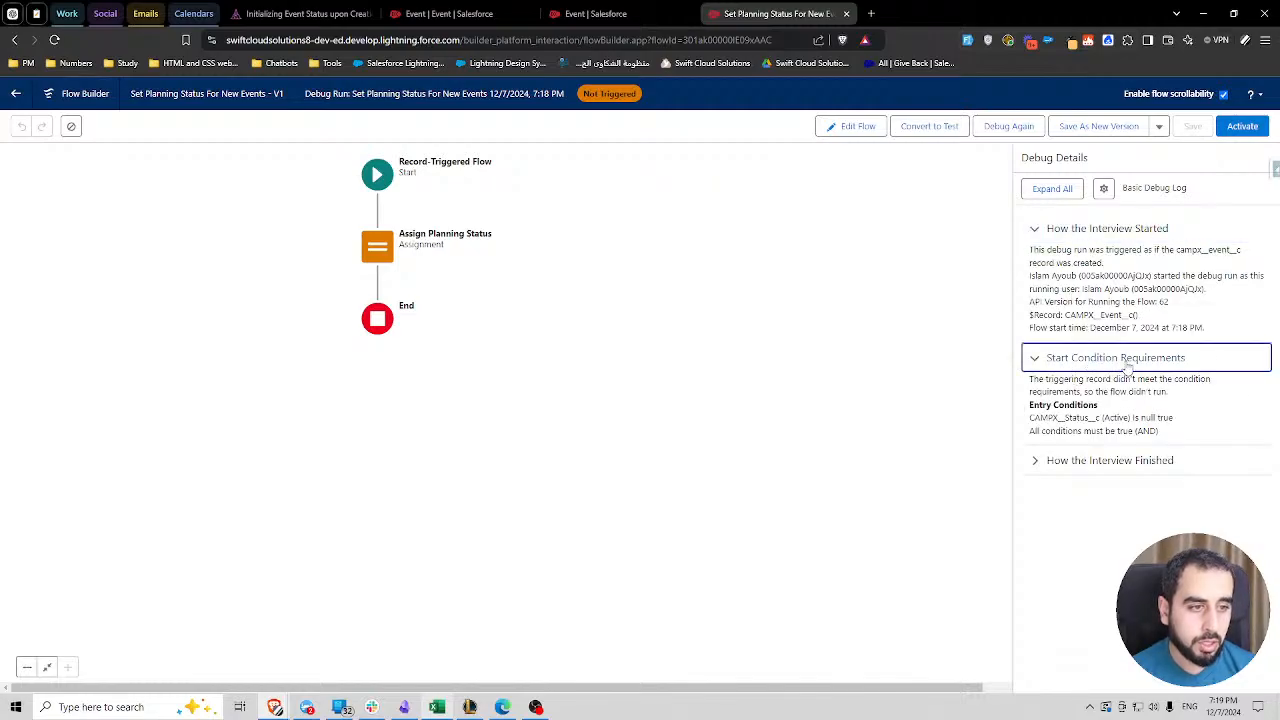
click(1080, 460)
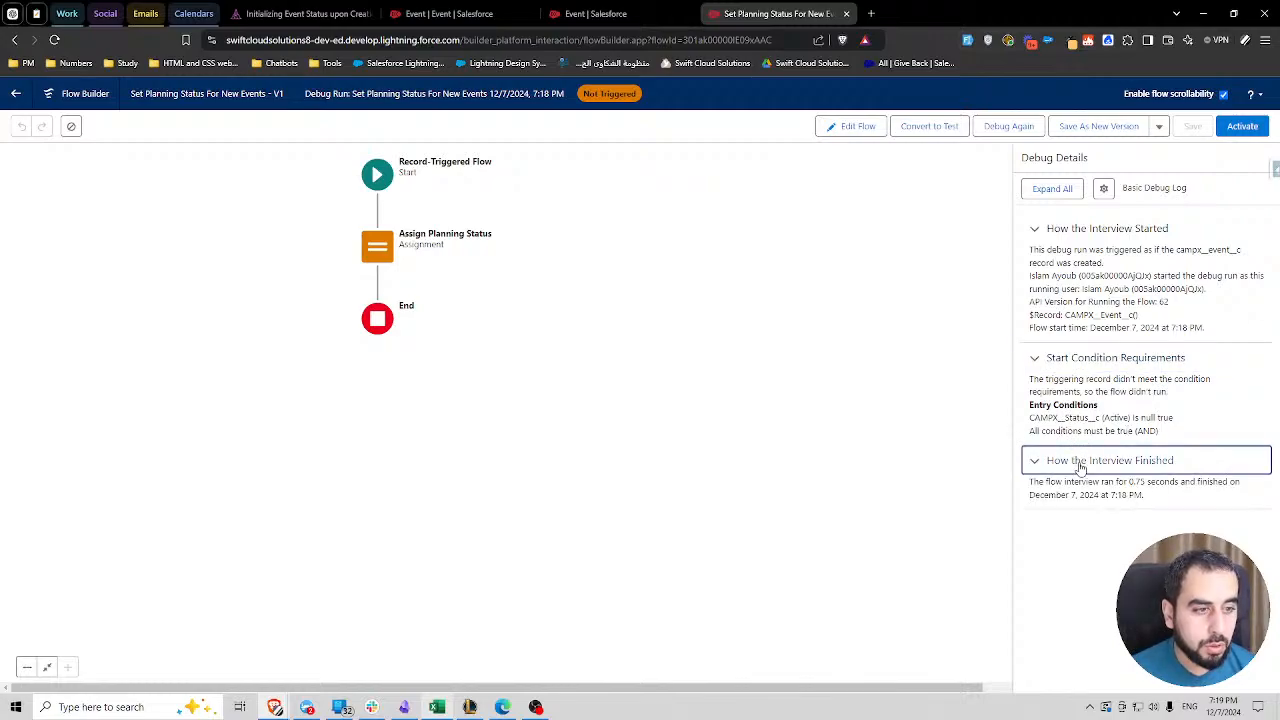
click(1093, 531)
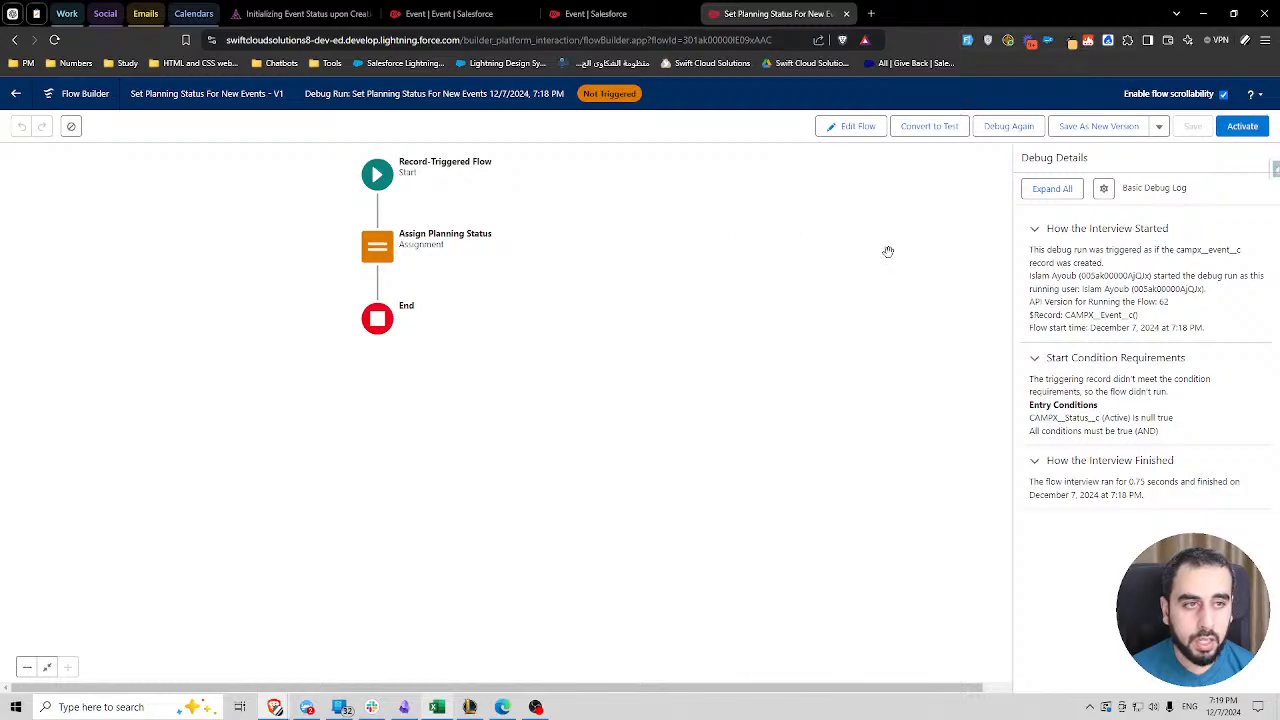
- Switch to the Event record, set its Status to --None--, and save the record
click(465, 14)
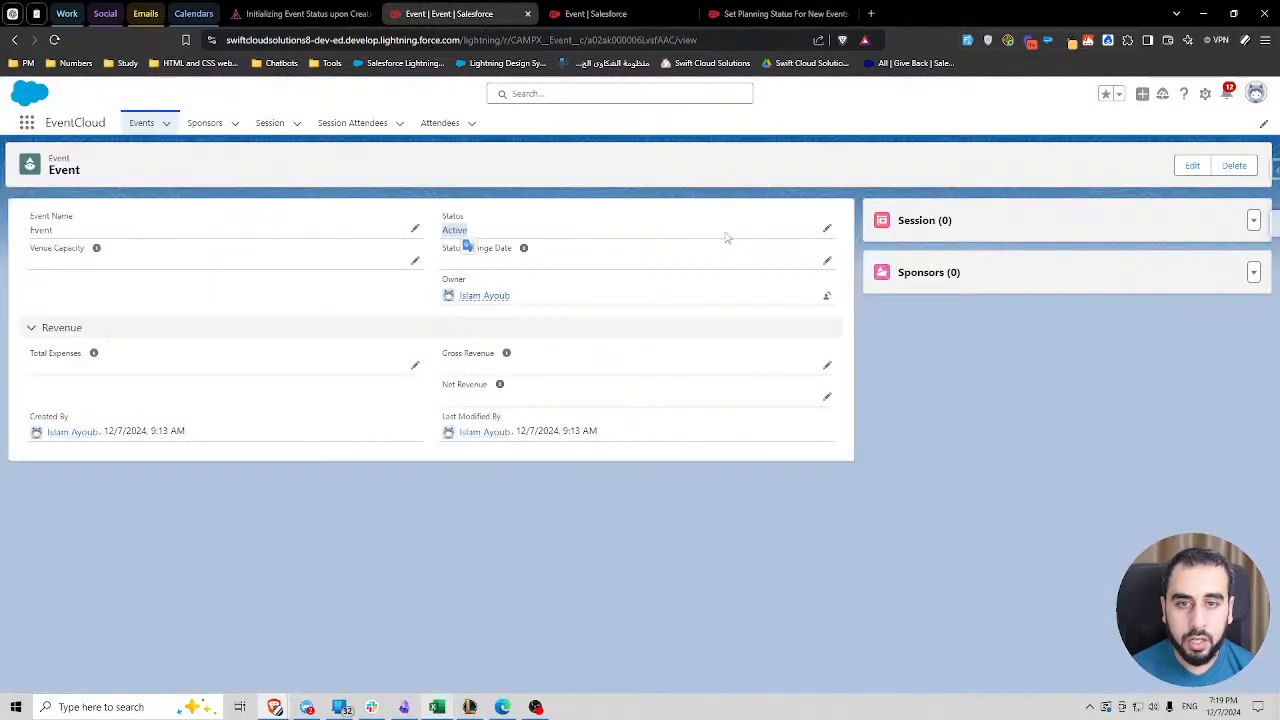
click(827, 228)
click(490, 263)
click(472, 290)
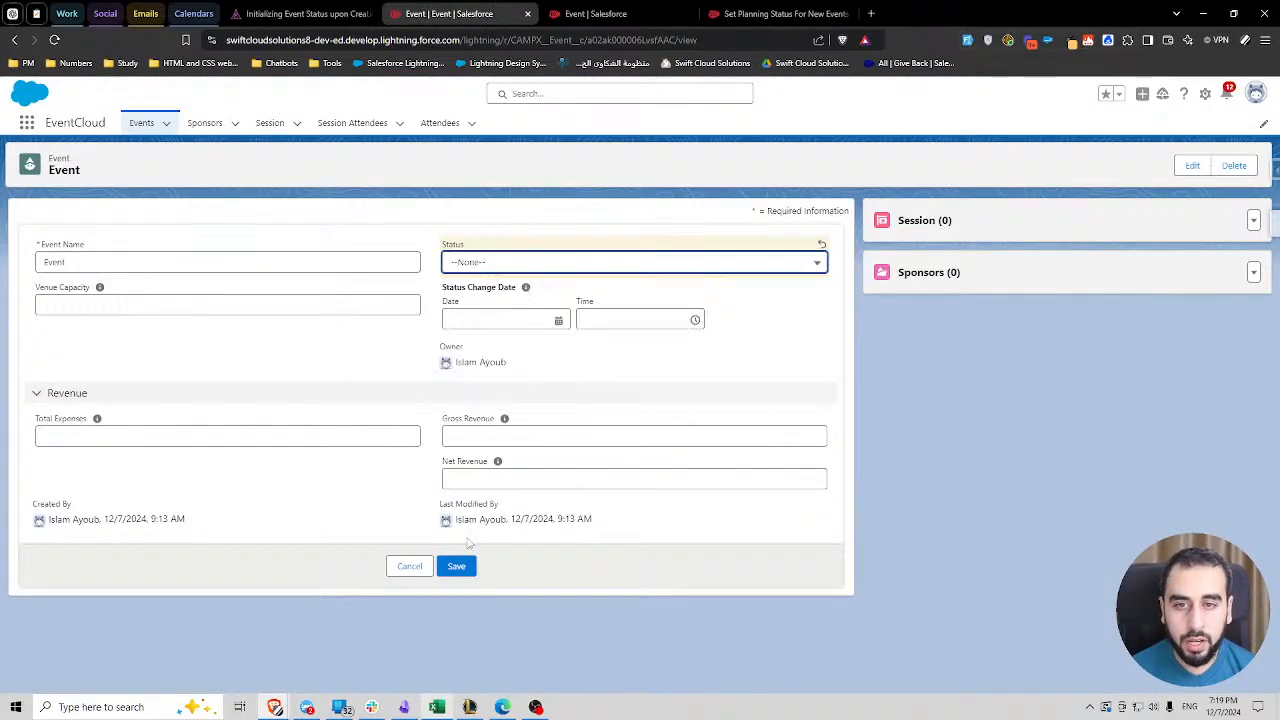
click(456, 566)
click(760, 14)
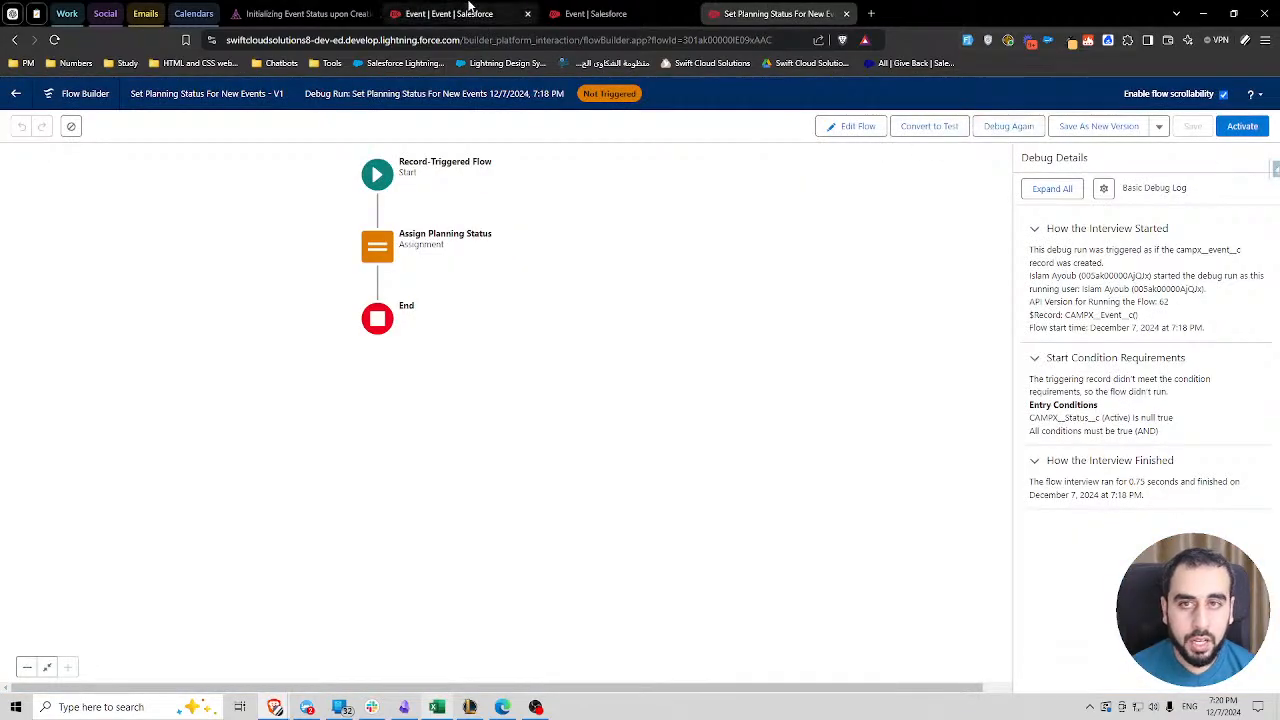
click(469, 12)
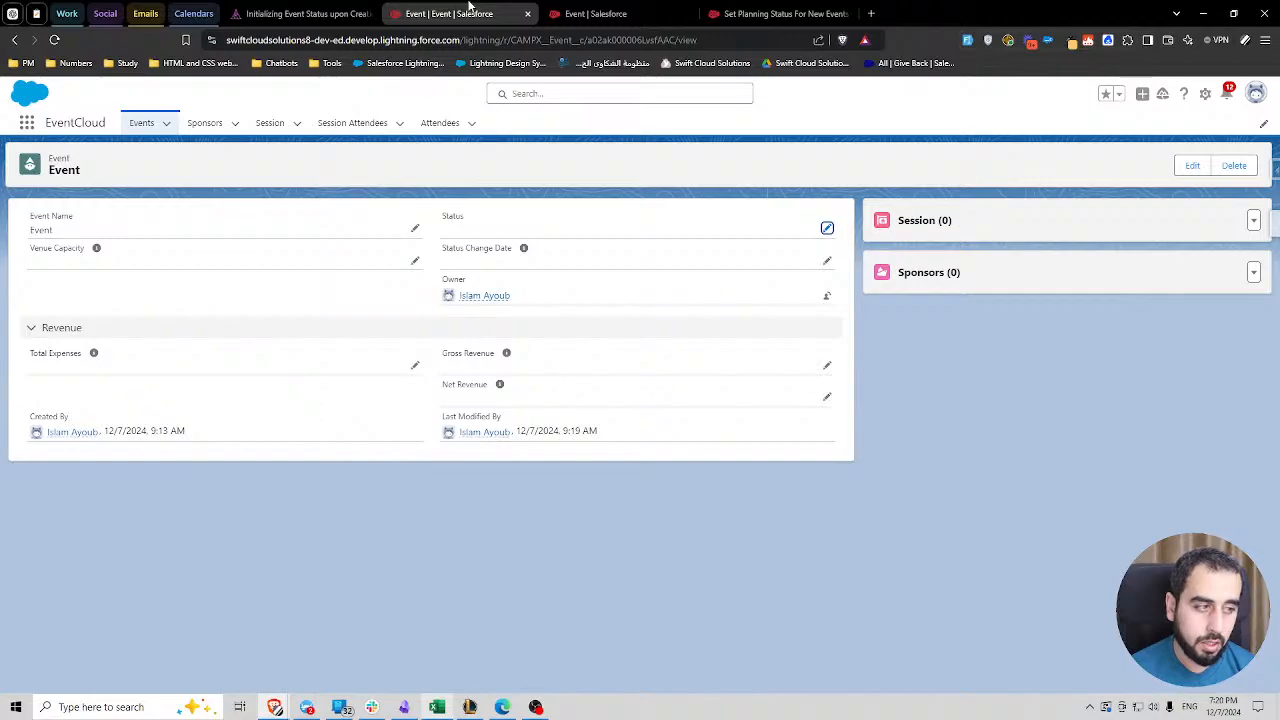
- Return to Flow Builder and run the debug again with the same Event record and start conditions enforced
click(760, 13)
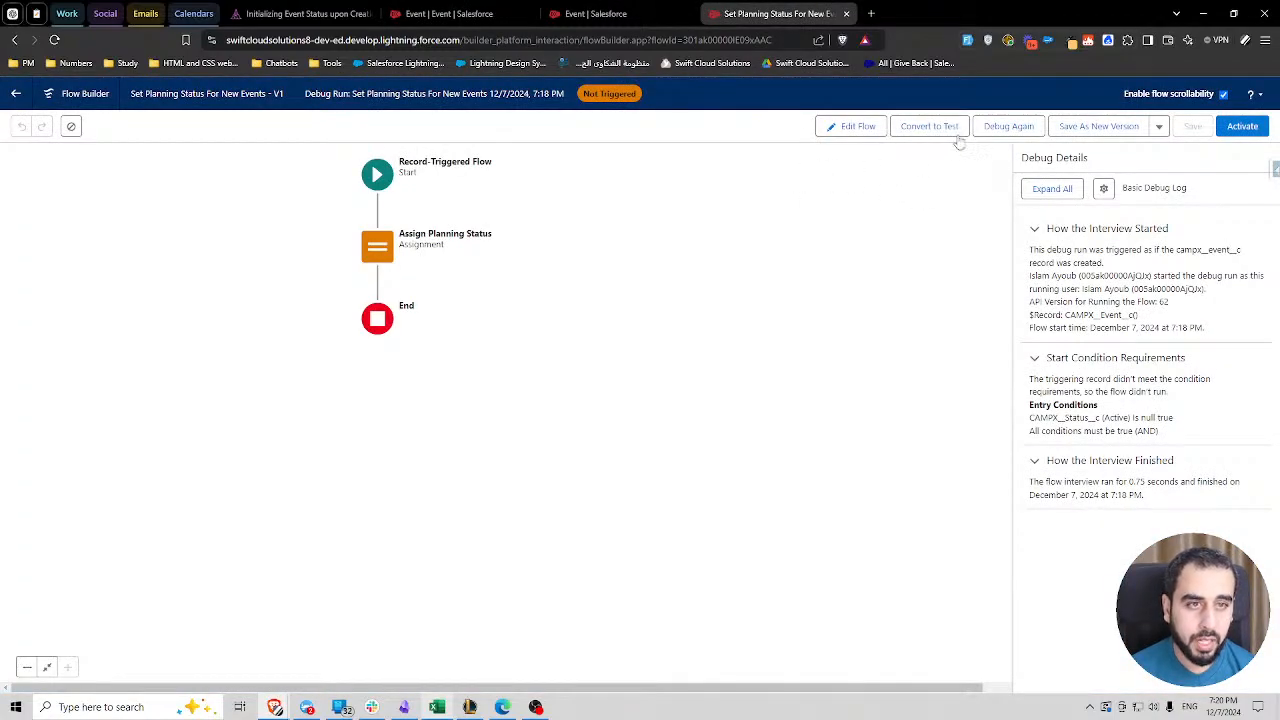
click(1007, 126)
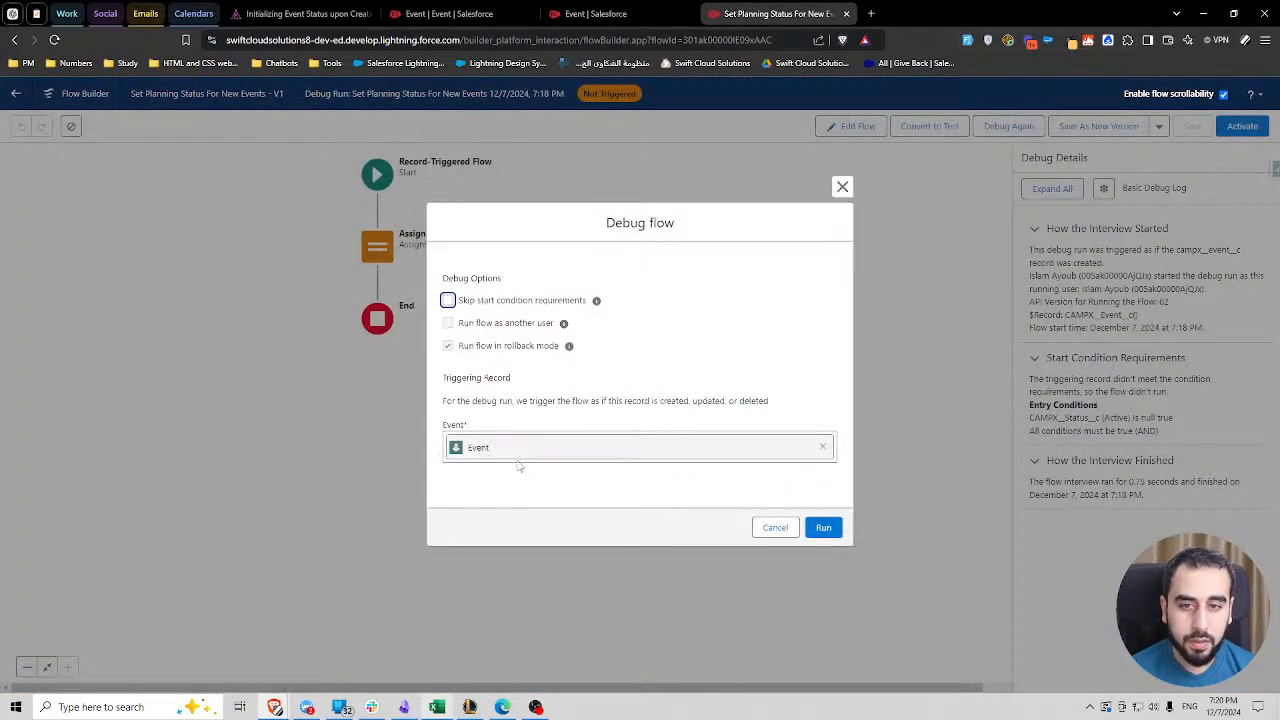
click(823, 527)
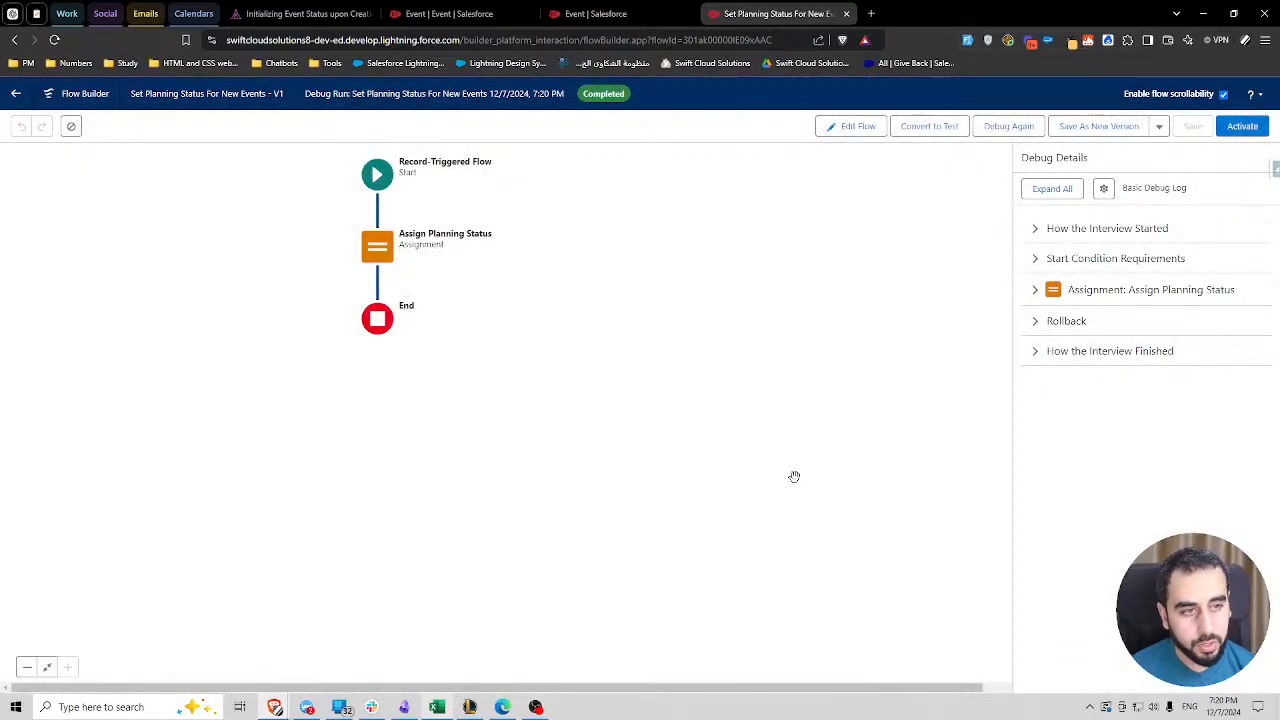
- Examine the Assign Planning Status assignment in the debug details, comparing its Status expression with the result
click(1127, 293)
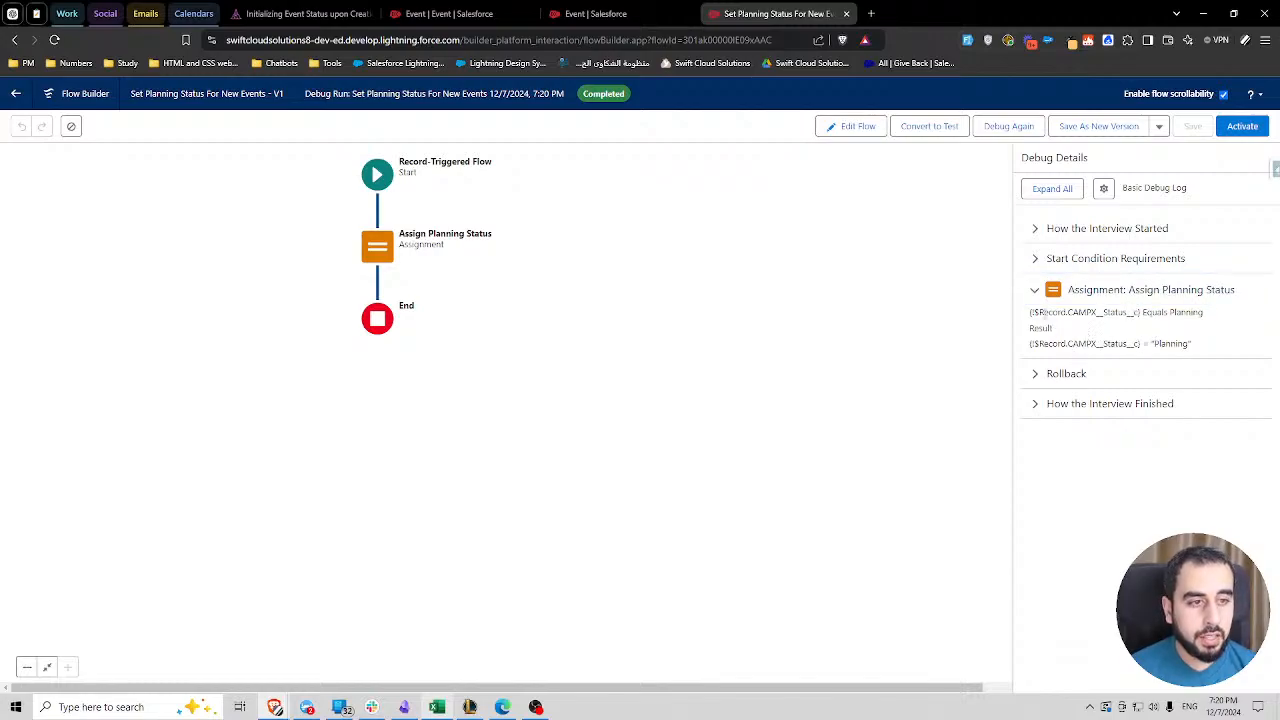
drag(1031, 312, 1211, 314)
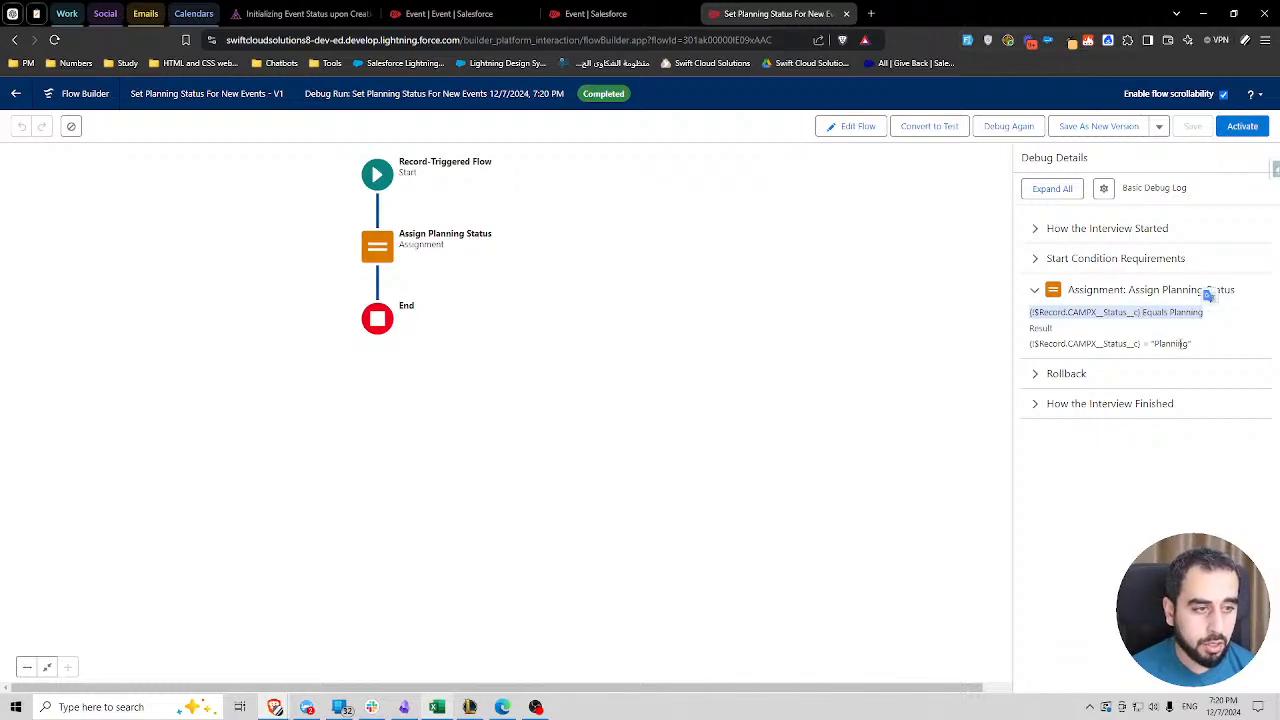
drag(1193, 346, 1029, 345)
click(1131, 328)
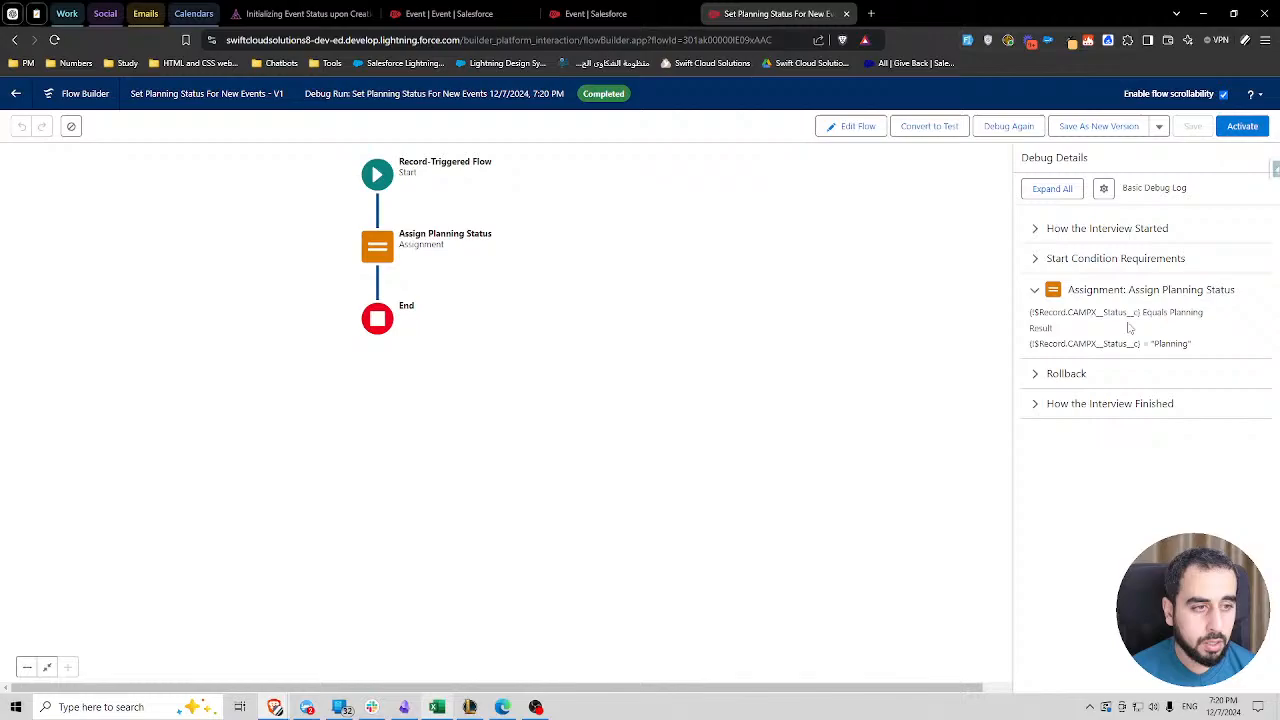
triple_click(1184, 312)
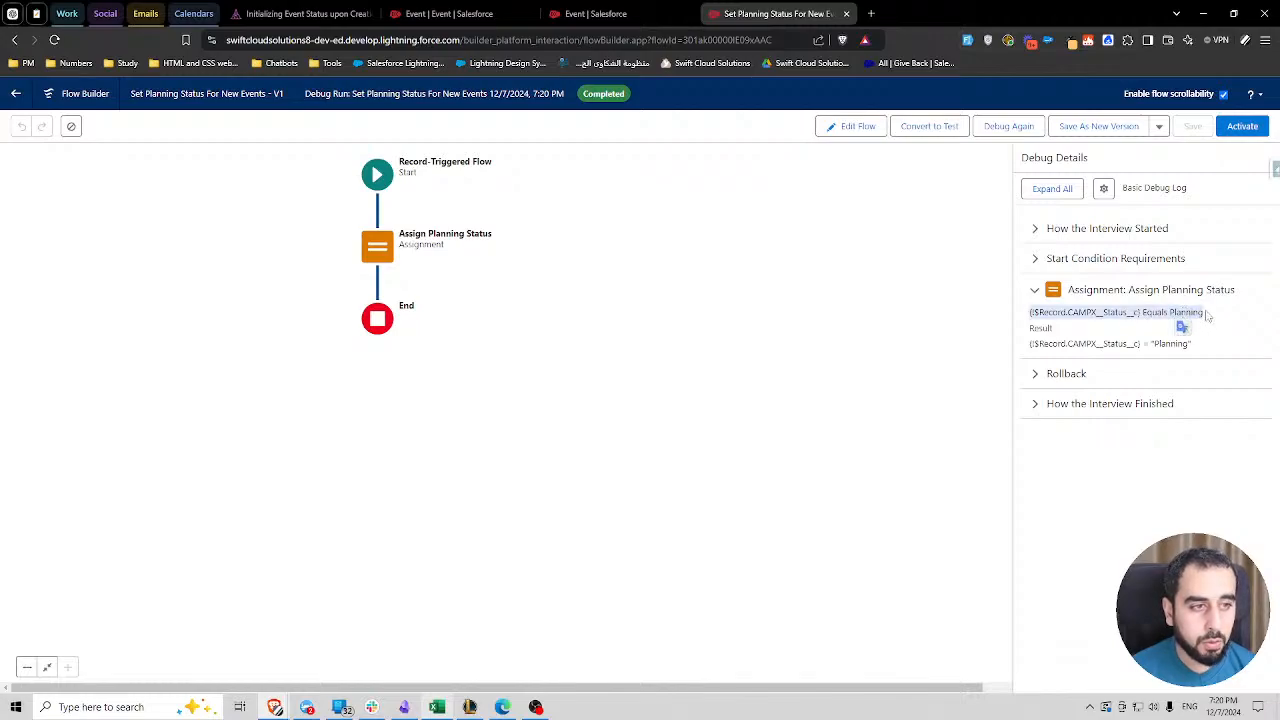
double_click(1187, 312)
click(1140, 314)
drag(1140, 314, 1006, 305)
click(1123, 329)
drag(1196, 346, 1031, 343)
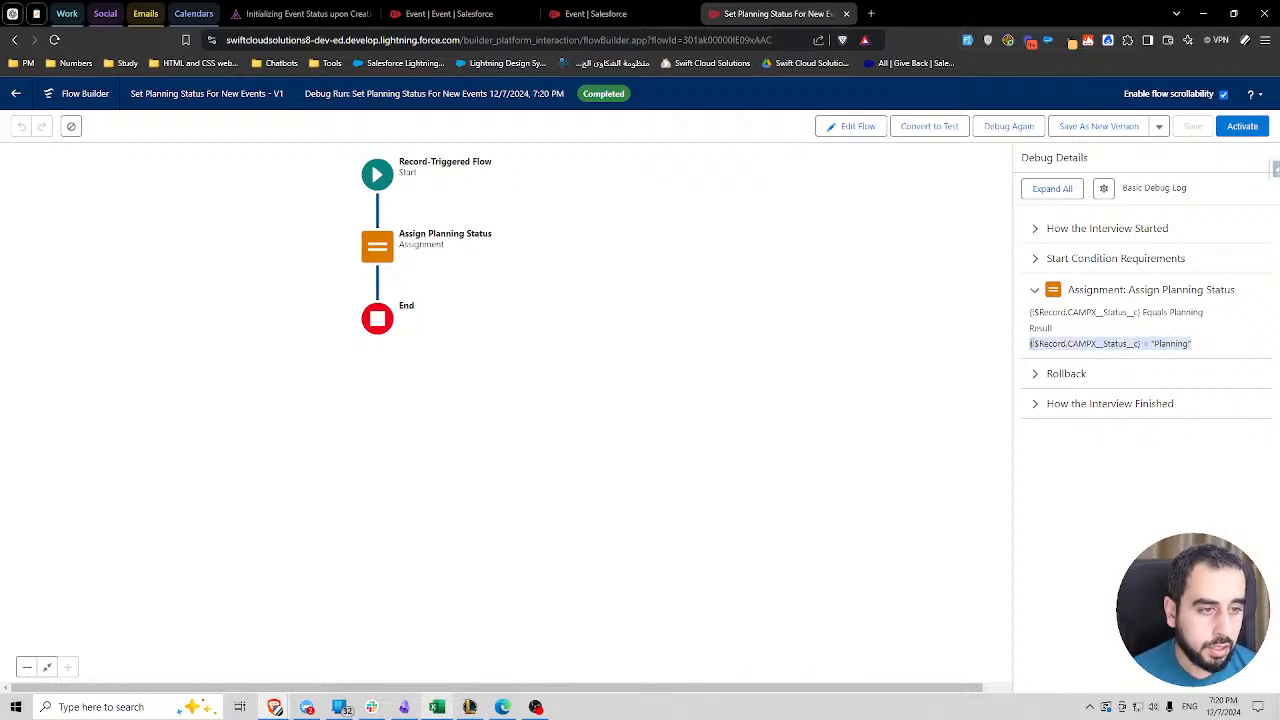
- Activate the flow, and create and save an Event record named "Happy Event" with its Status left at --None--
click(1158, 346)
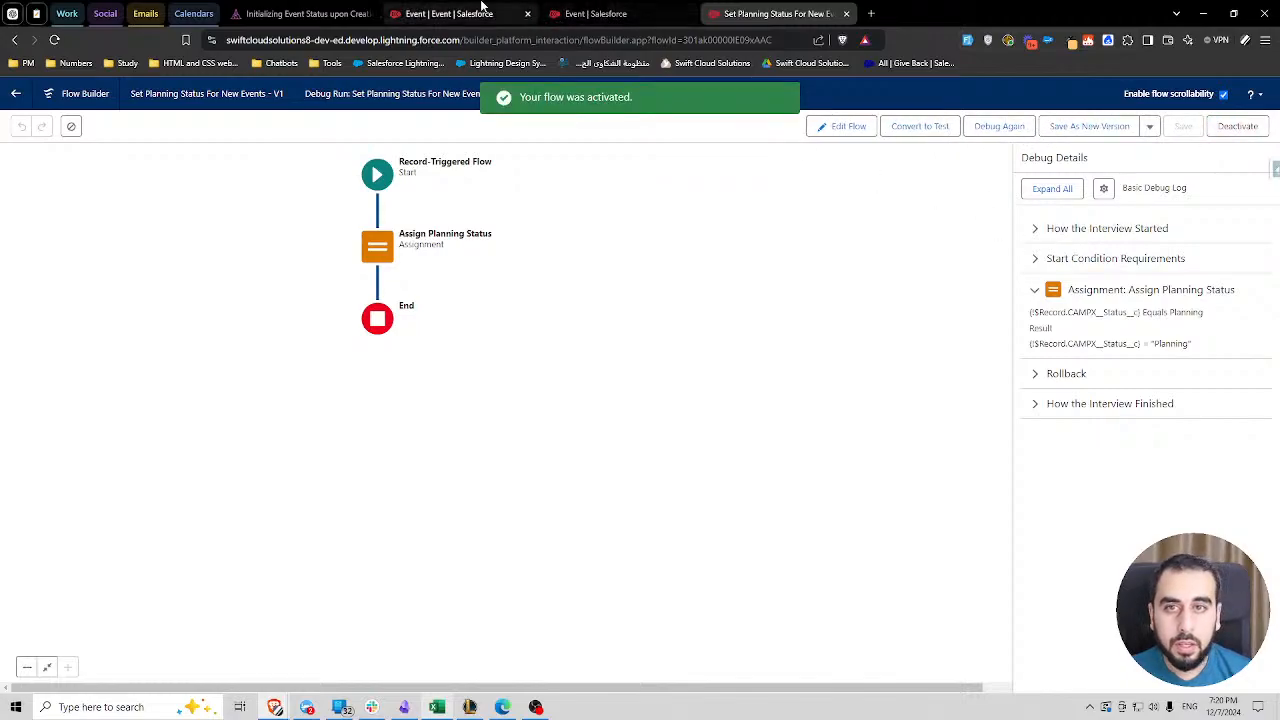
click(452, 14)
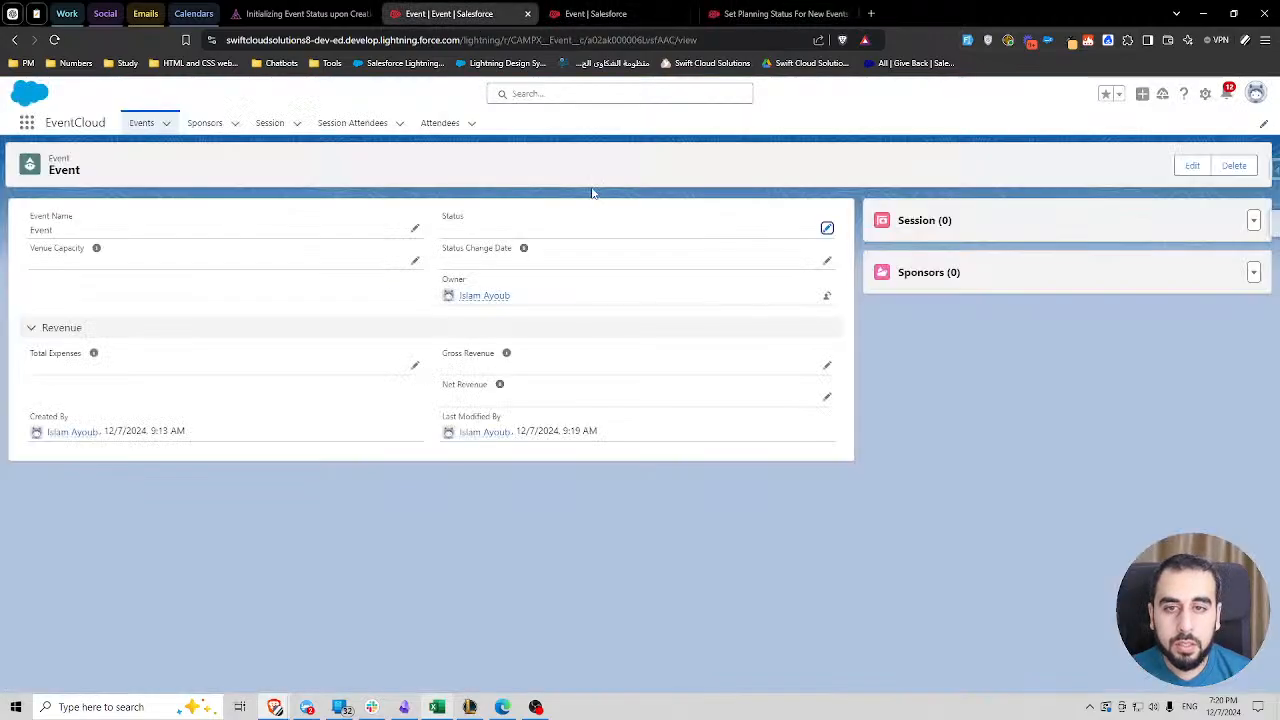
click(141, 124)
click(1040, 168)
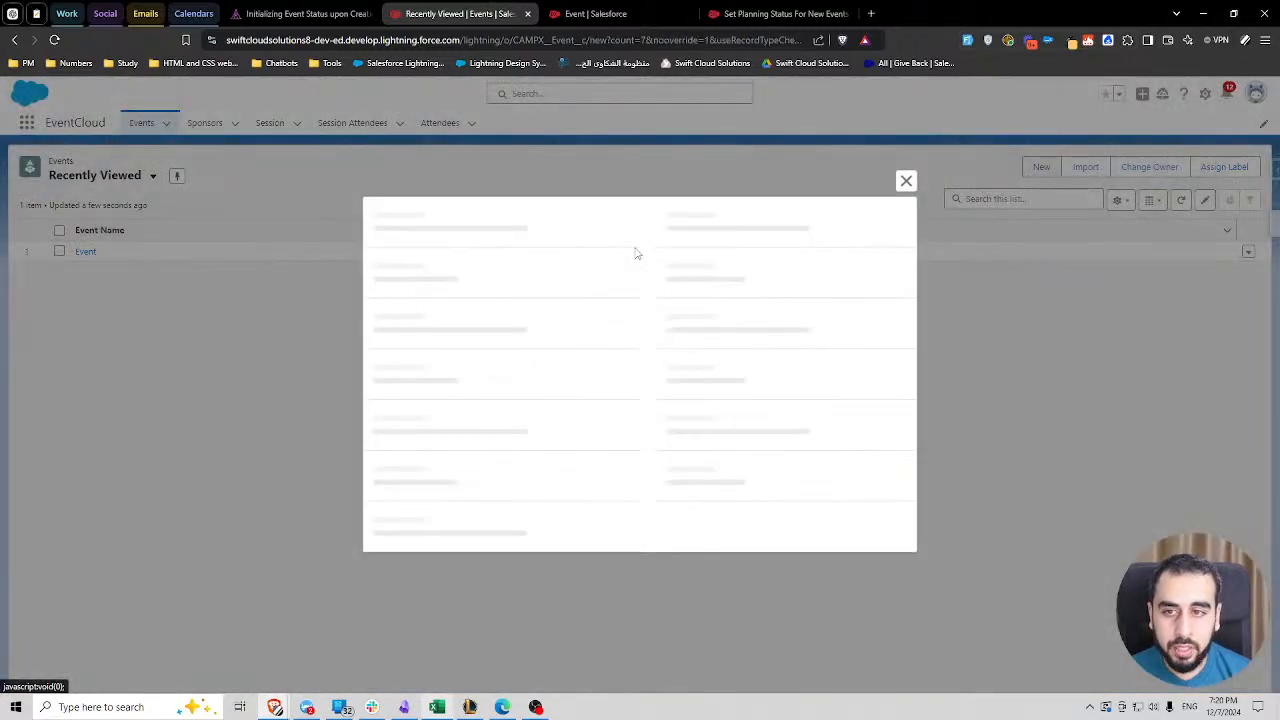
text(Hap)
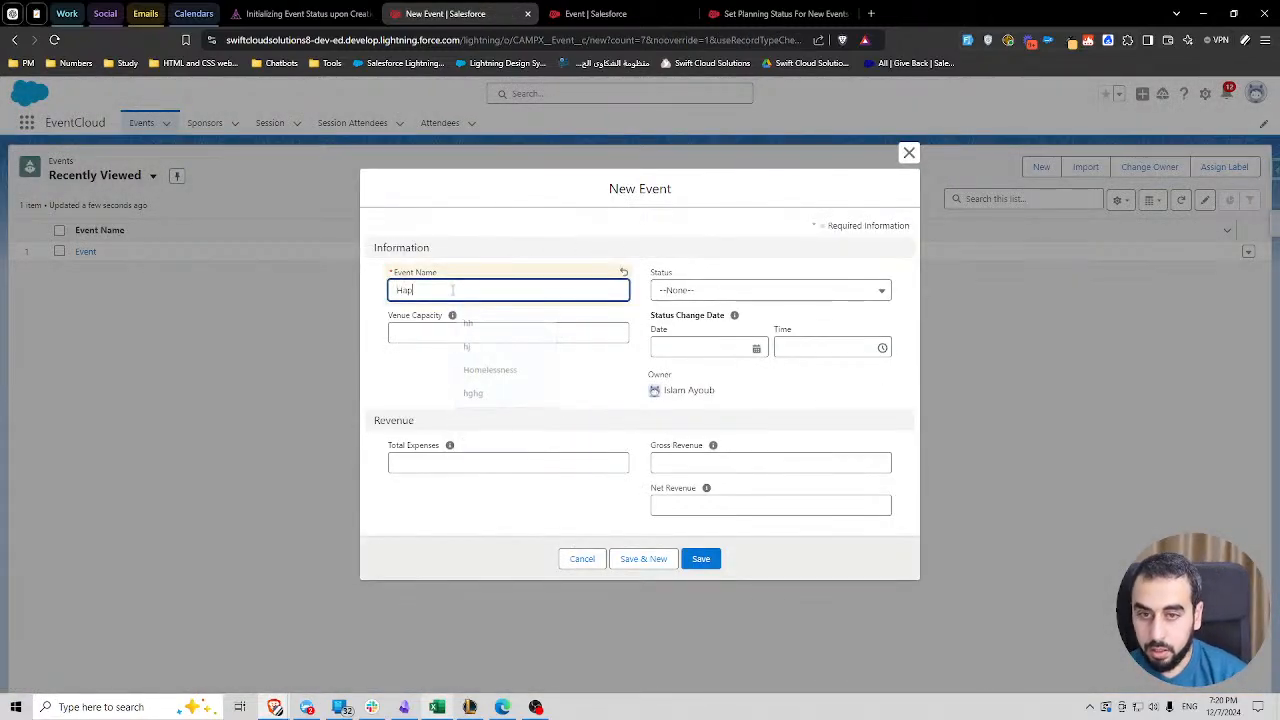
text(py Fvent)
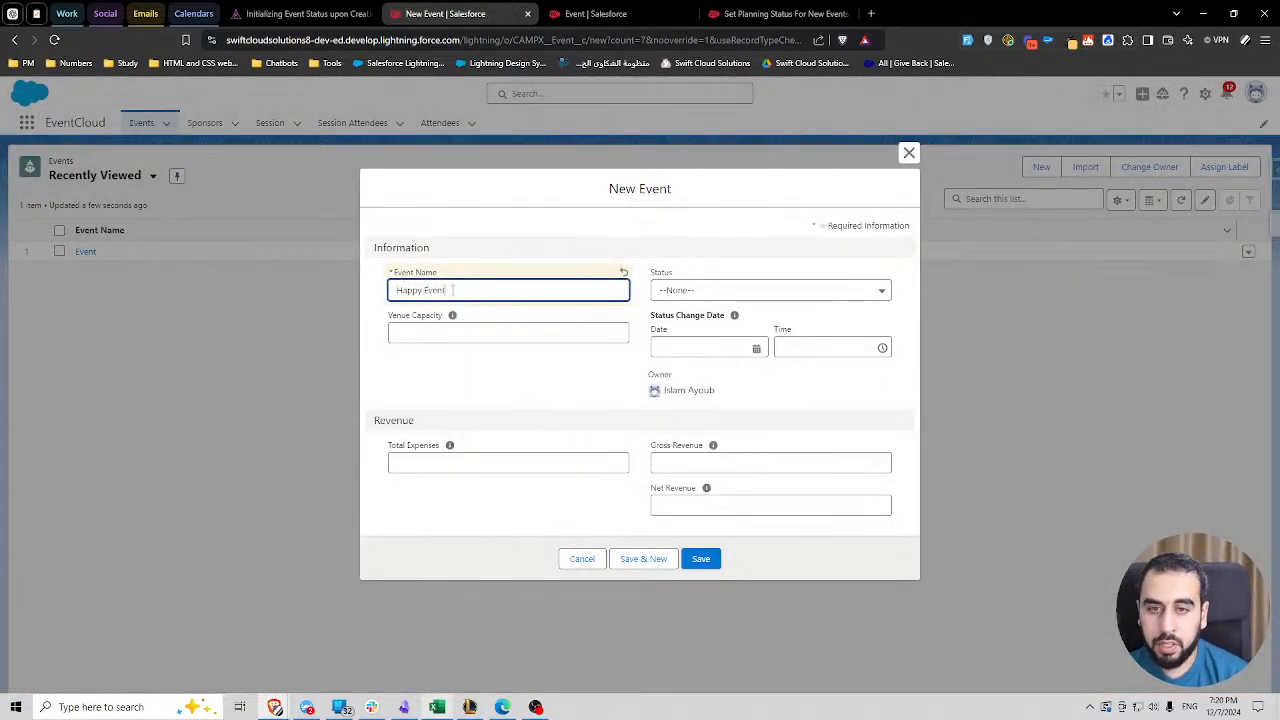
click(713, 563)
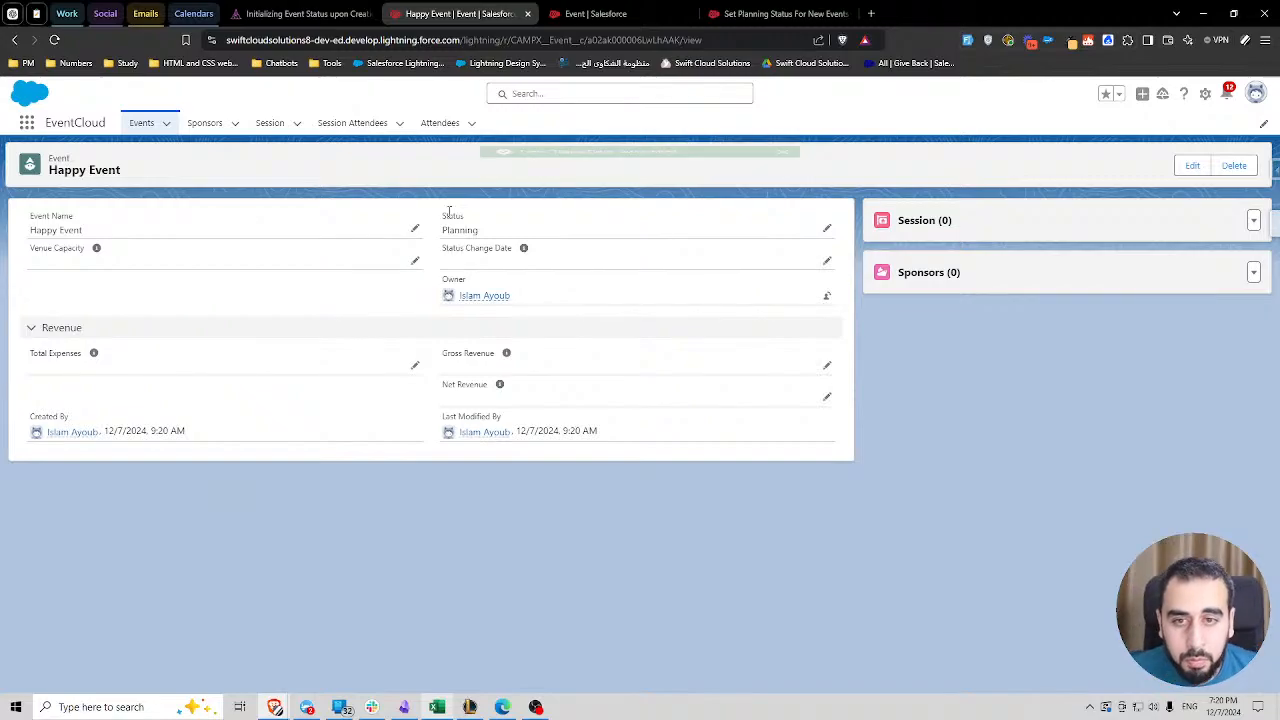
- Switch to Camp Apex, open the next challenge, and read its acceptance criteria for the Status and StatusChangeDate fields
click(300, 13)
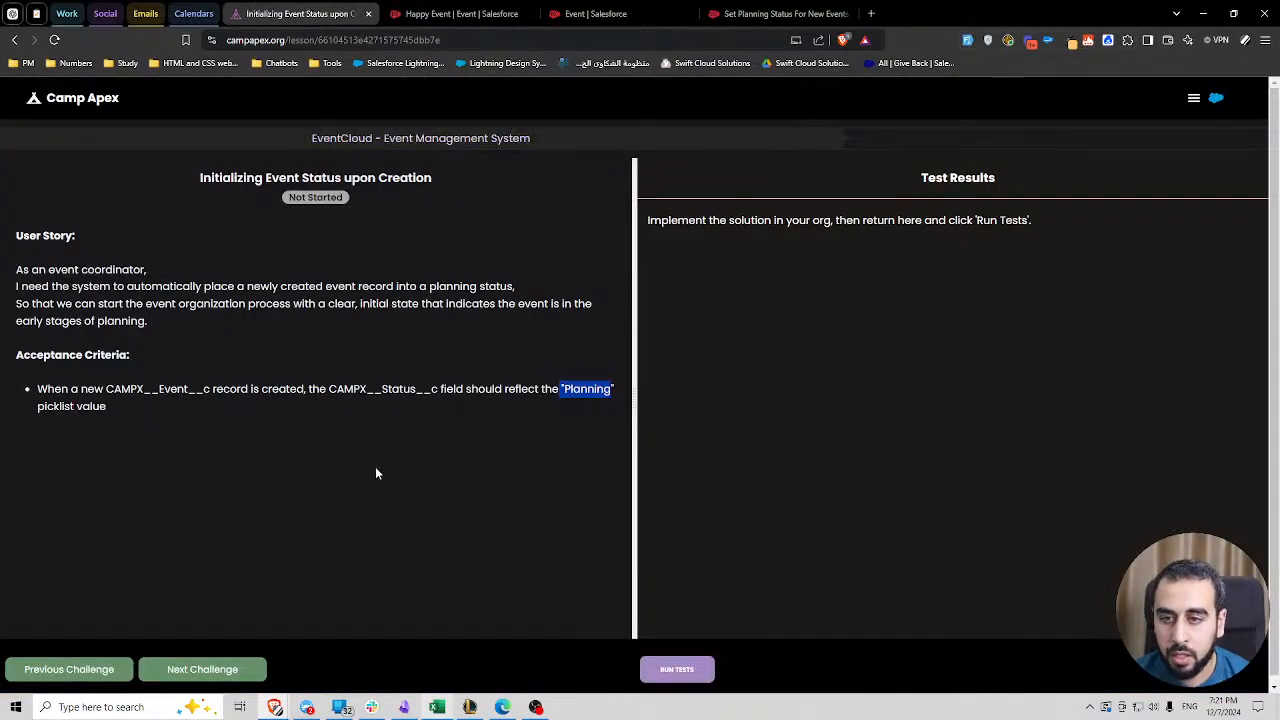
click(220, 672)
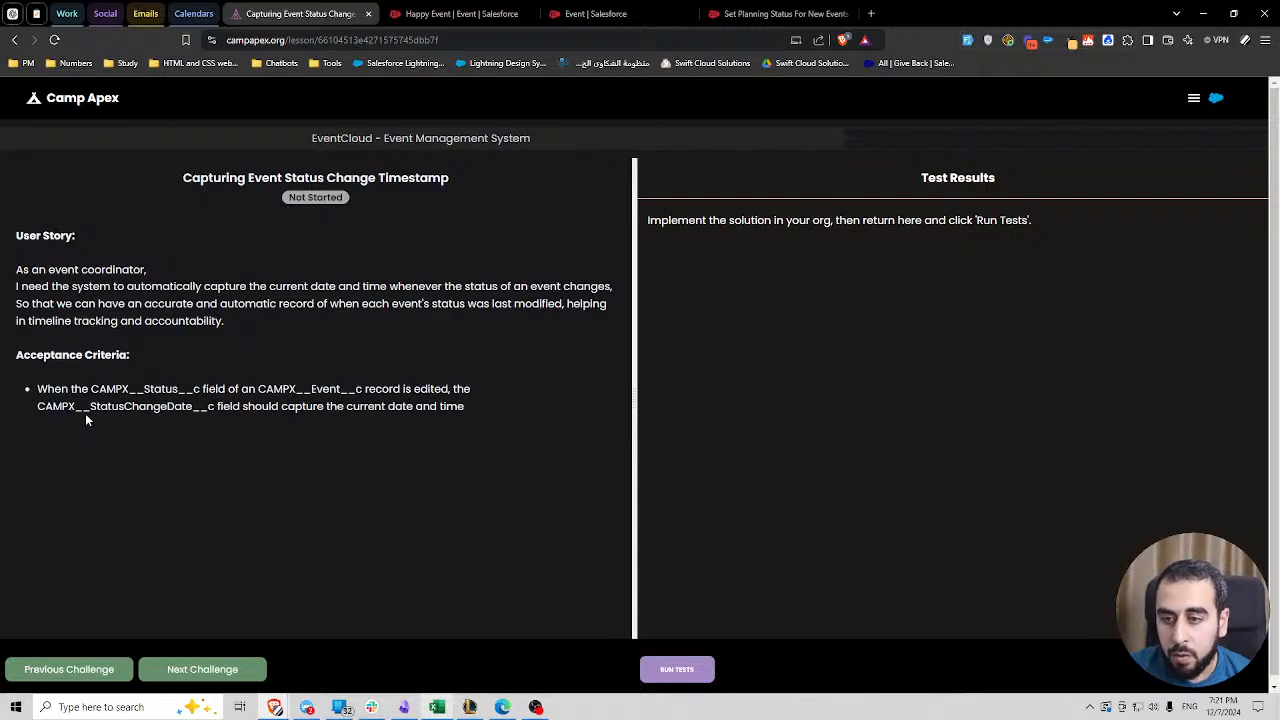
drag(145, 390, 178, 390)
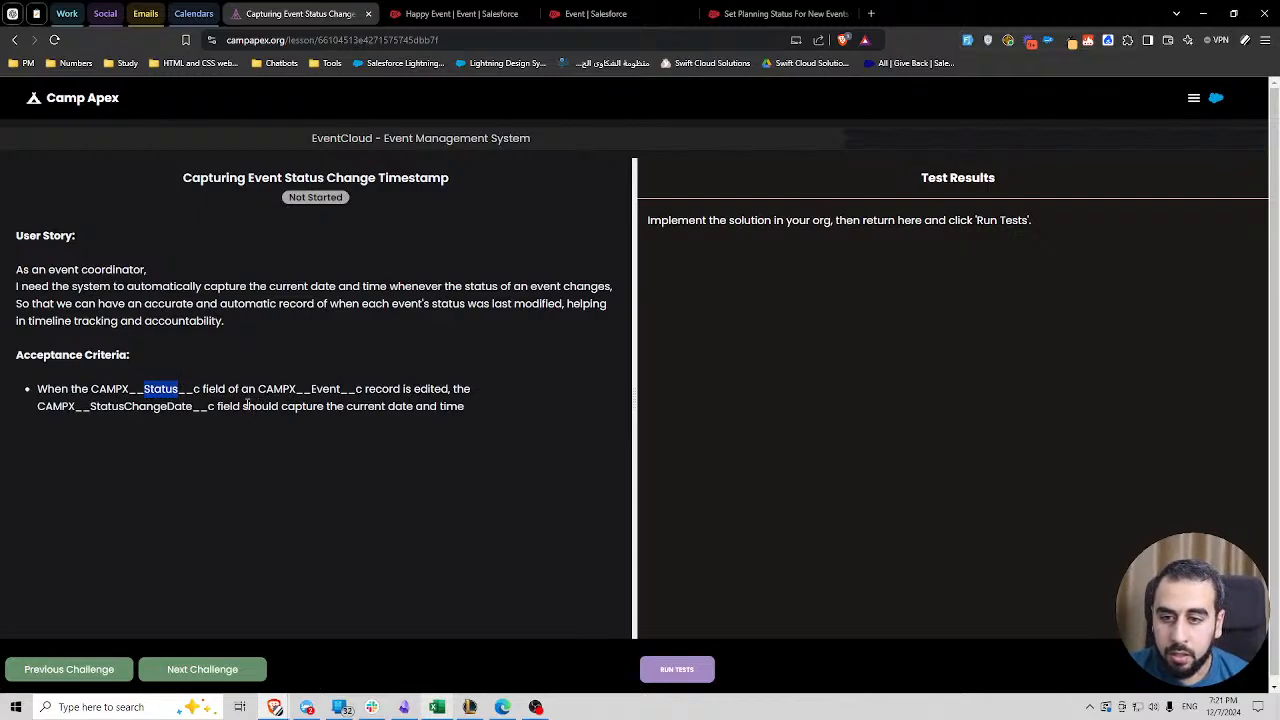
drag(311, 389, 338, 389)
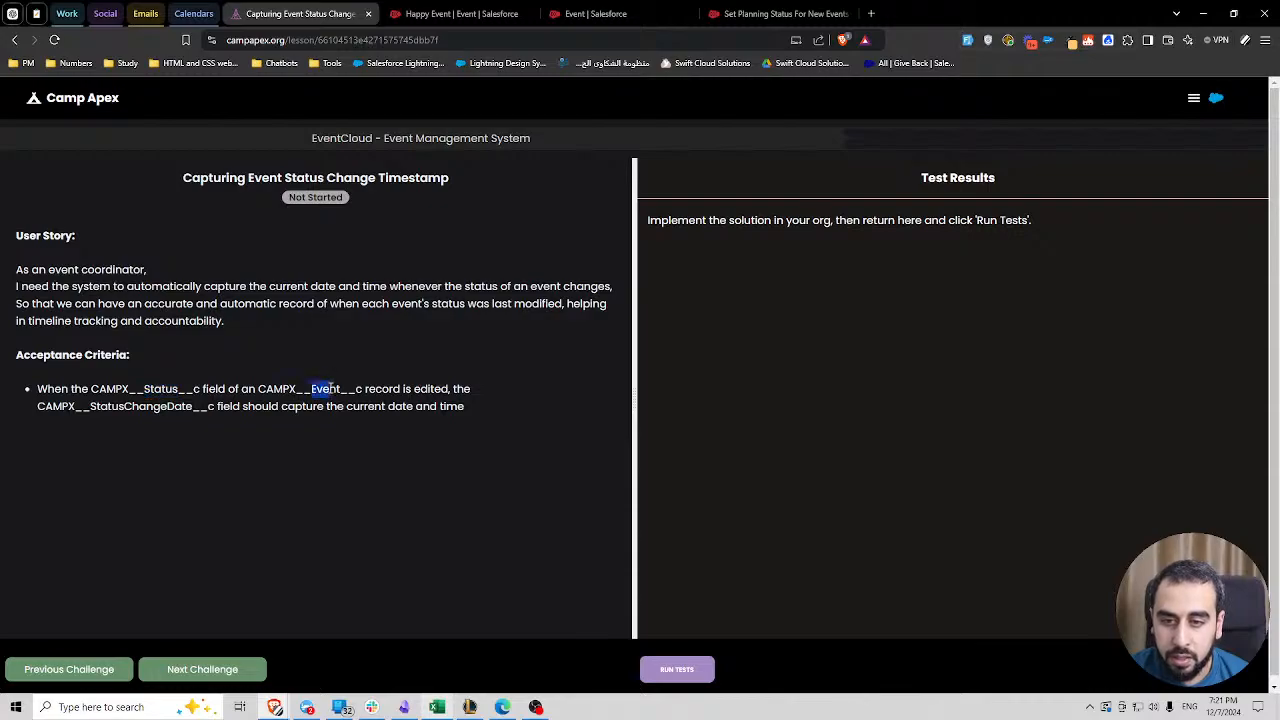
click(428, 390)
double_click(428, 390)
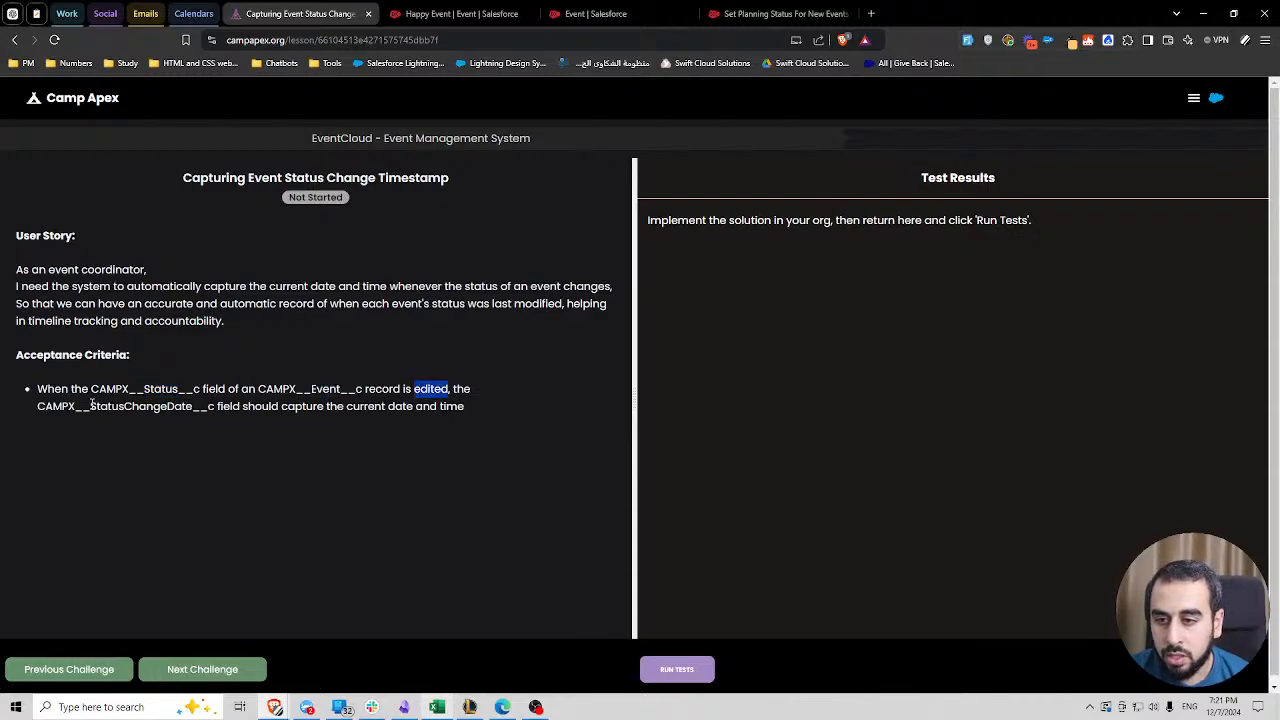
drag(91, 405, 192, 406)
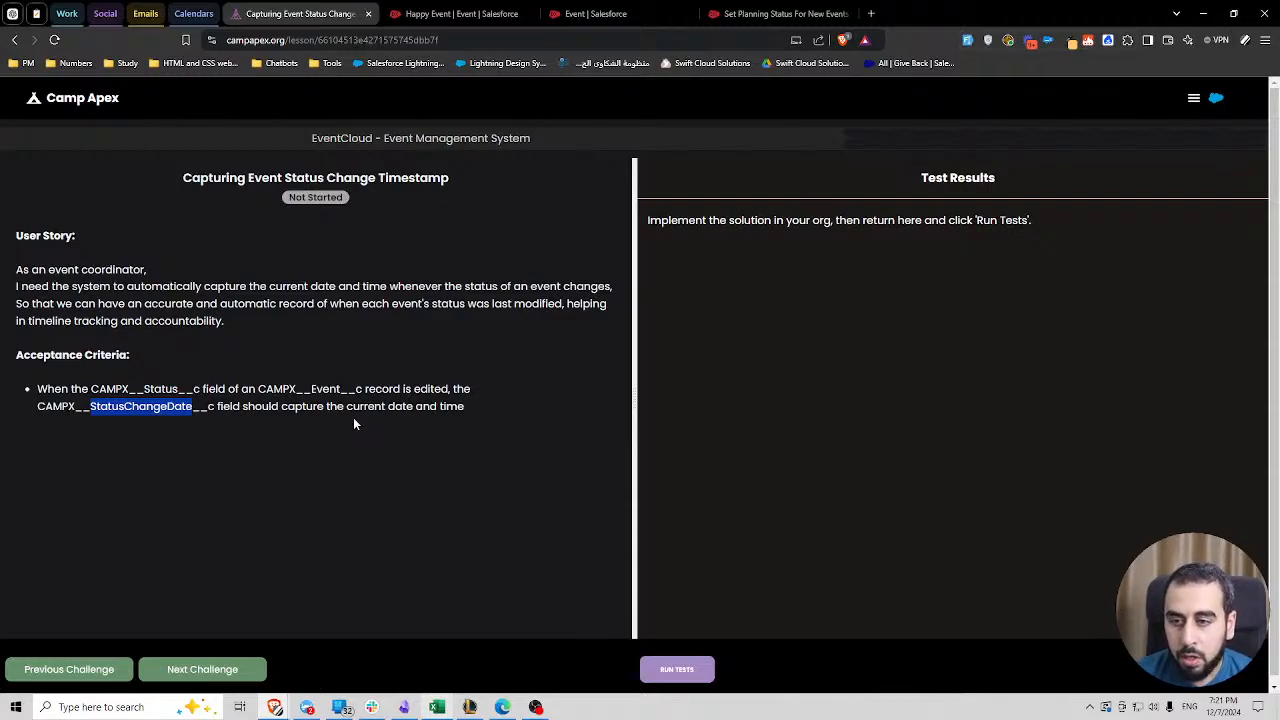
double_click(162, 406)
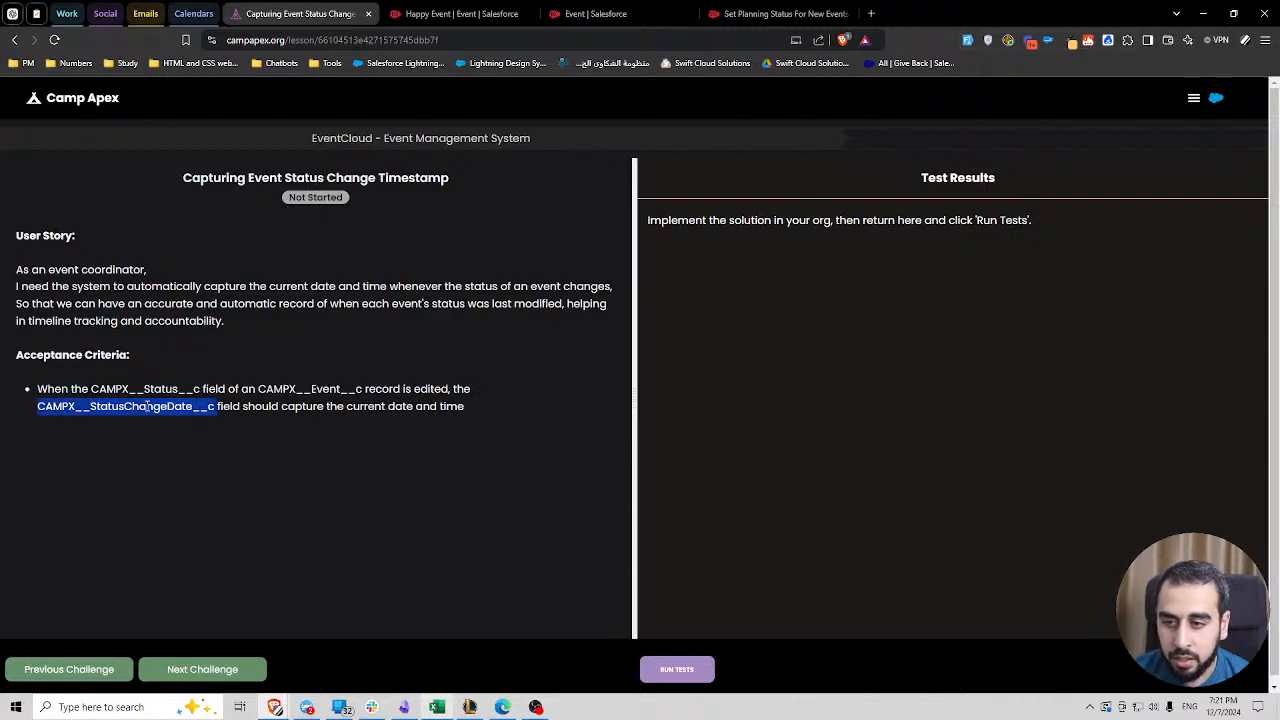
- Switch to the Happy Event record and inspect its Status Change Date and Status fields in edit mode, discarding each edit
click(462, 14)
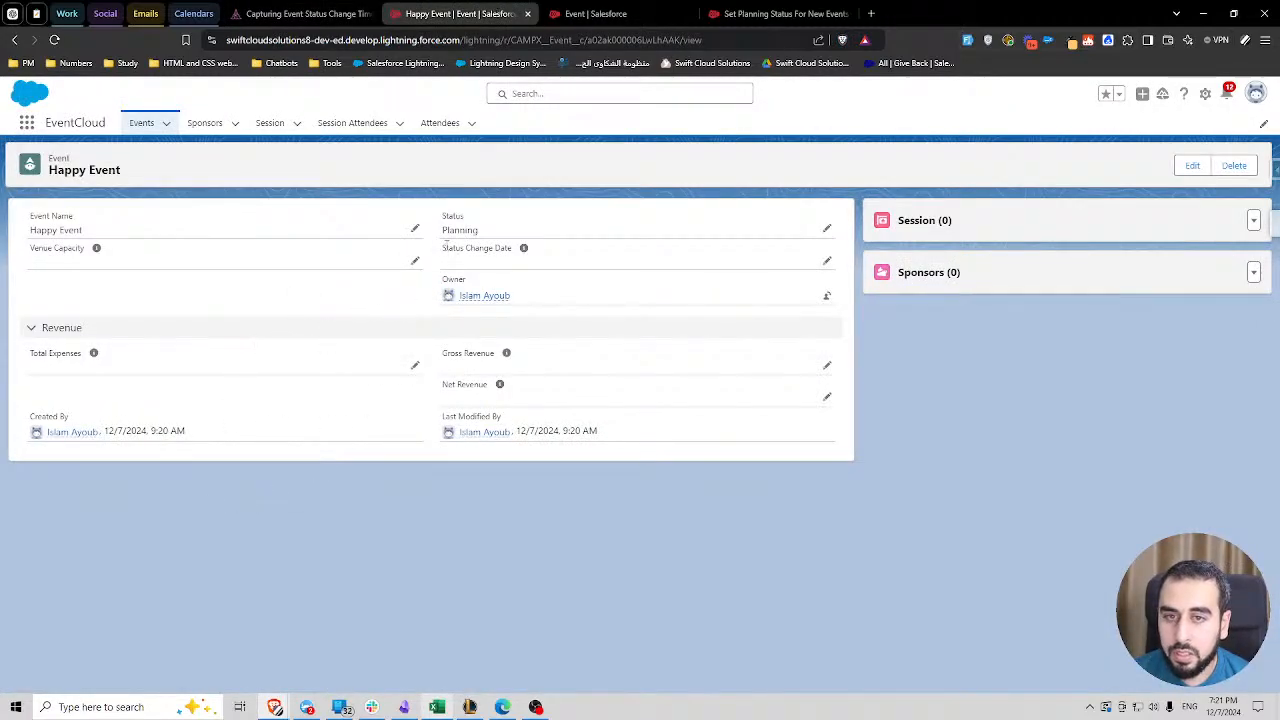
drag(441, 248, 606, 261)
click(826, 261)
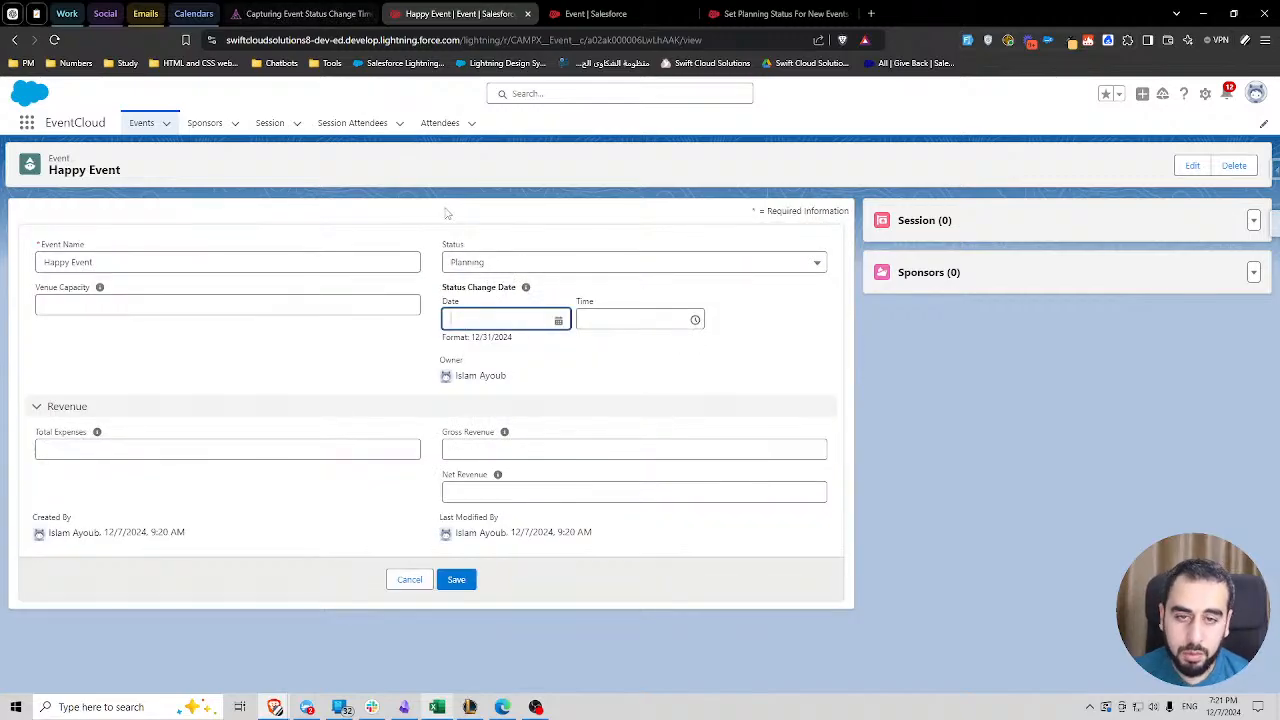
click(305, 13)
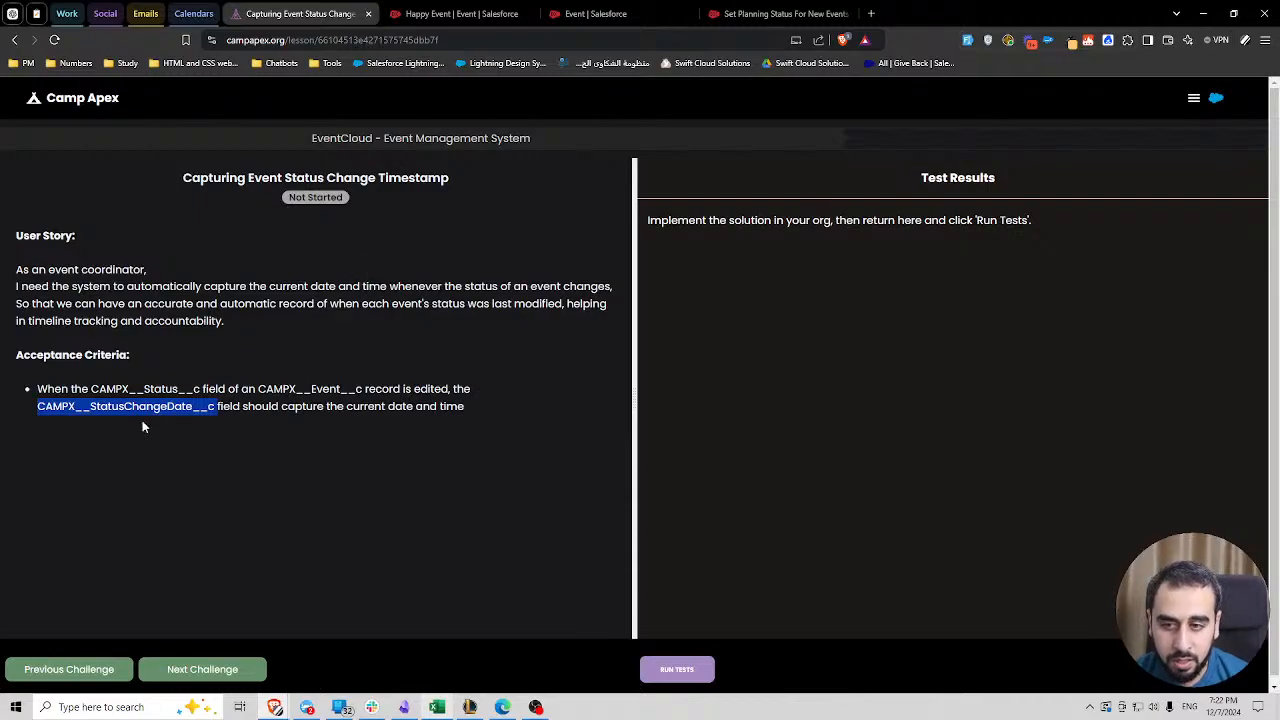
click(461, 13)
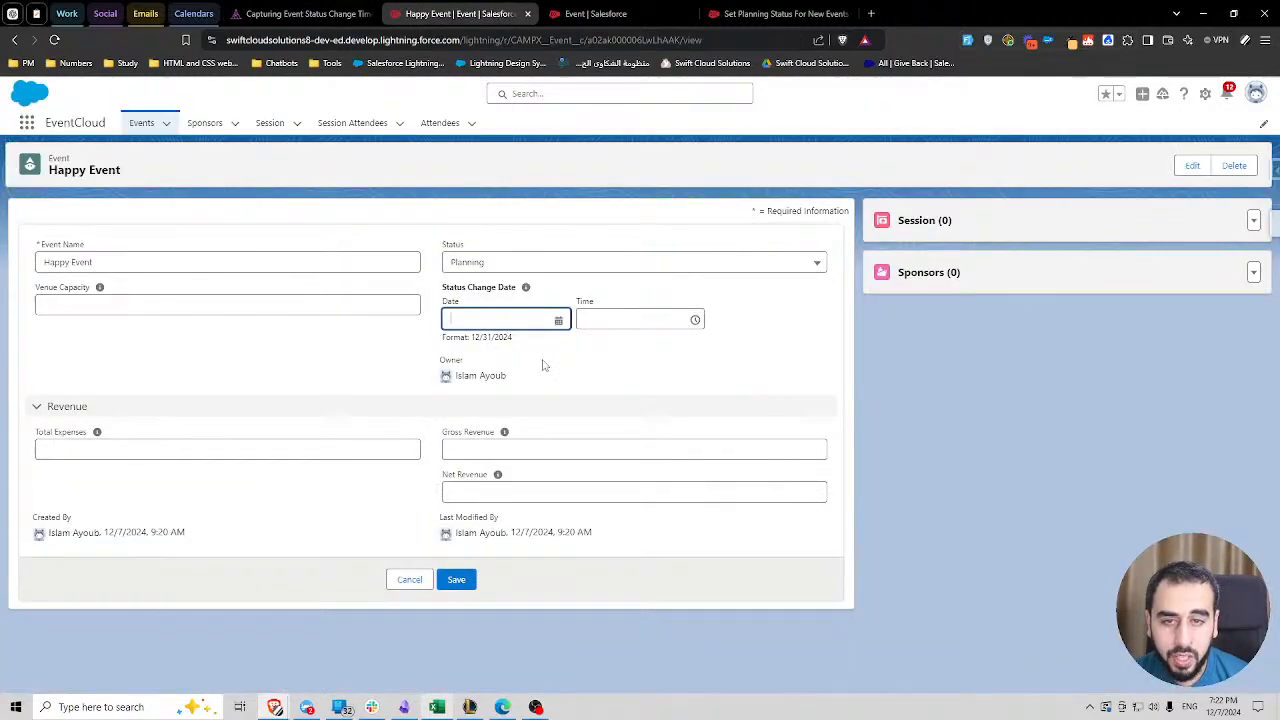
click(594, 320)
click(512, 318)
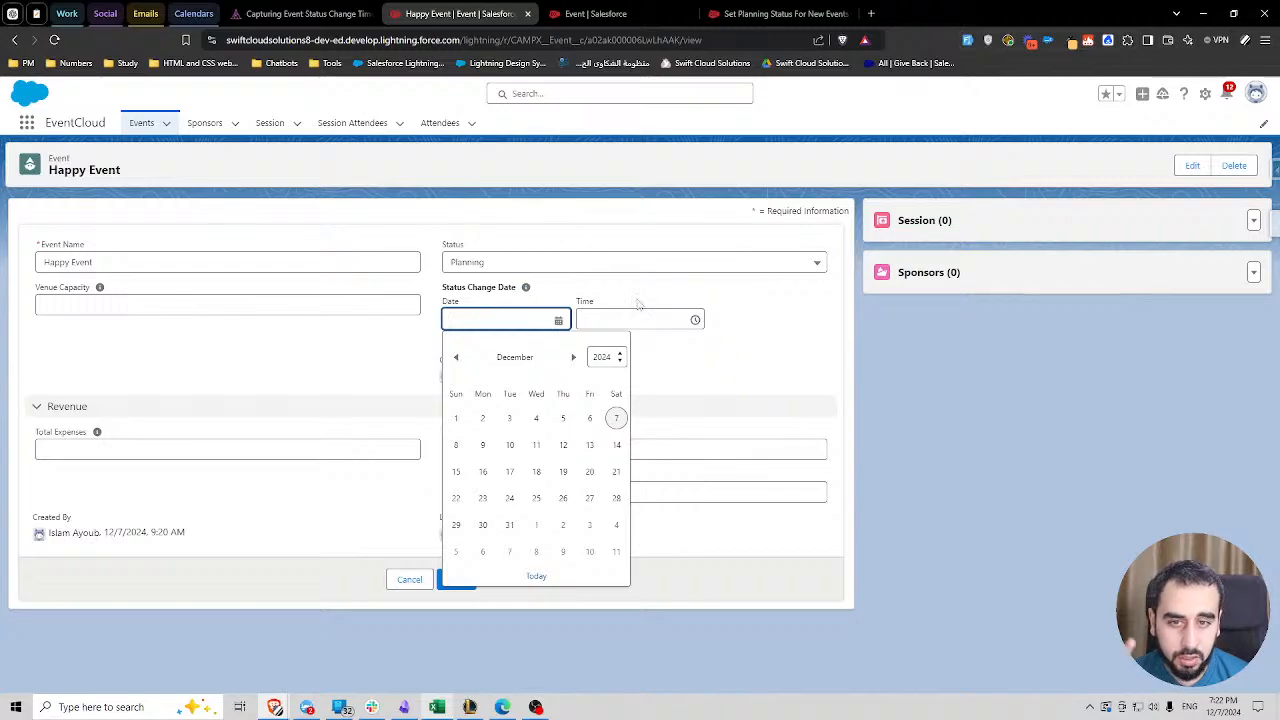
click(774, 316)
click(410, 570)
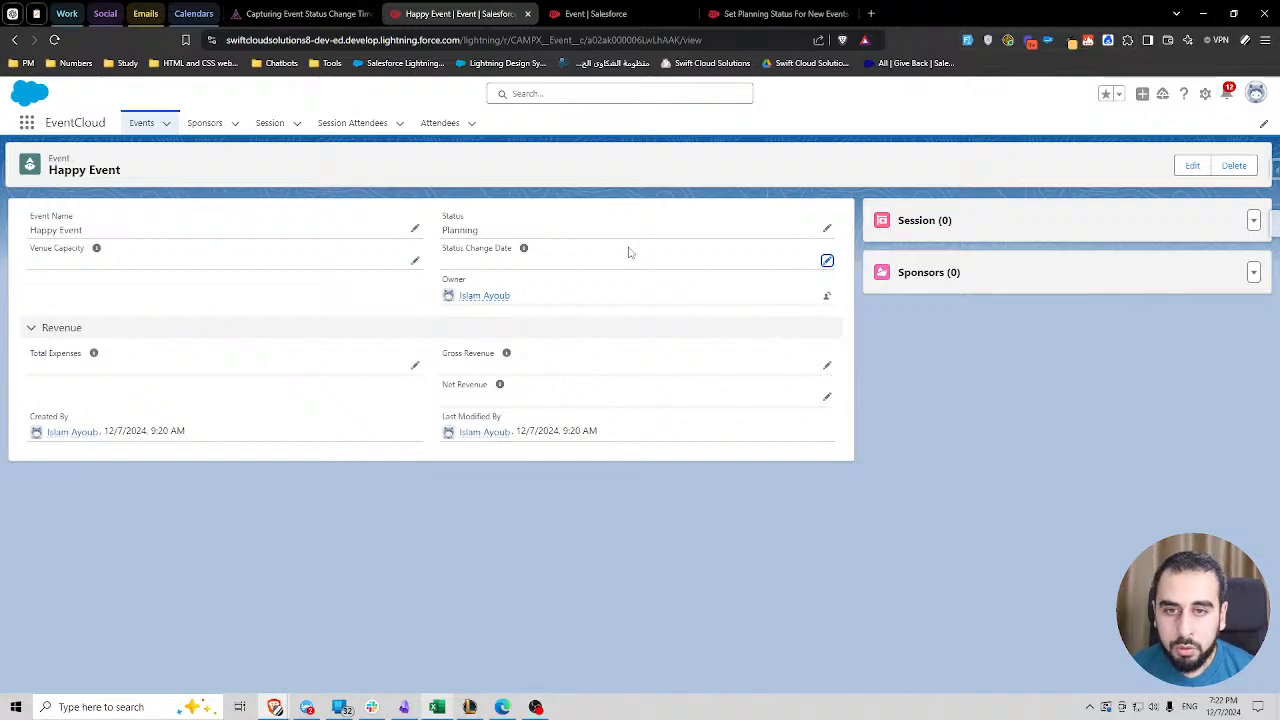
click(828, 231)
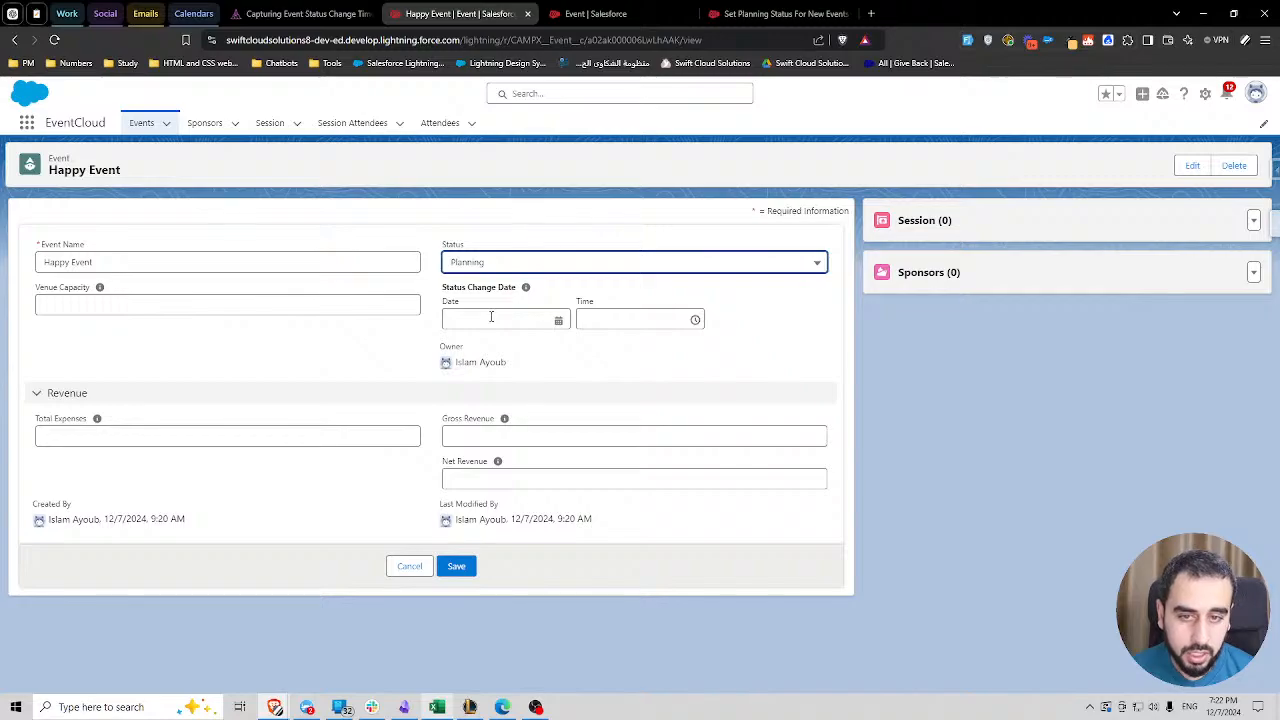
click(430, 572)
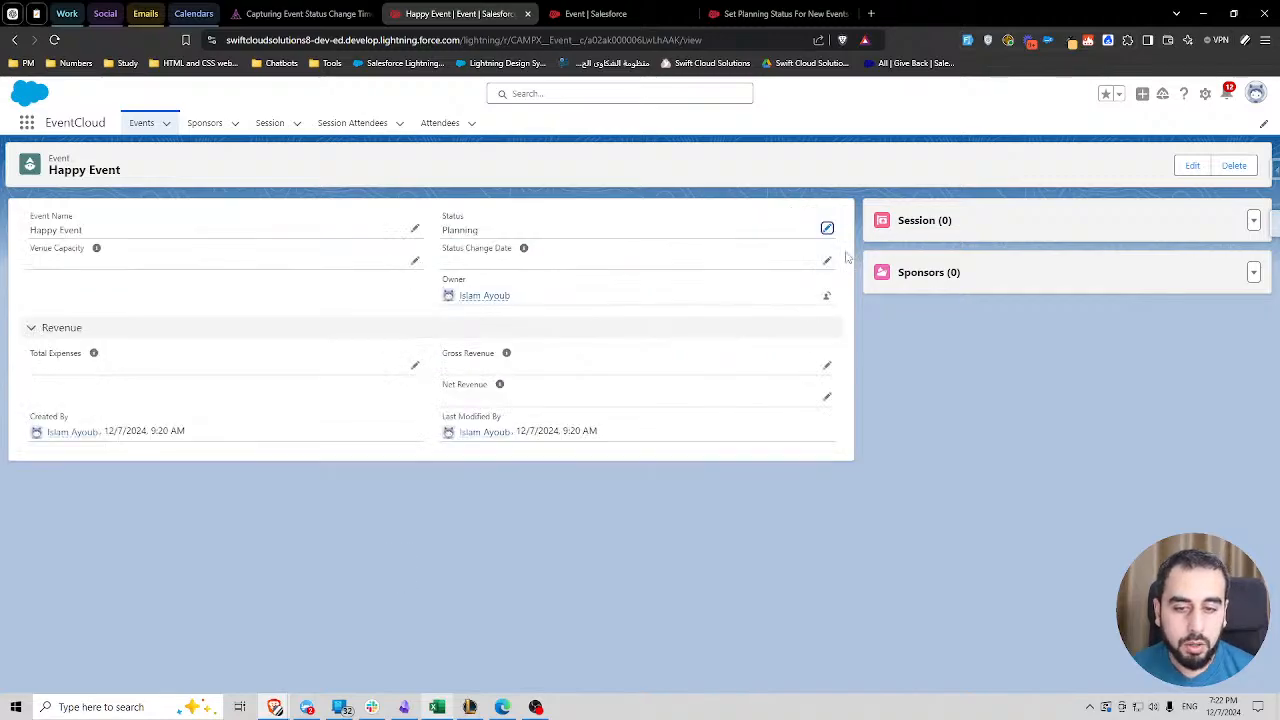
- Open the Event object's setup from the record page and start a new flow from its Flow Triggers
click(1206, 97)
click(1137, 290)
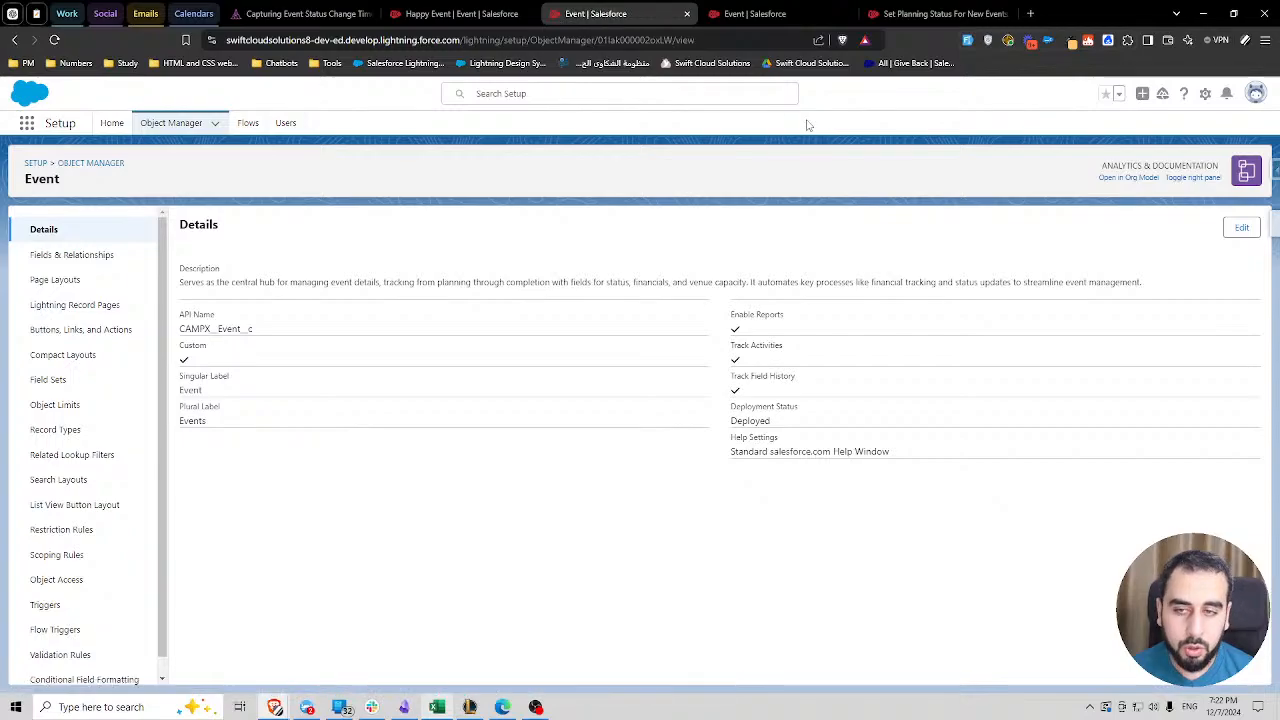
click(72, 630)
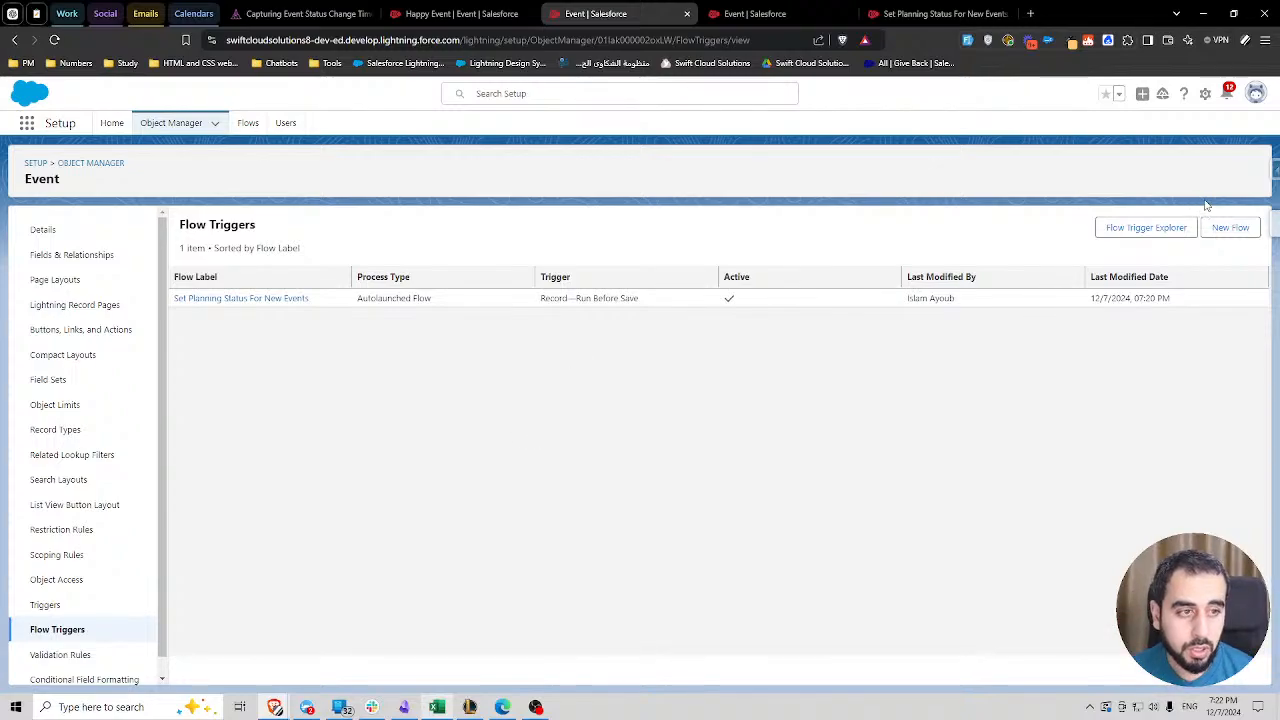
click(1231, 228)
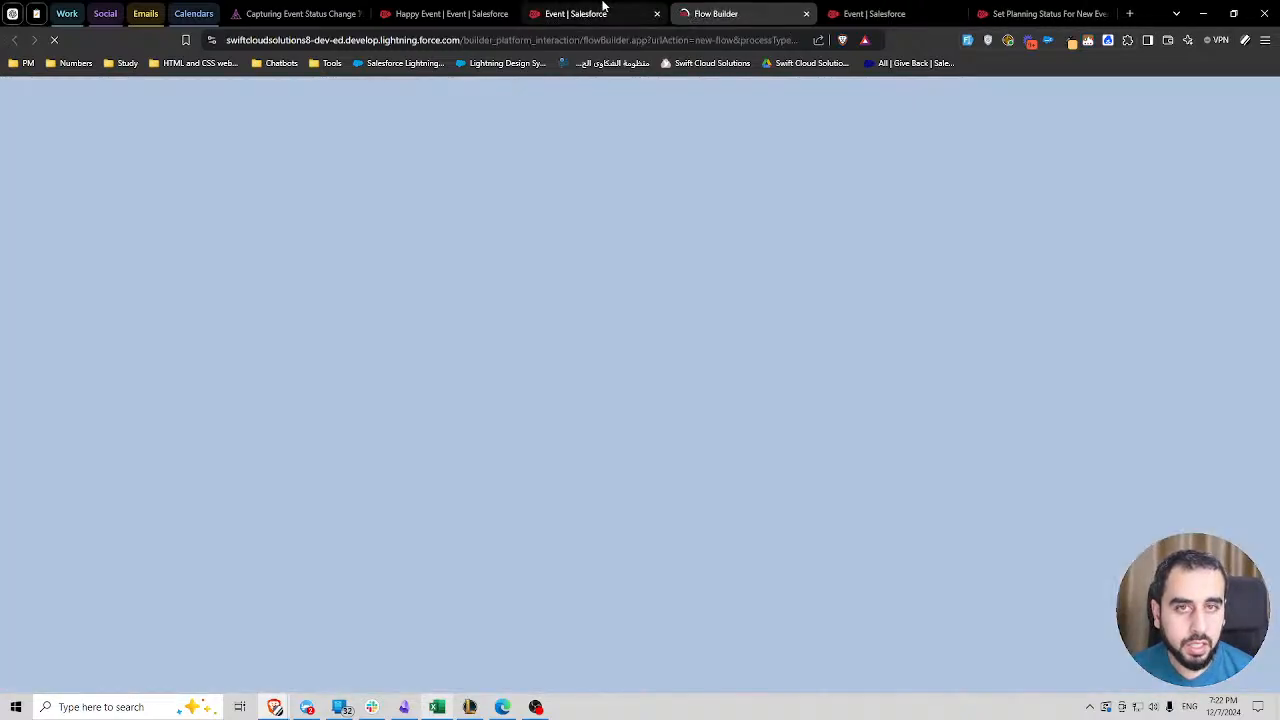
- Close the leftover Event object setup and Set Planning Status For New Events browser tabs, and return to the new flow
click(603, 9)
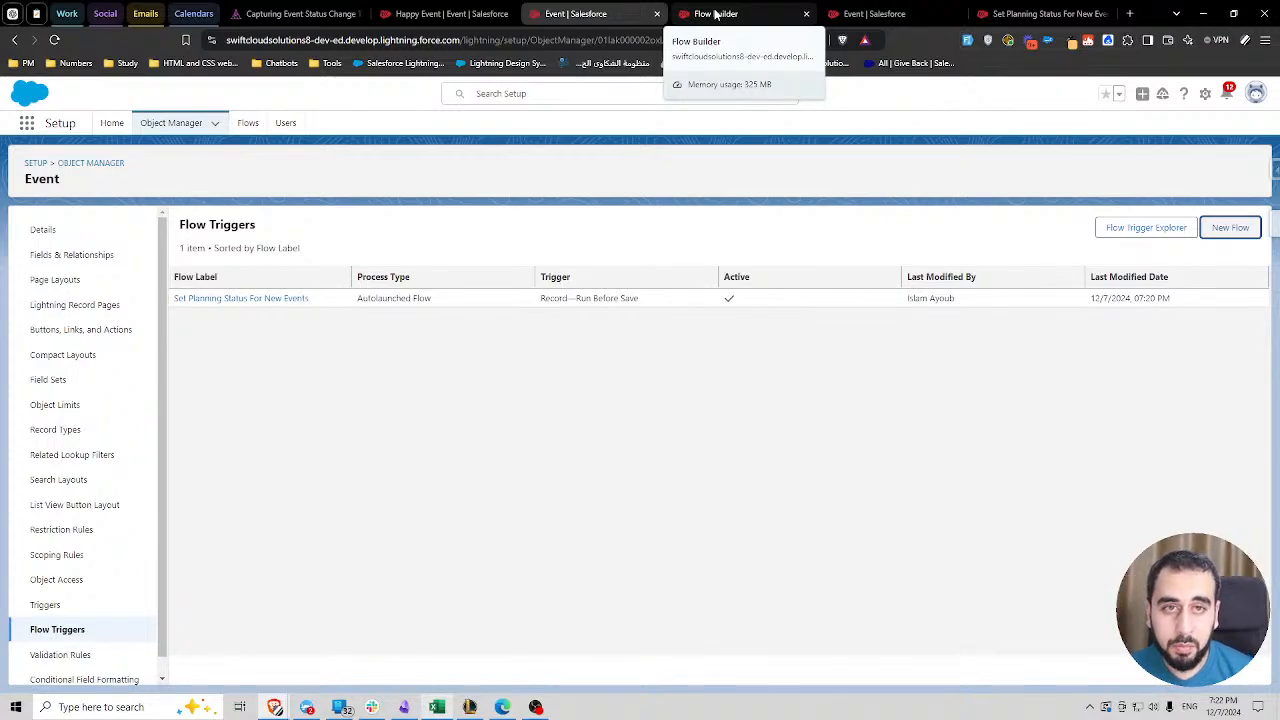
click(870, 14)
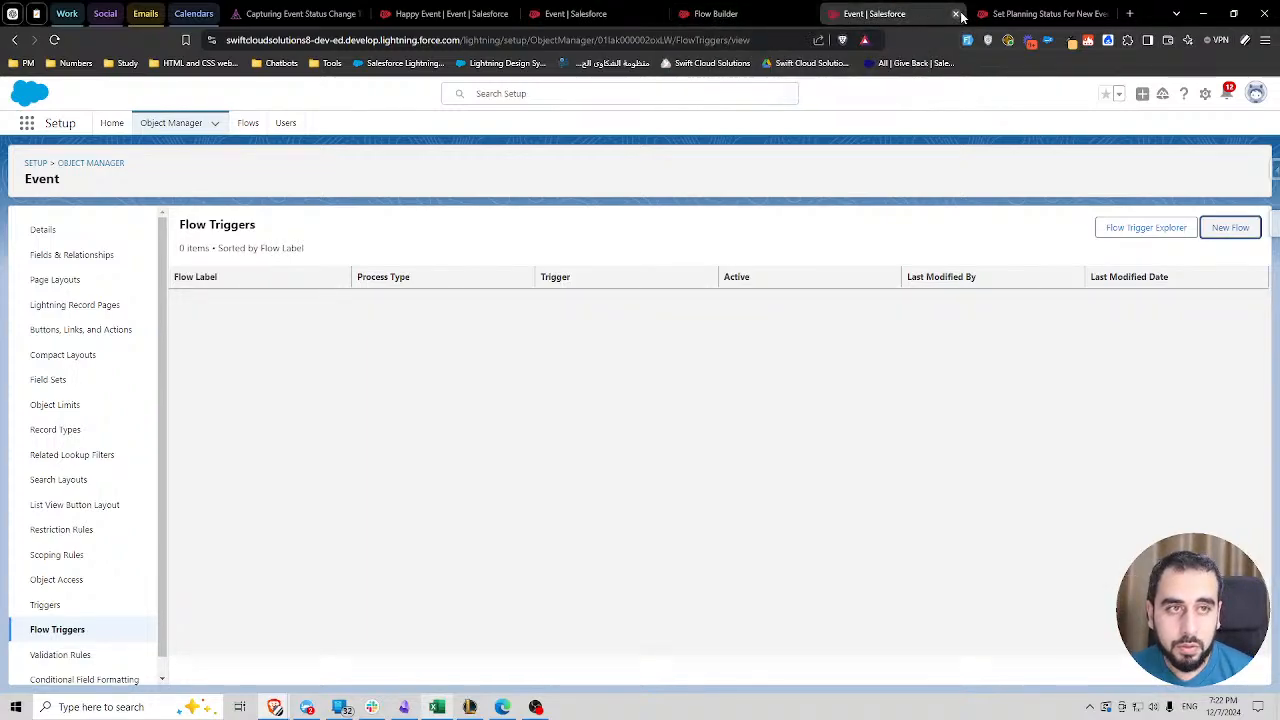
click(957, 14)
click(957, 14)
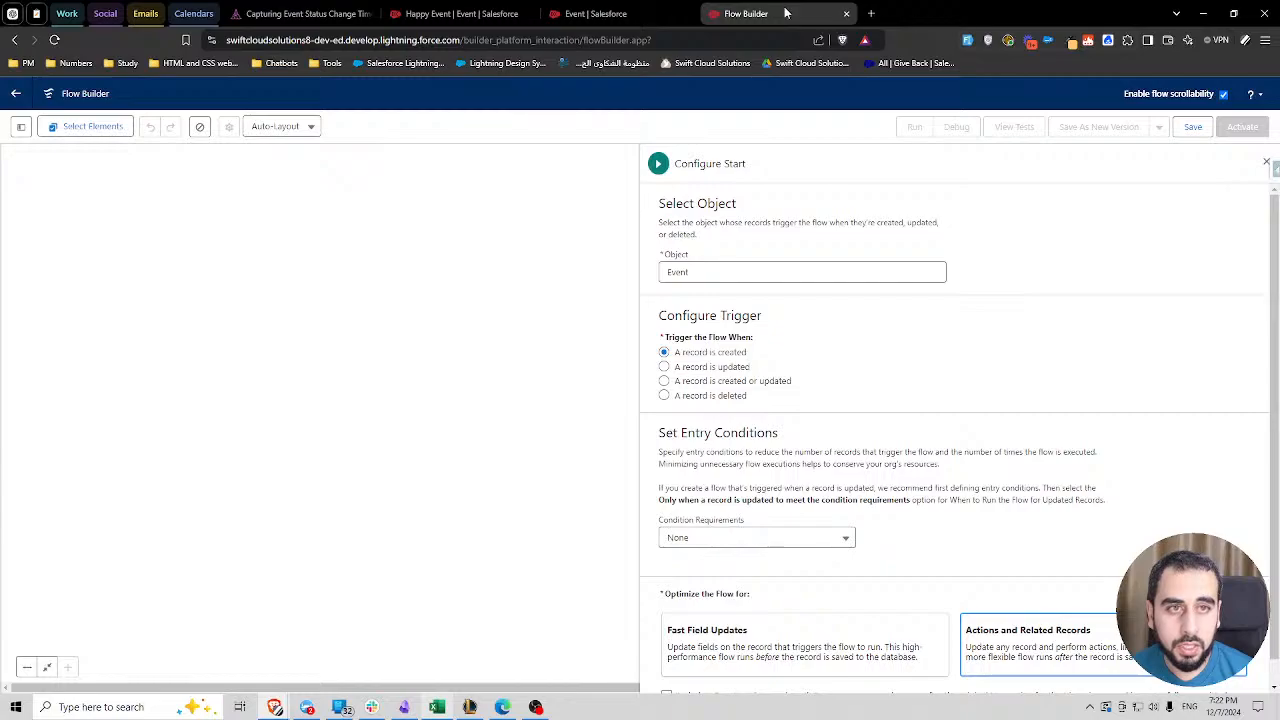
click(600, 14)
click(687, 14)
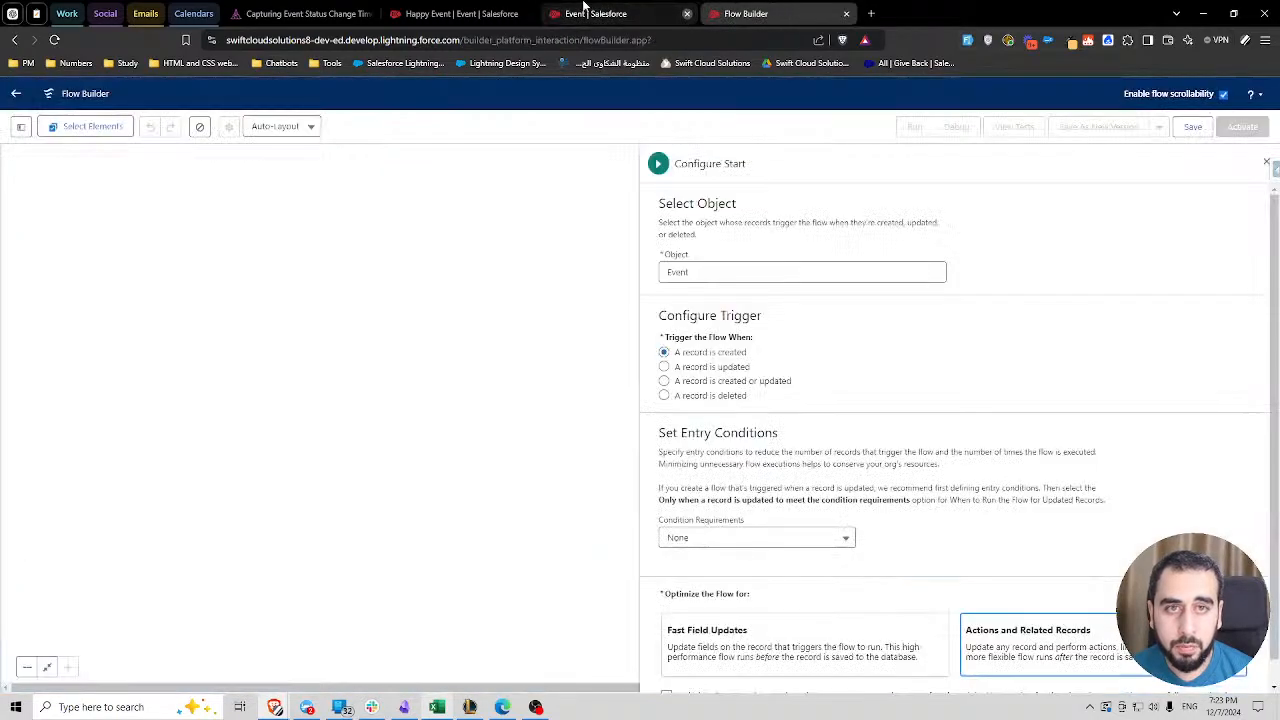
click(490, 12)
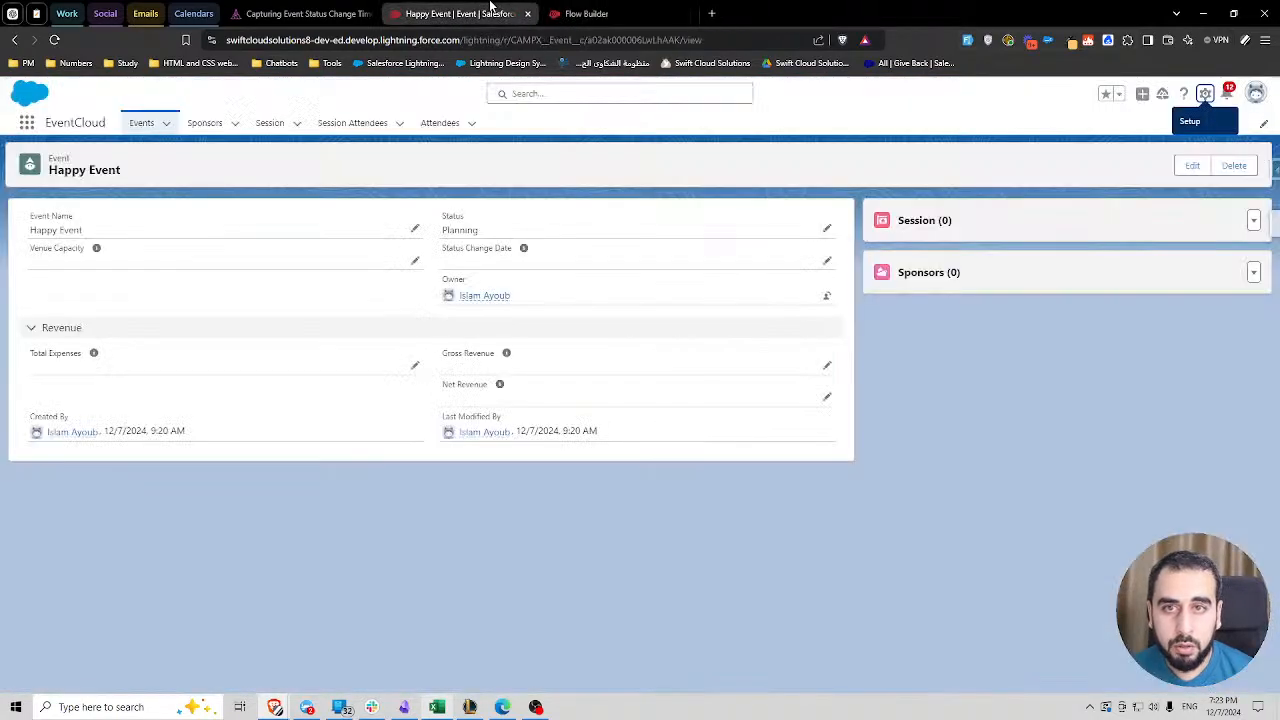
click(612, 12)
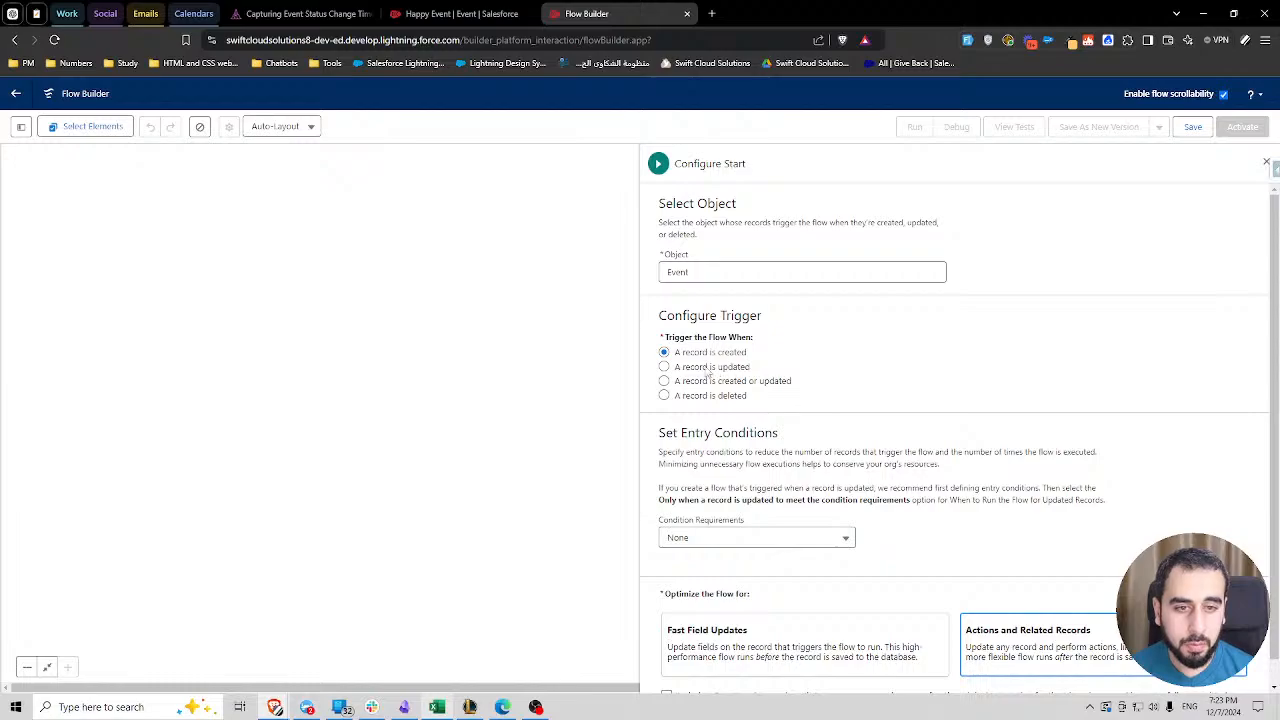
- Reread the Camp Apex acceptance criteria for the StatusChangeDate field and compare them with the new flow's start settings
click(300, 13)
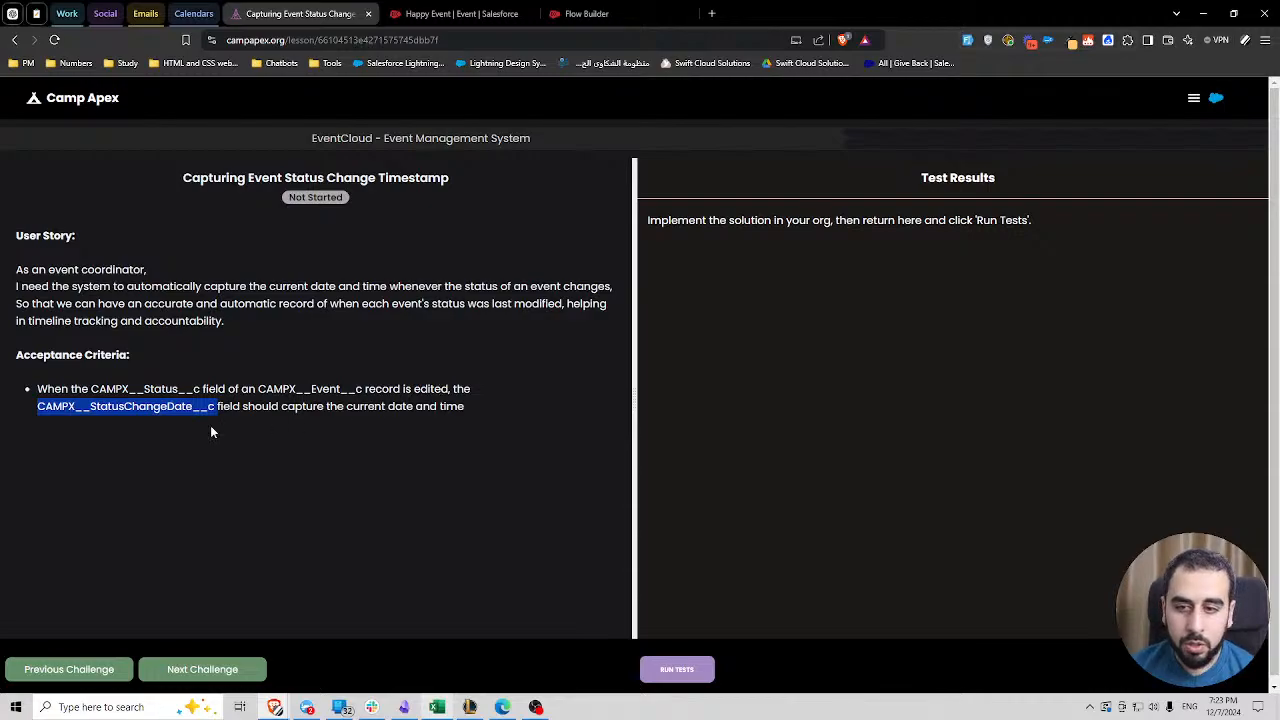
click(110, 415)
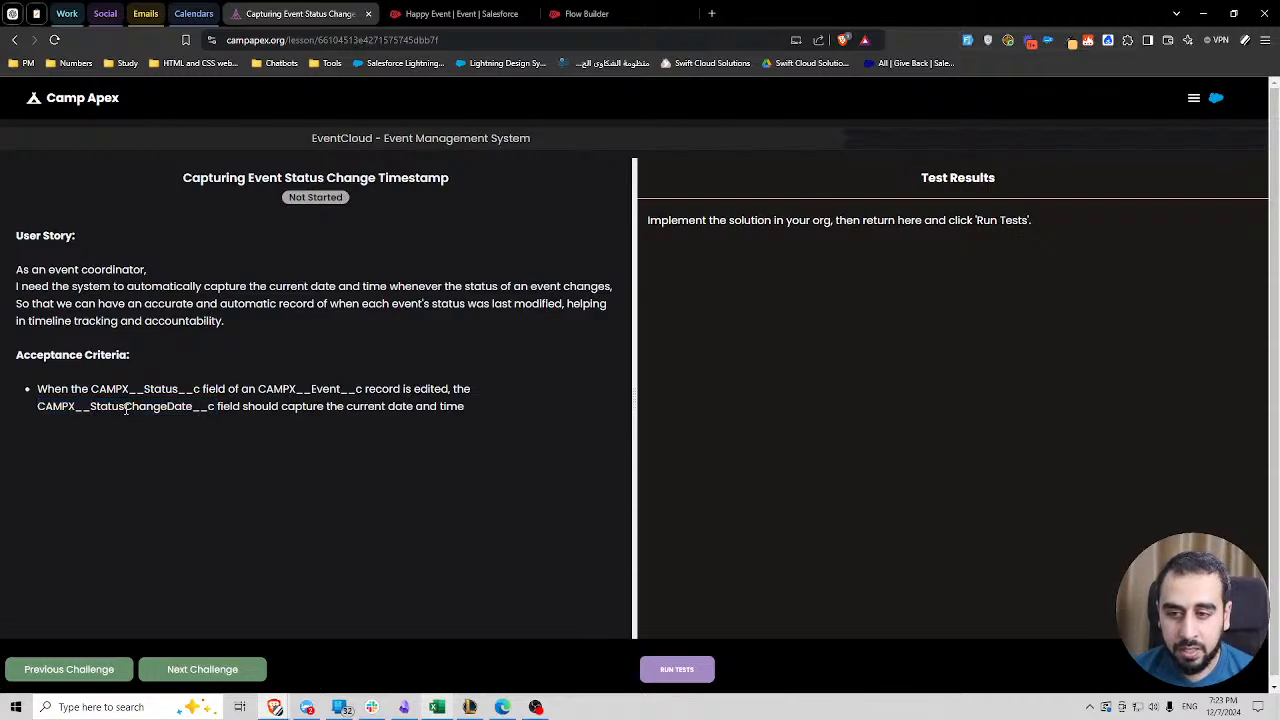
drag(124, 409, 167, 408)
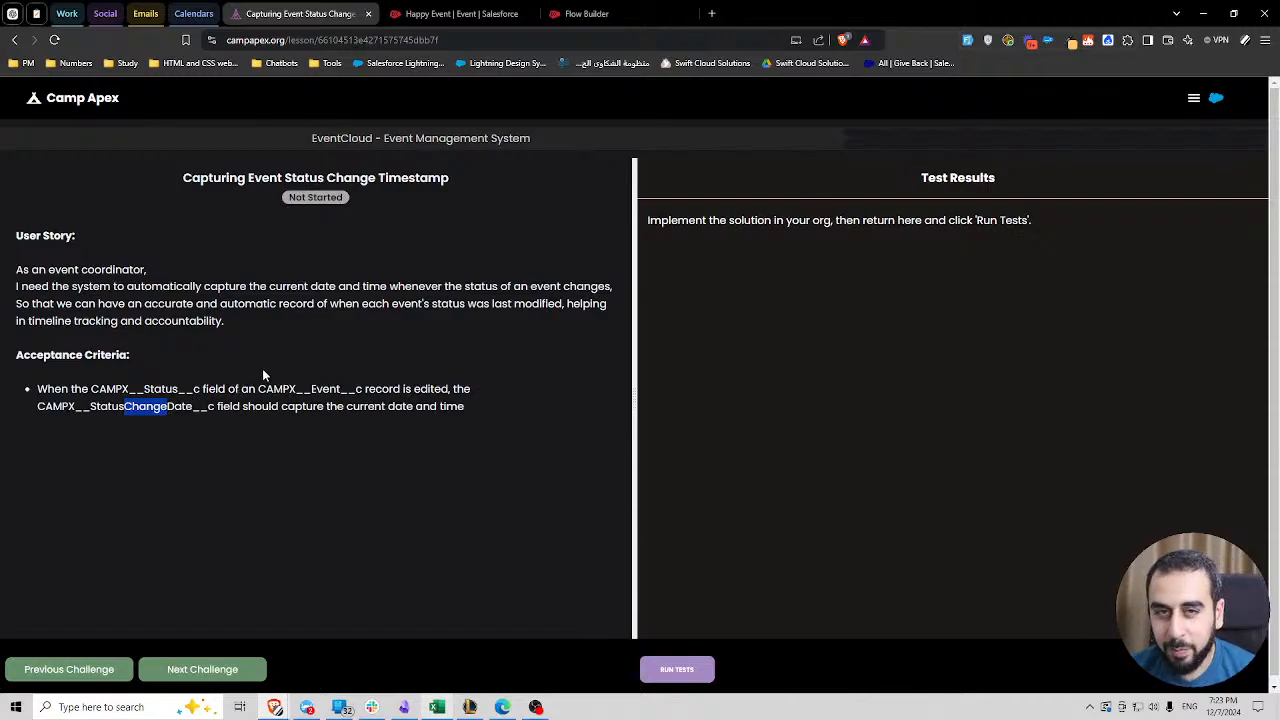
click(580, 13)
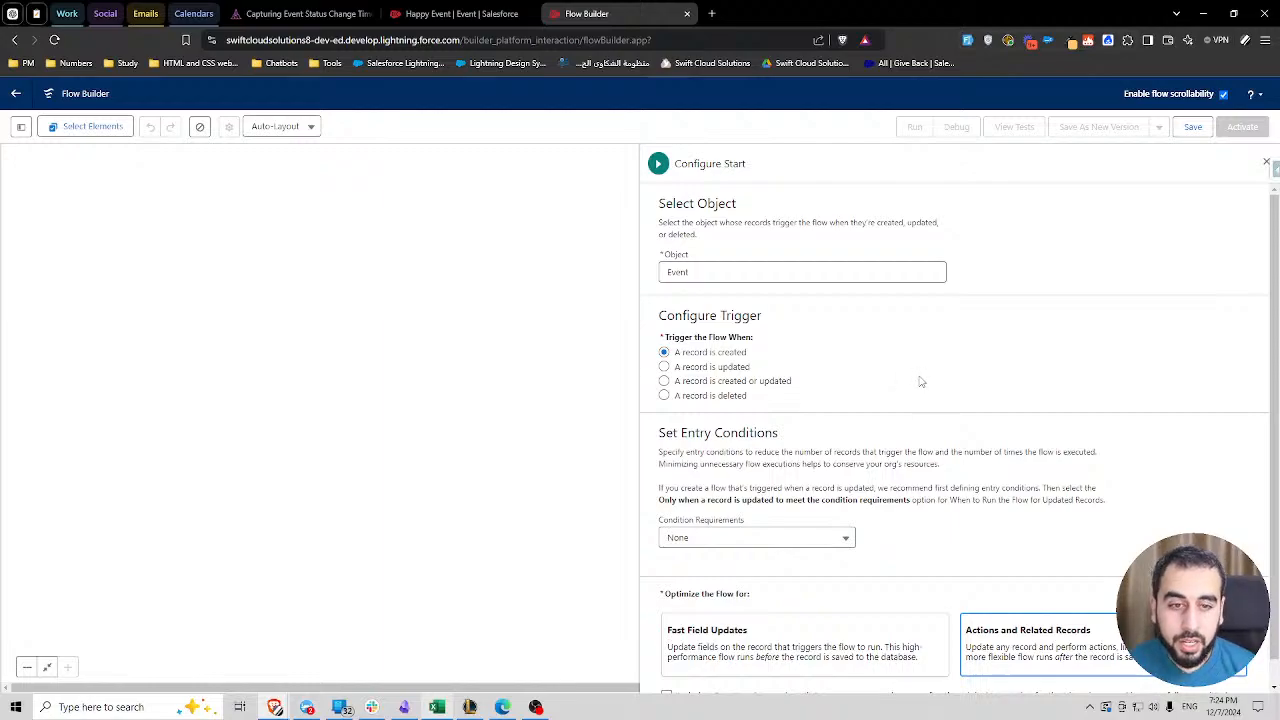
click(300, 13)
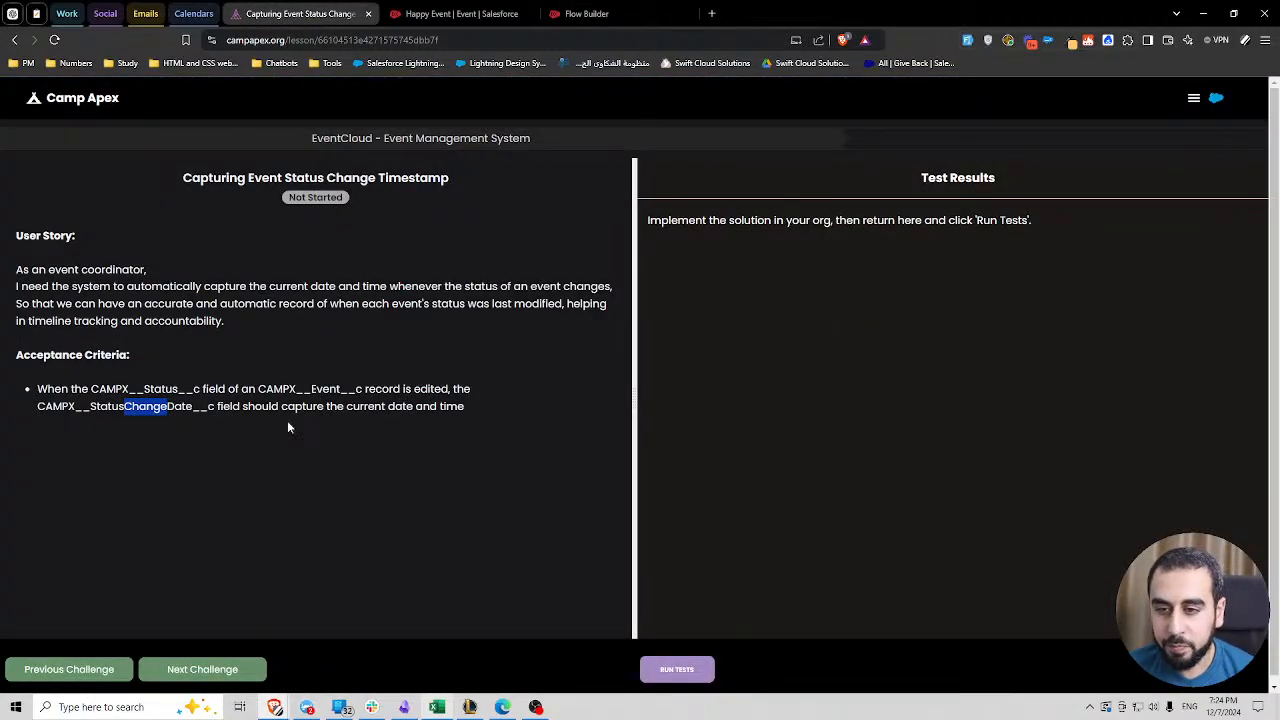
click(587, 13)
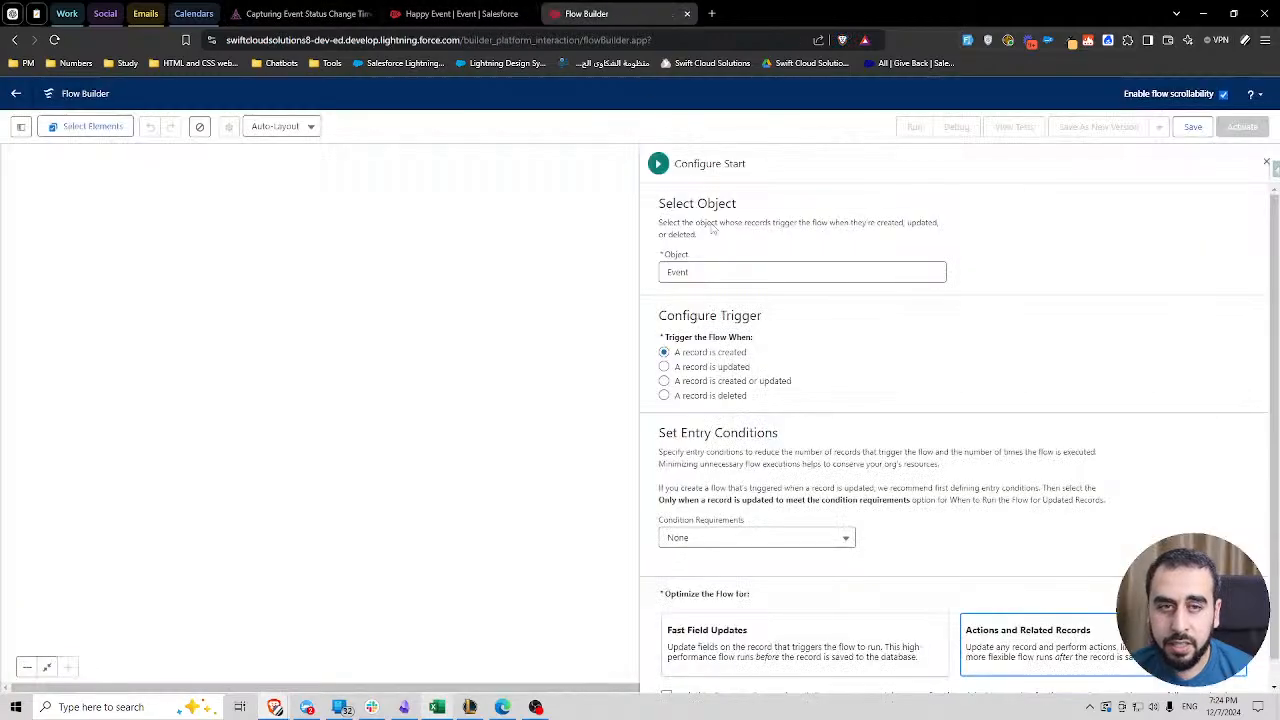
- Set the flow to trigger when a record is updated and recheck the Status field criterion in Camp Apex
click(726, 369)
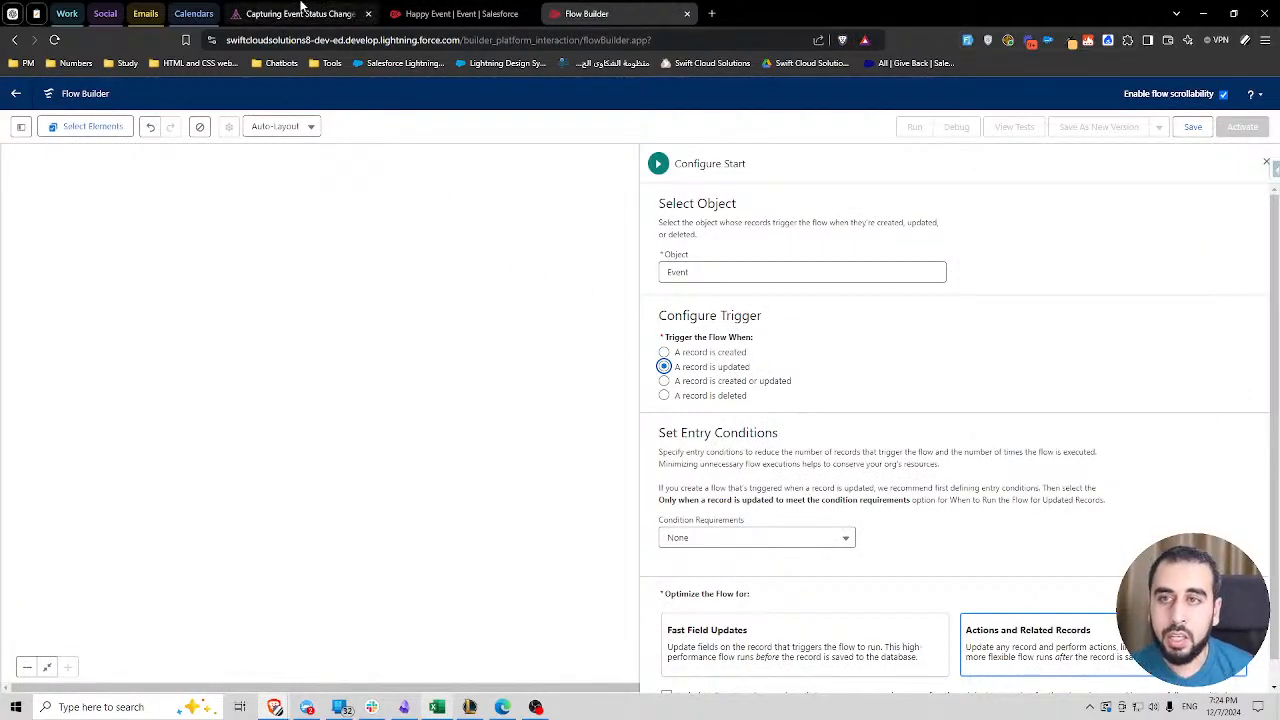
click(301, 10)
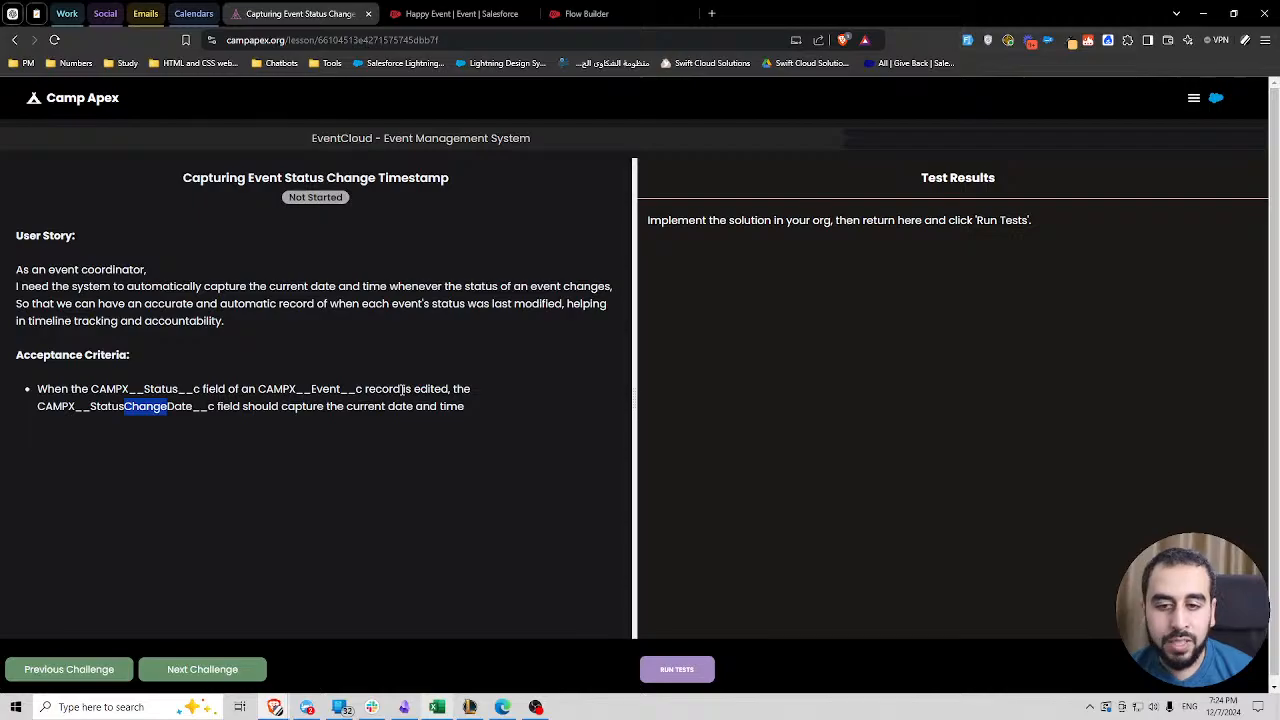
double_click(166, 389)
click(586, 14)
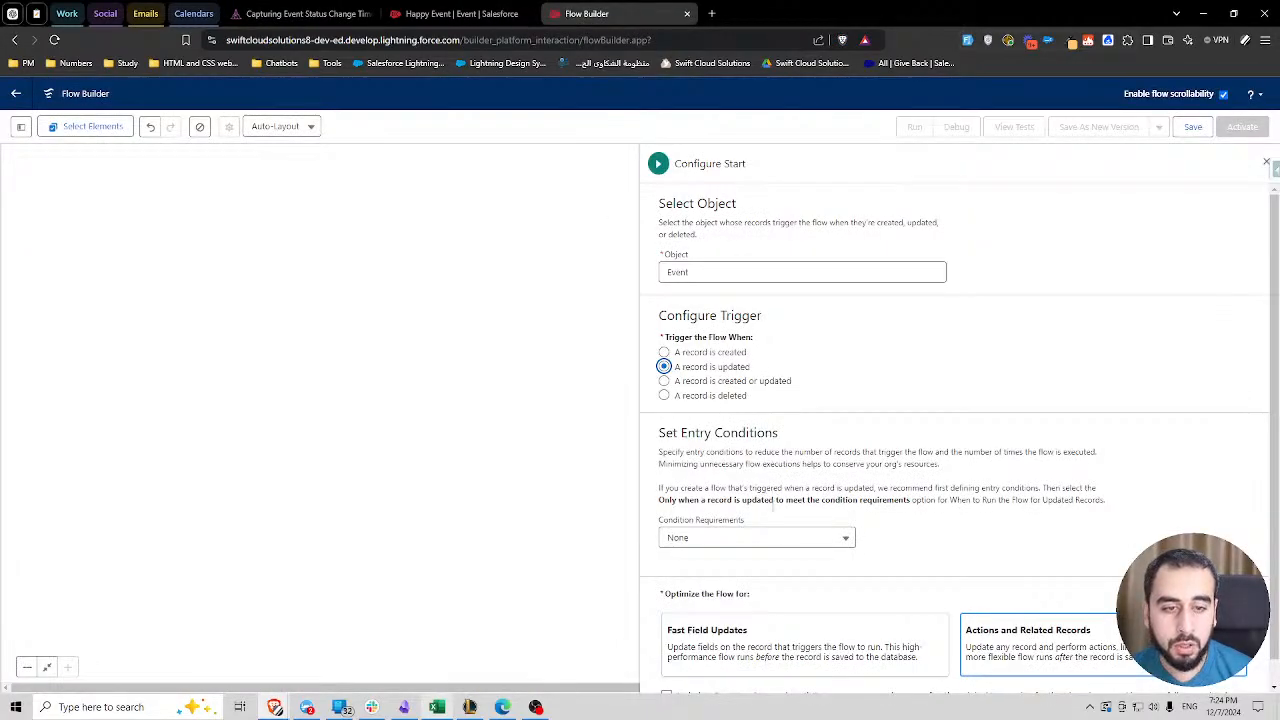
- Require all entry conditions to be met and add the condition CAMPX__Status__c Is Changed True
click(757, 537)
click(710, 438)
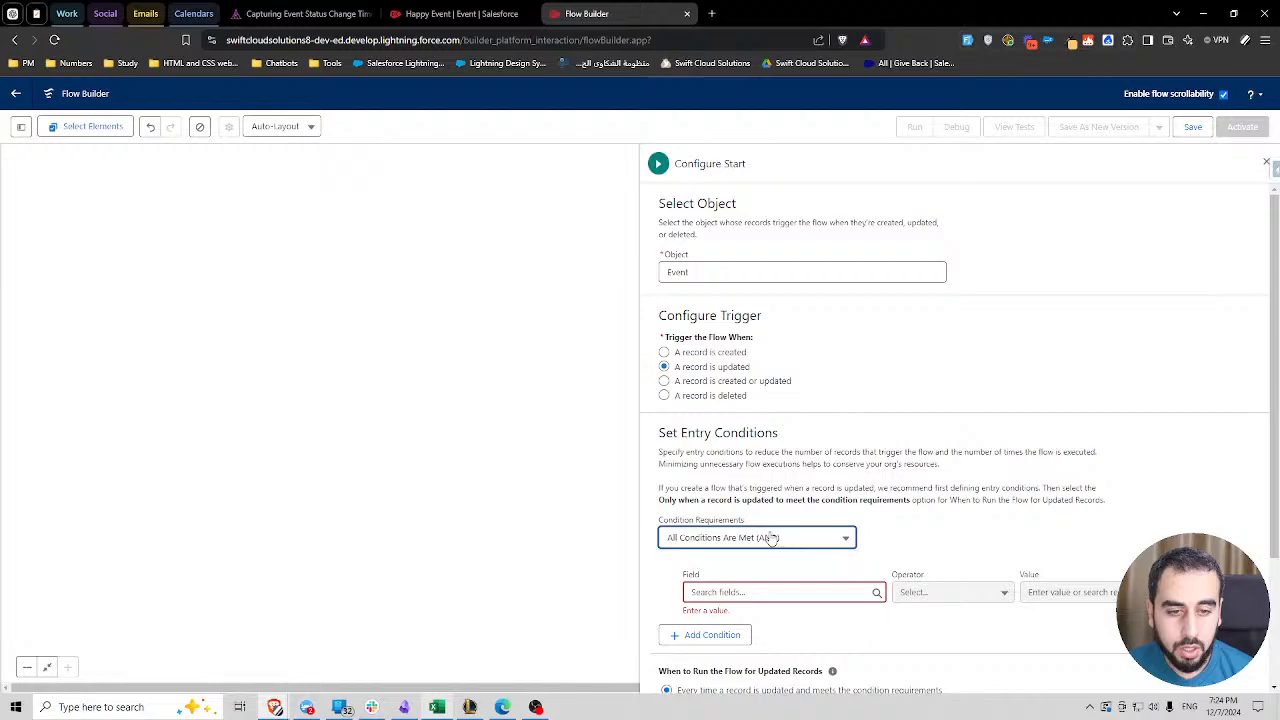
click(730, 590)
text(status)
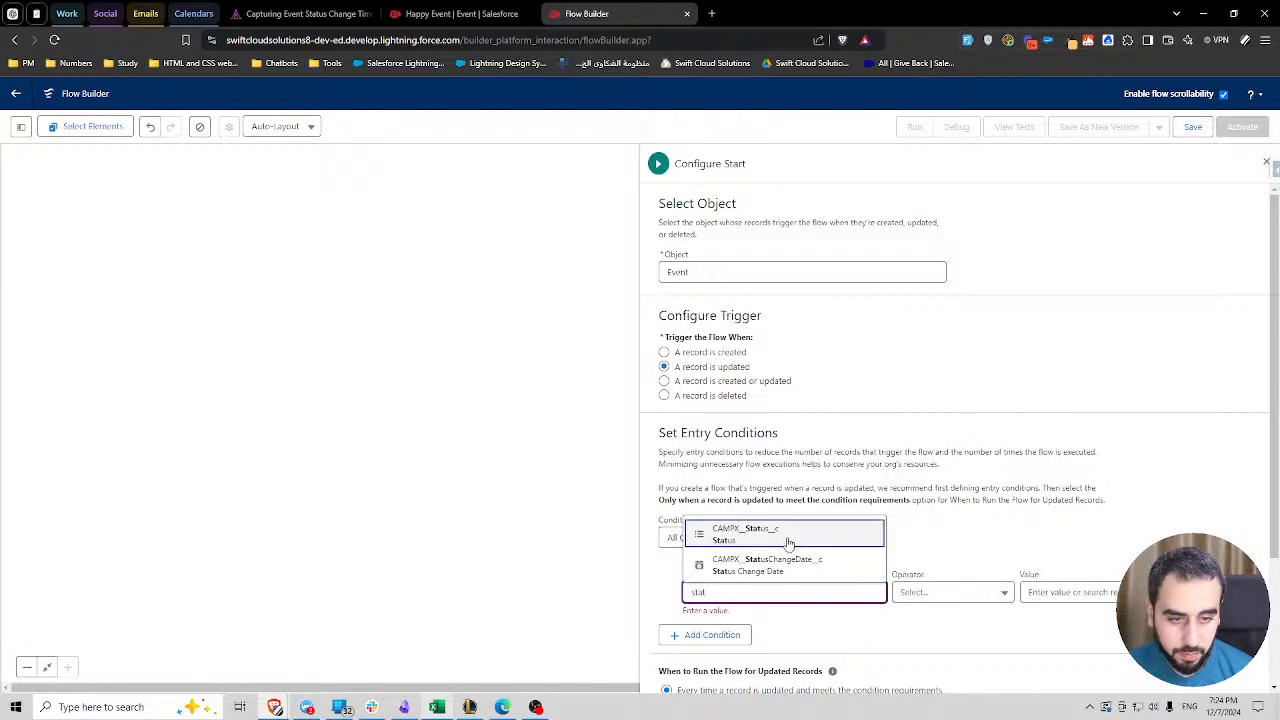
click(771, 528)
scroll(970, 590, down, 2)
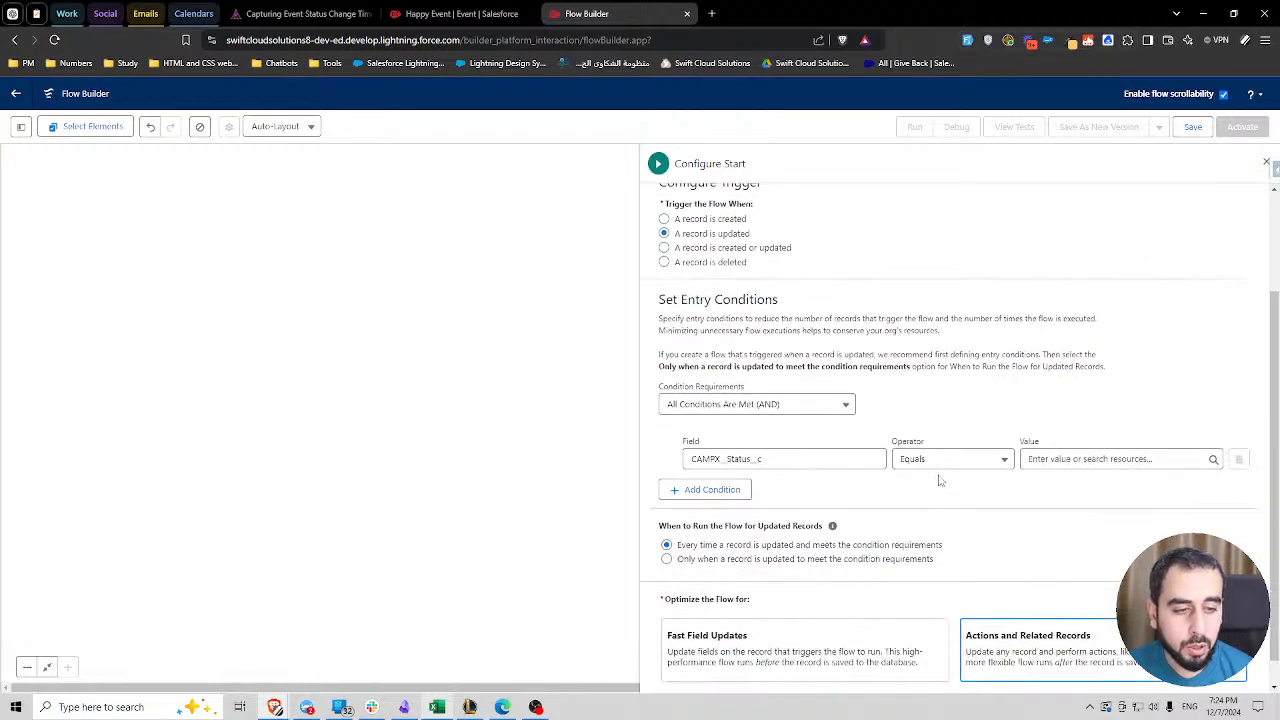
click(942, 460)
click(942, 432)
click(1110, 459)
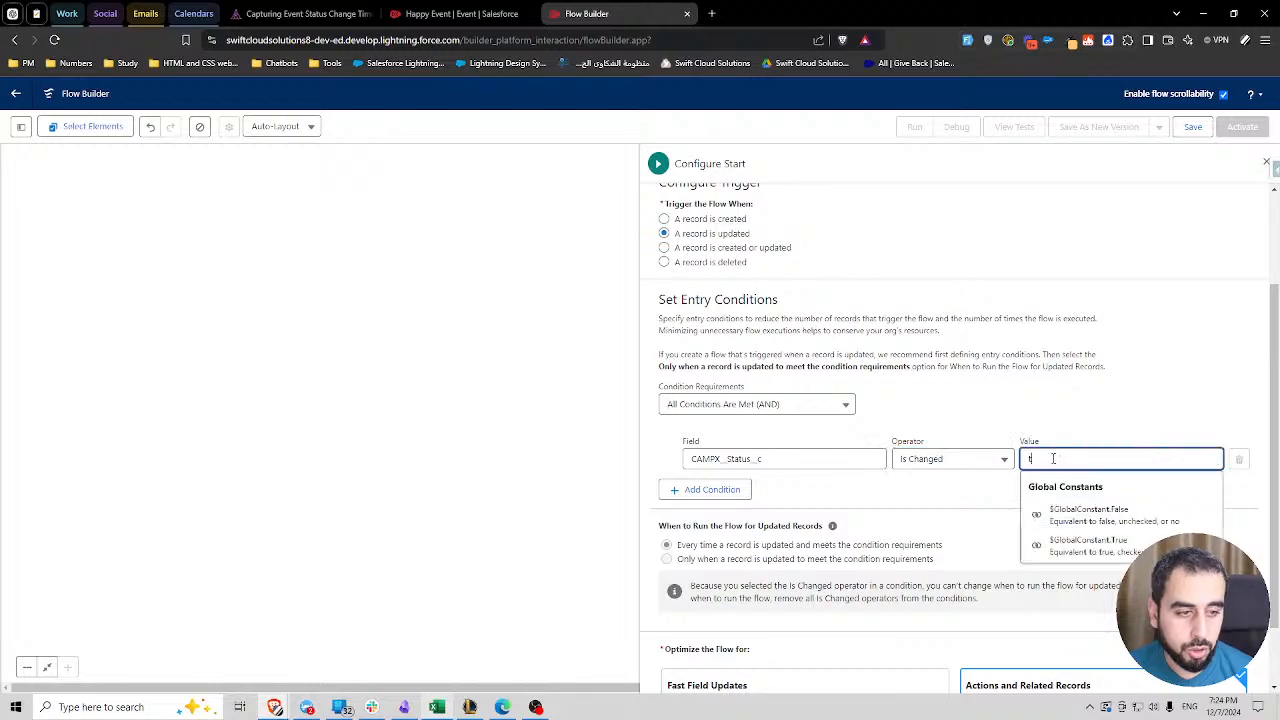
text(tr)
click(1080, 511)
scroll(995, 468, up, 1)
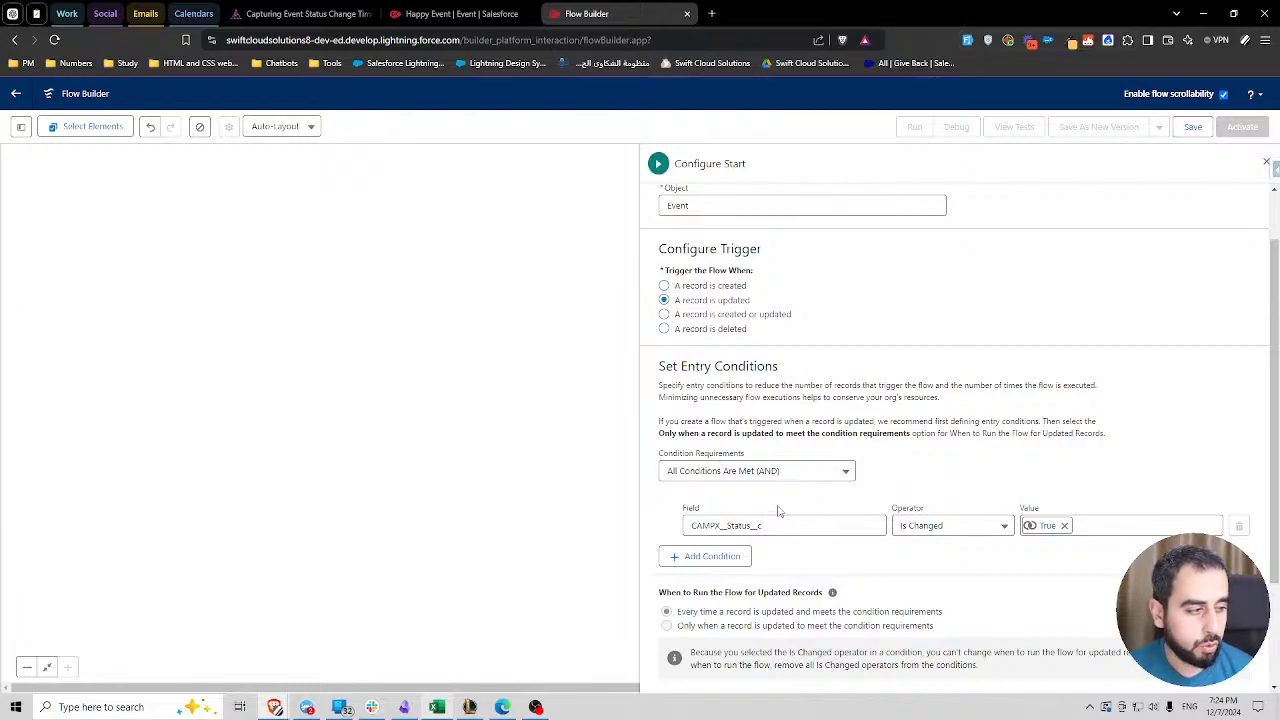
- Change the condition requirements to Formula Evaluates to True and insert the prior record's CAMPX__Status__c into the formula
click(732, 474)
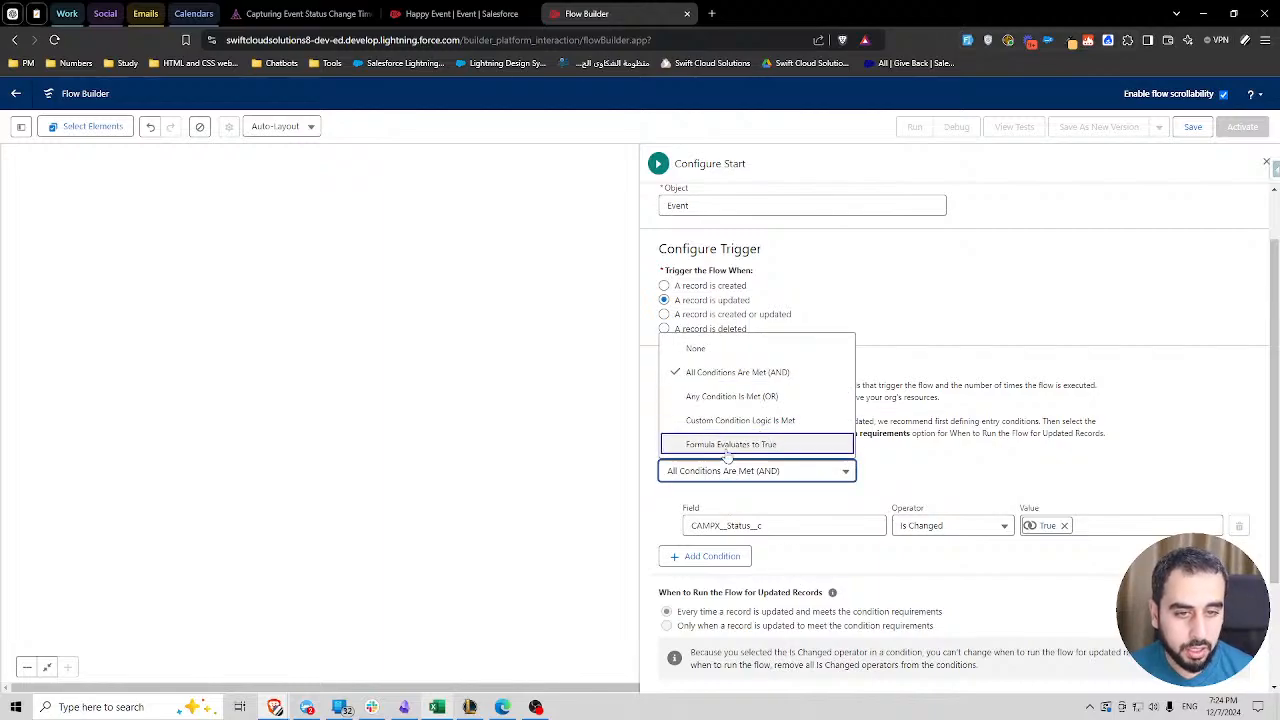
click(740, 444)
click(730, 536)
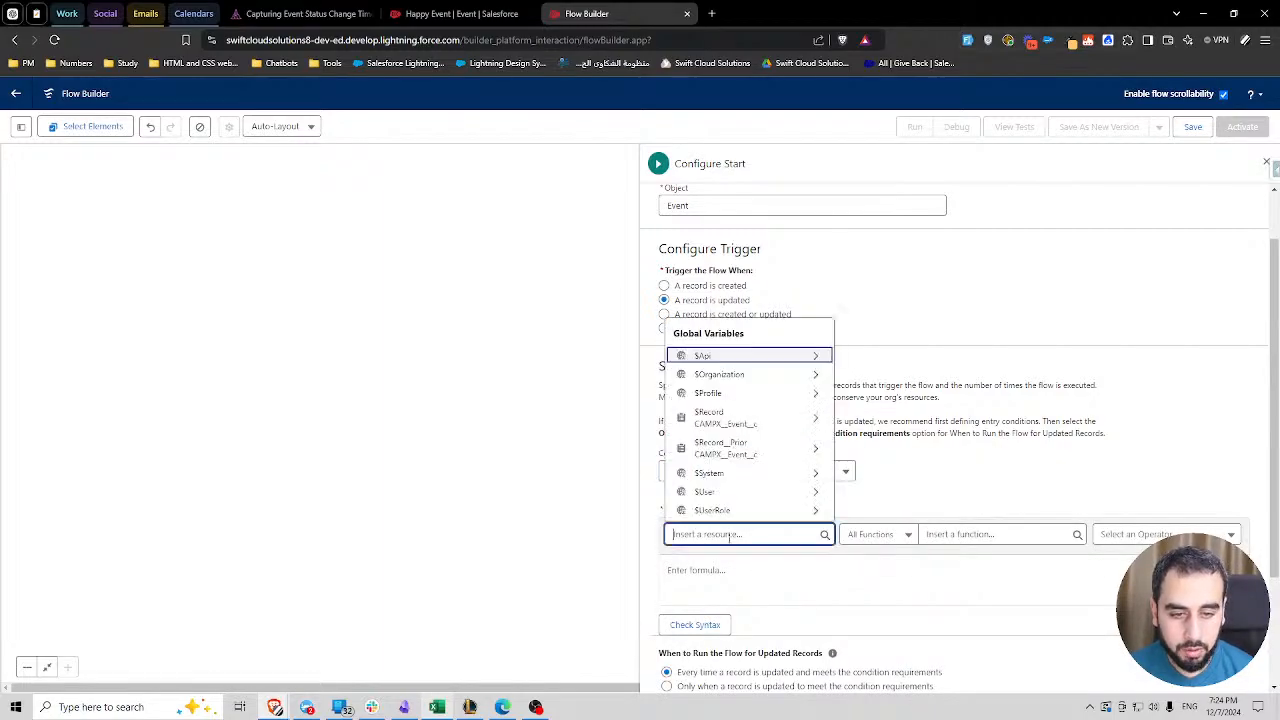
text(rec)
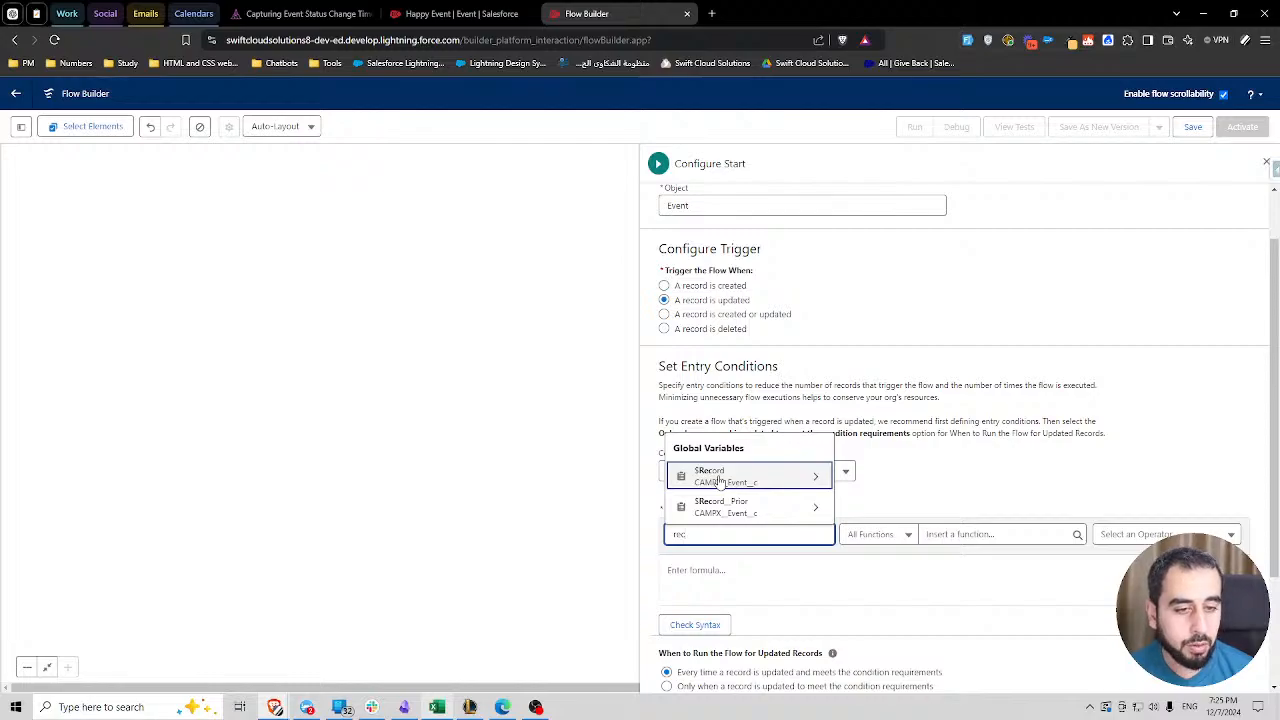
click(726, 507)
text(statu)
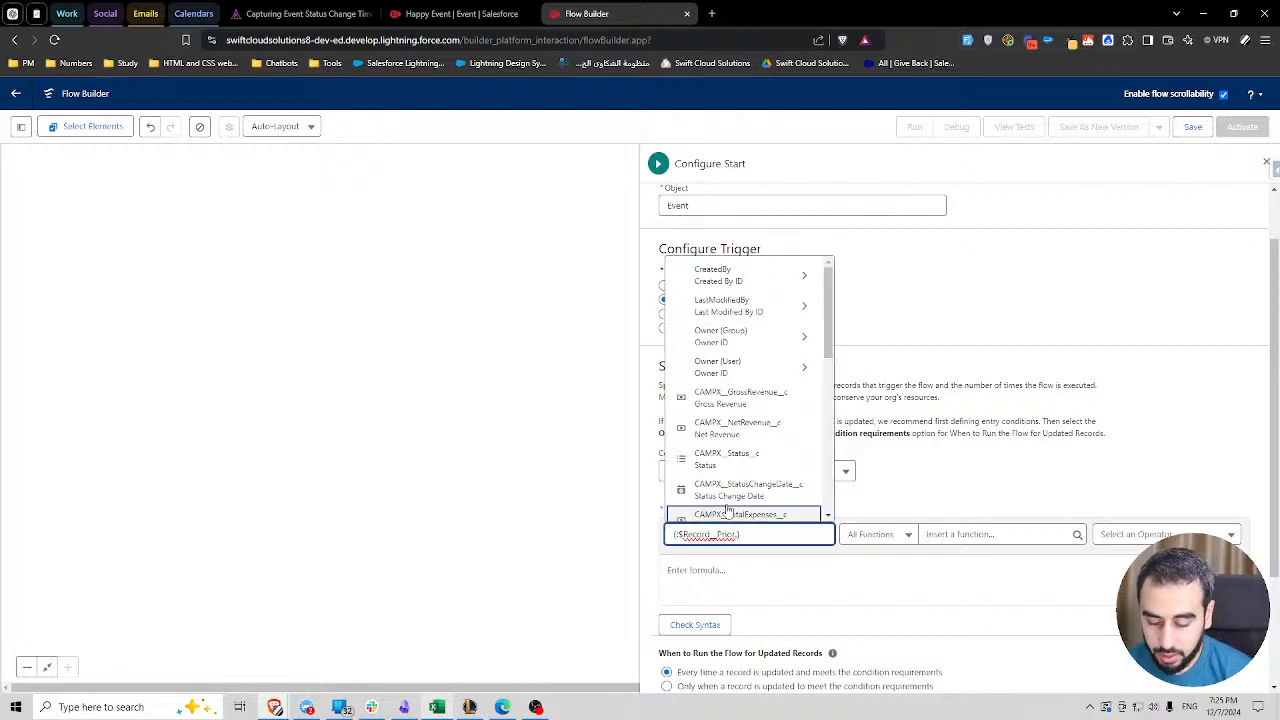
click(738, 479)
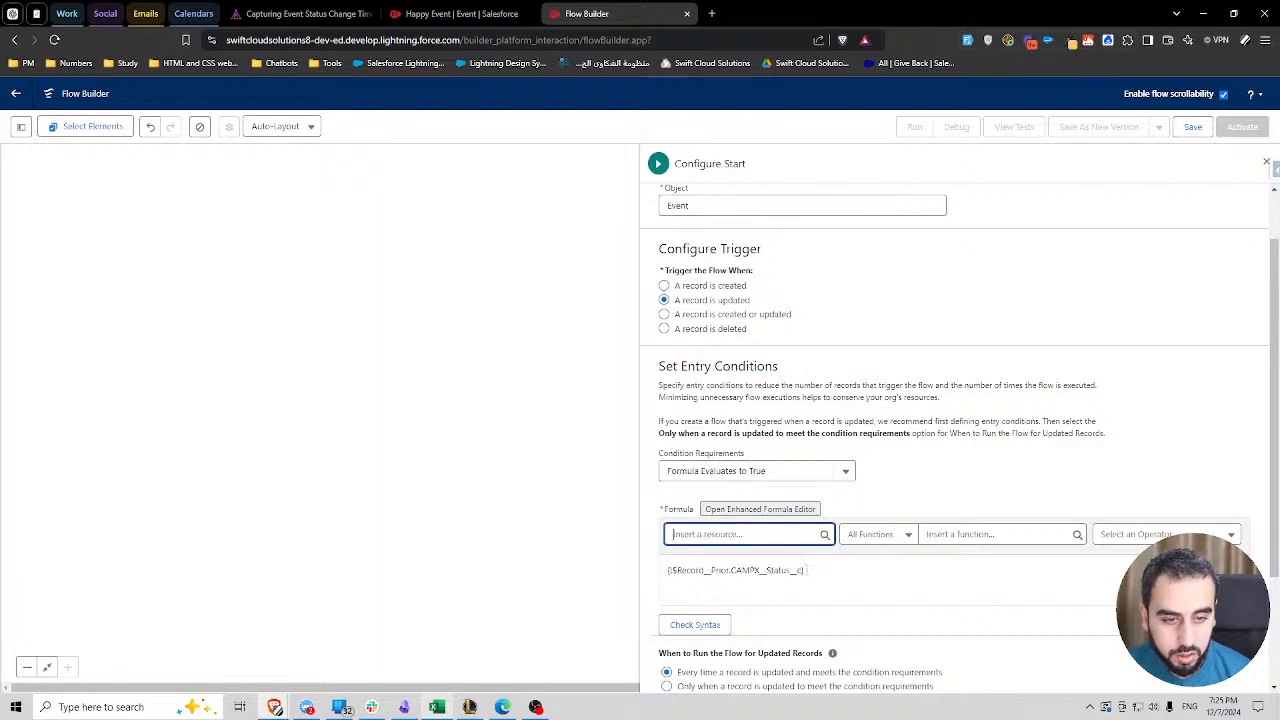
- Complete the formula with != and the current record's CAMPX__Status__c, and review the comparison
text(!=)
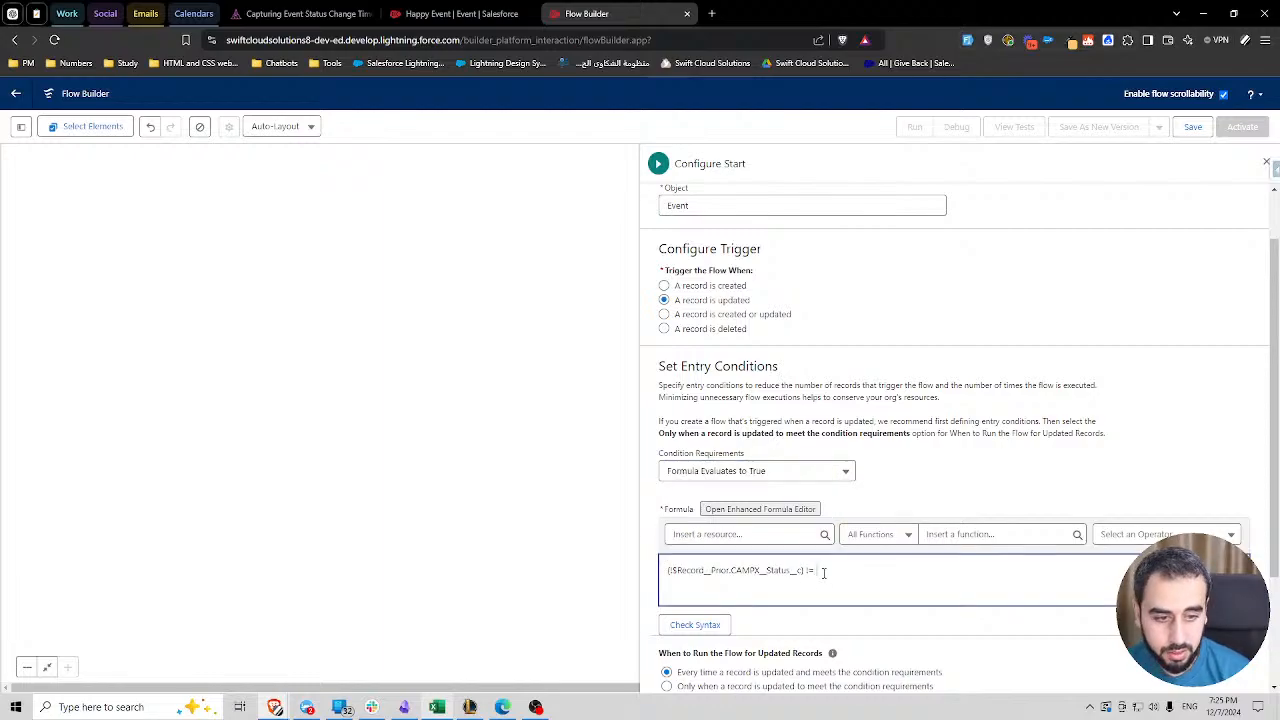
click(741, 536)
text(rec)
click(732, 482)
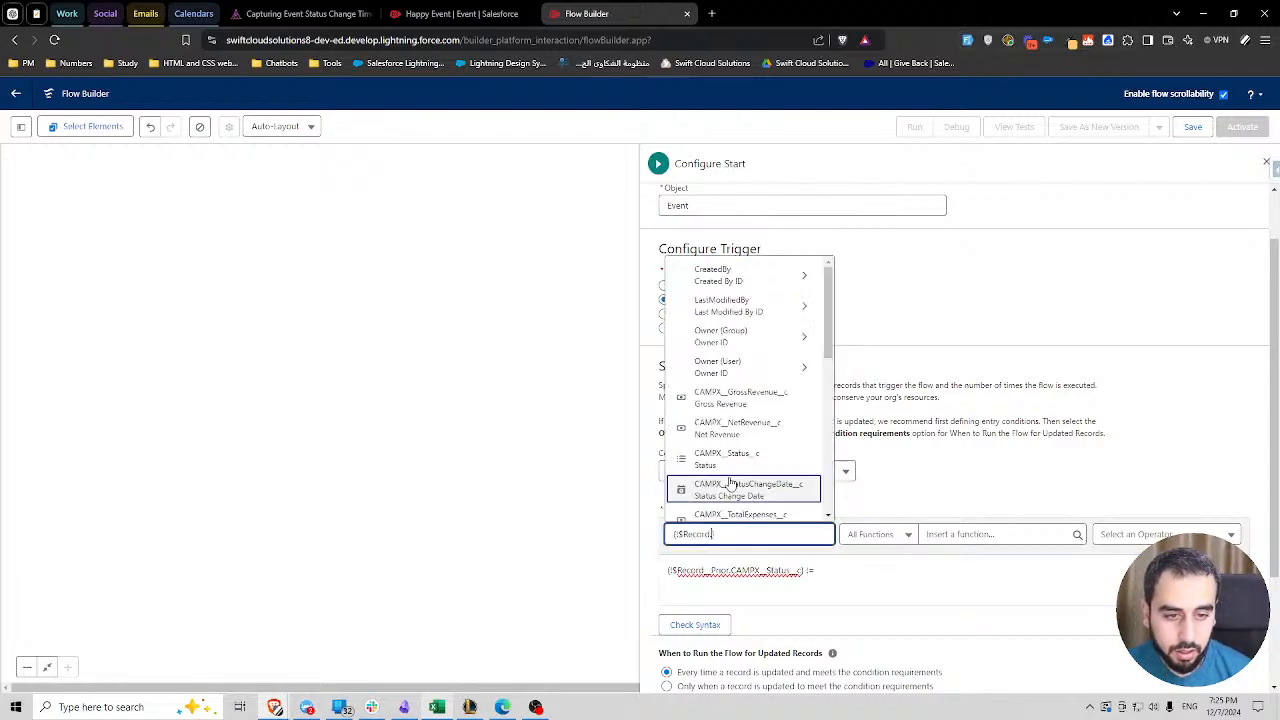
text(stat)
click(730, 480)
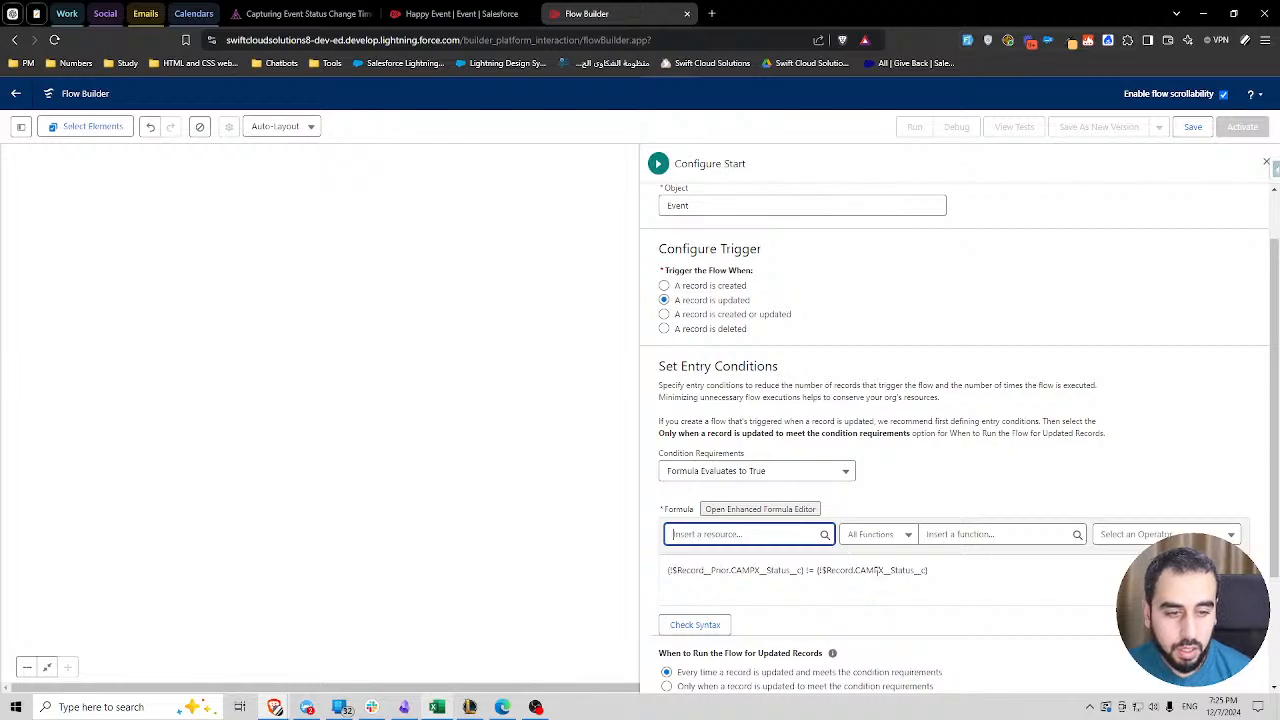
triple_click(876, 571)
click(801, 571)
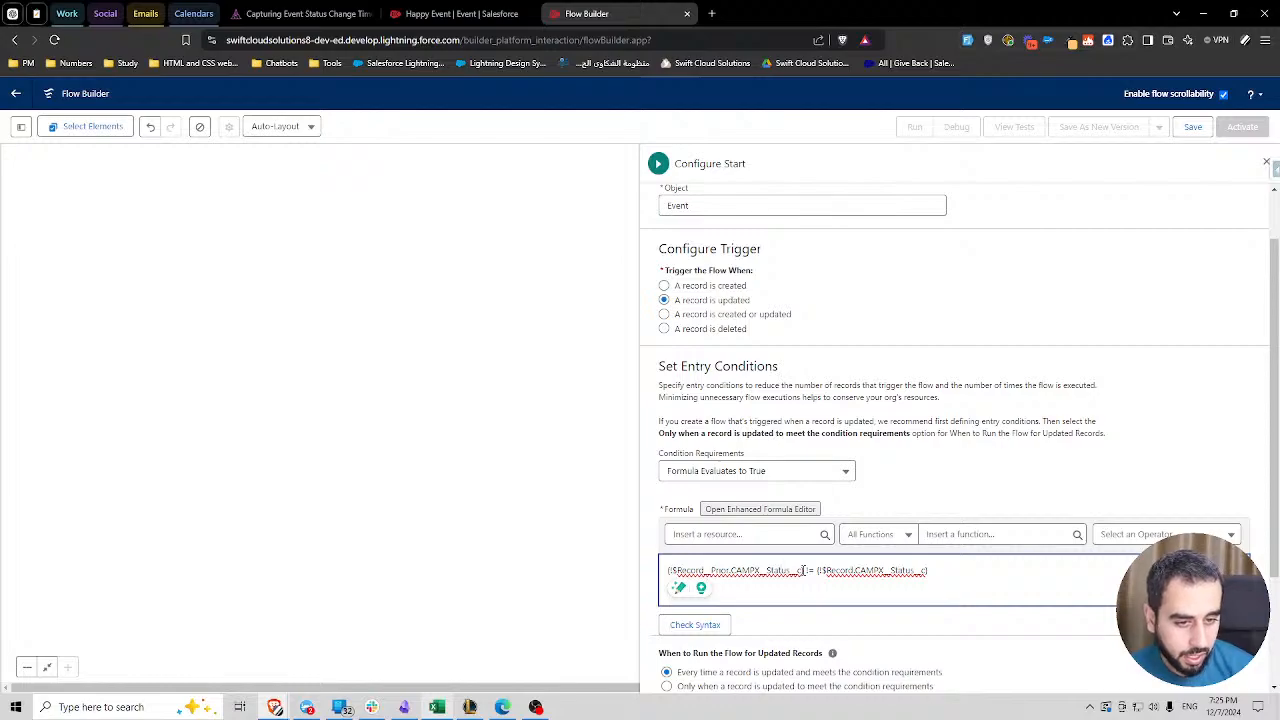
triple_click(803, 570)
- Set the entry requirement to All Conditions Are Met with CAMPX__Status__c Is Changed True, and optimize the flow for Fast Field Updates
click(803, 476)
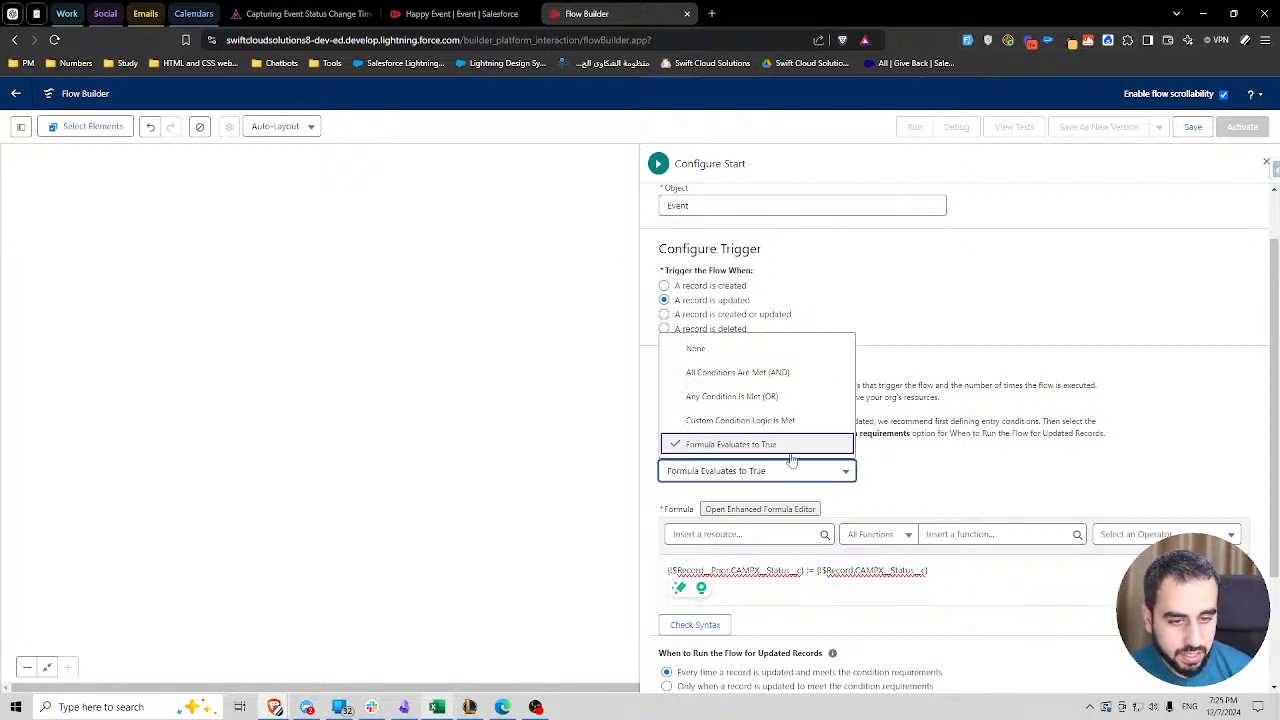
click(742, 378)
click(753, 521)
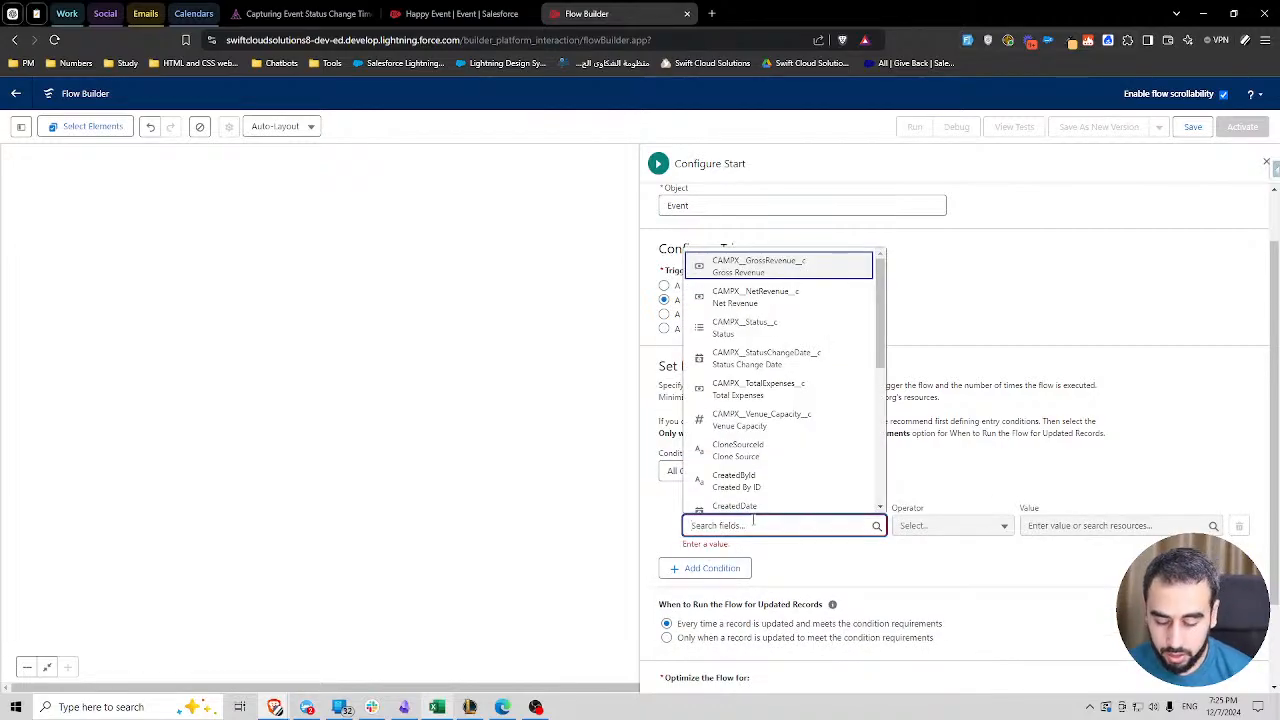
text(status)
click(745, 465)
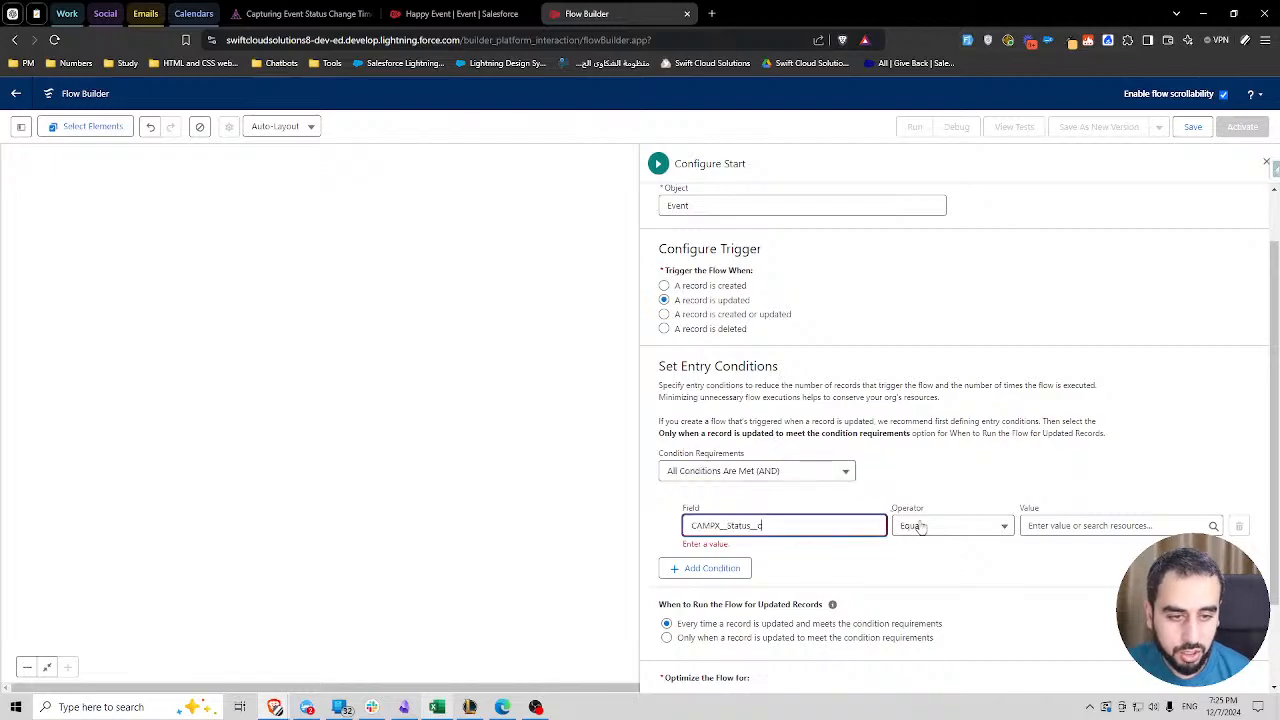
click(921, 527)
click(934, 497)
click(1067, 526)
text(tr)
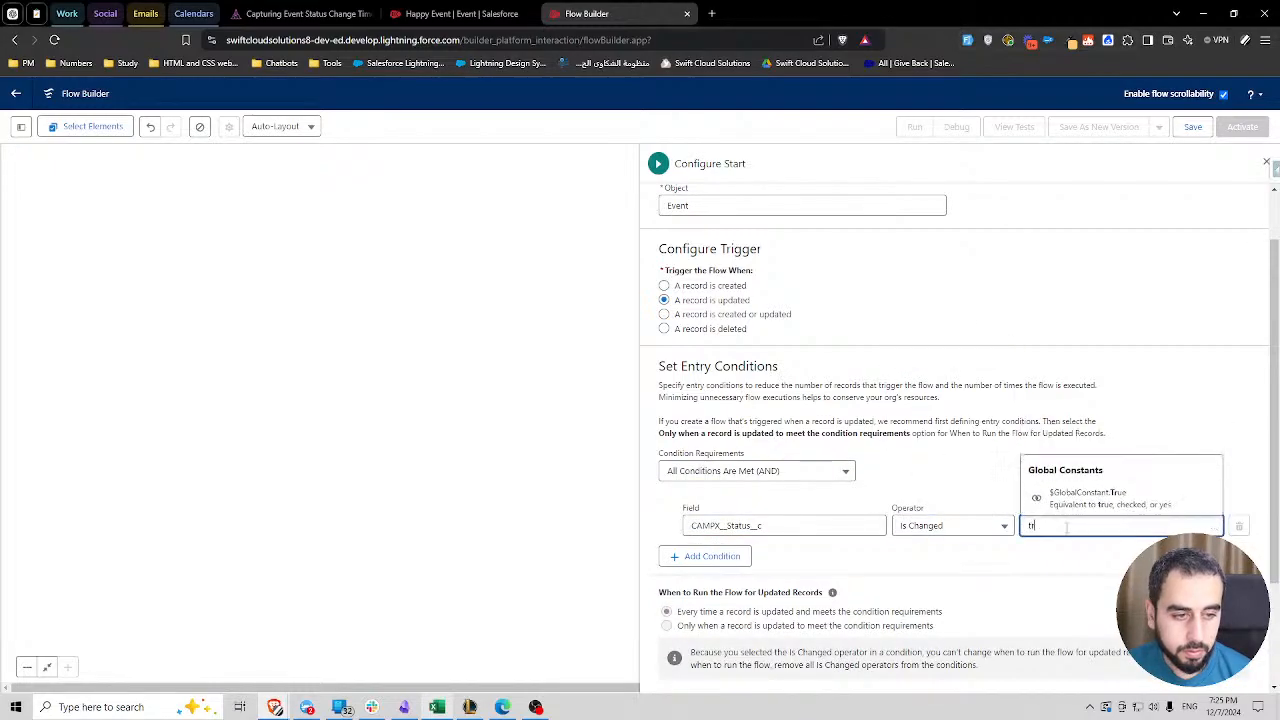
click(1078, 496)
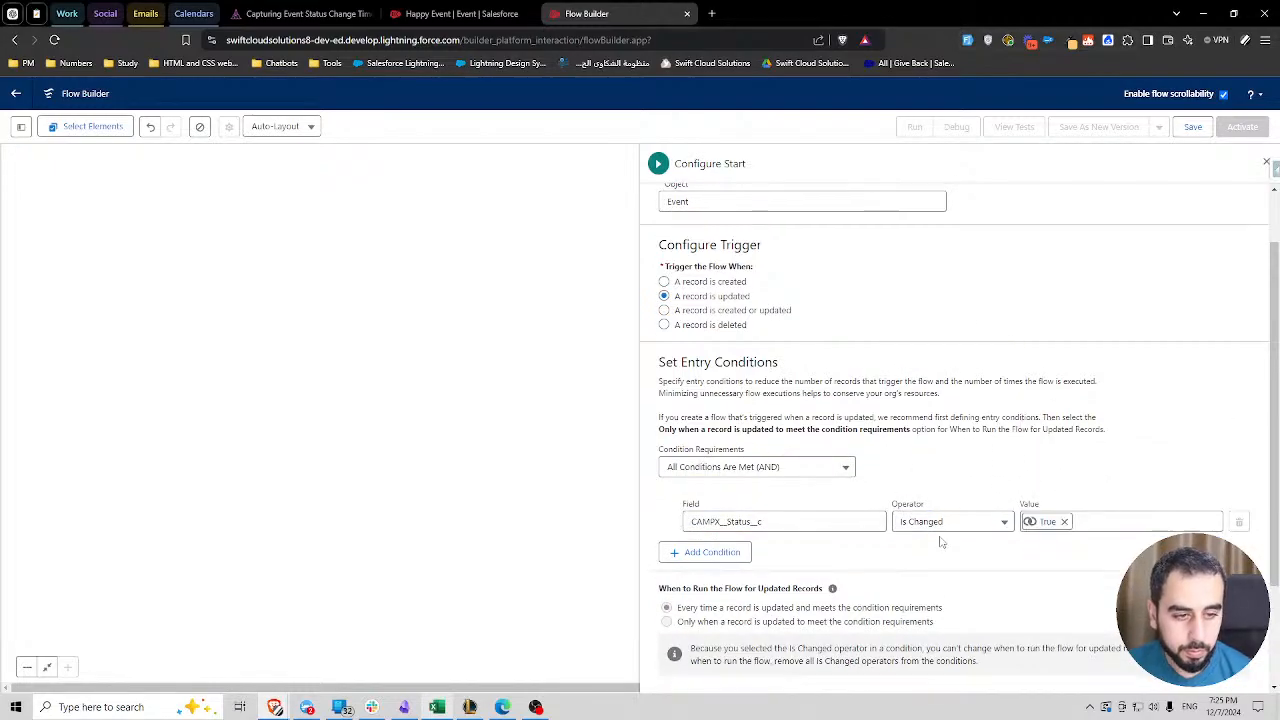
scroll(940, 530, down, 2)
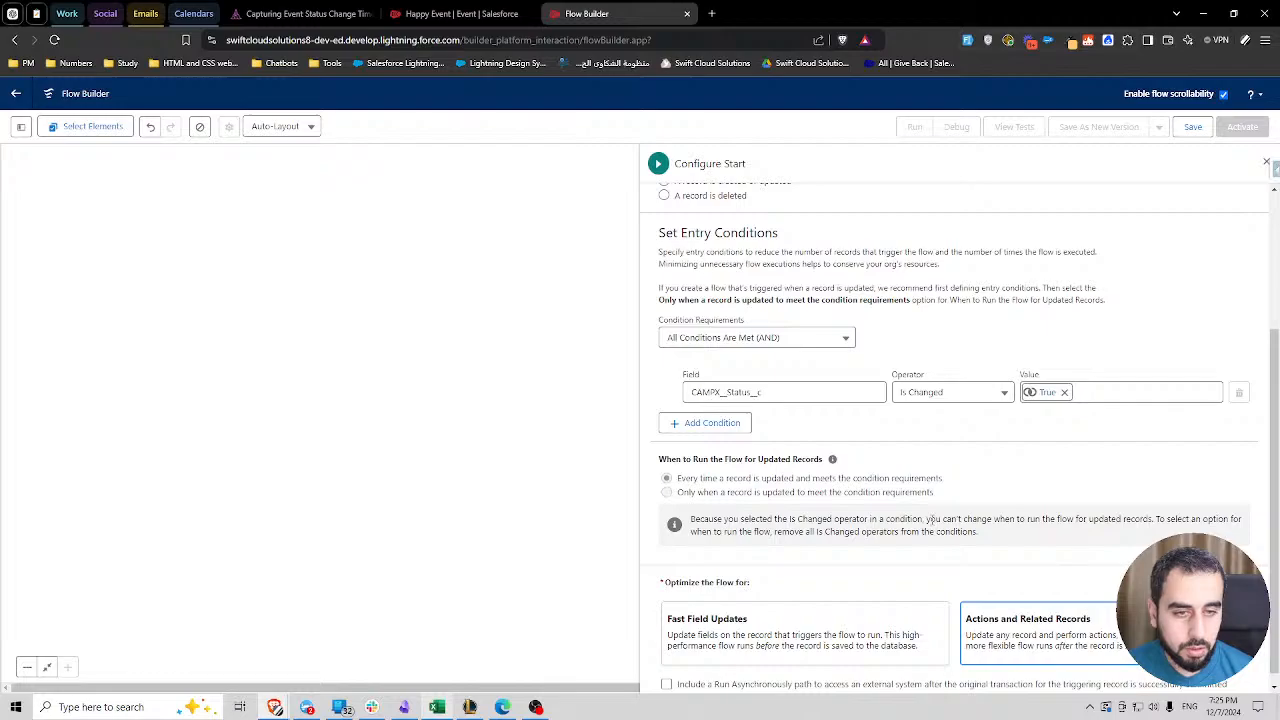
click(718, 632)
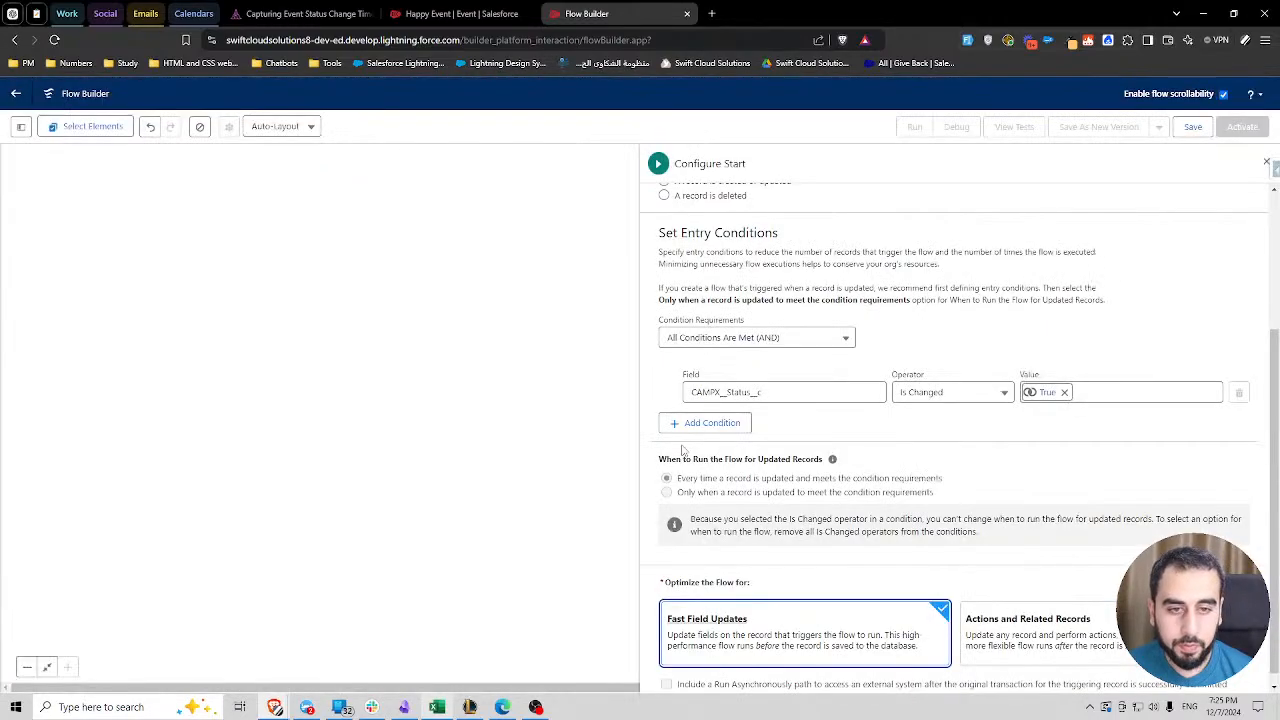
- Check in the Camp Apex acceptance criteria which field must capture the current date and time
click(300, 13)
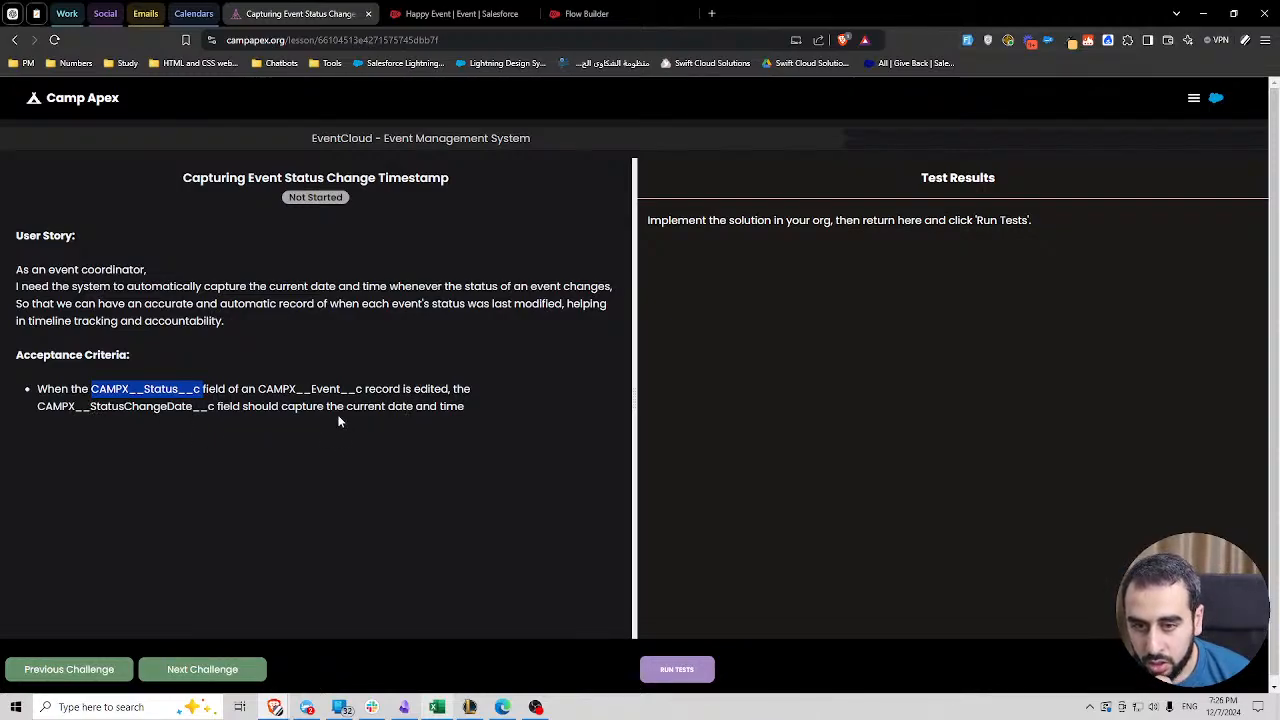
drag(346, 406, 480, 412)
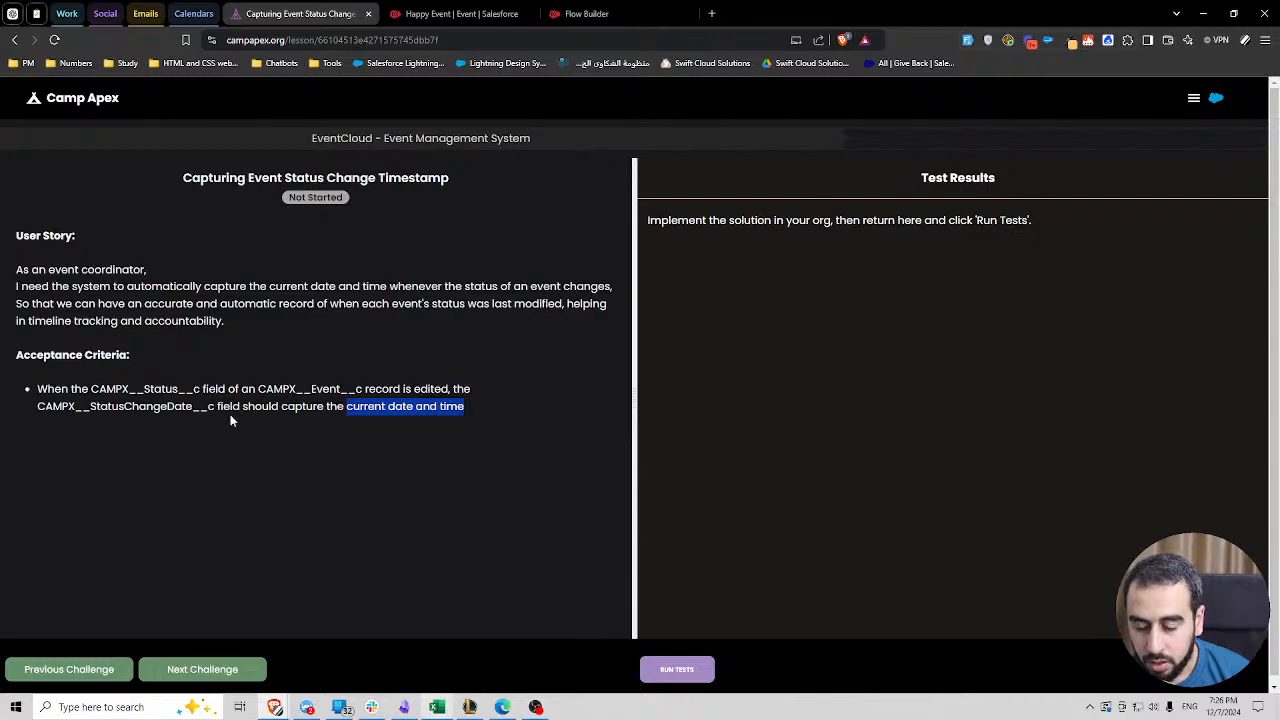
drag(90, 406, 200, 406)
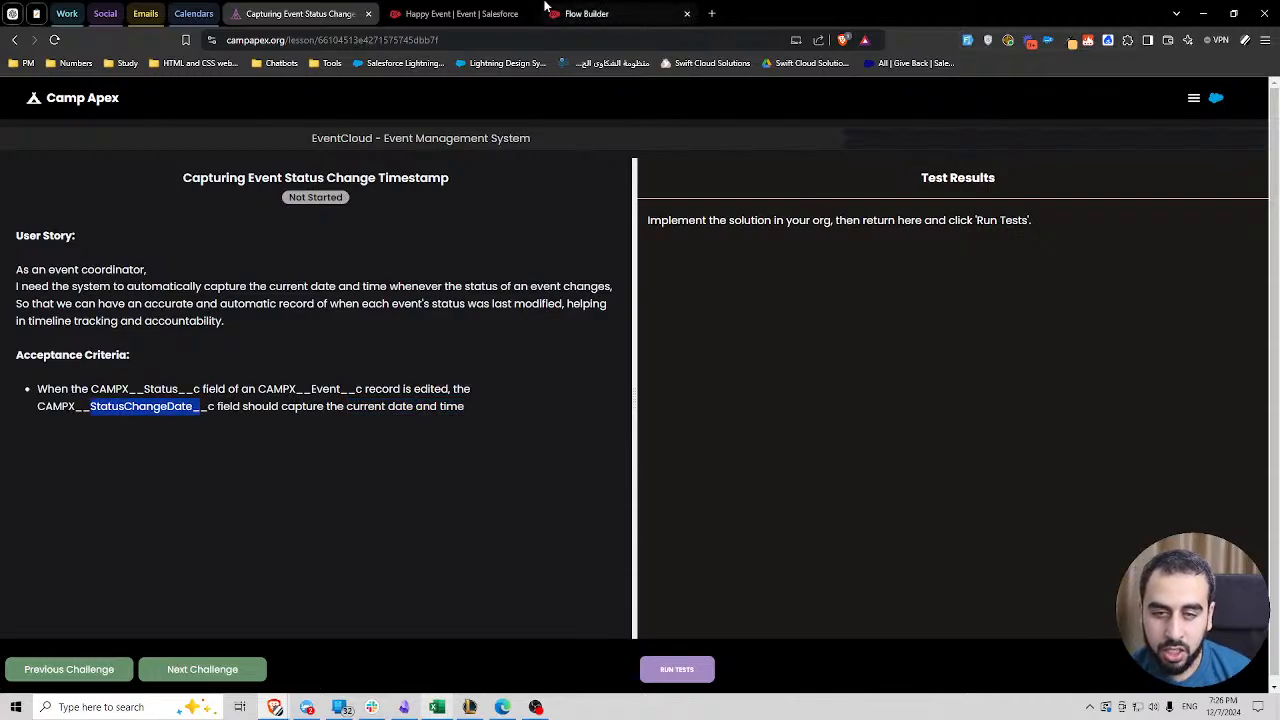
click(90, 408)
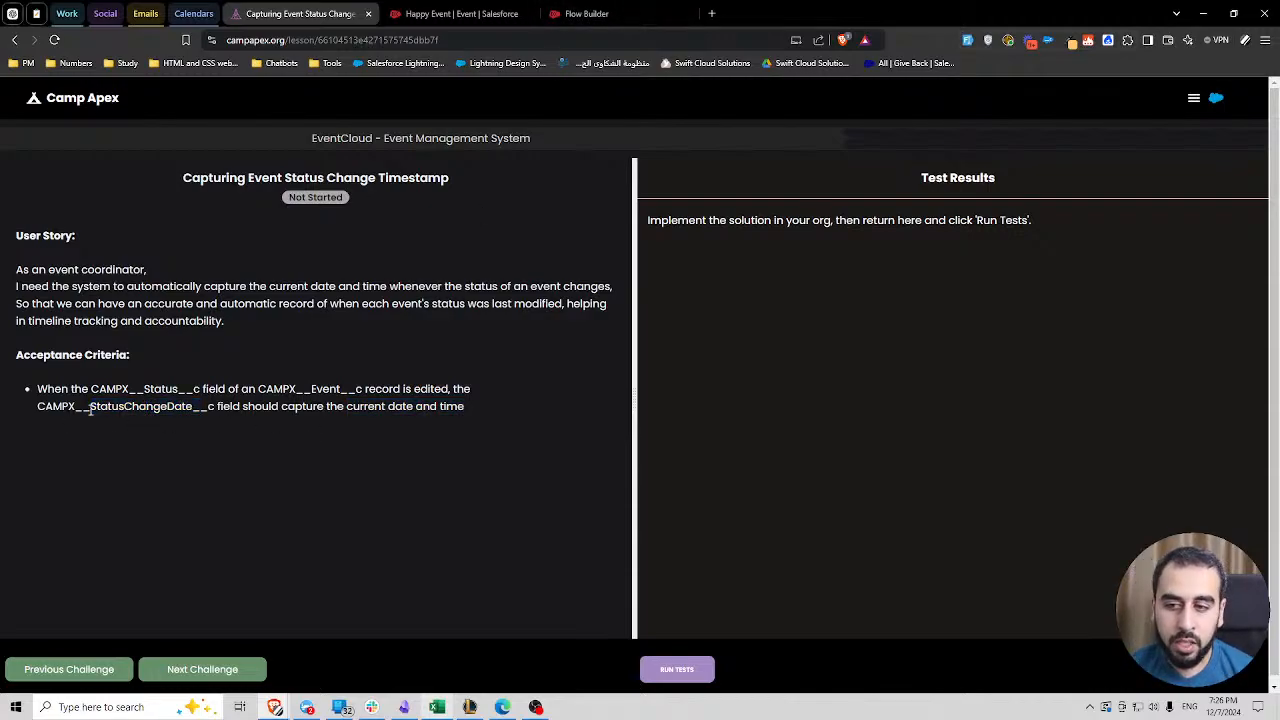
drag(90, 408, 192, 407)
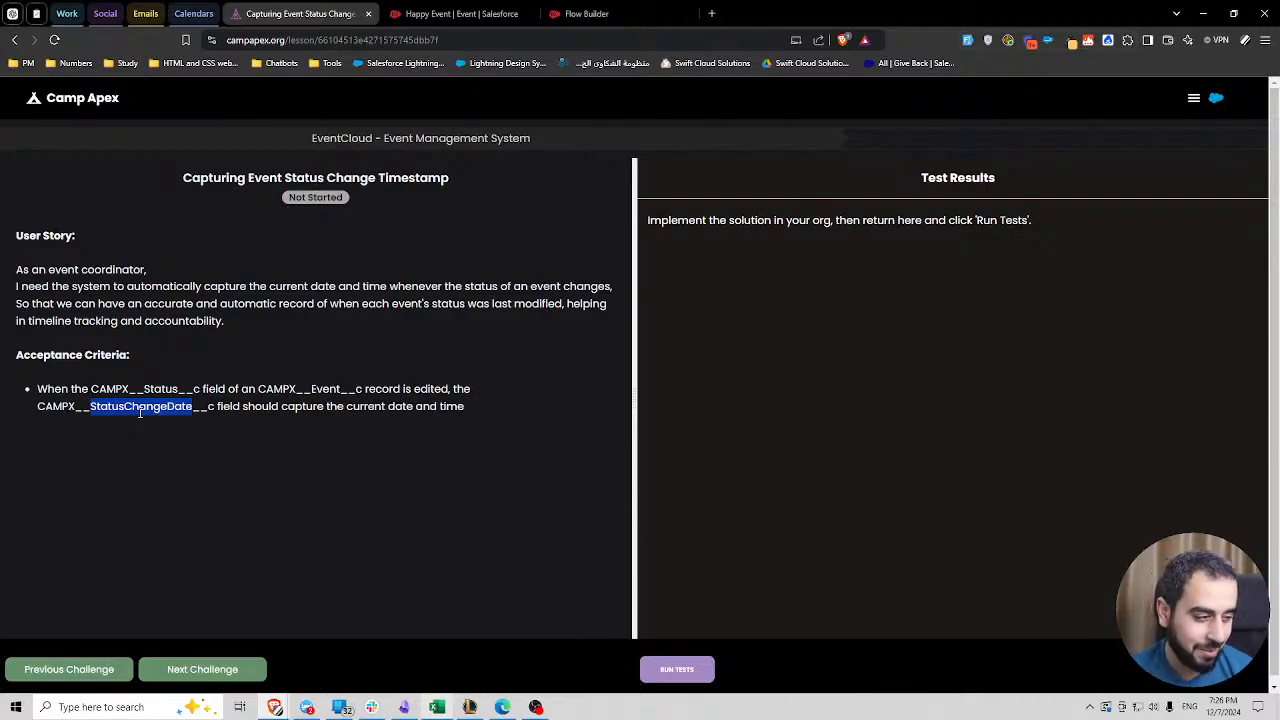
- Switch back to Flow Builder and add an Assignment element labelled "Assign Change Status Date" after the Start element
click(208, 392)
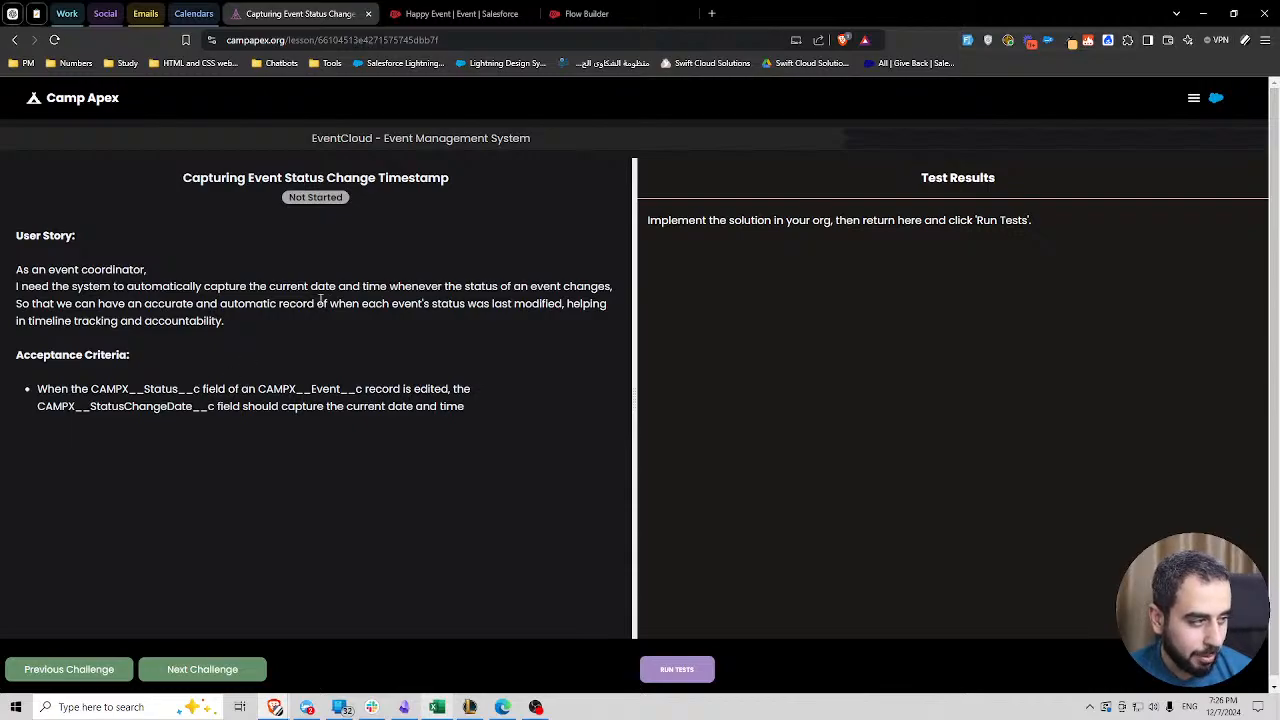
click(593, 13)
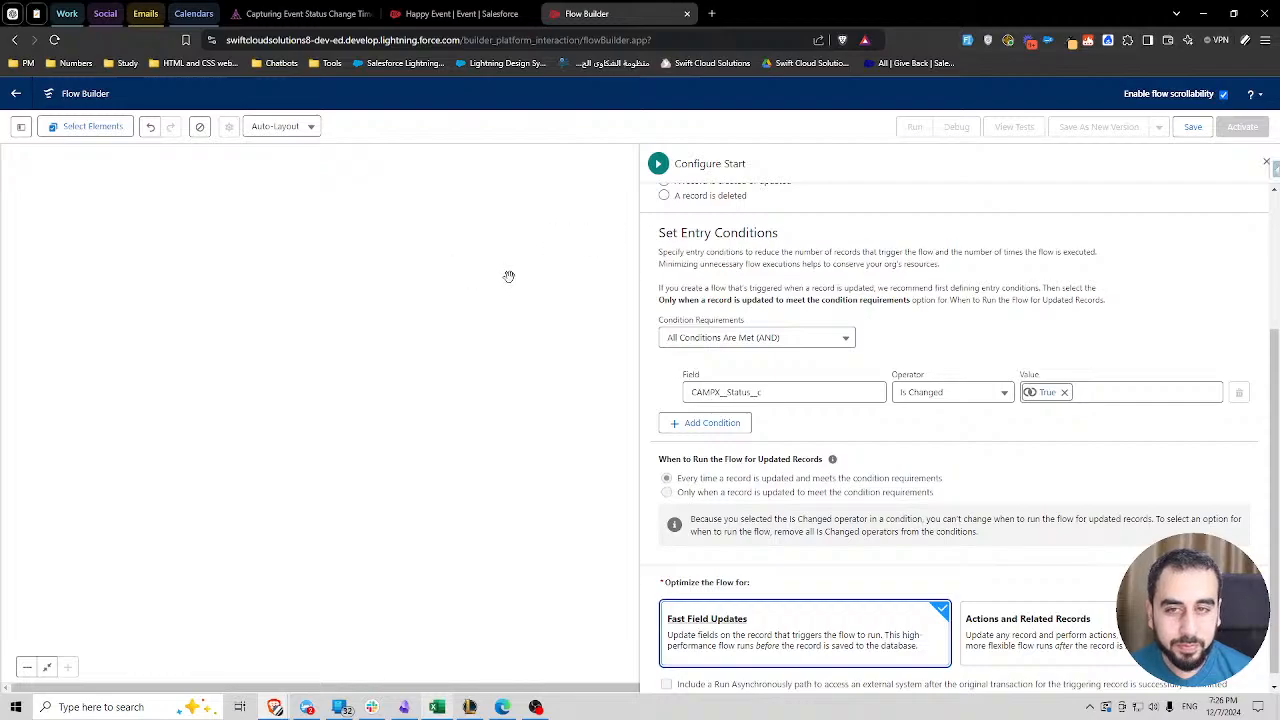
click(1266, 161)
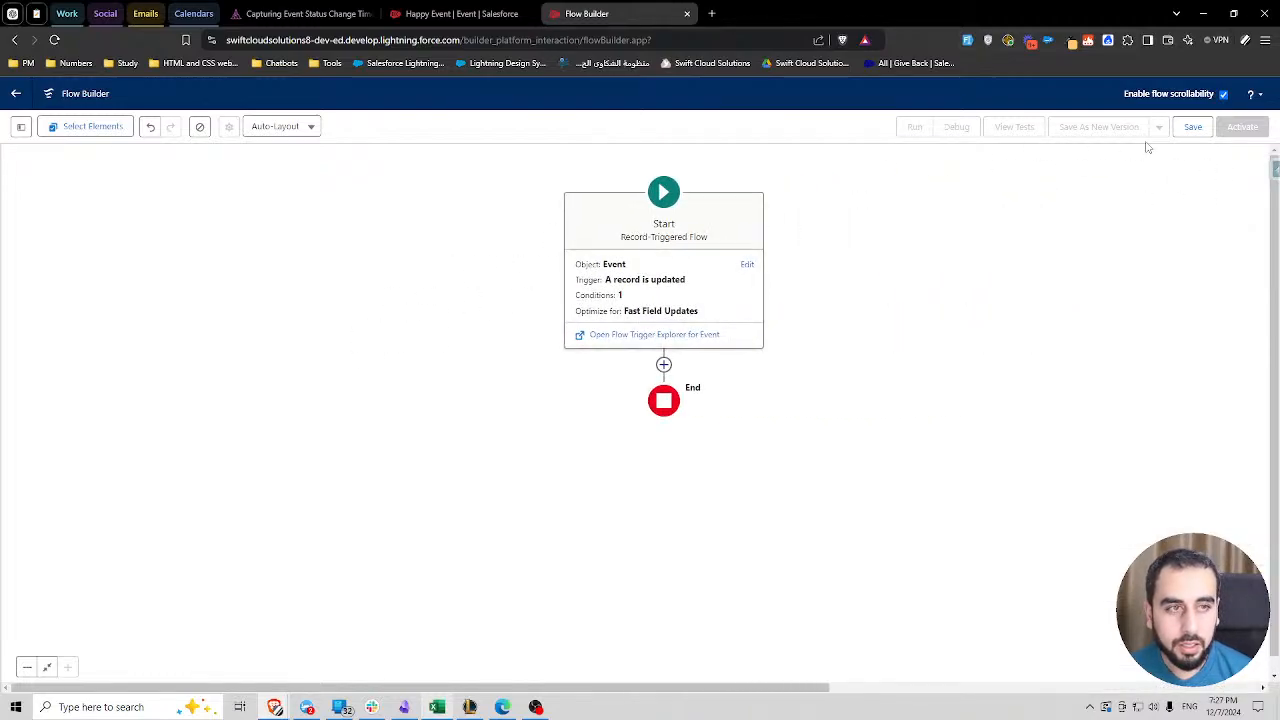
click(680, 290)
scroll(826, 382, down, 2)
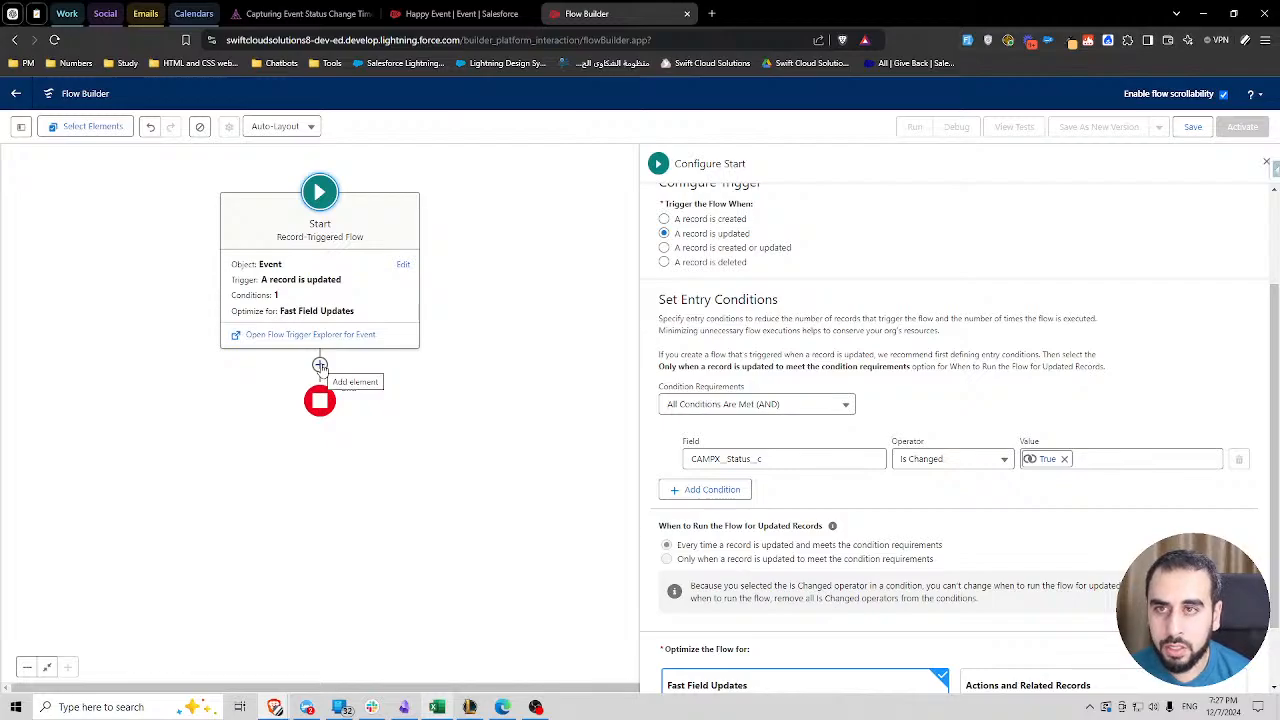
click(319, 366)
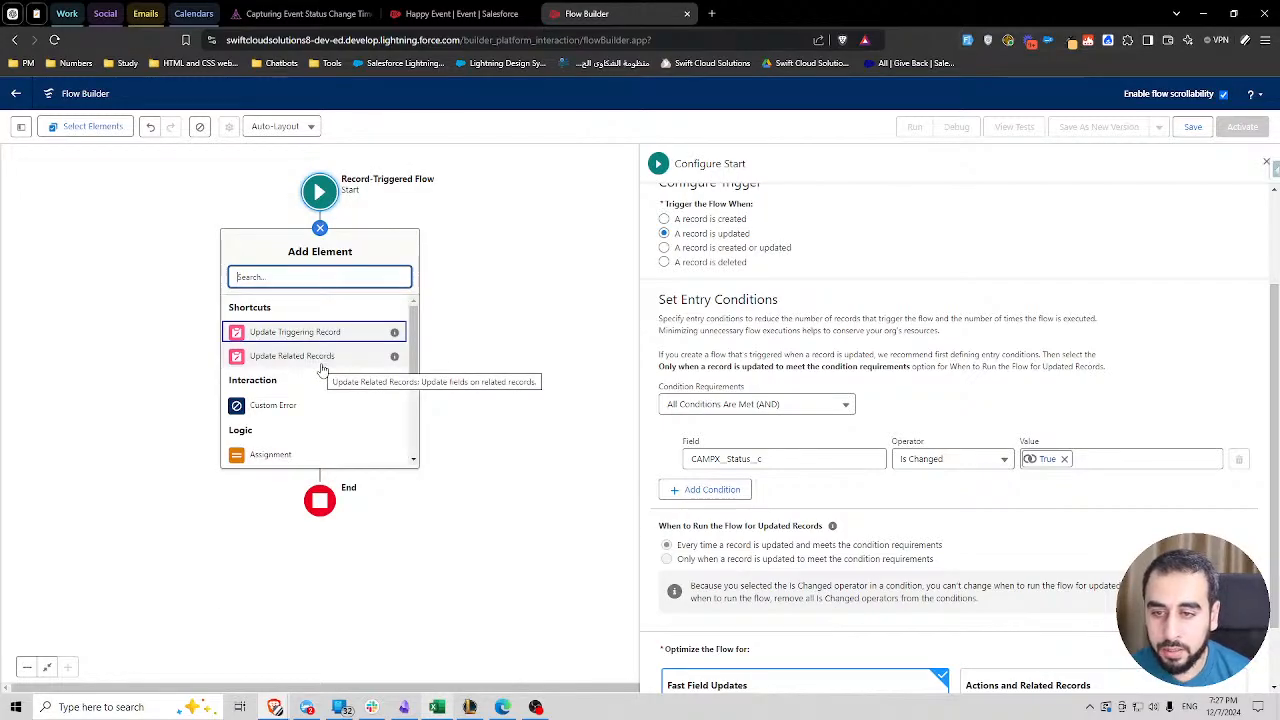
click(283, 455)
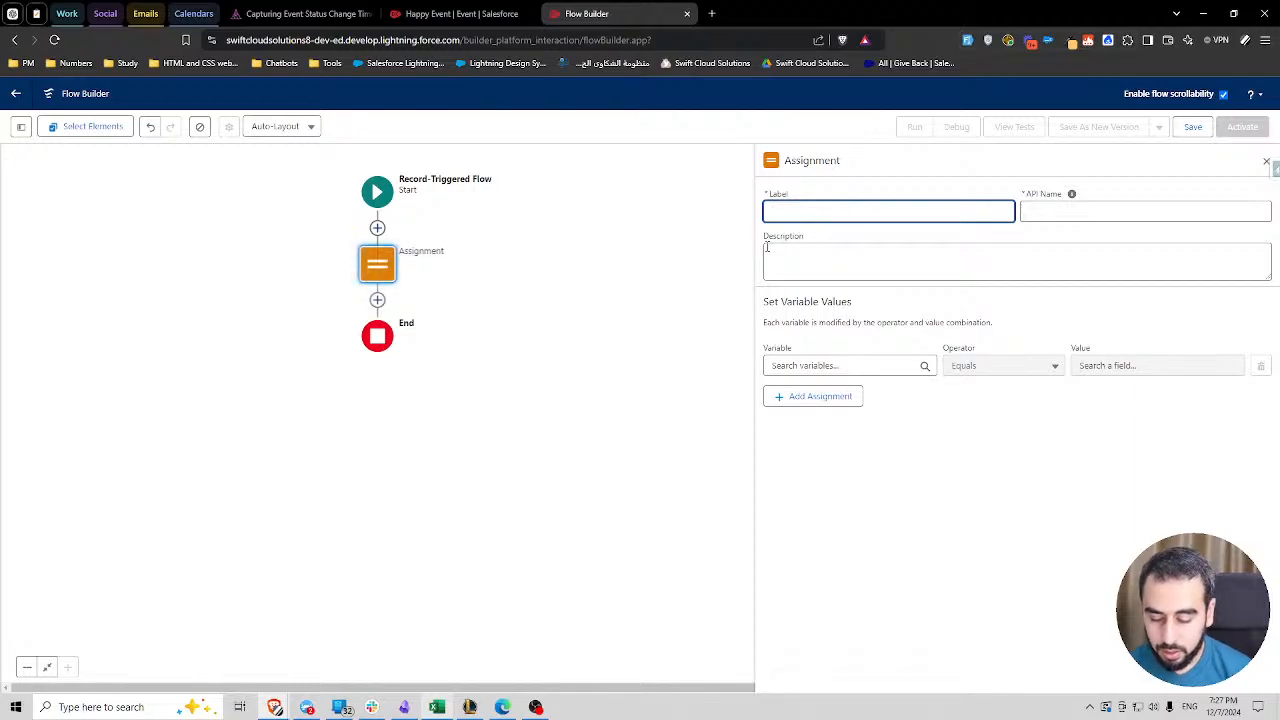
text(Assign Cha)
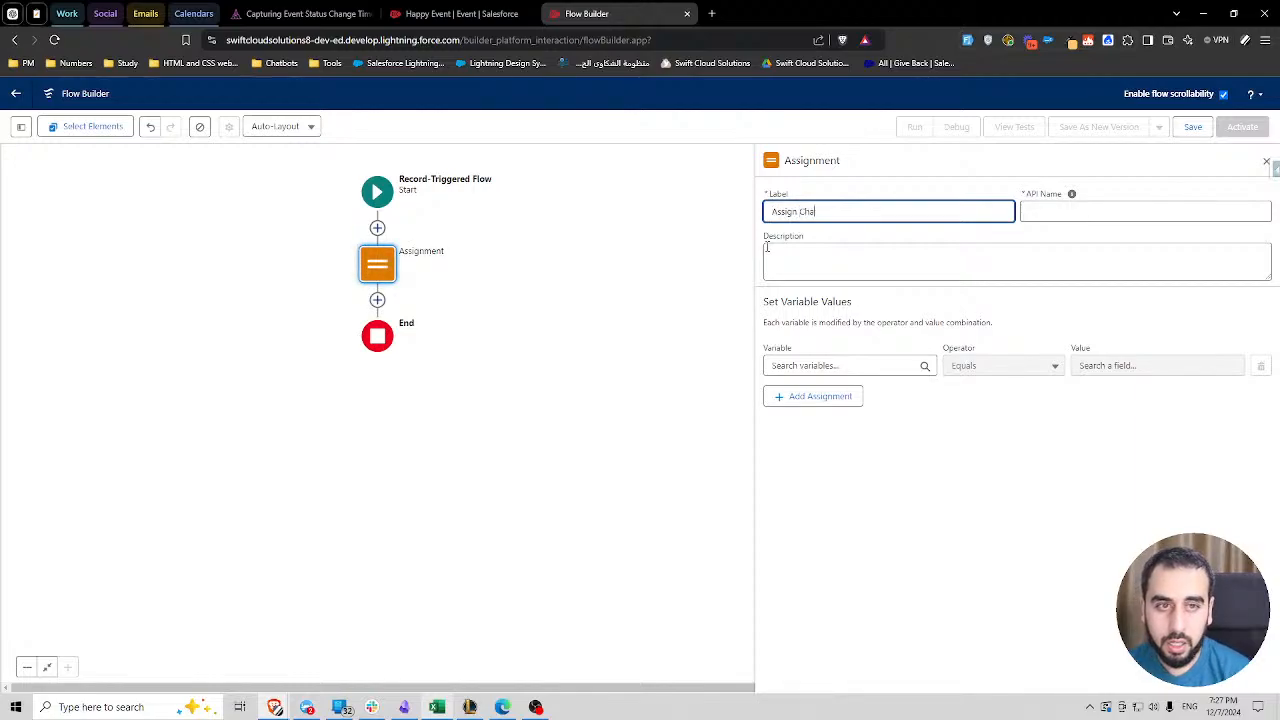
text(nge Status Date)
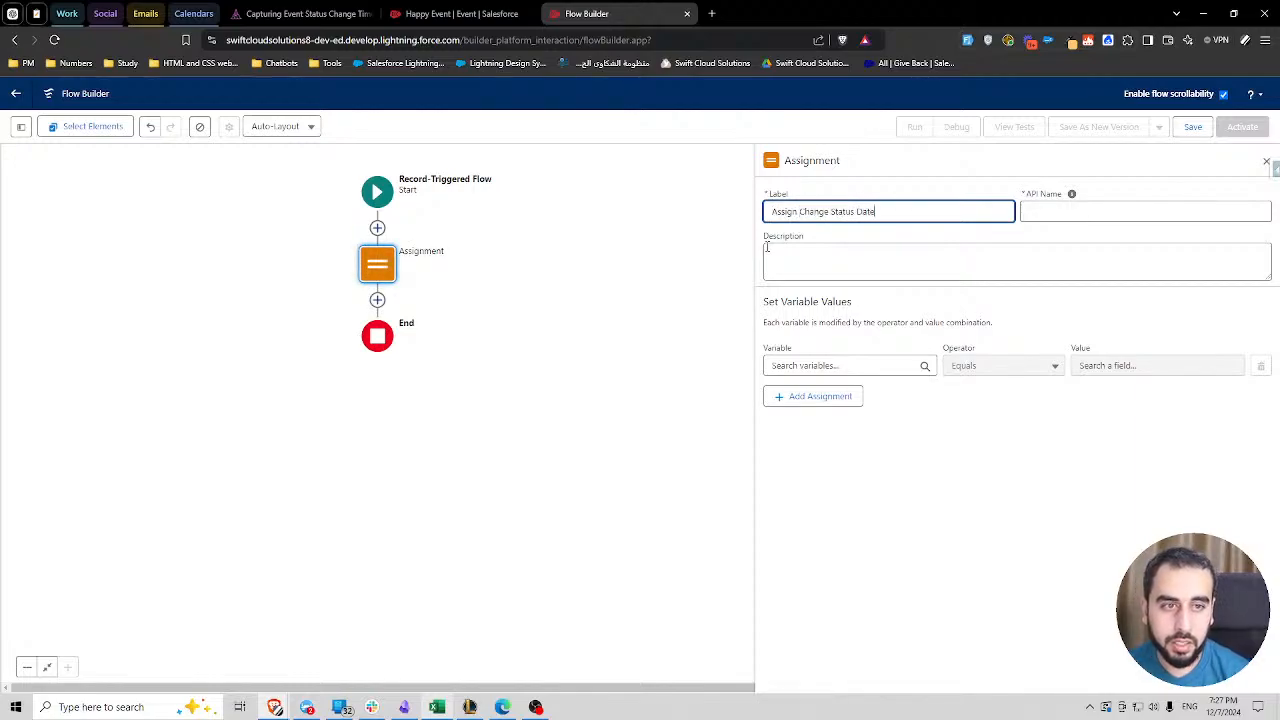
click(918, 320)
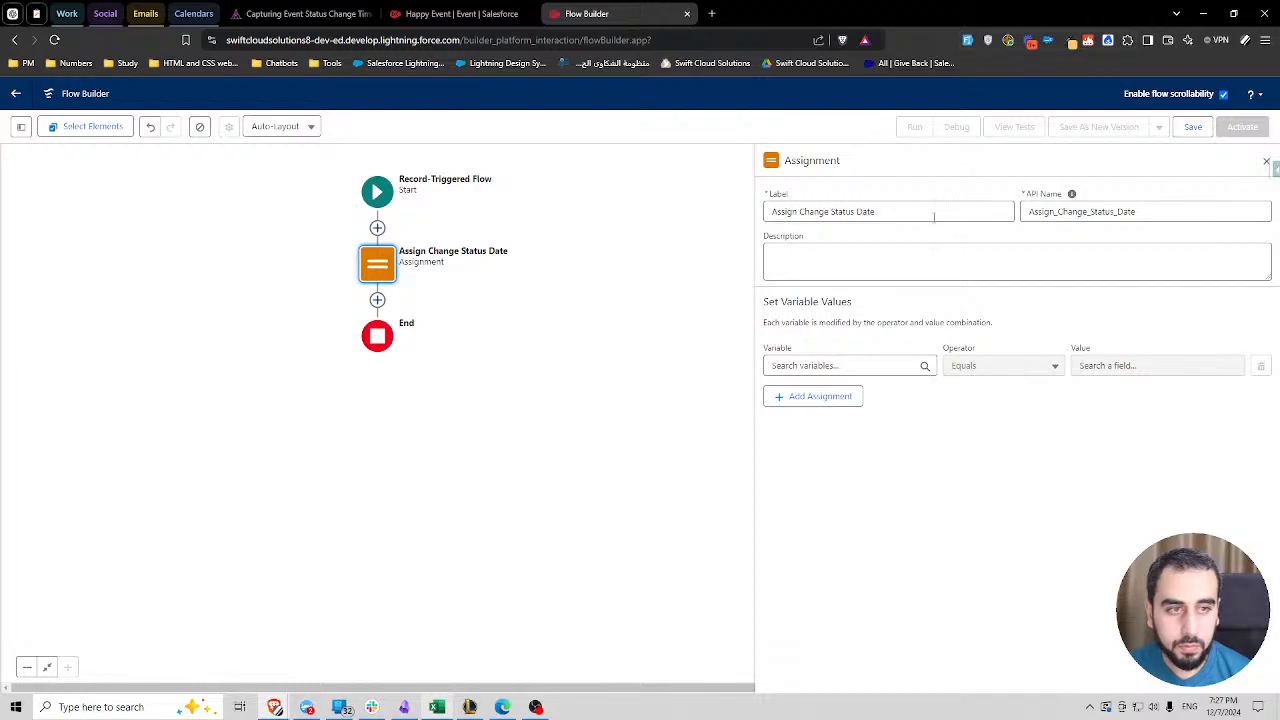
- Choose the triggering CAMPX__Event__c record's Status Change Date as the variable for the assignment
click(830, 366)
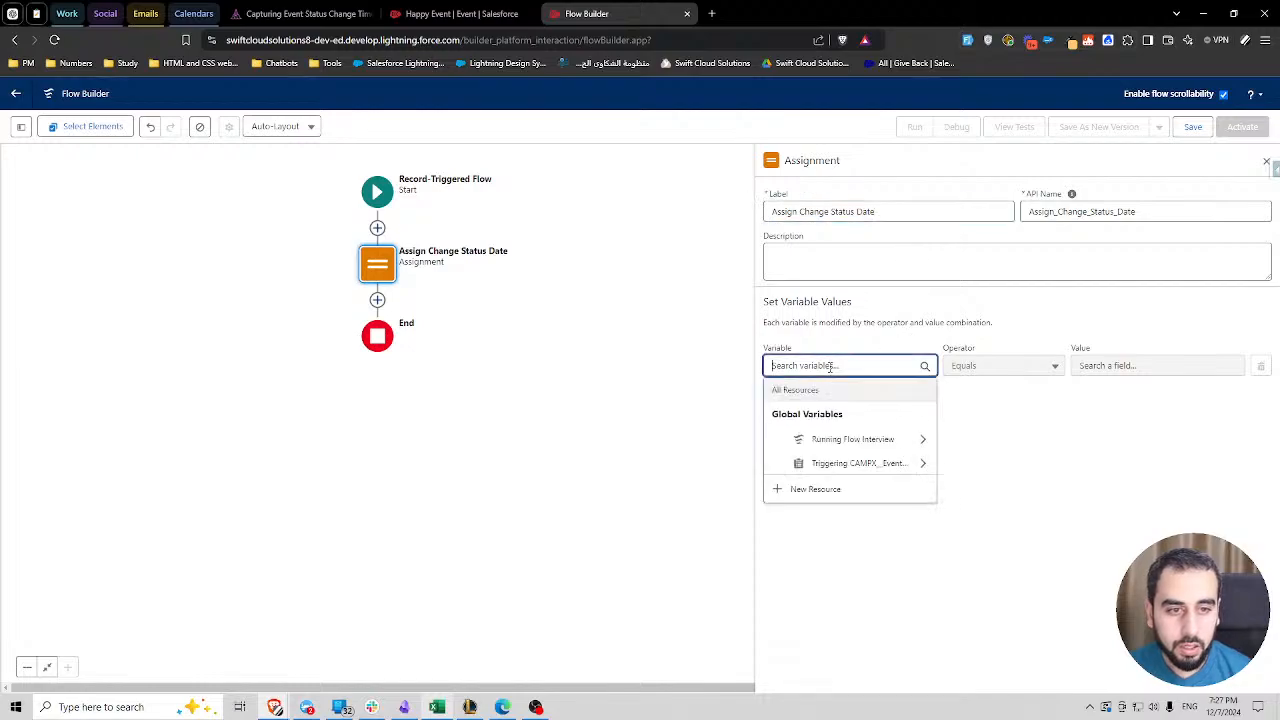
click(845, 463)
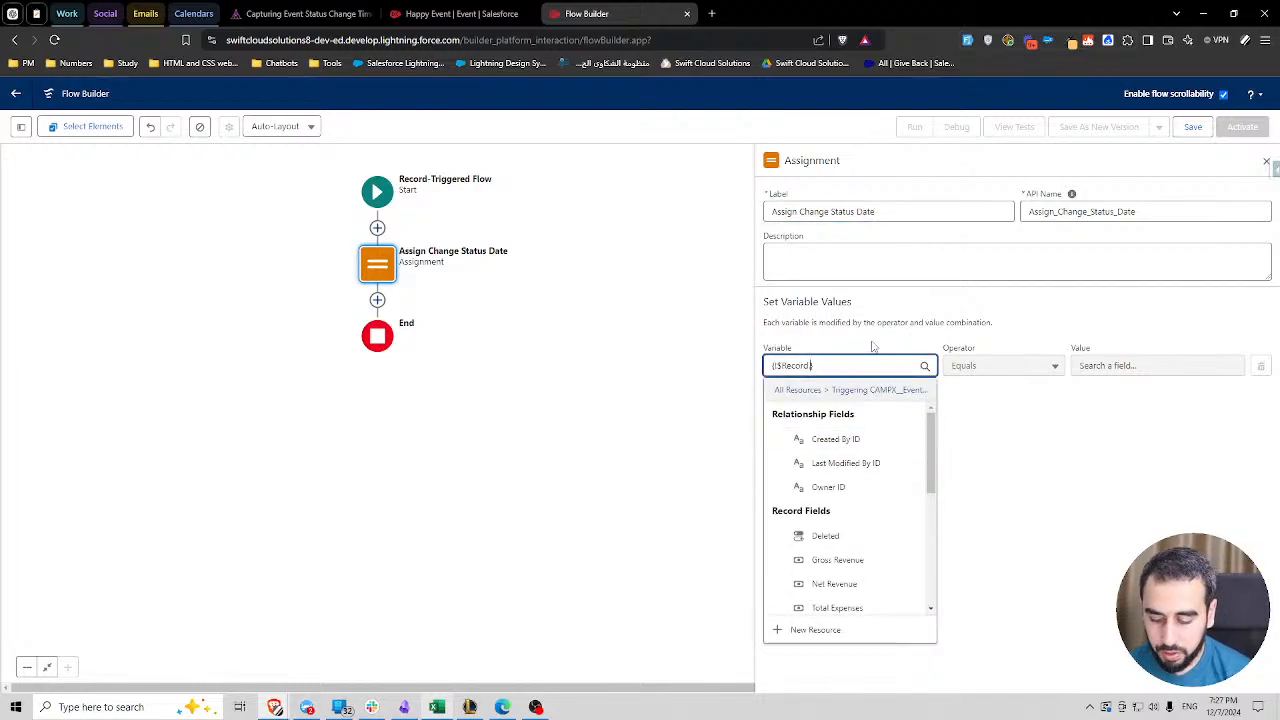
text(change)
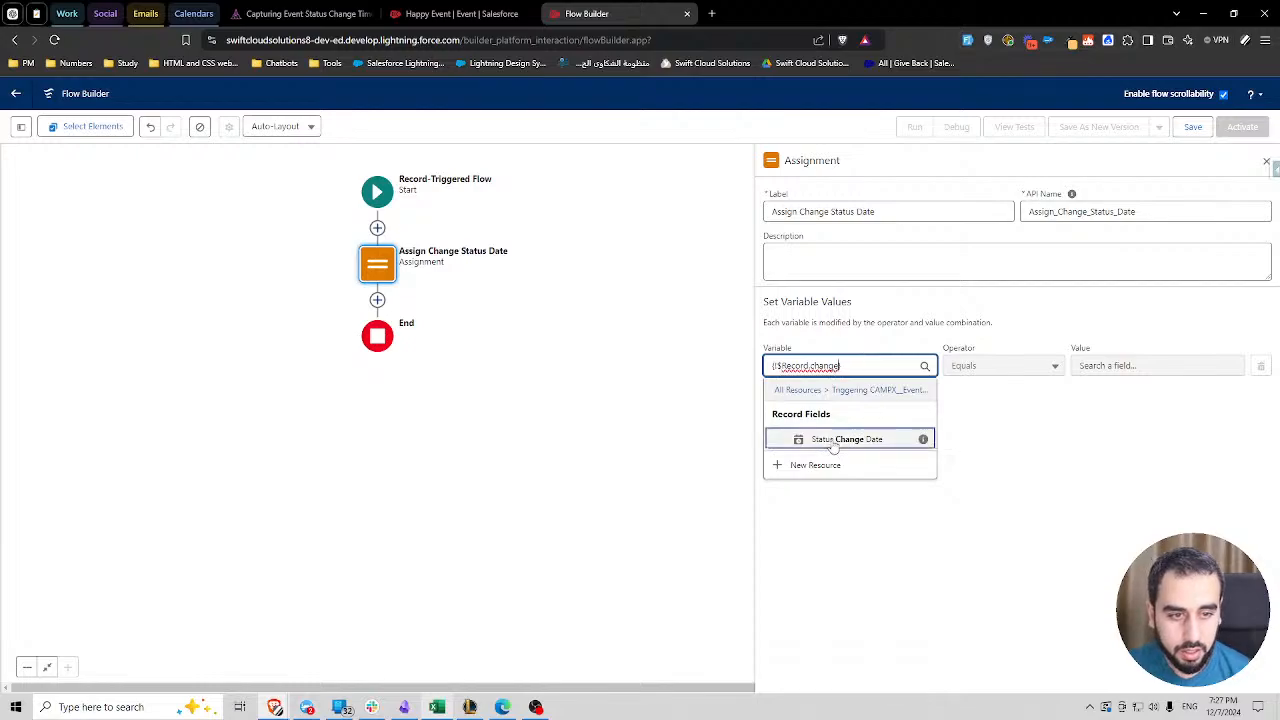
click(838, 441)
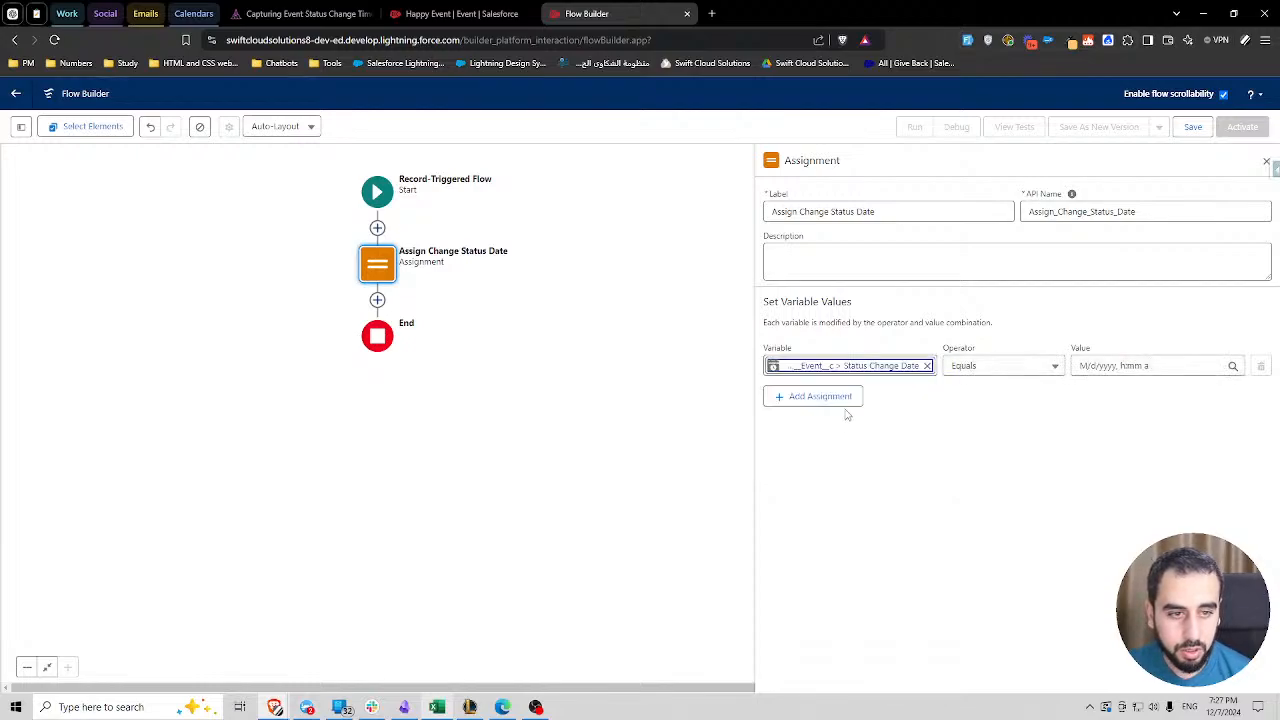
- Relabel the Assignment element "Assign Status Change Date" and regenerate its API name as Assign_Status_Change_Date
drag(801, 208, 976, 206)
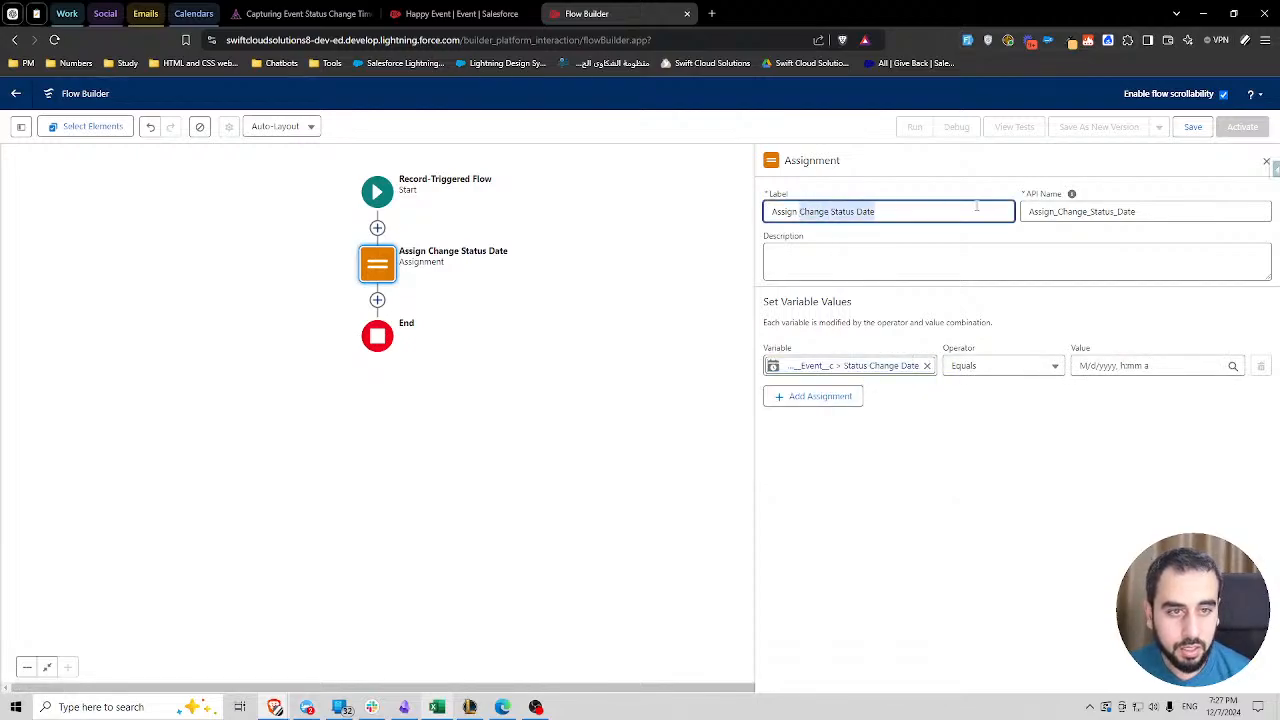
key(BackSpace)
text(Status Change Date)
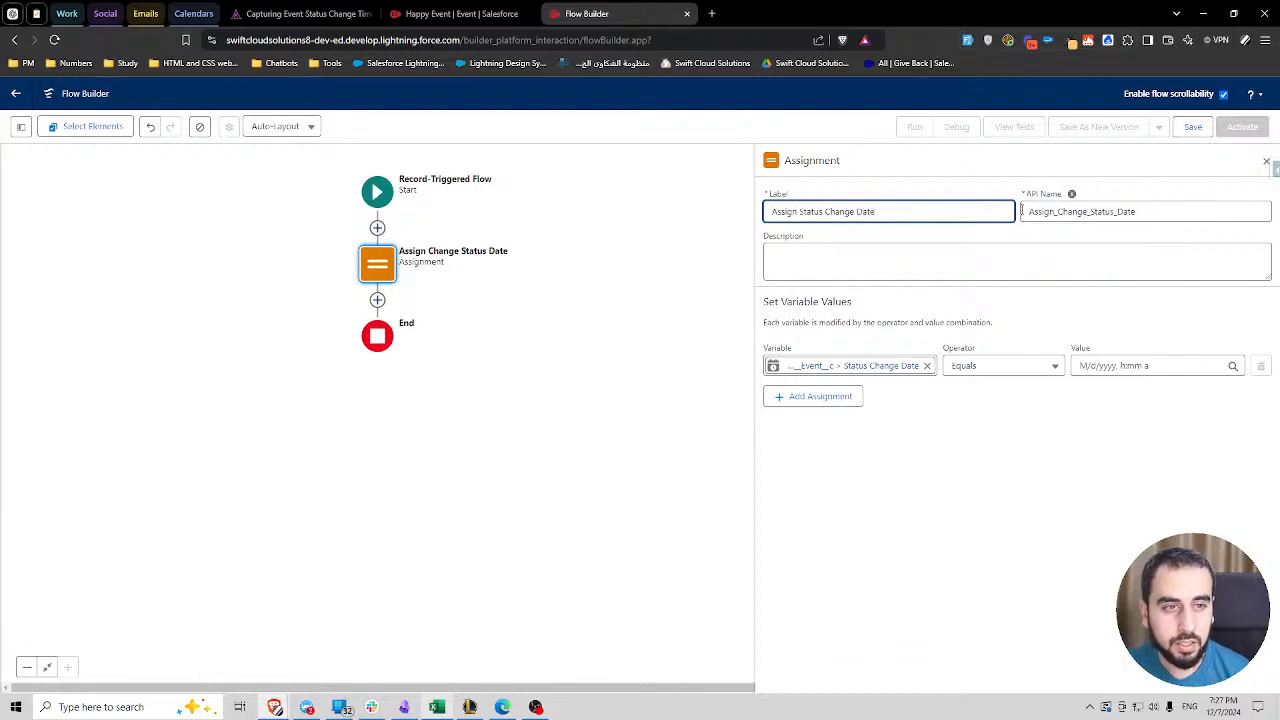
double_click(1075, 207)
key(BackSpace)
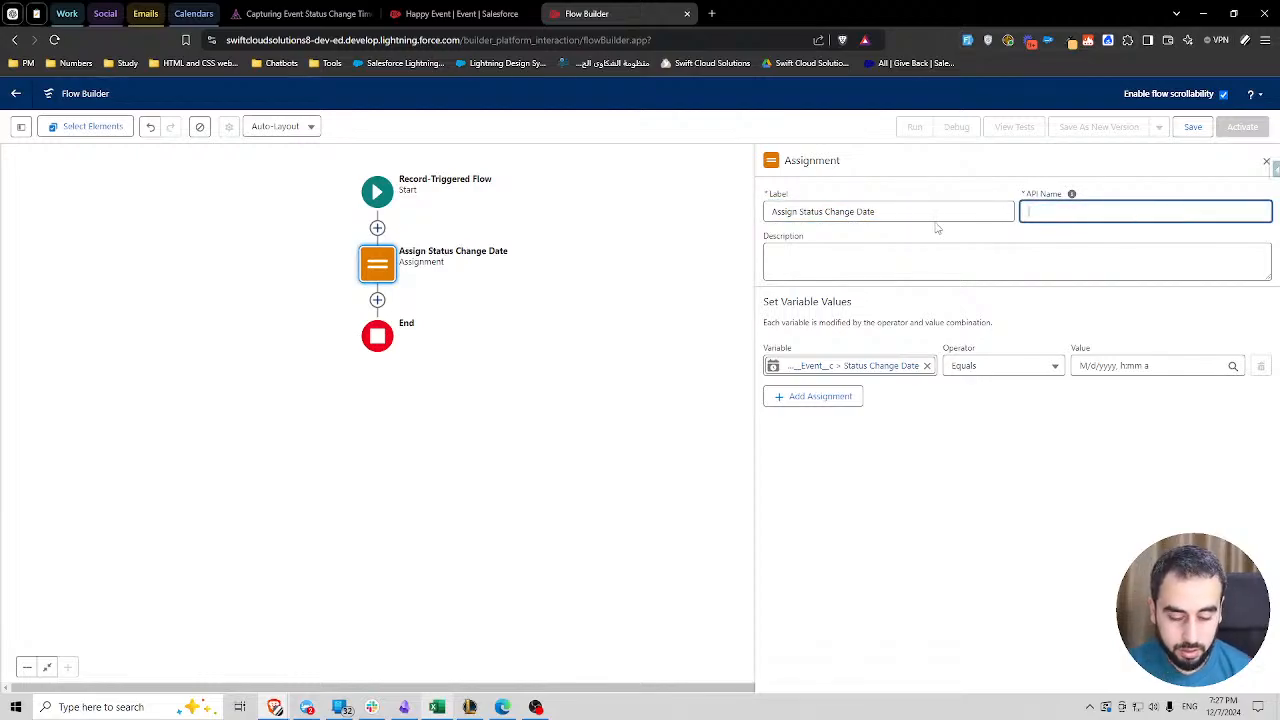
click(924, 213)
click(1085, 209)
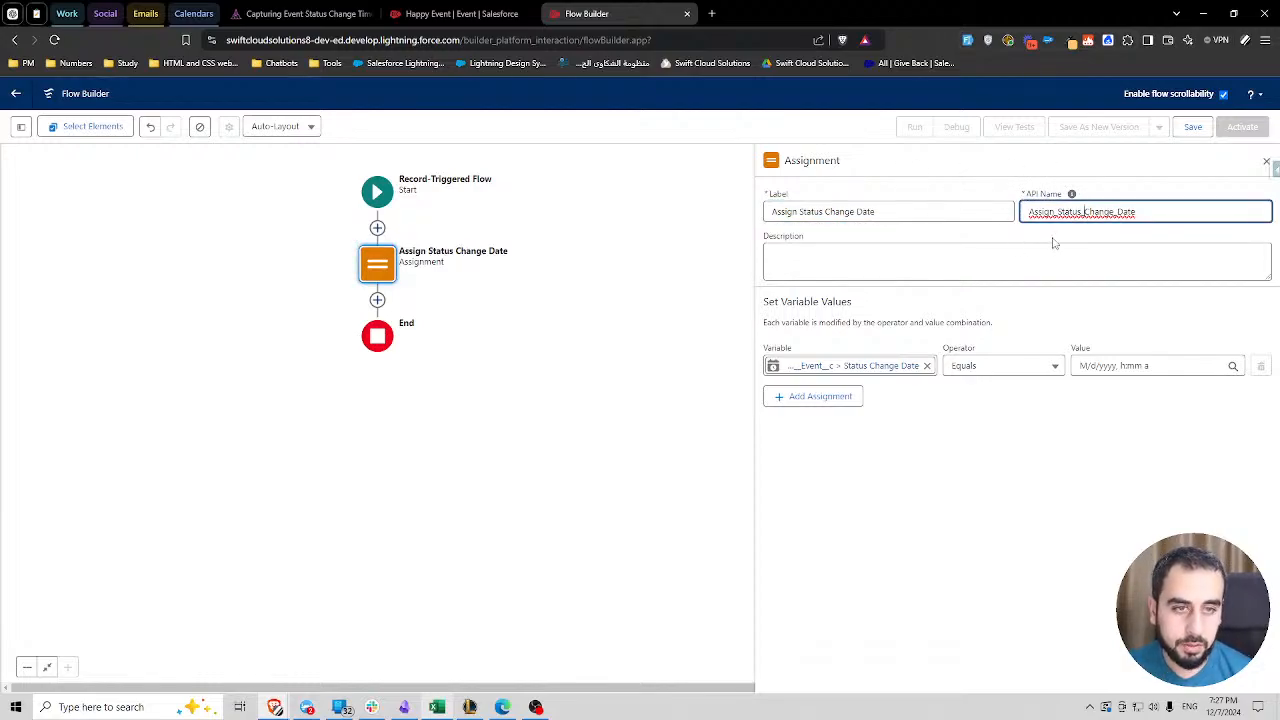
click(1054, 238)
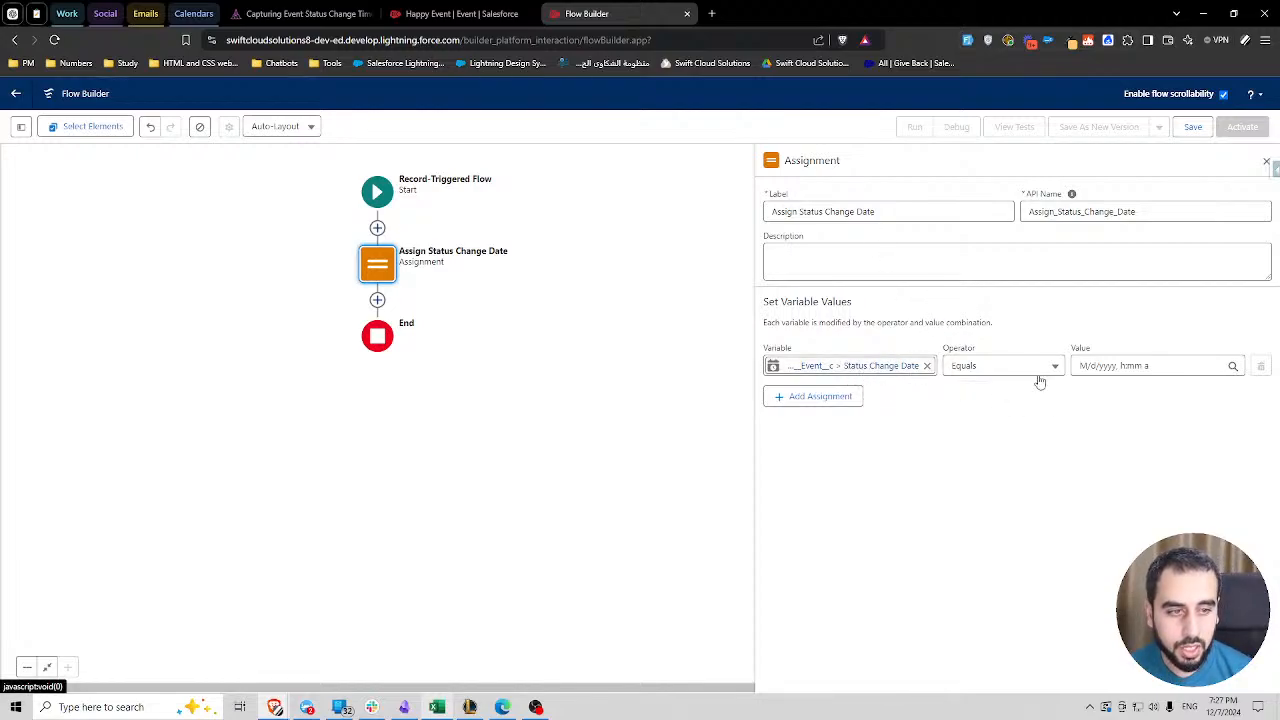
- Set the assignment's value to CurrentDateTime from the Running Flow Interview global variable
click(1141, 368)
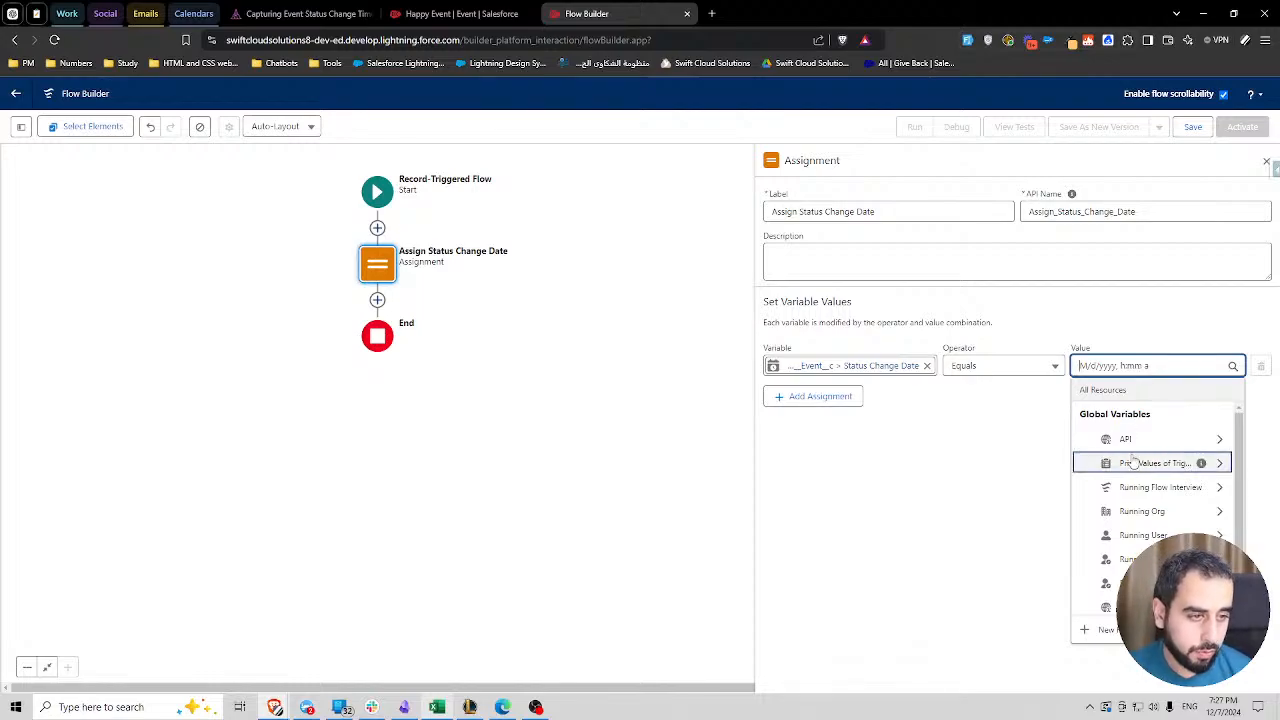
scroll(1137, 495, down, 1)
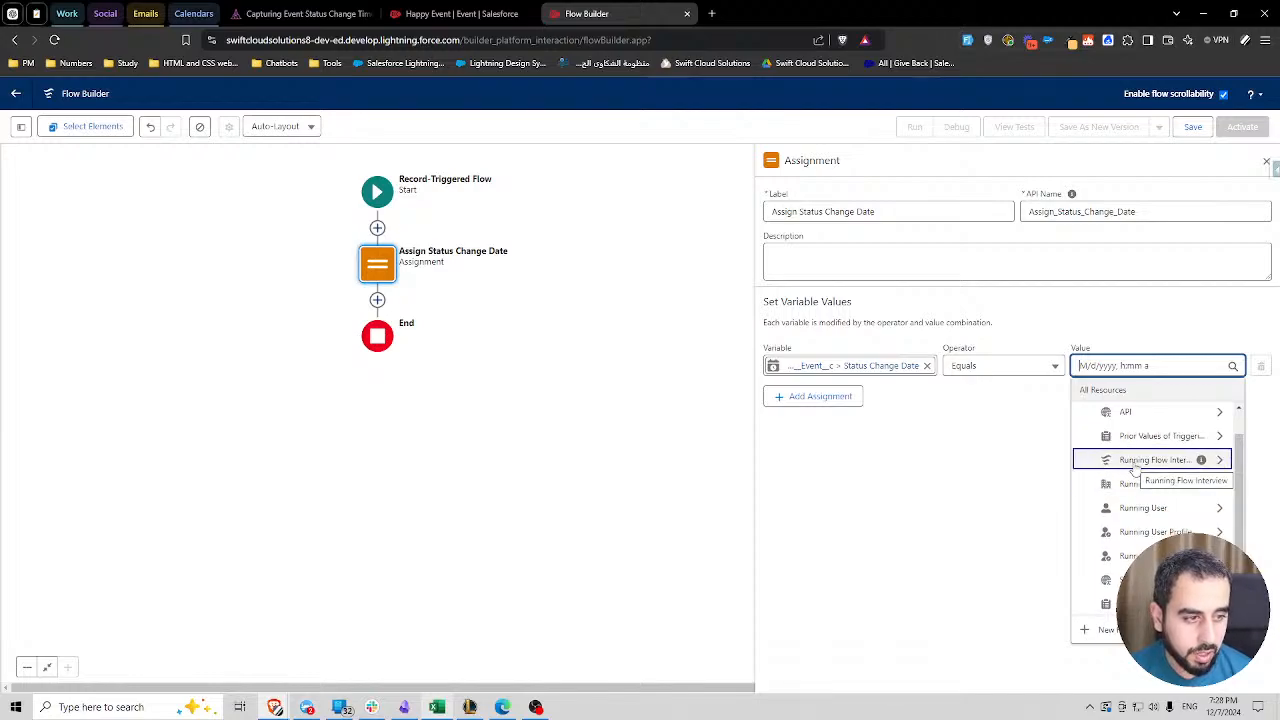
mouse_move(1202, 460)
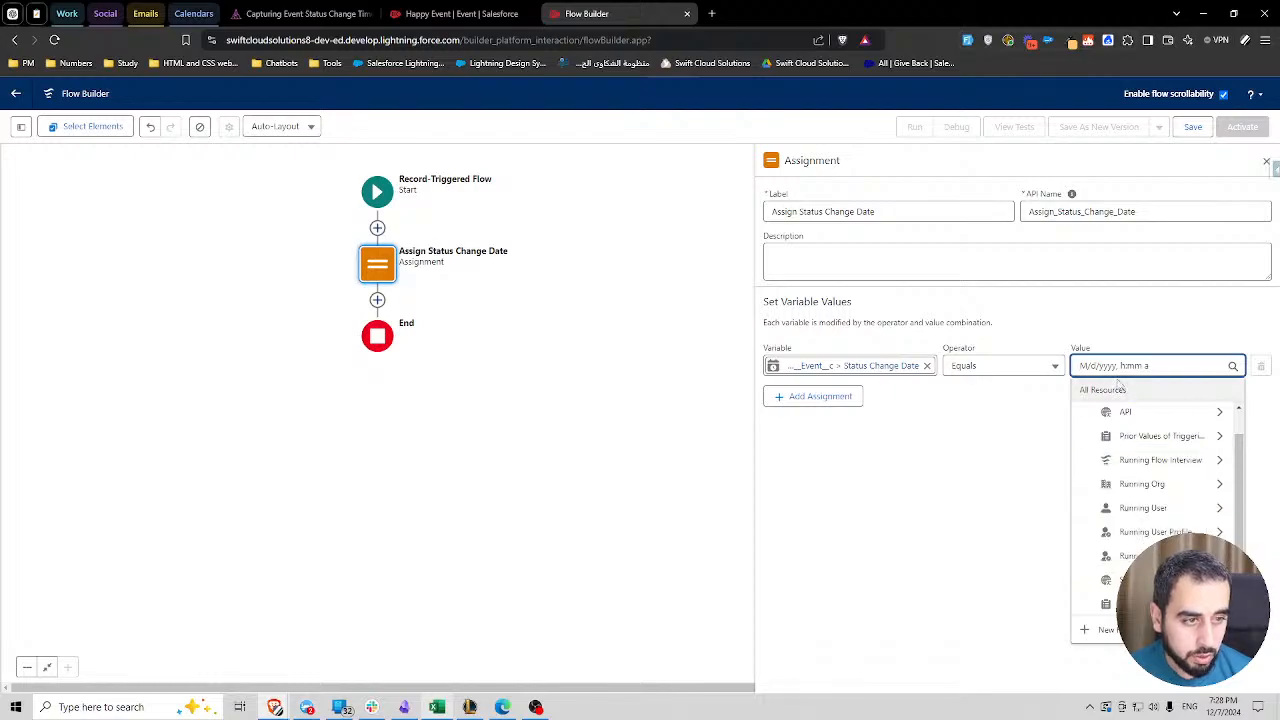
text(flow)
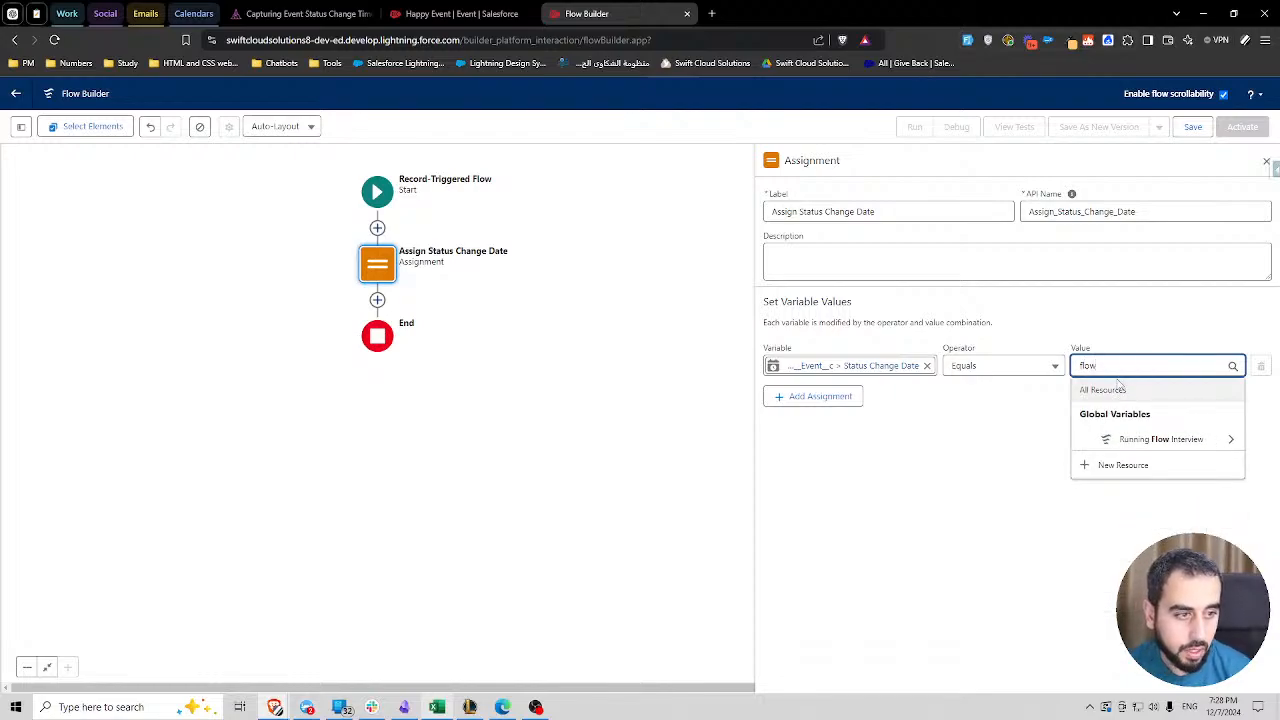
key(ctrl+a)
text(inter)
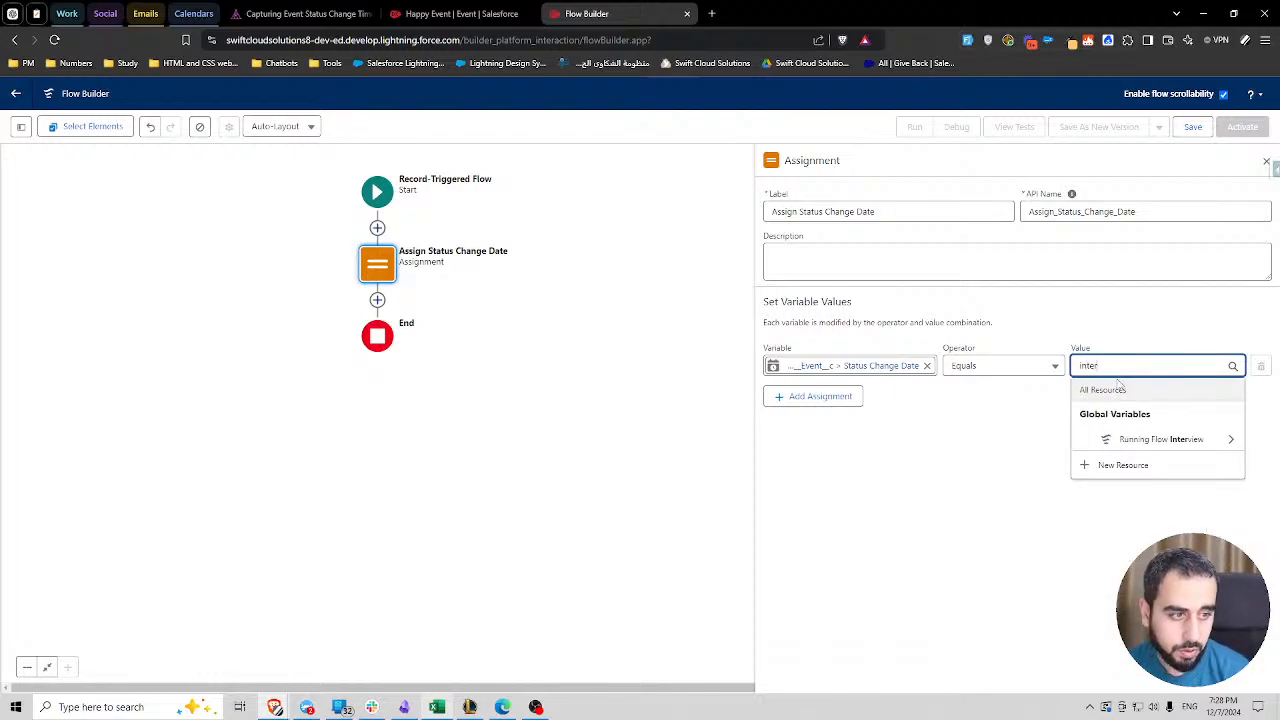
click(1145, 439)
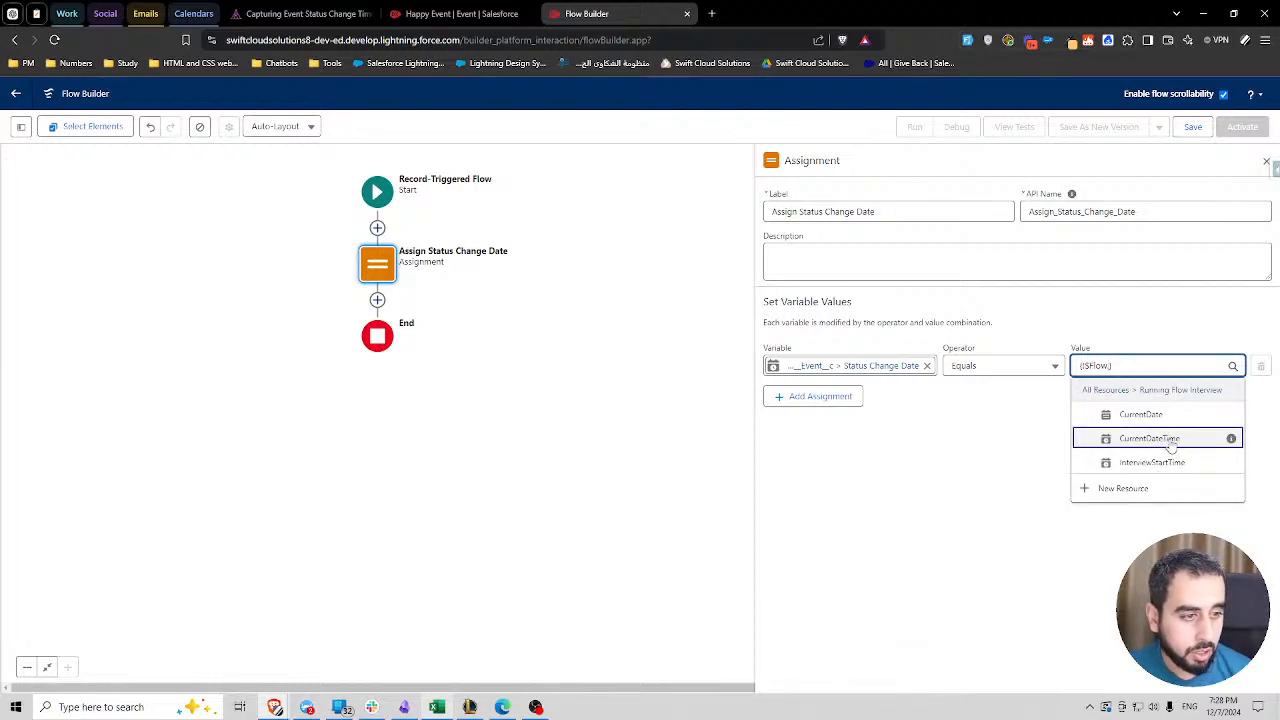
click(1172, 440)
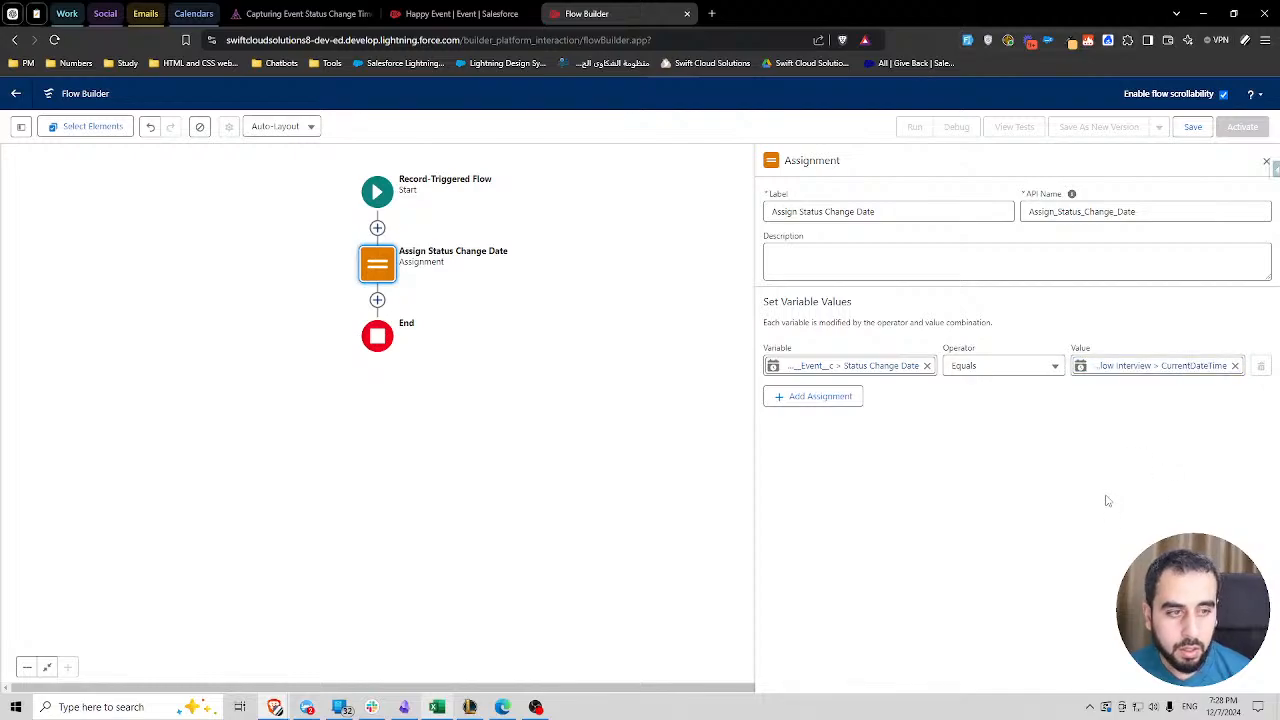
- Label the new flow "Event - Set Current Date Time on Status Change Date" and let its API name be generated from the label
click(1193, 127)
click(480, 336)
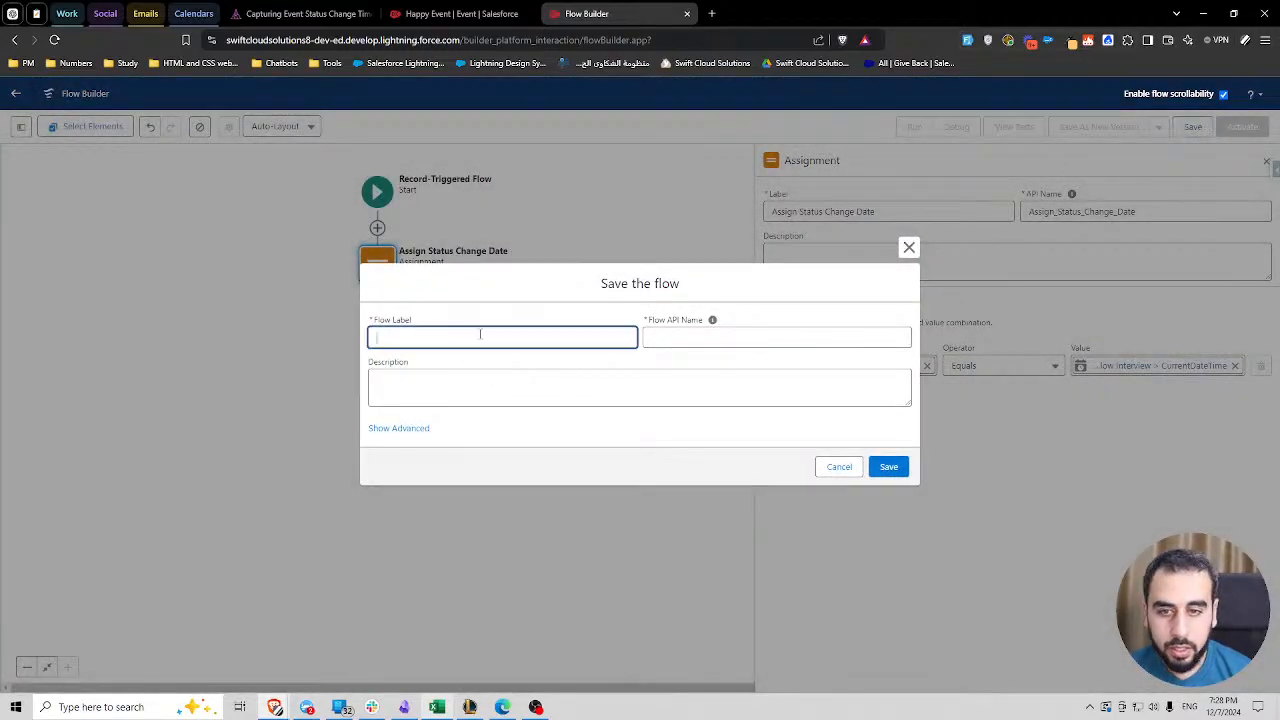
text(Set)
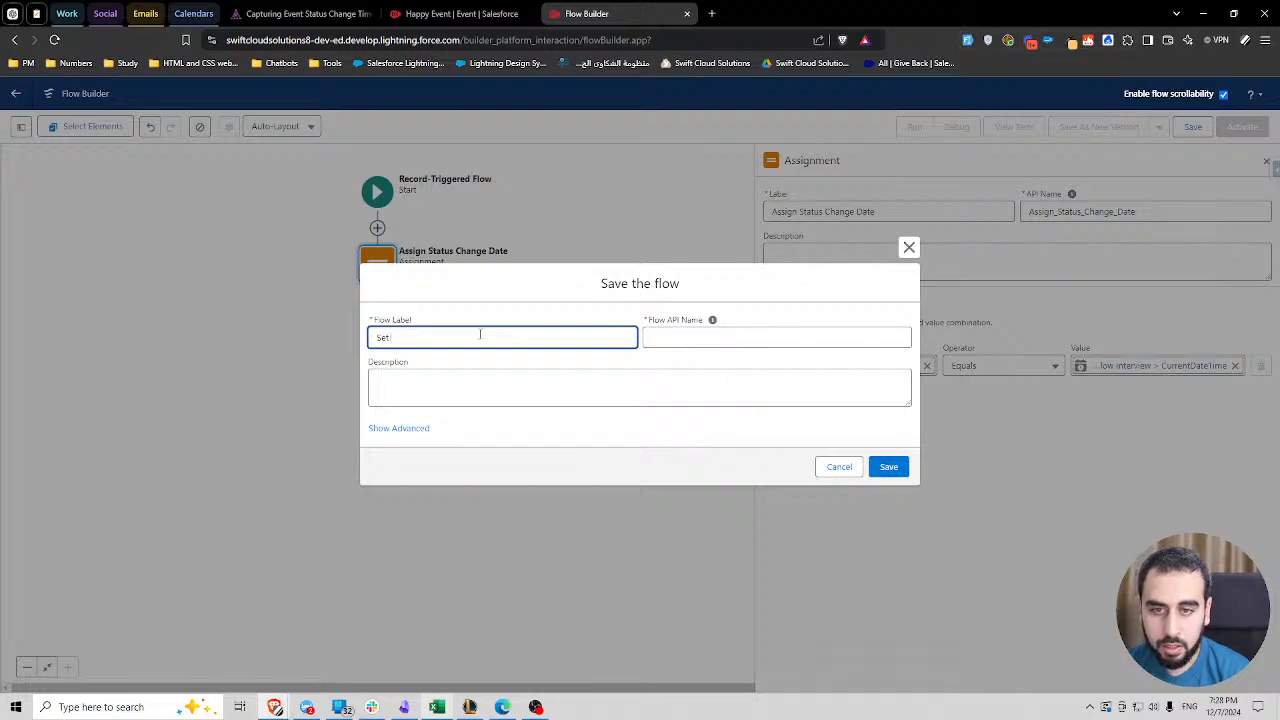
text( Current Date)
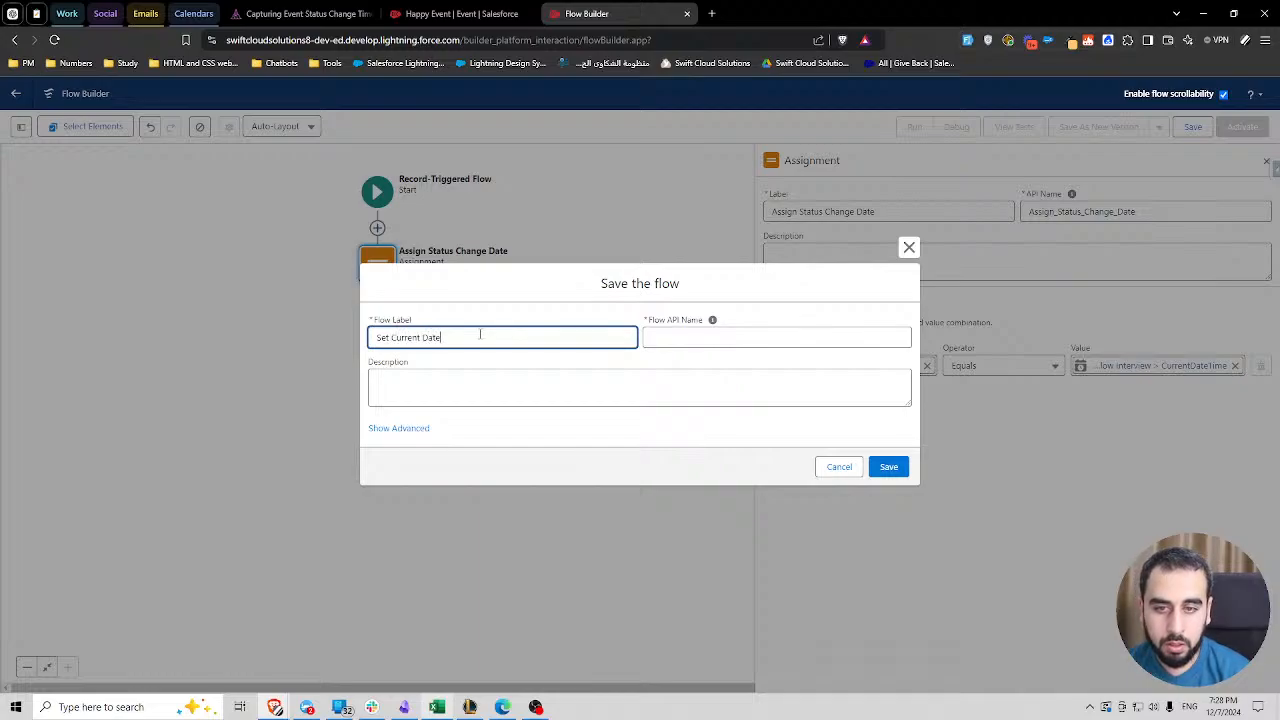
text( Time o)
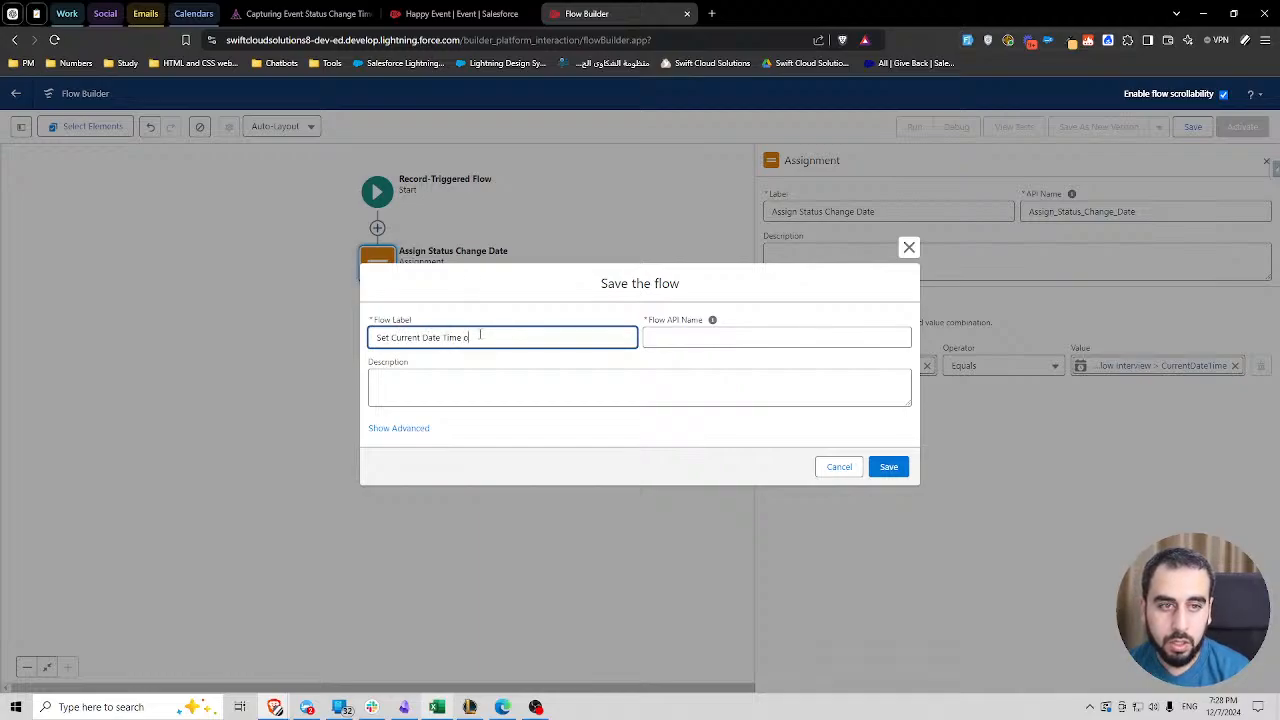
text(n Status Change Date)
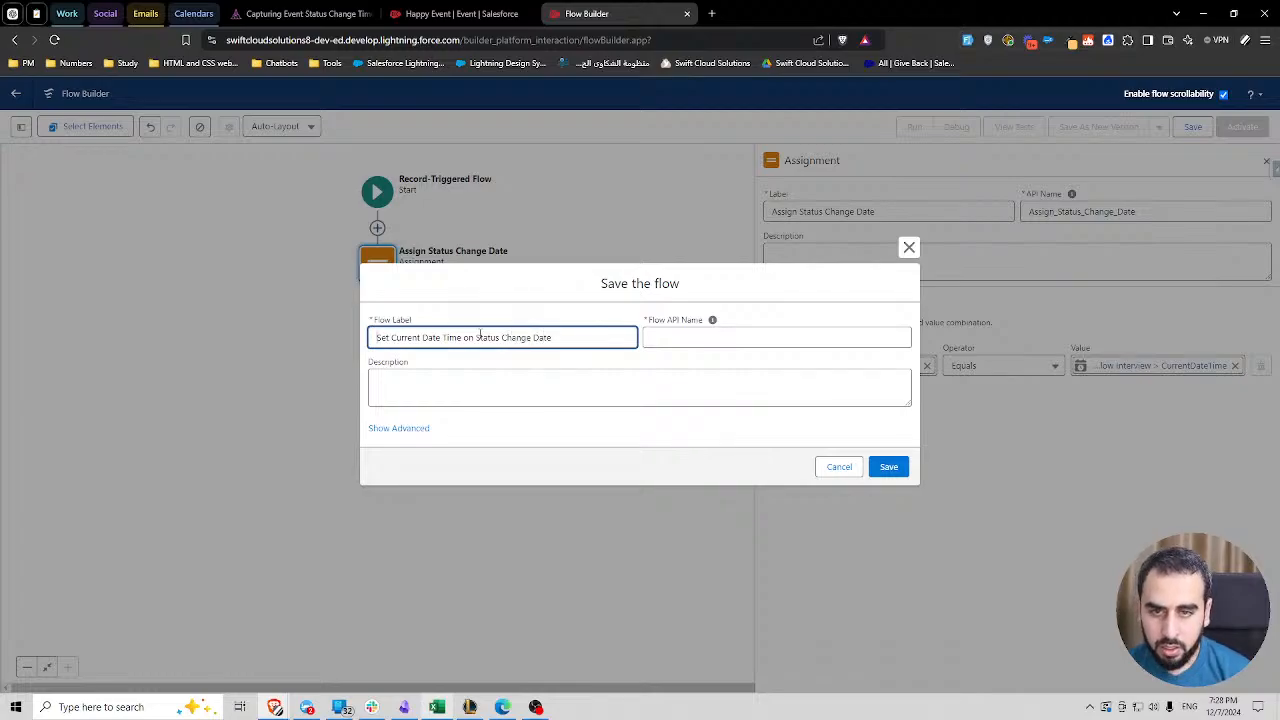
key(Home)
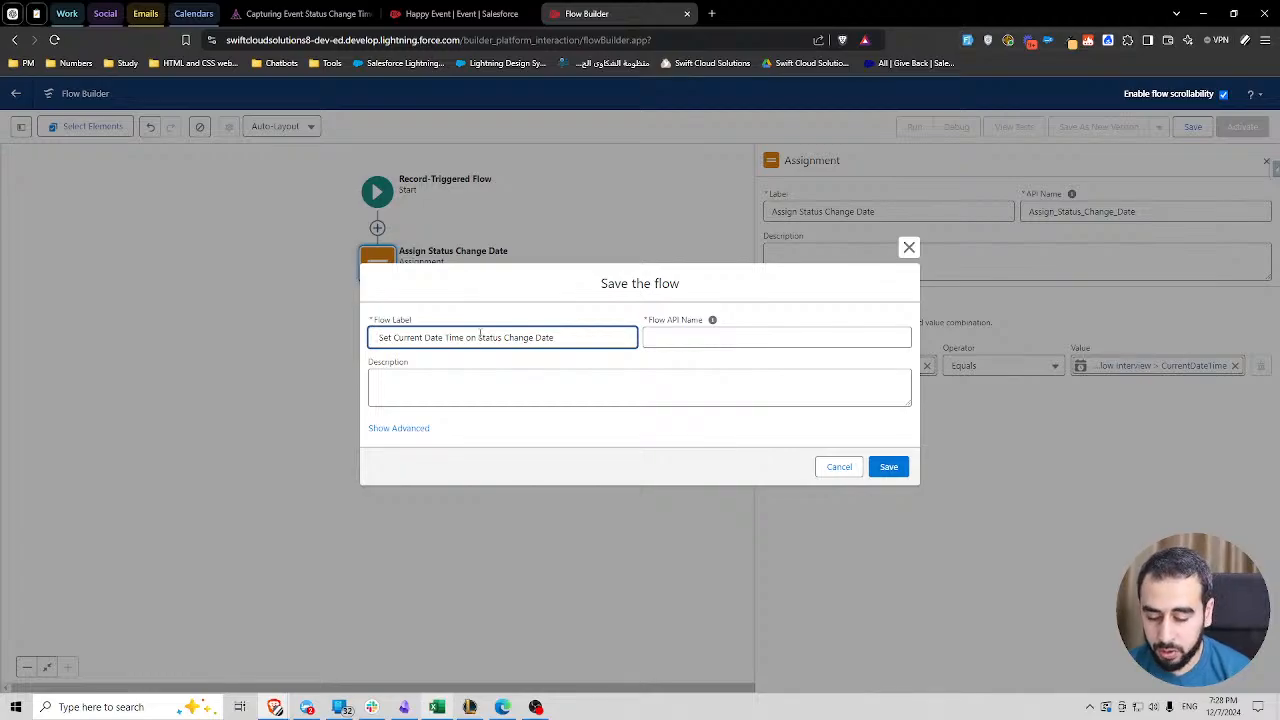
text(Event -)
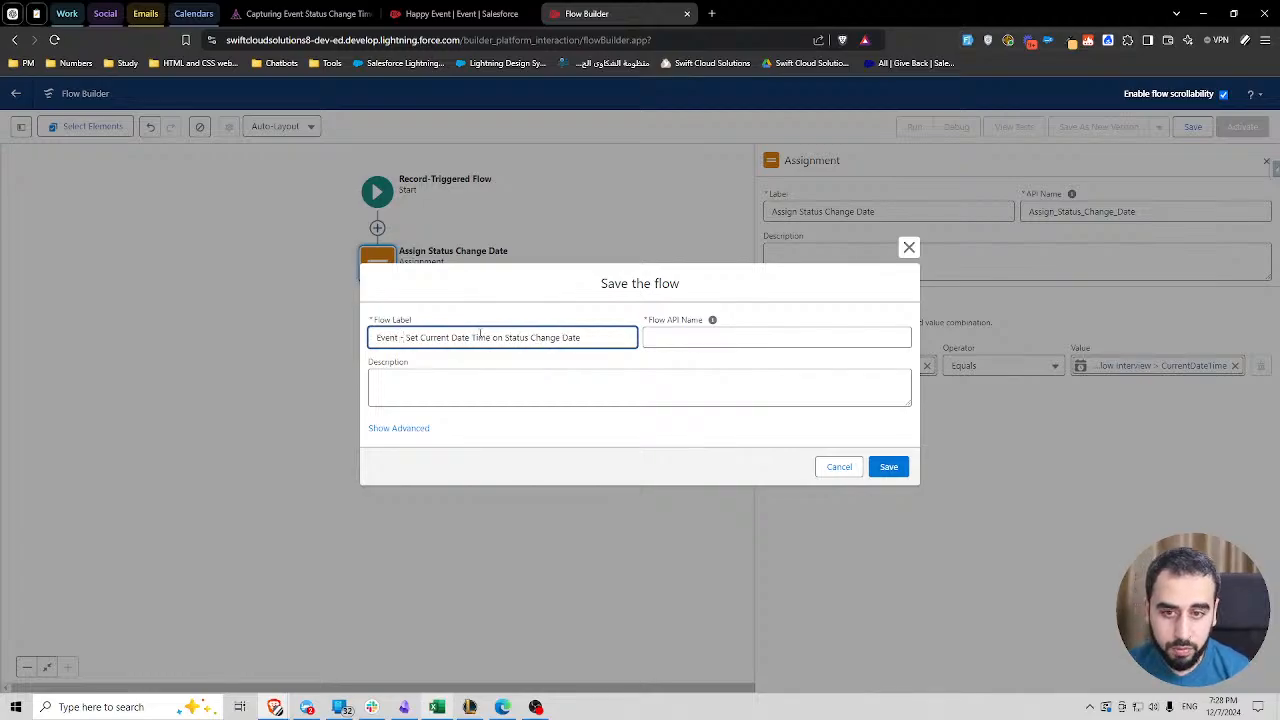
click(524, 319)
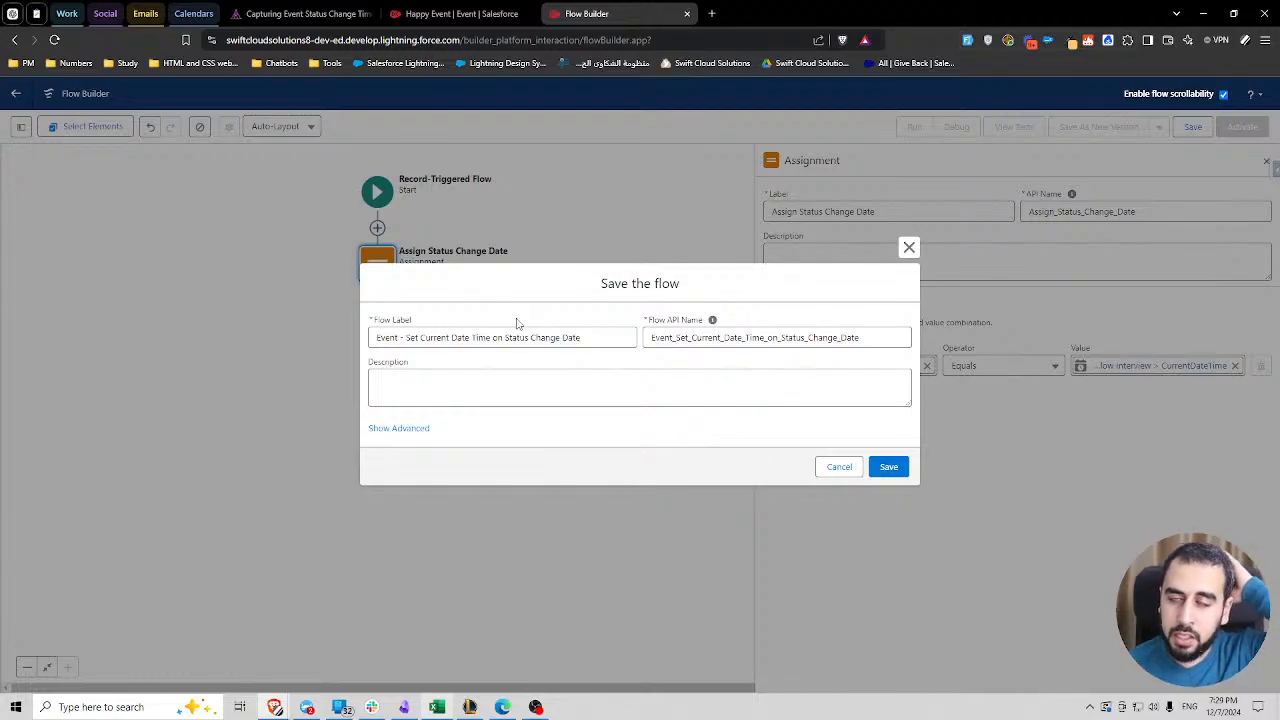
- Check the flow's API name Event_Set_Current_Date_Time_on_Status_Change_Date and save the flow
double_click(711, 337)
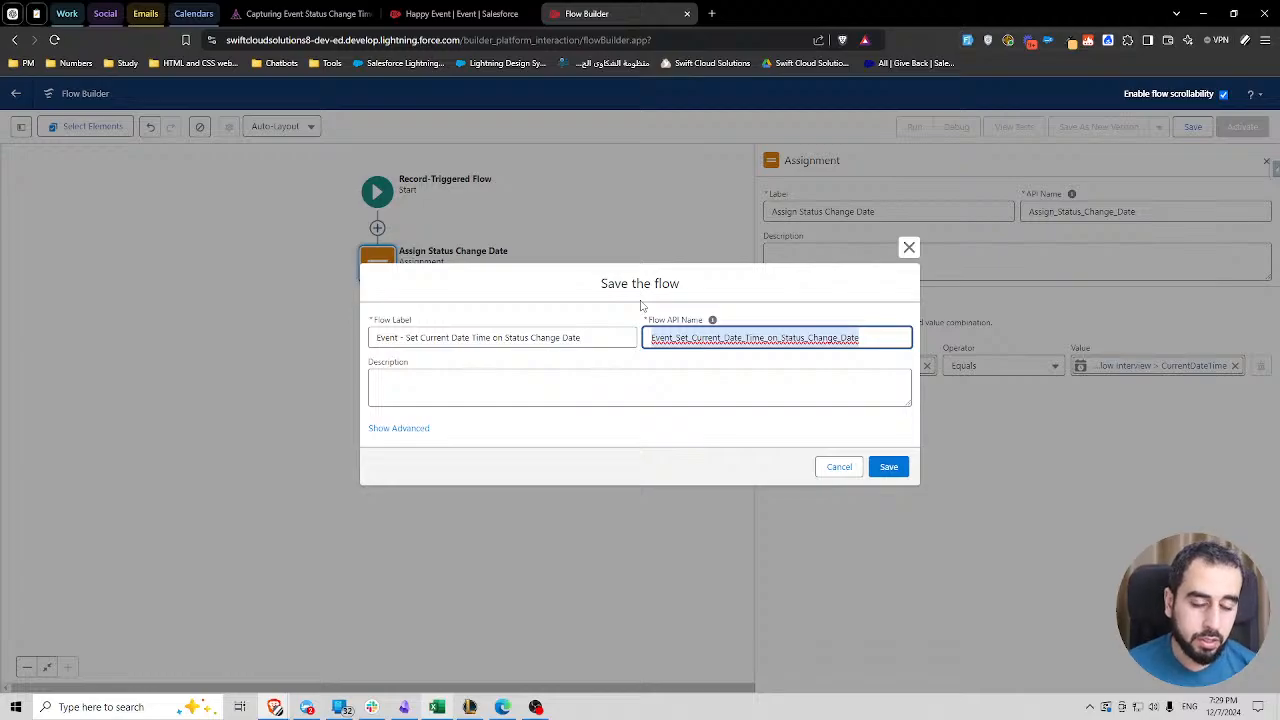
click(683, 360)
drag(674, 336, 650, 336)
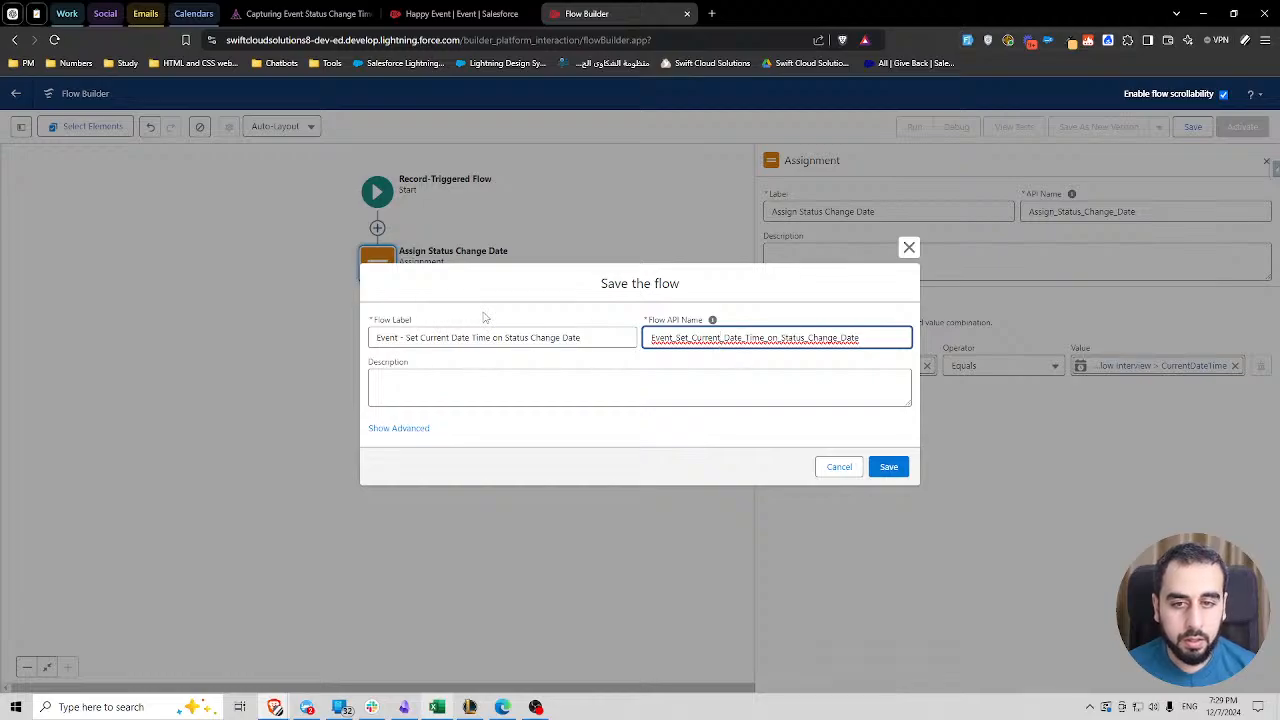
click(549, 308)
click(895, 467)
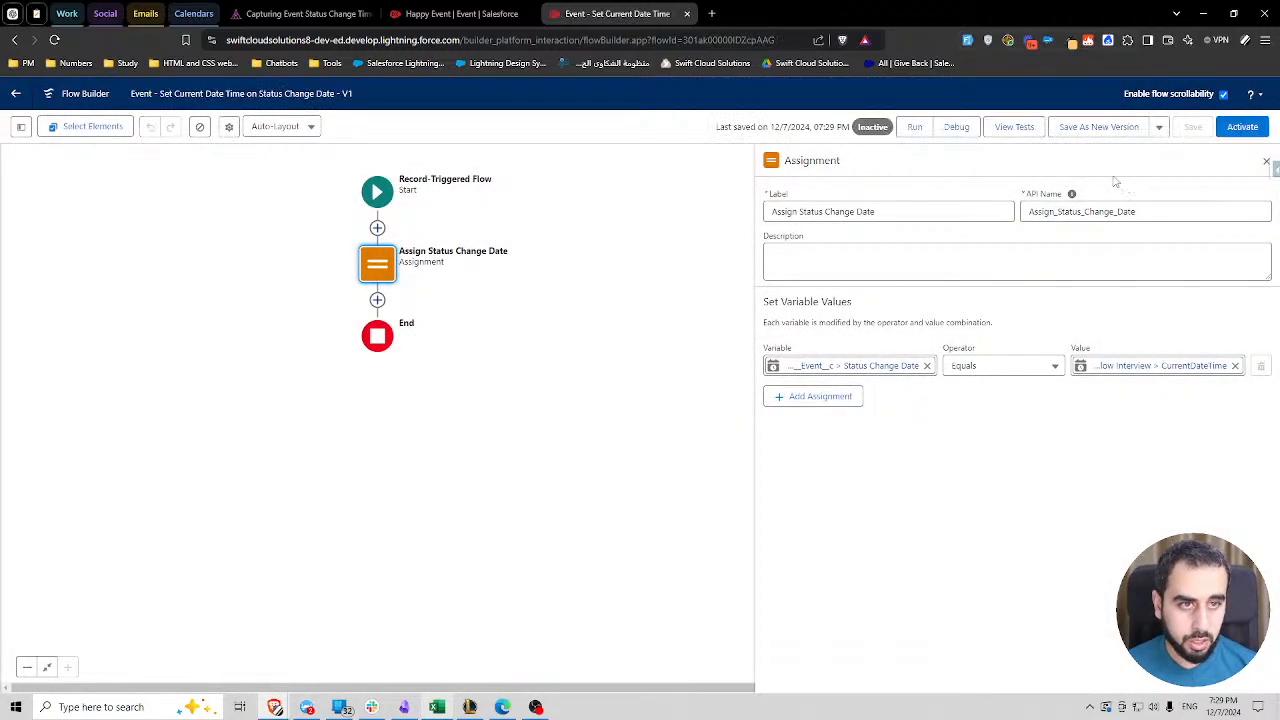
- Debug the flow in rollback mode with Happy Event as the triggering record, leaving its field values as they are
click(968, 130)
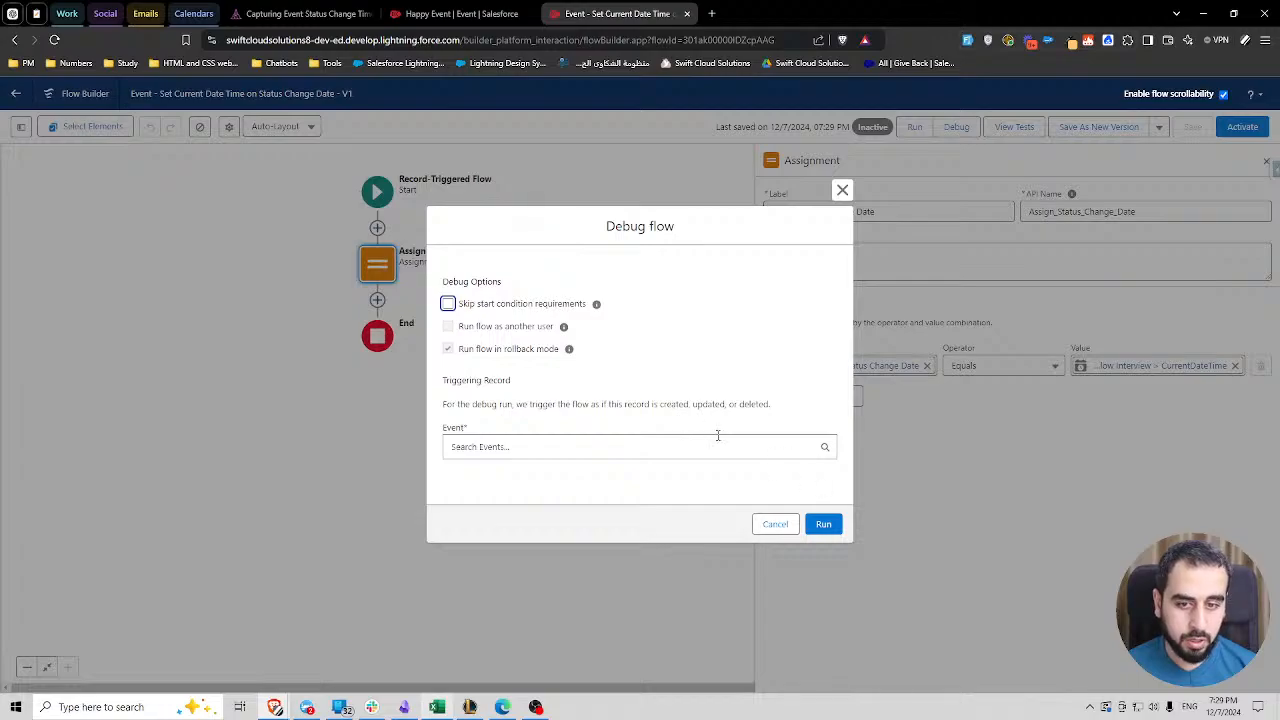
click(609, 446)
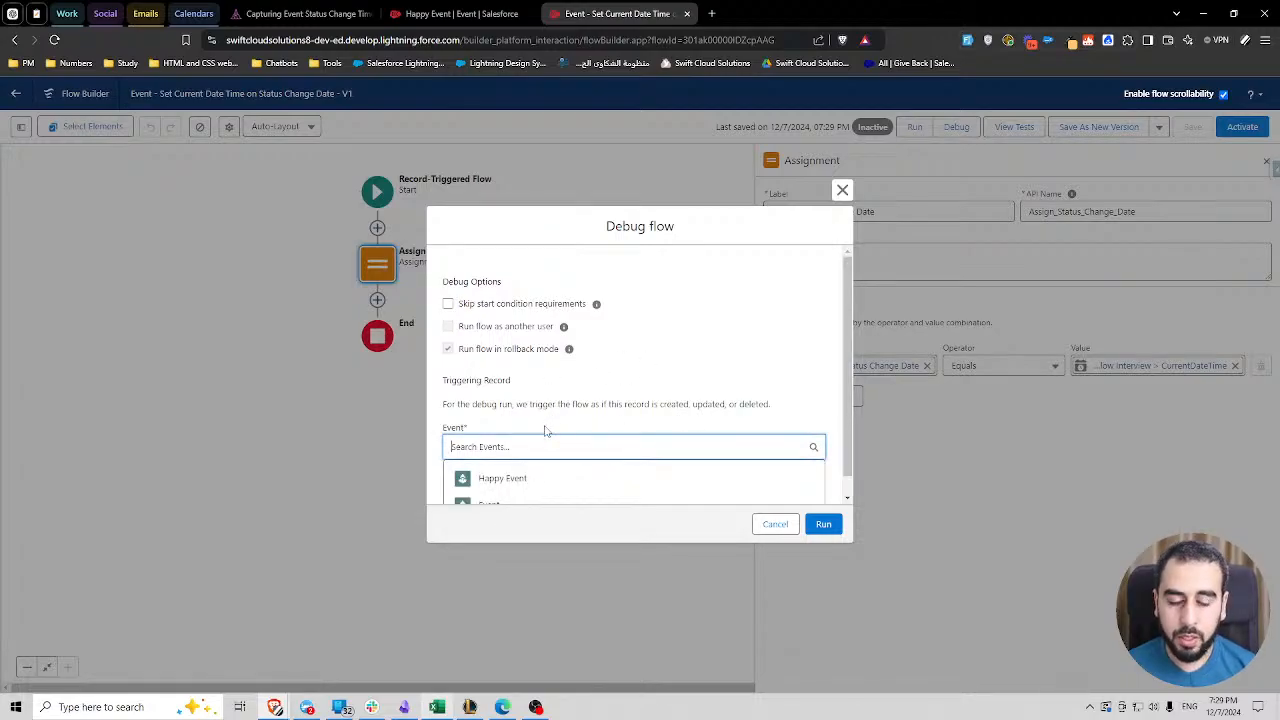
click(523, 479)
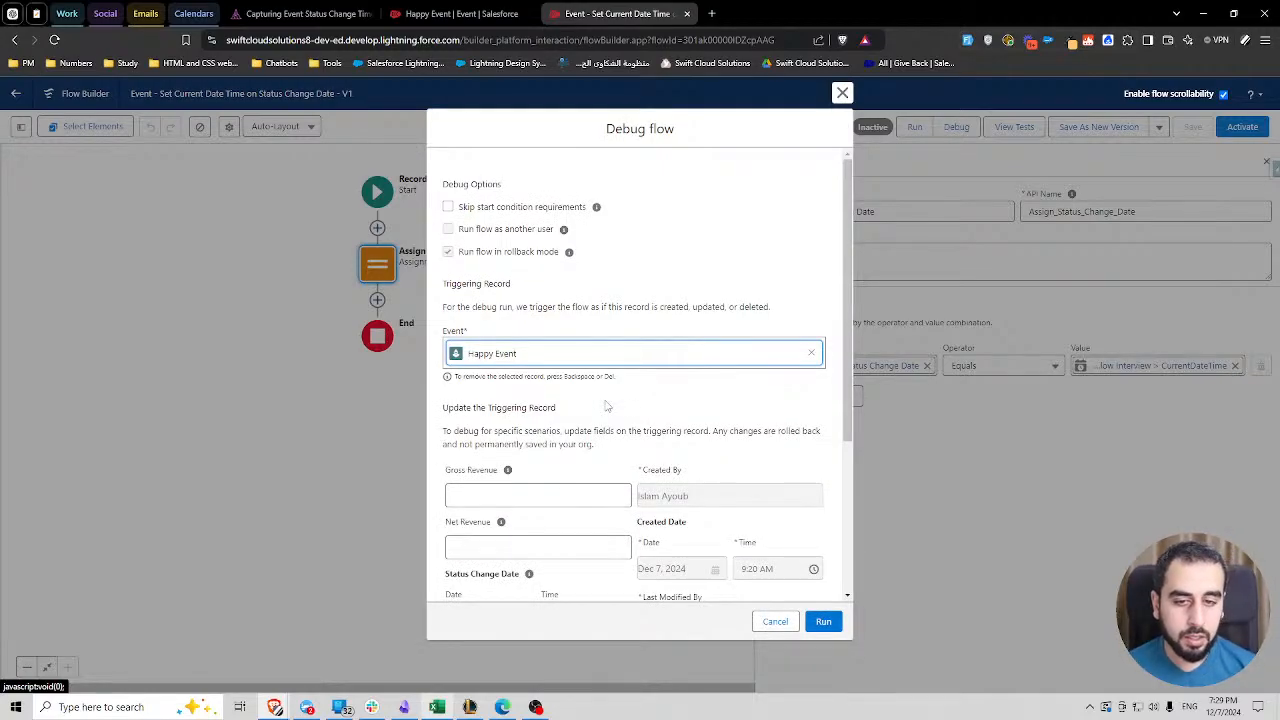
scroll(551, 506, down, 2)
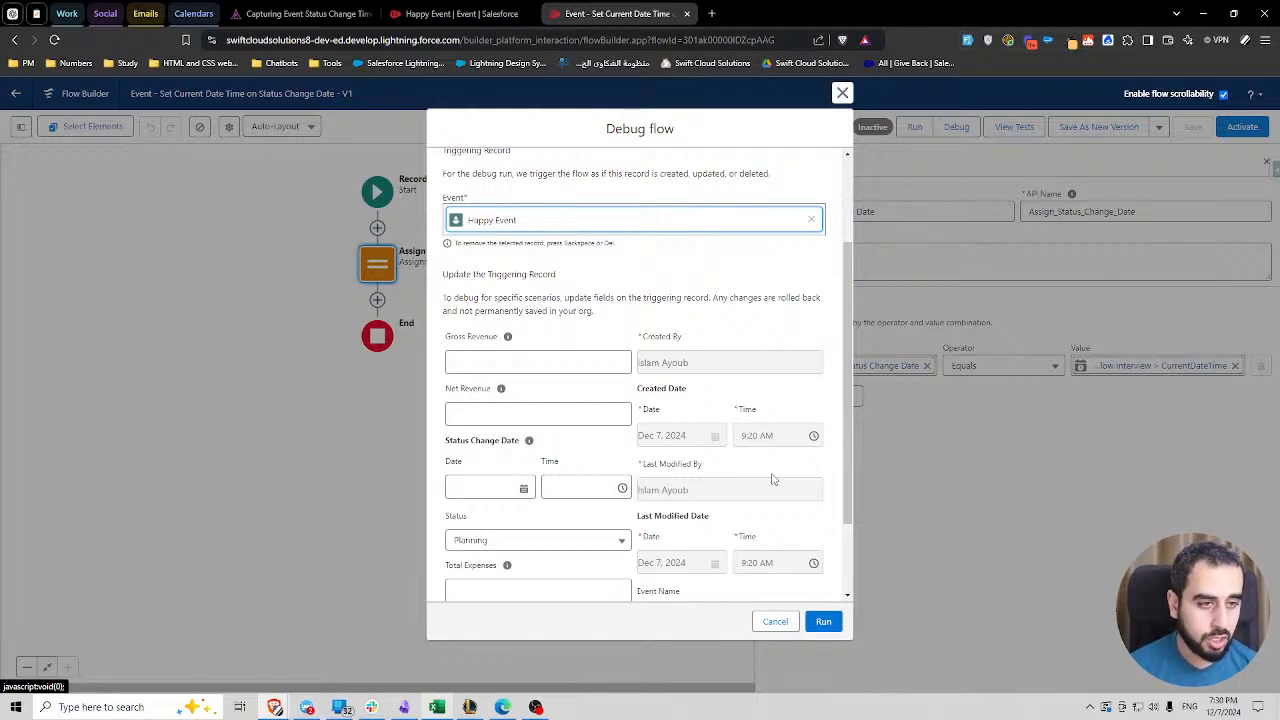
click(823, 621)
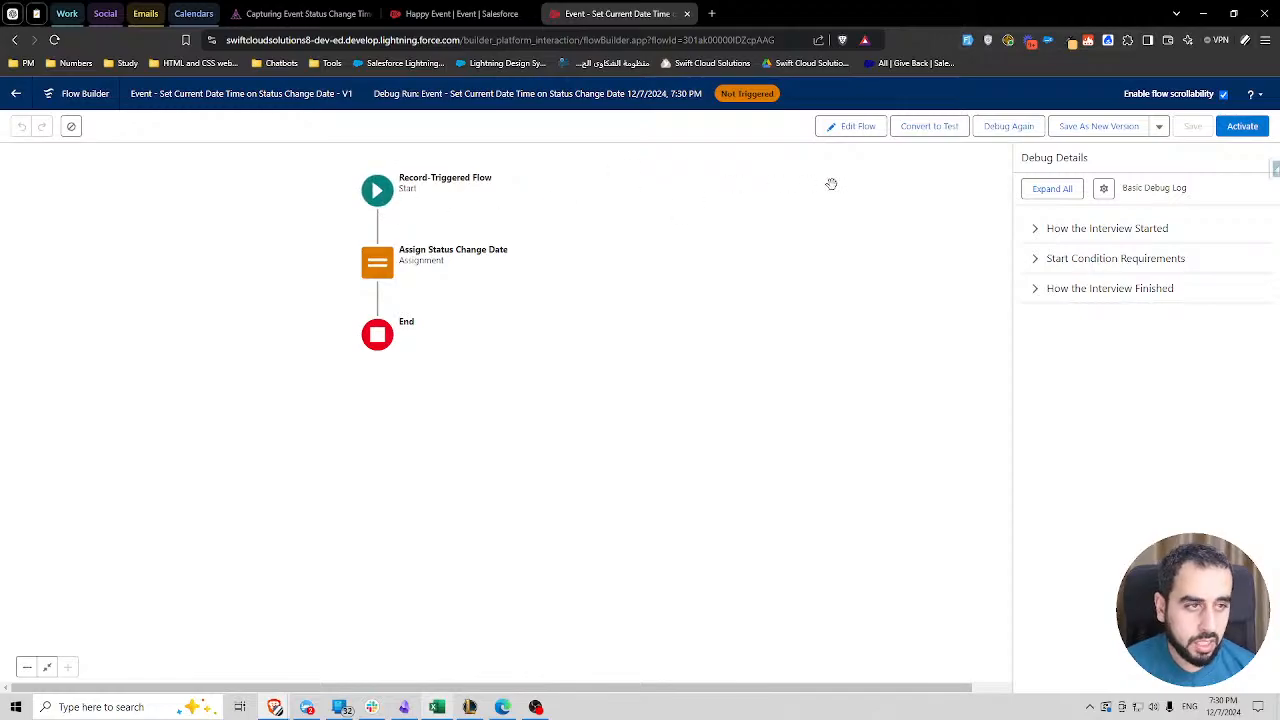
- Debug the flow again with the triggering record's Status updated to Active
click(1007, 127)
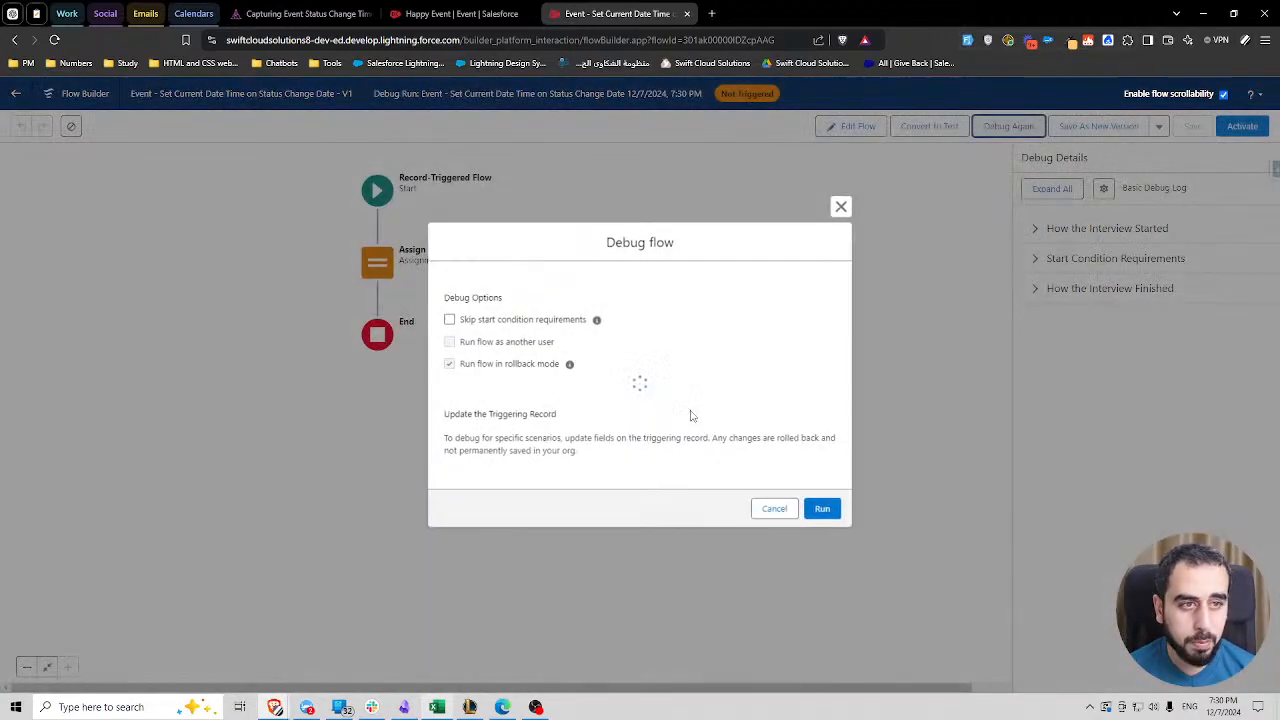
scroll(635, 429, down, 5)
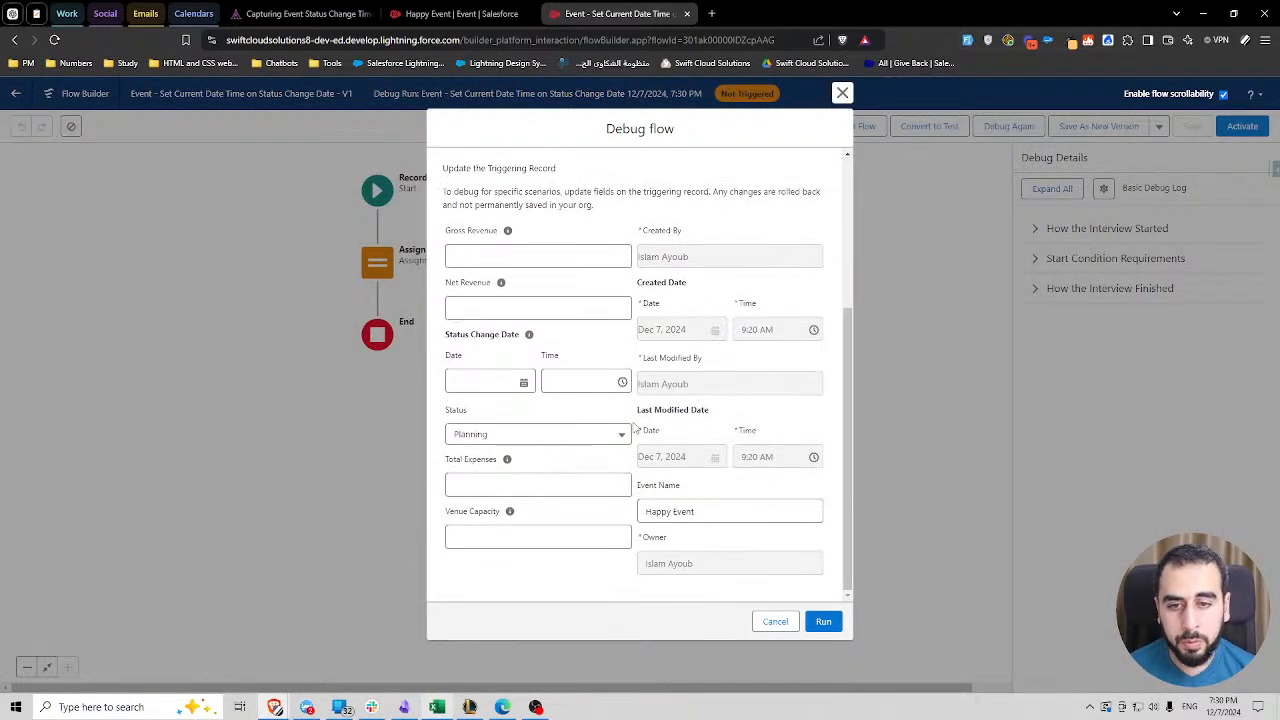
click(485, 435)
click(493, 529)
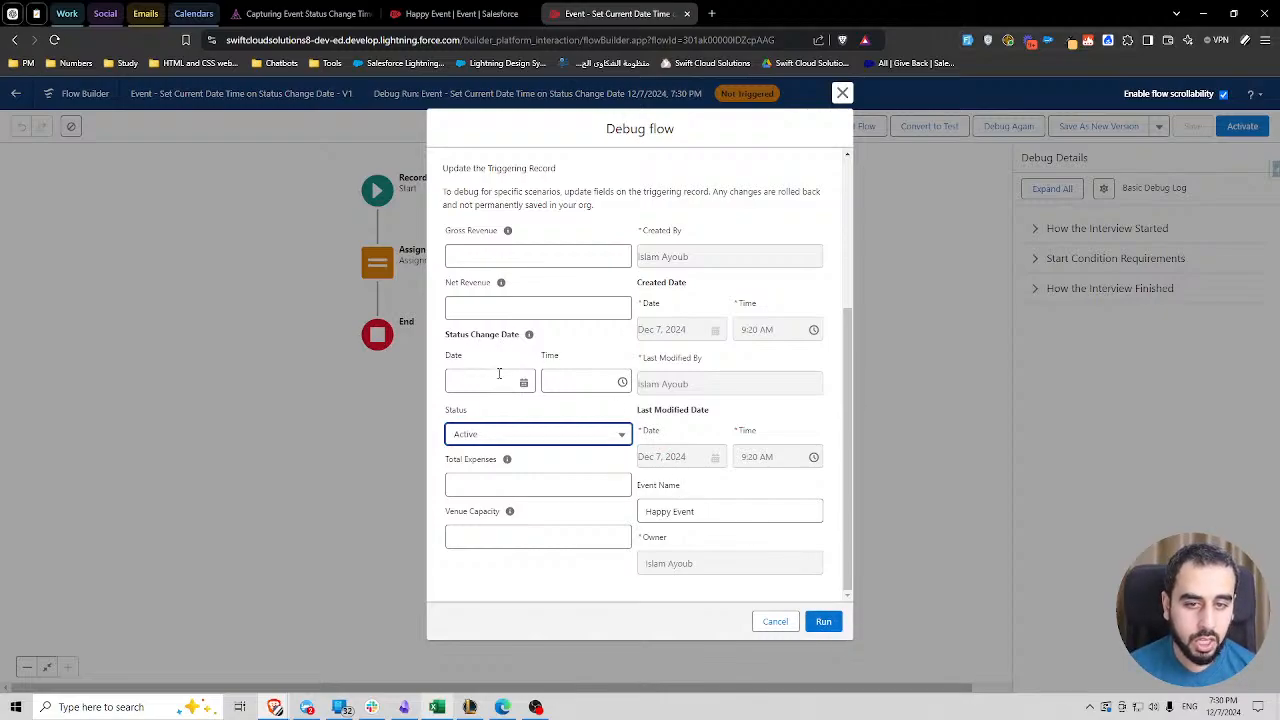
click(823, 622)
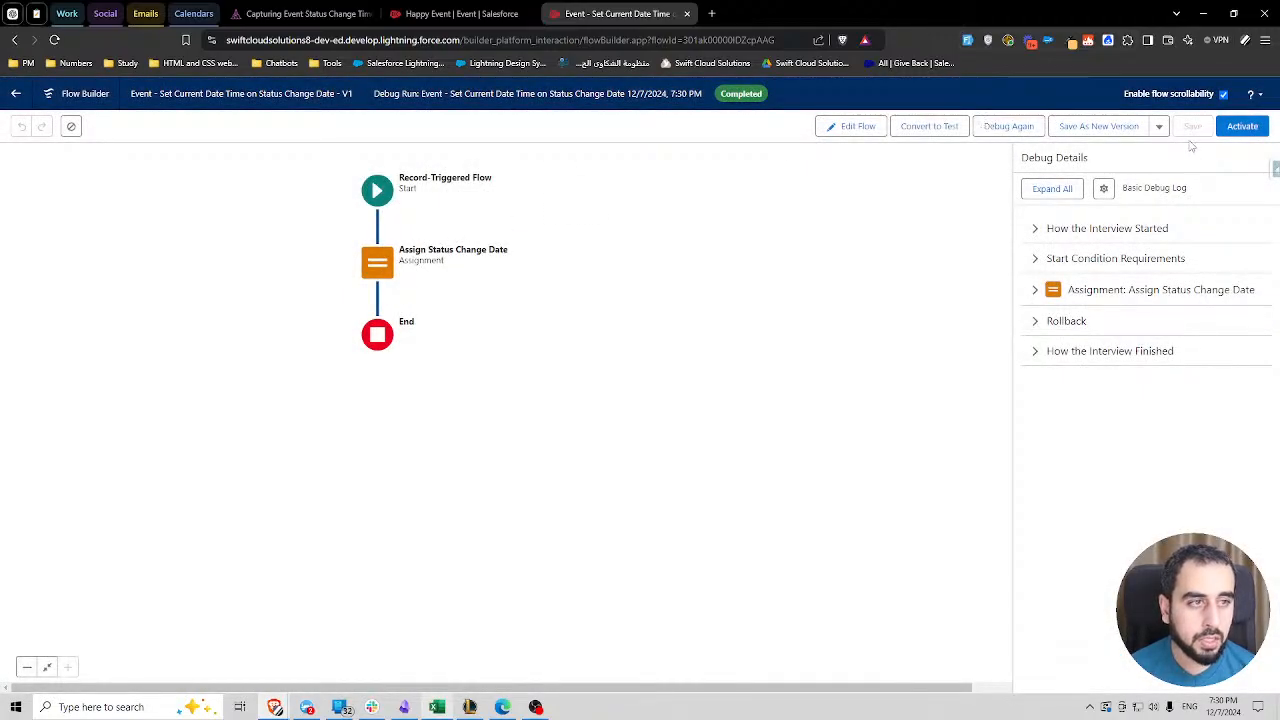
- Review the Assign Status Change Date result in the debug details and activate the flow
click(1140, 289)
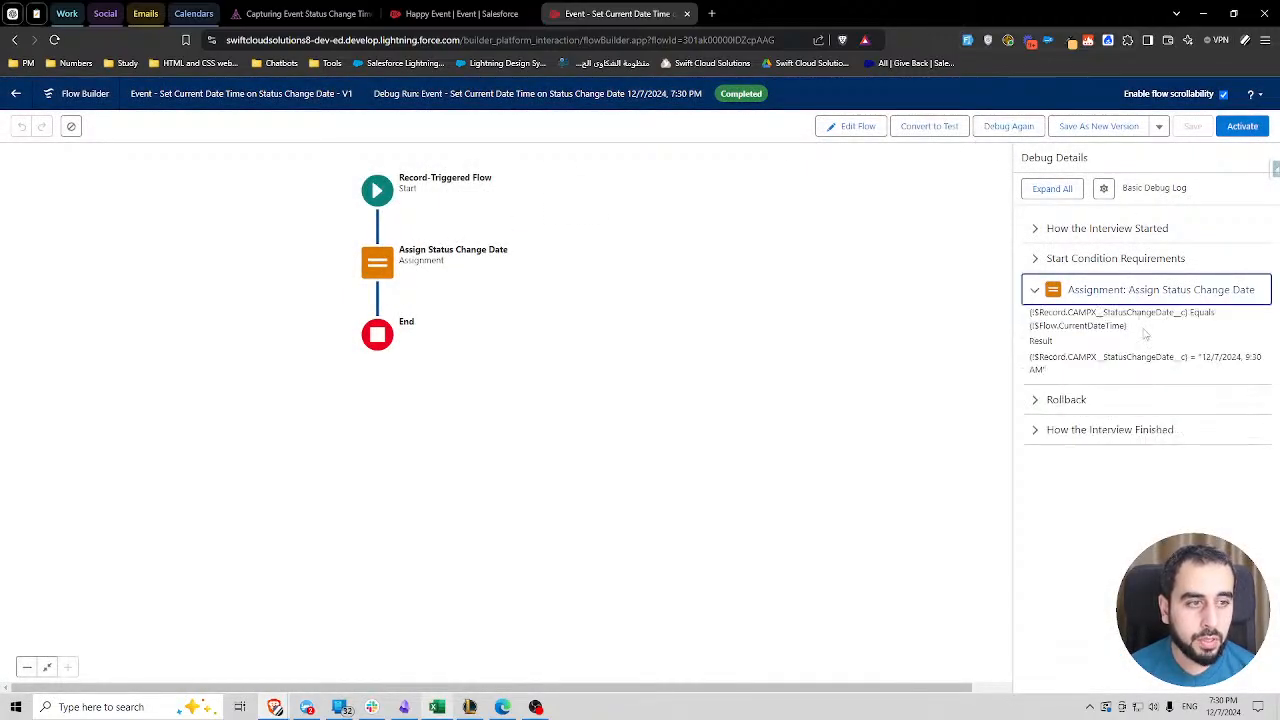
drag(1203, 357, 1222, 372)
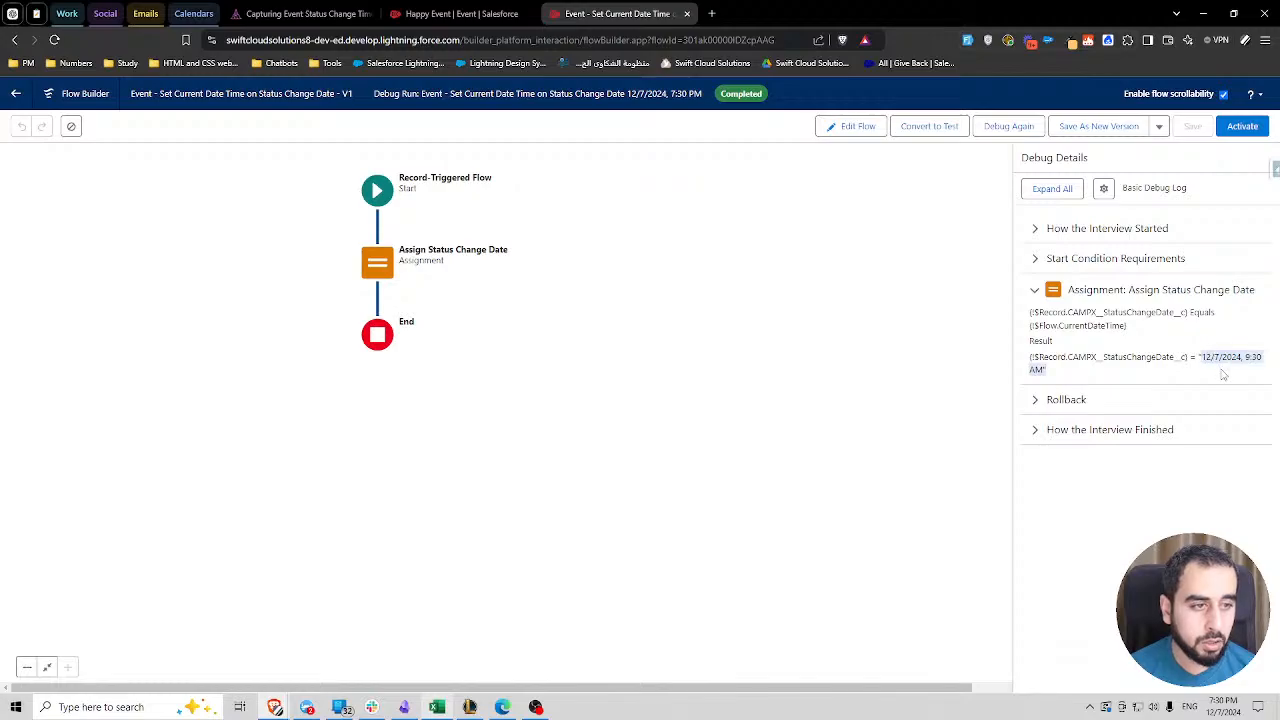
click(1102, 340)
click(1242, 126)
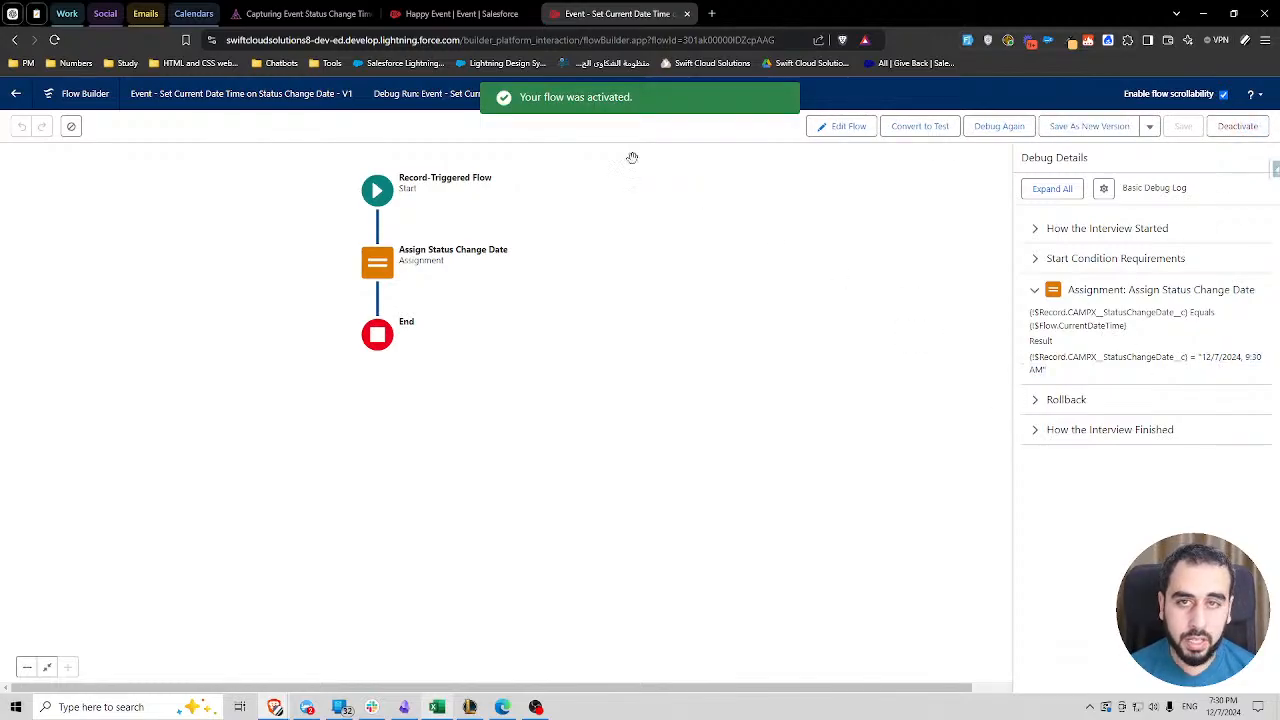
- Switch to the Happy Event record, set its Status to Active and save it
click(476, 10)
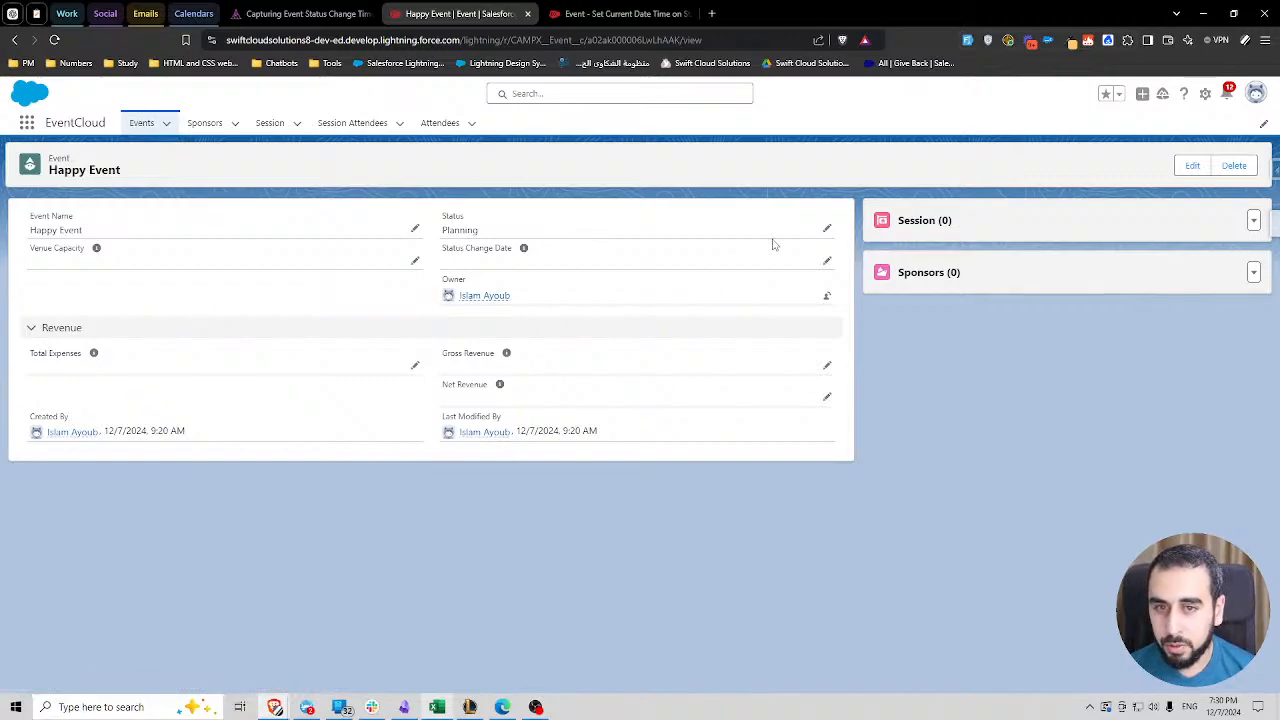
click(827, 232)
click(503, 259)
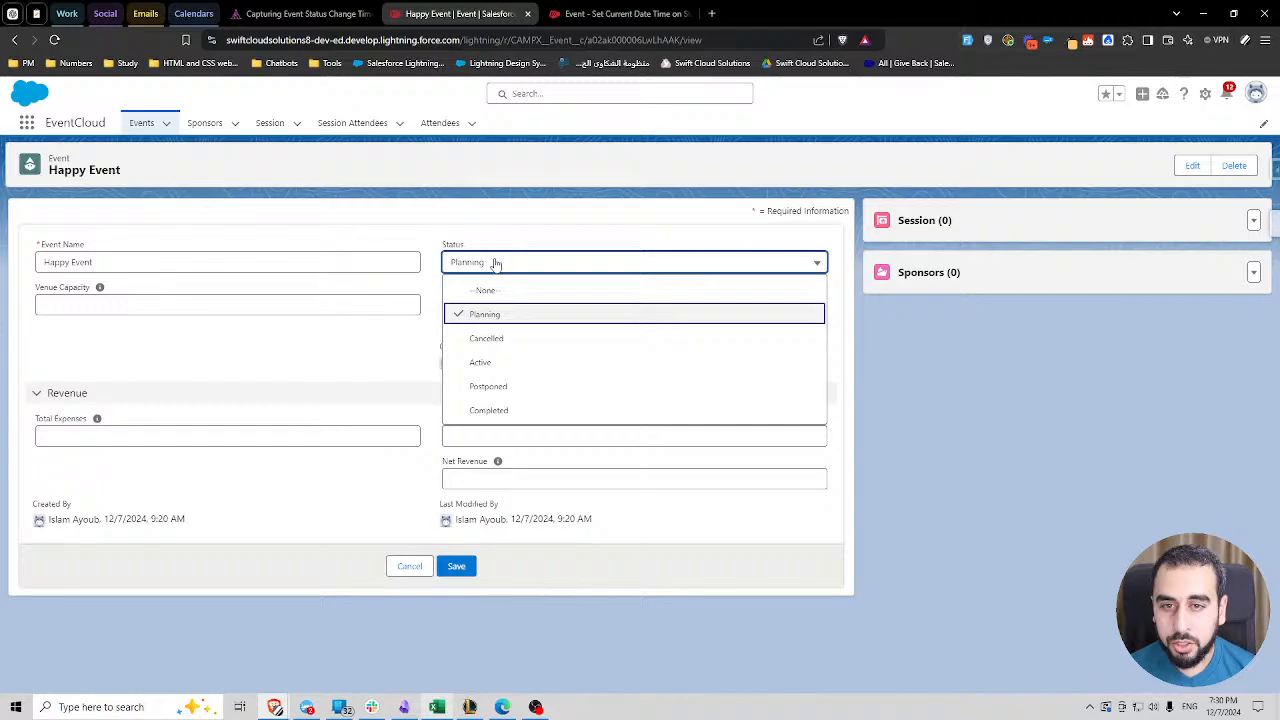
click(497, 364)
click(458, 567)
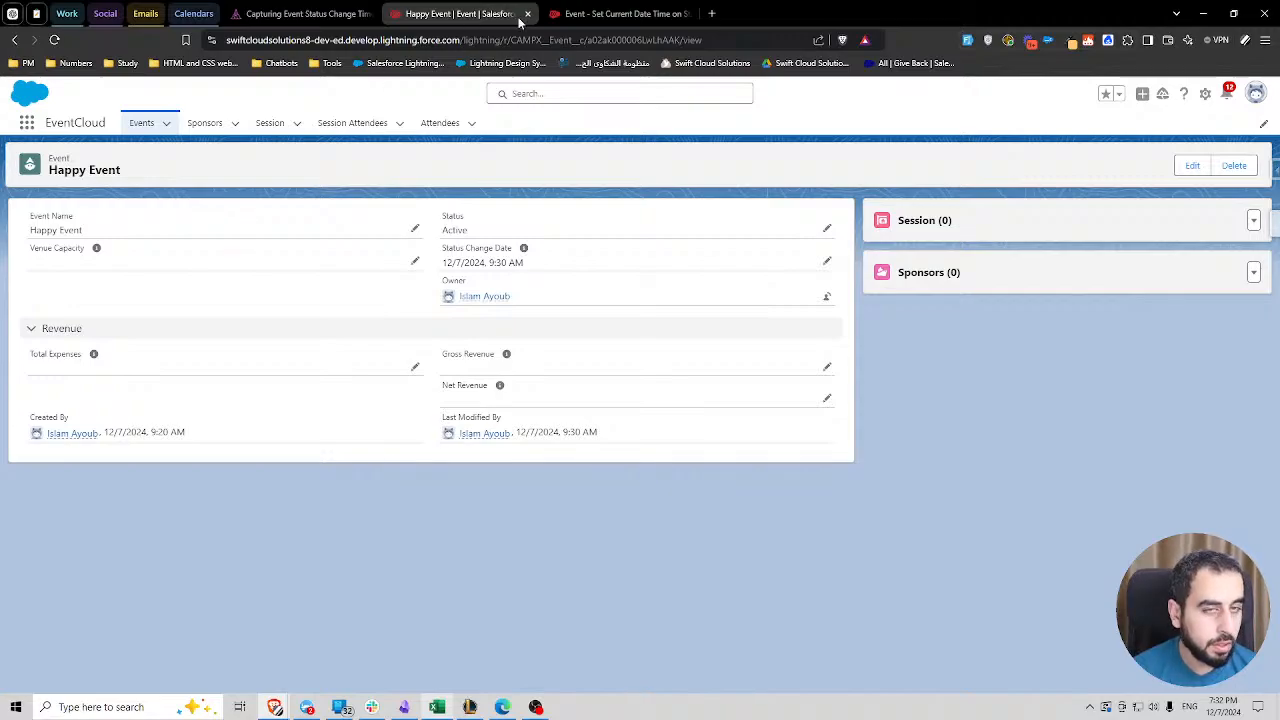
- Go back to the flow in Flow Builder, leave the debug view and open the Assign Status Change Date element for editing
click(625, 13)
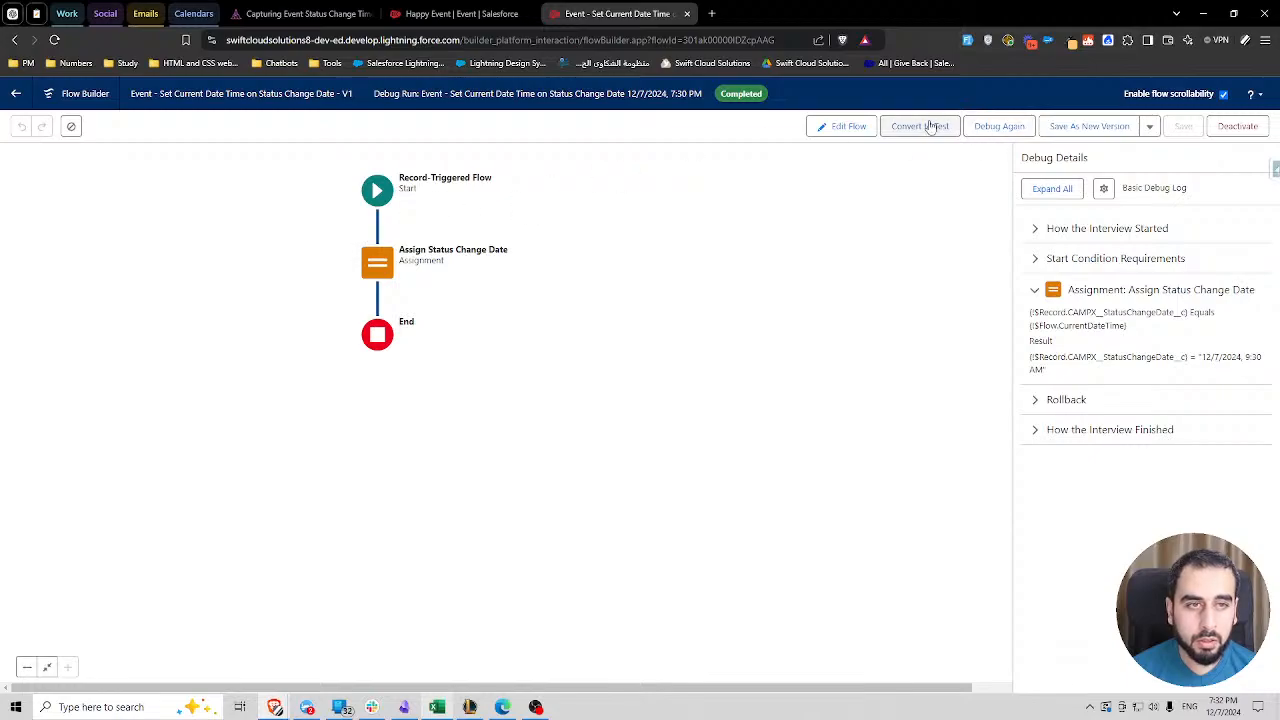
click(843, 126)
click(380, 264)
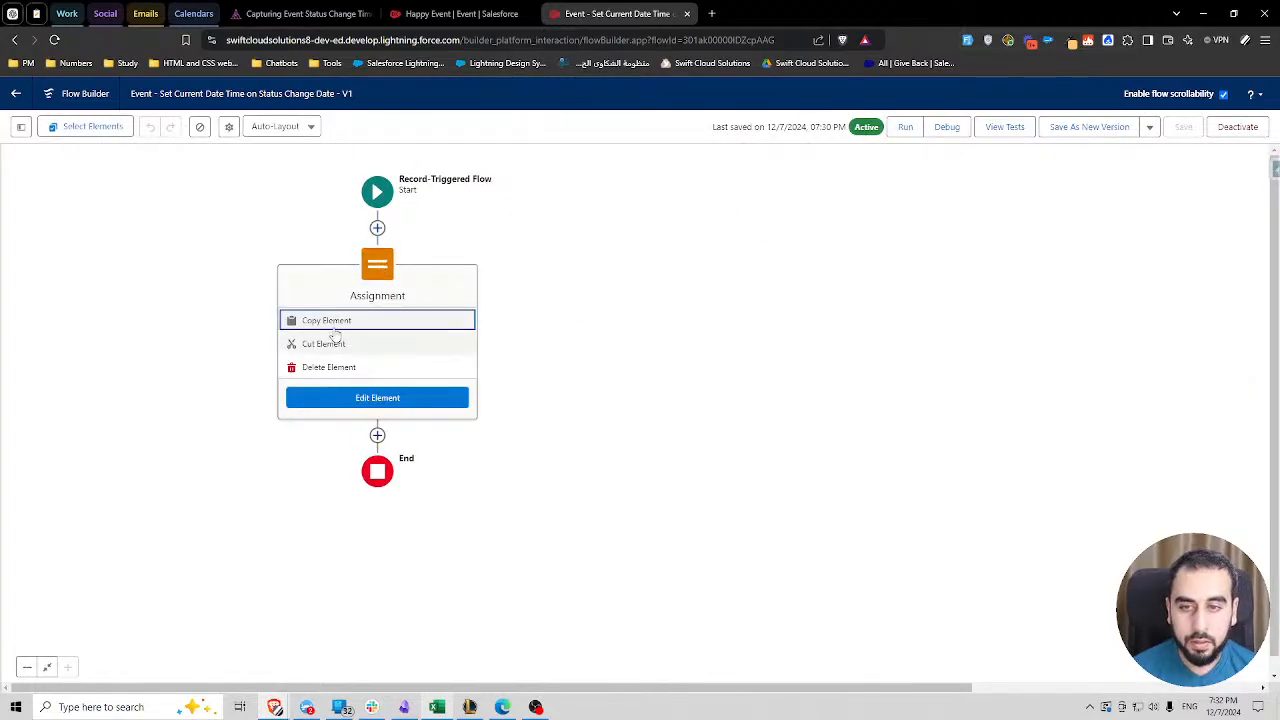
double_click(380, 264)
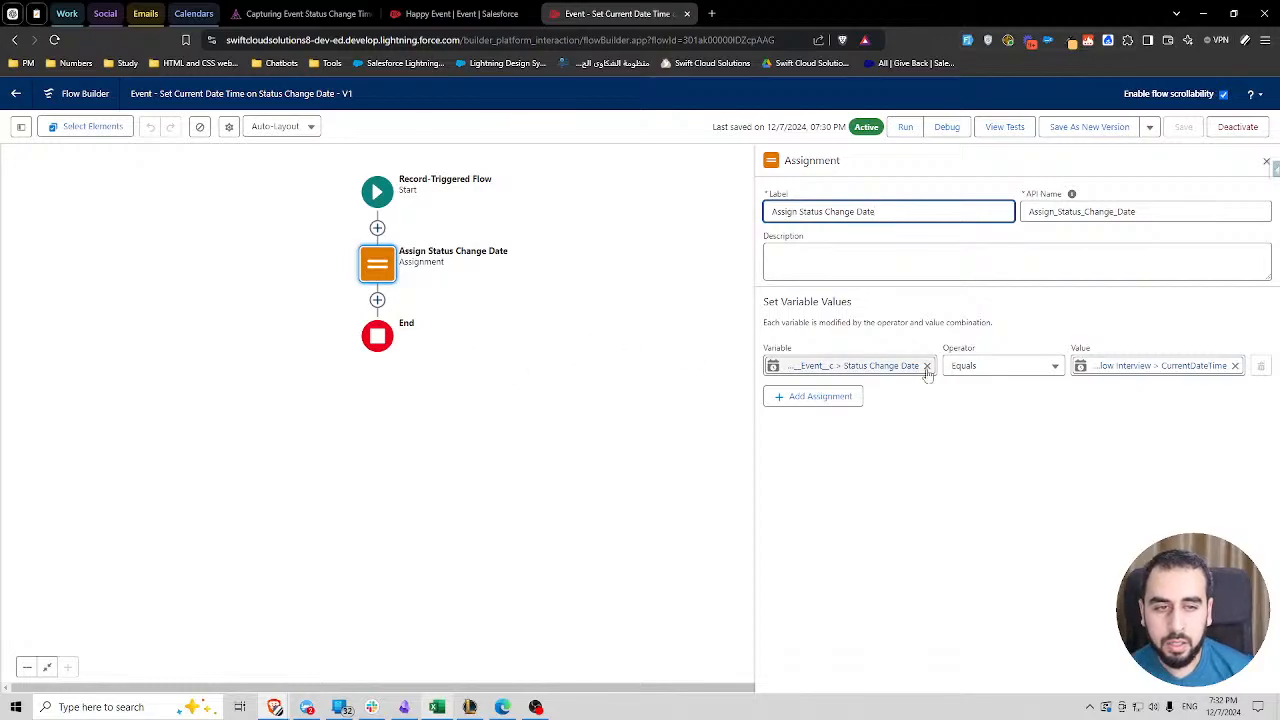
- Add a second assignment row using the triggering CAMPX__Event__c record's Status Change Date as its variable
click(810, 398)
click(810, 410)
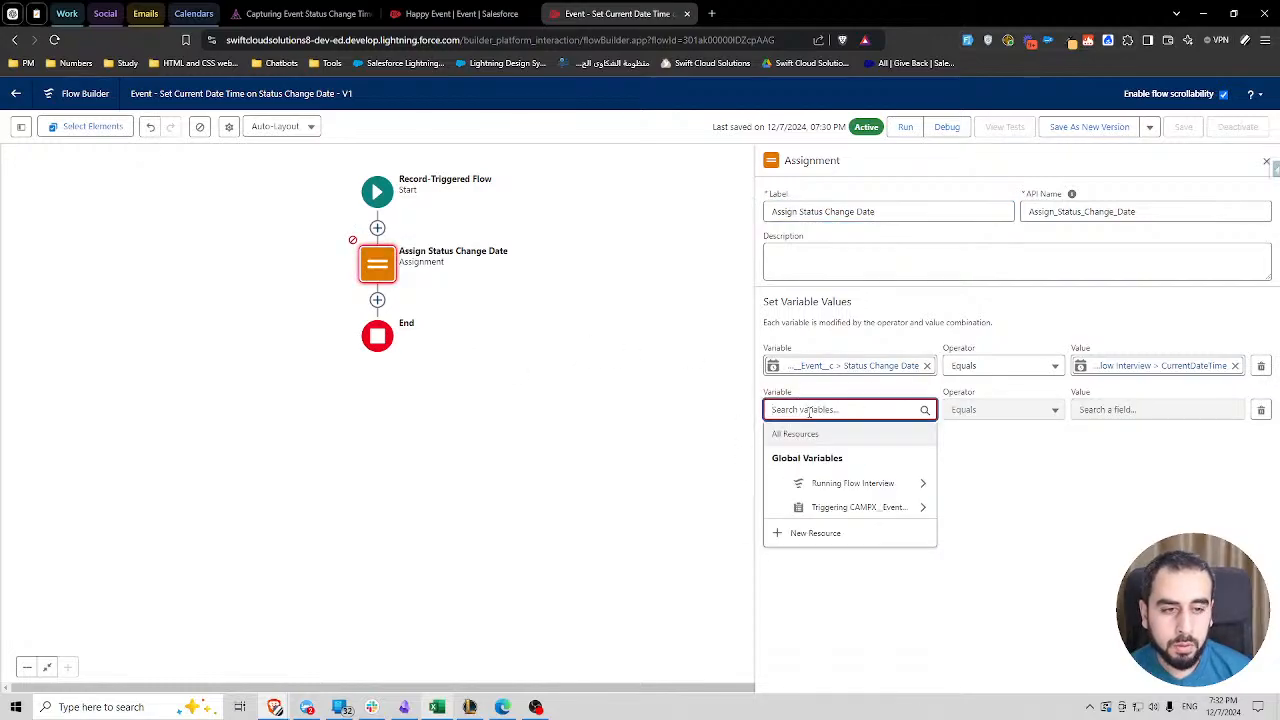
click(857, 507)
text(stat)
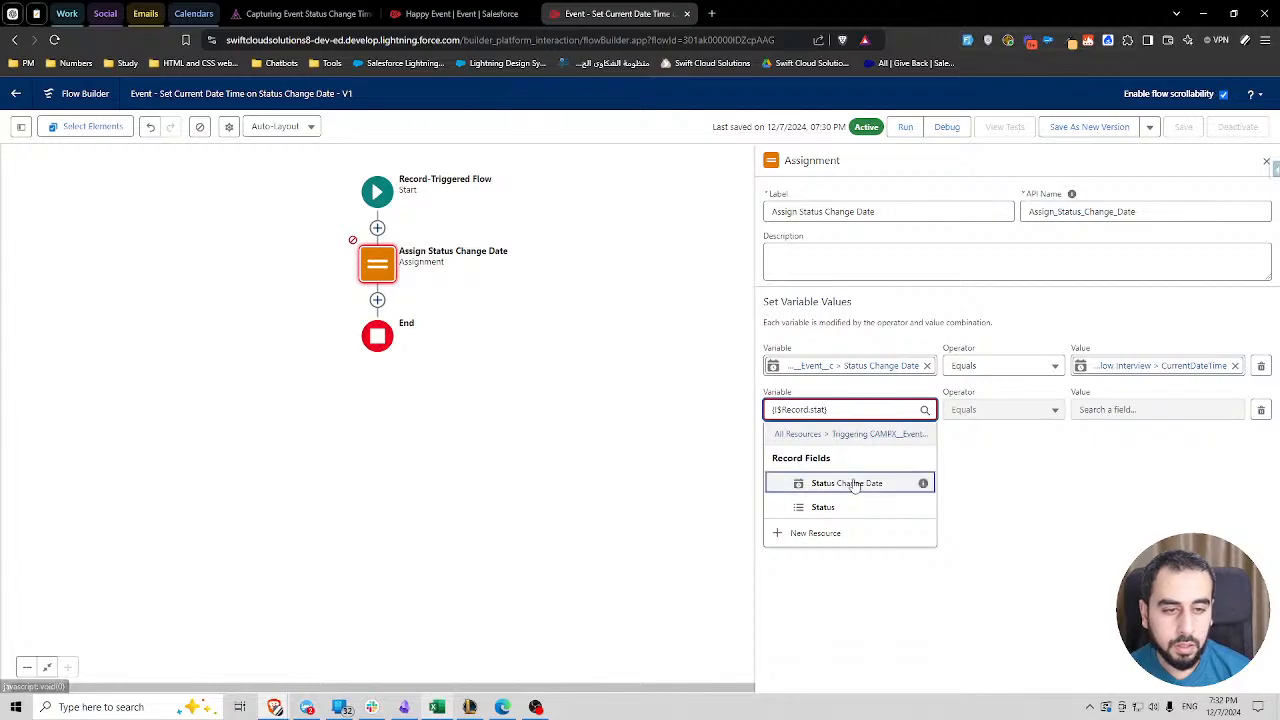
click(855, 484)
- Inspect the details of OriginDateTime under the System global variable as a possible value for the second assignment row
click(1107, 410)
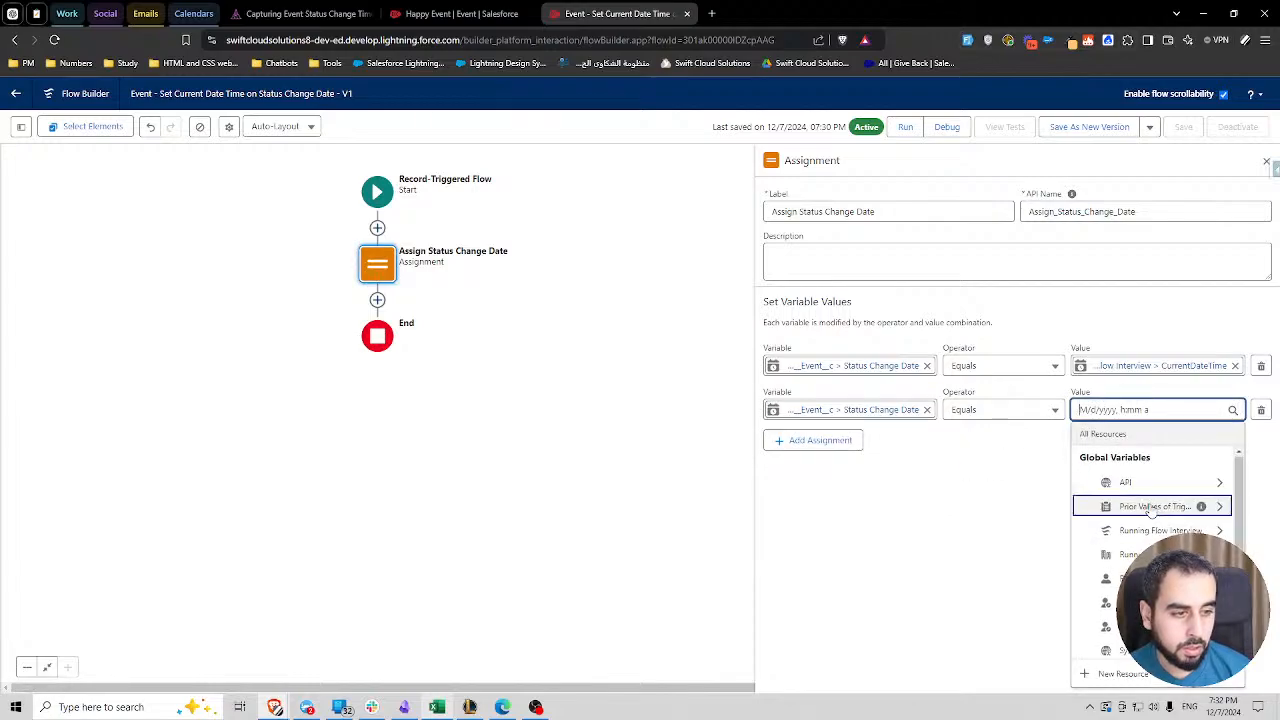
scroll(1150, 511, down, 1)
click(1138, 623)
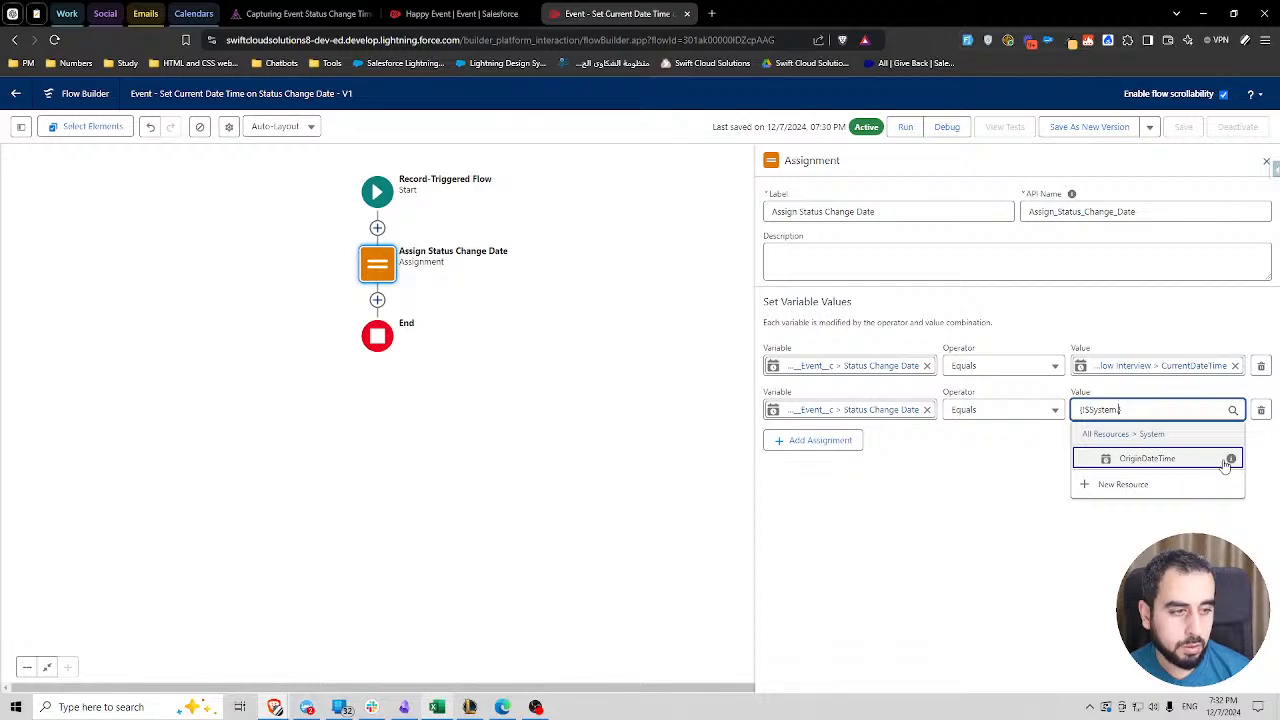
mouse_move(1231, 461)
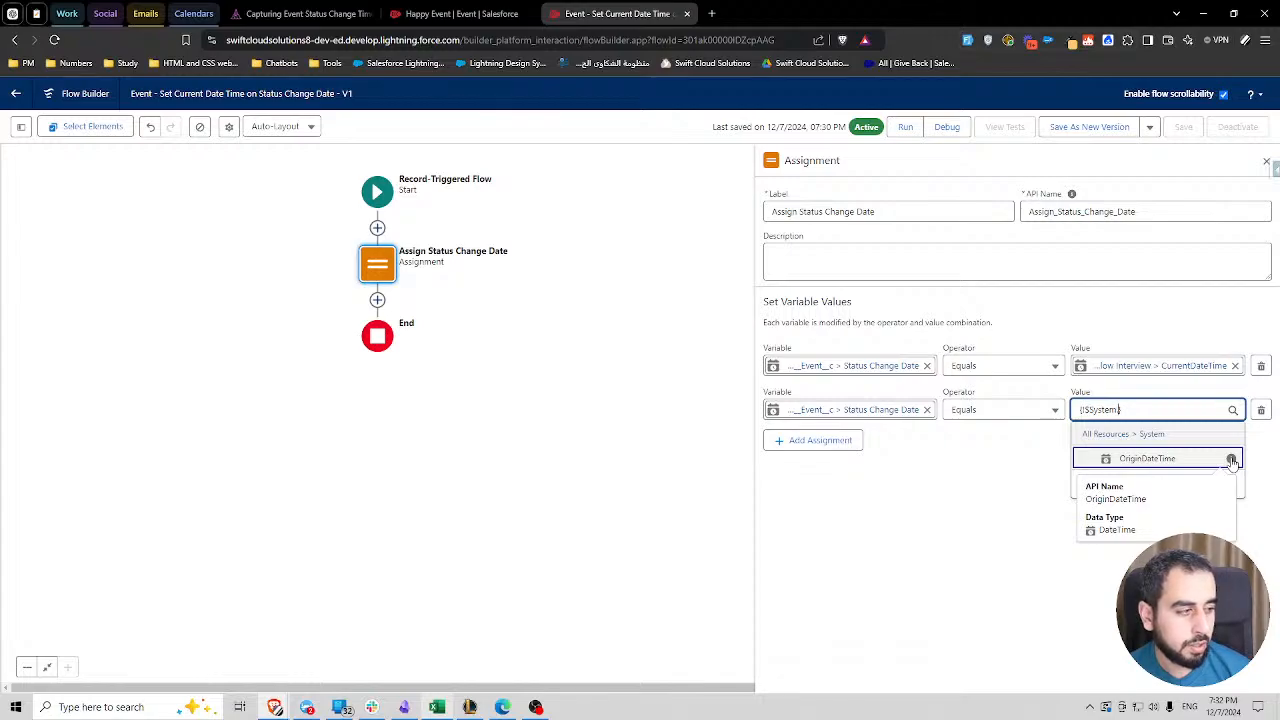
click(919, 487)
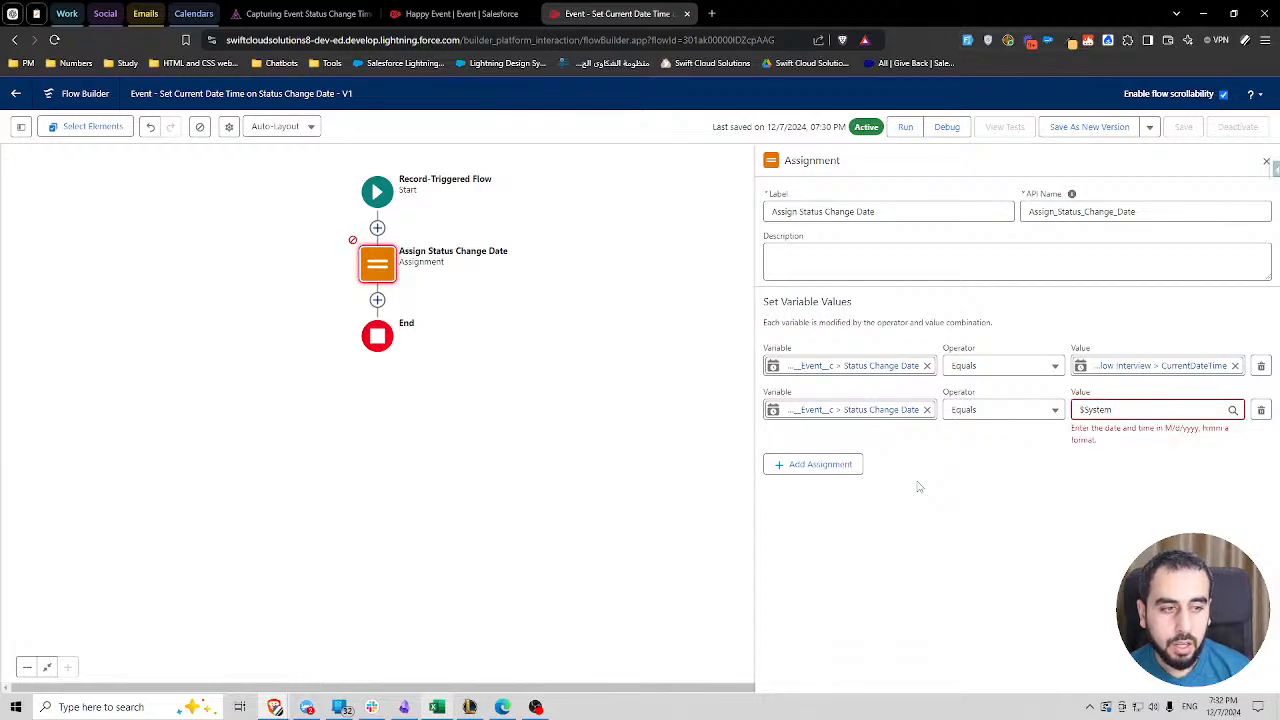
- Remove the second assignment row and start a new flow resource of type Formula
click(1261, 410)
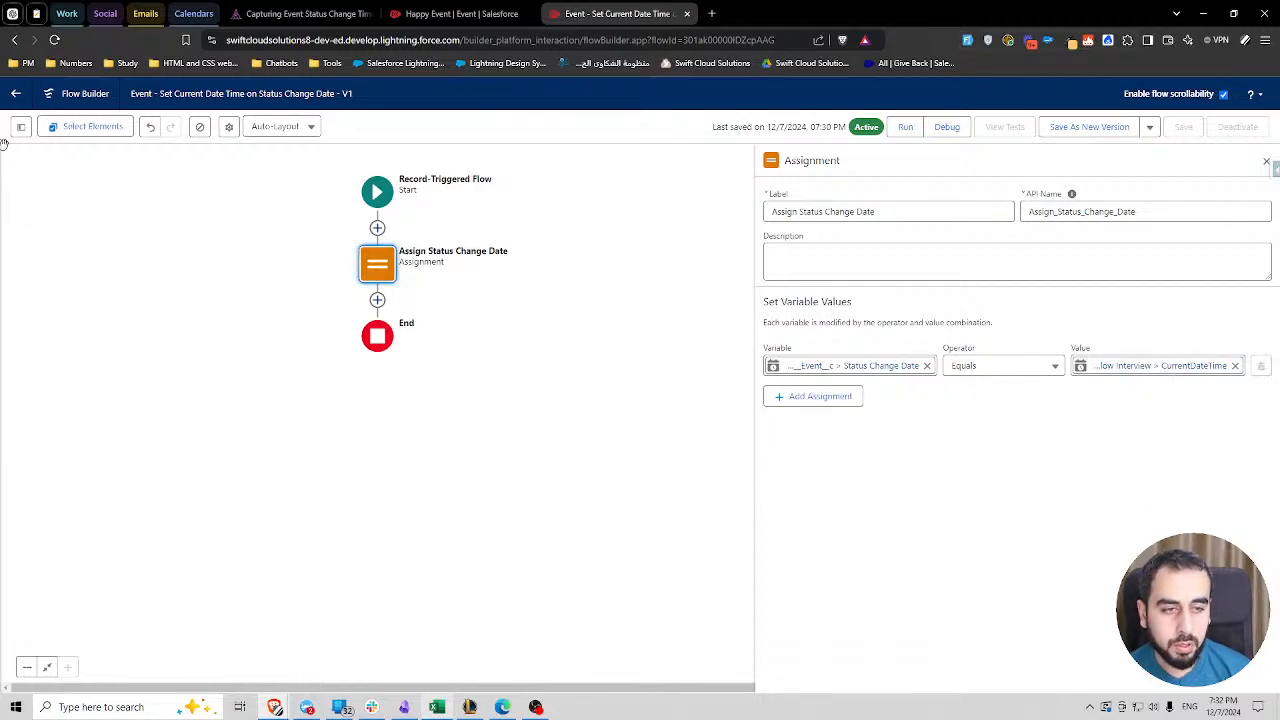
click(21, 126)
click(46, 250)
click(486, 330)
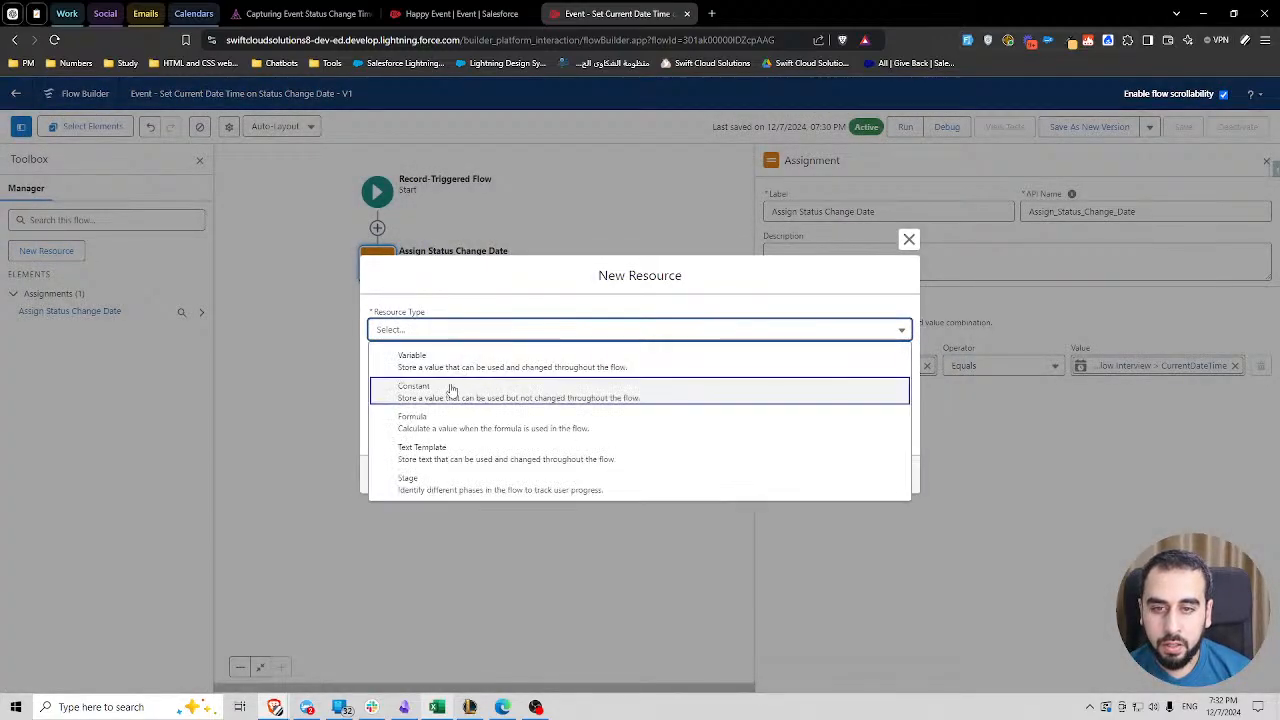
click(428, 420)
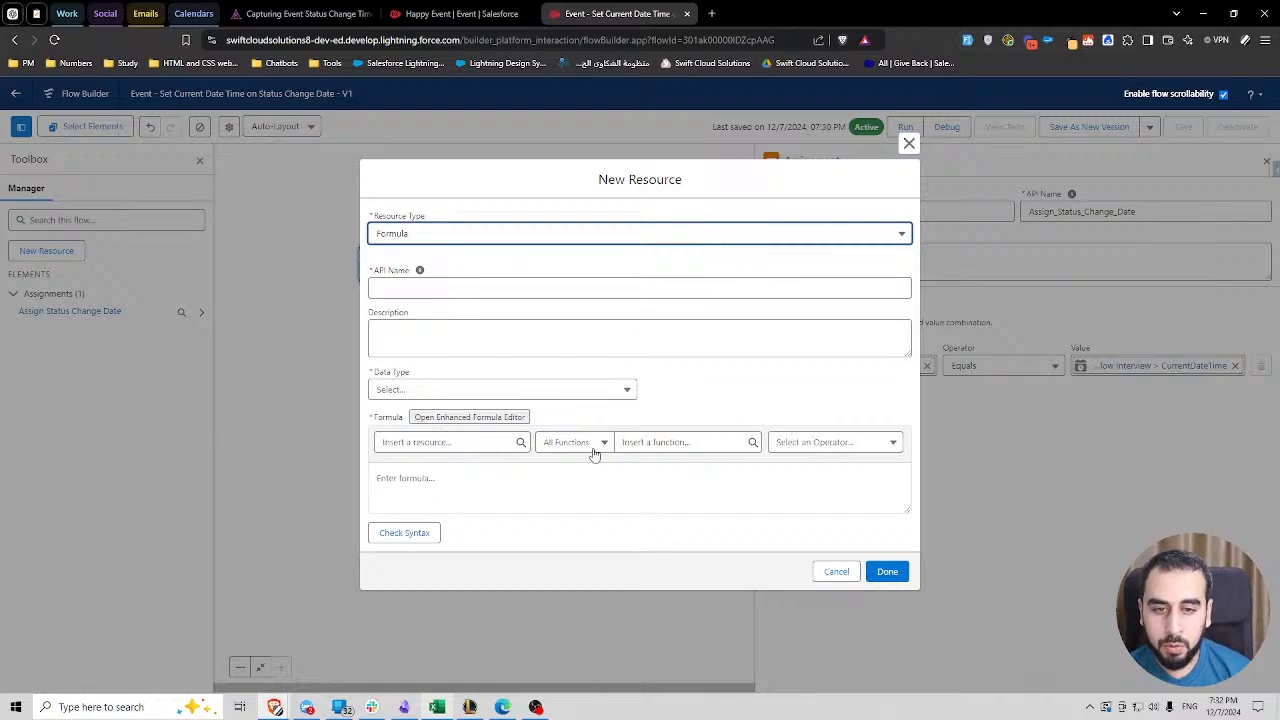
- Insert the TODAY() function into the new resource's formula and select the formula text
click(679, 442)
text(toda)
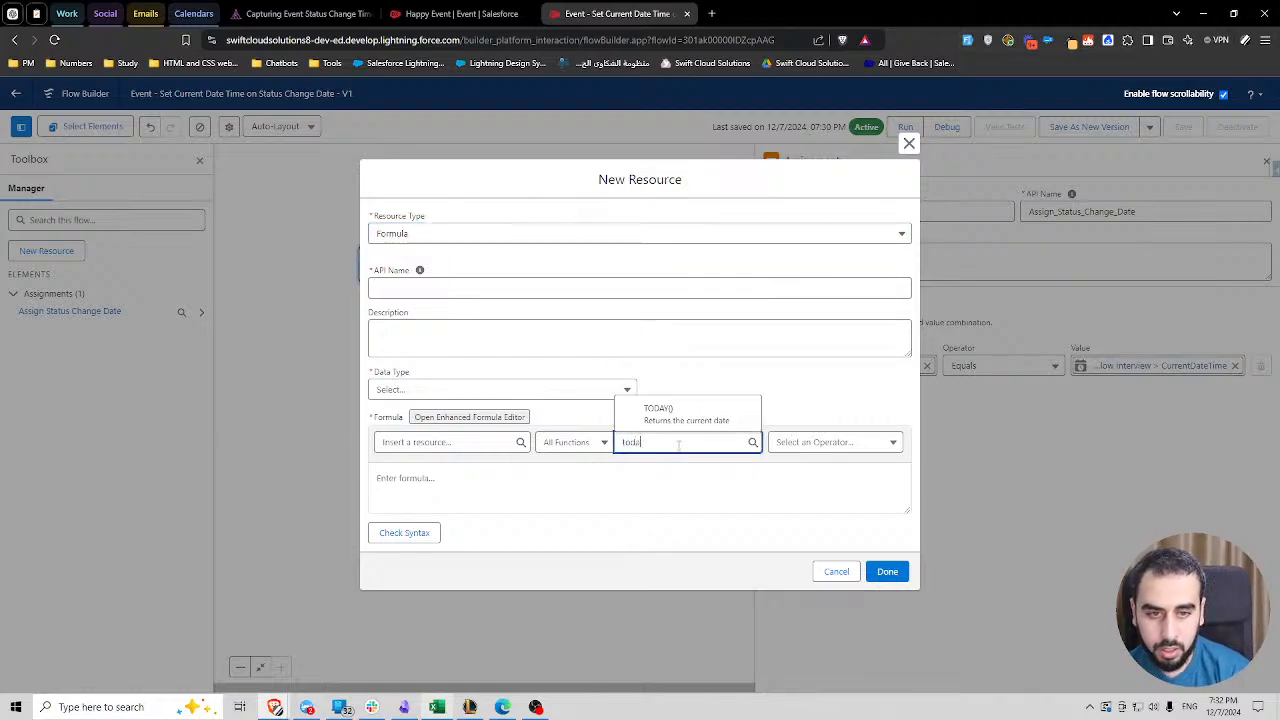
click(662, 412)
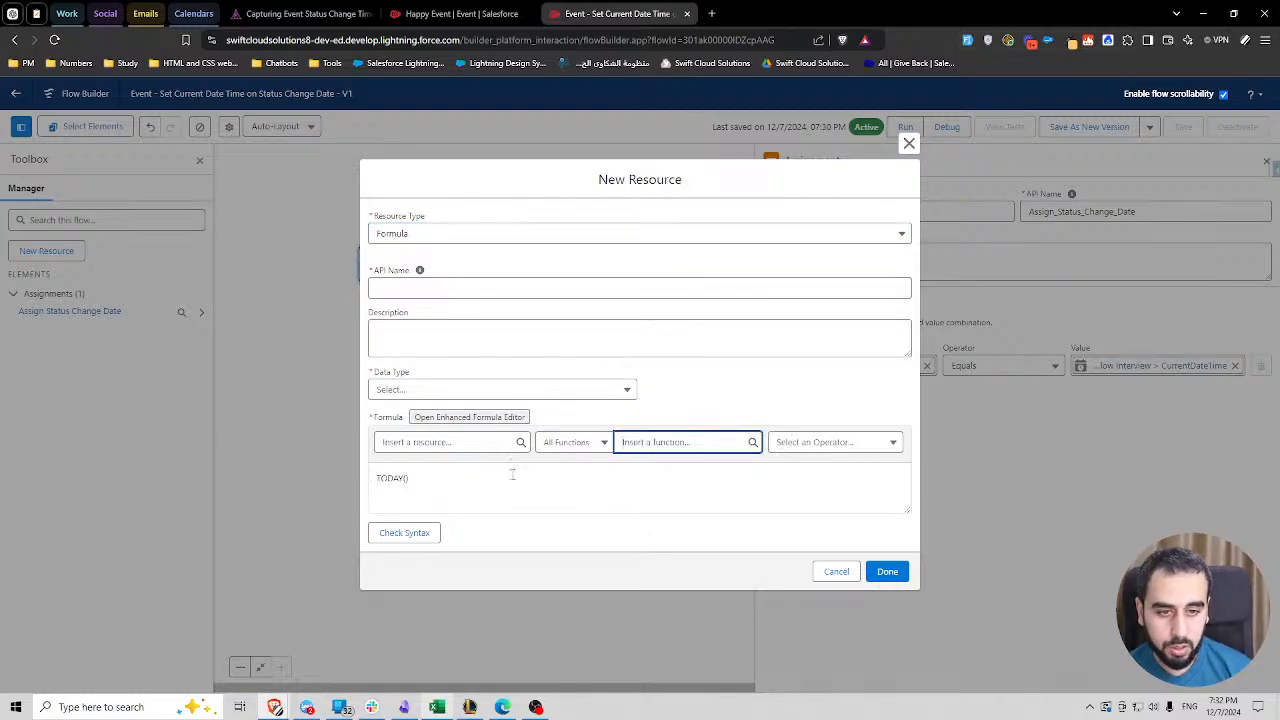
click(425, 477)
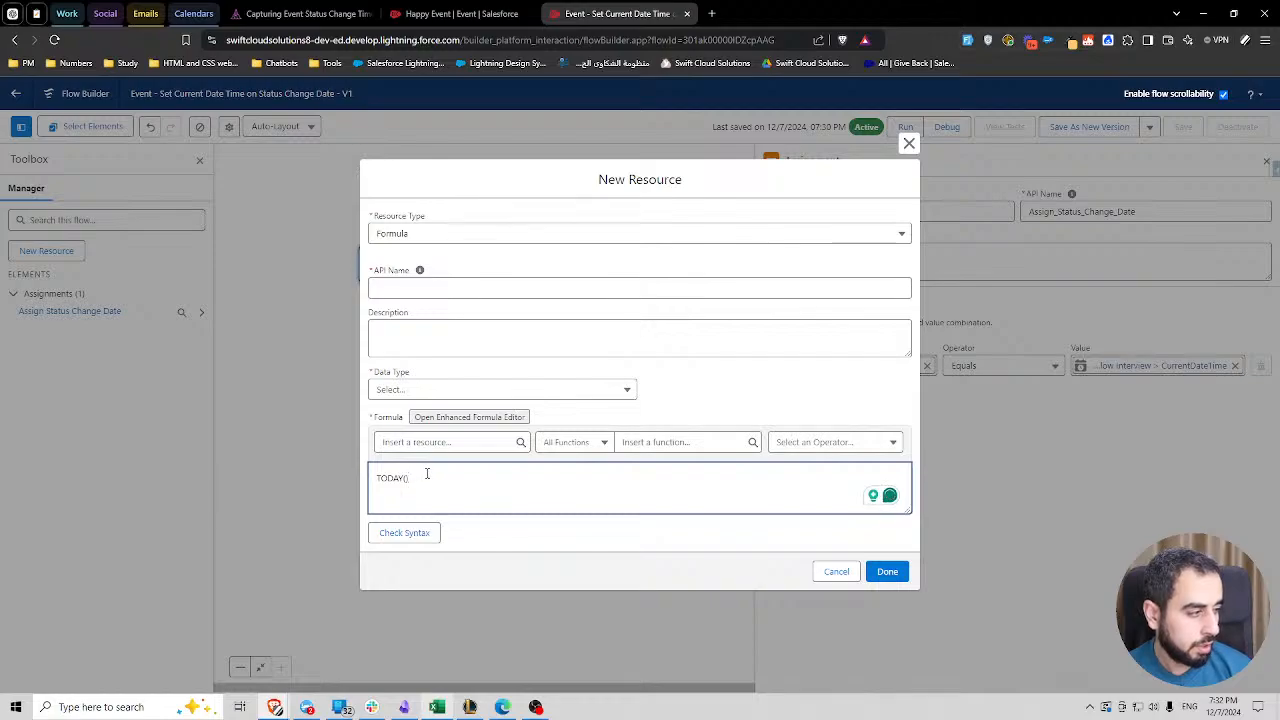
key(ctrl+a)
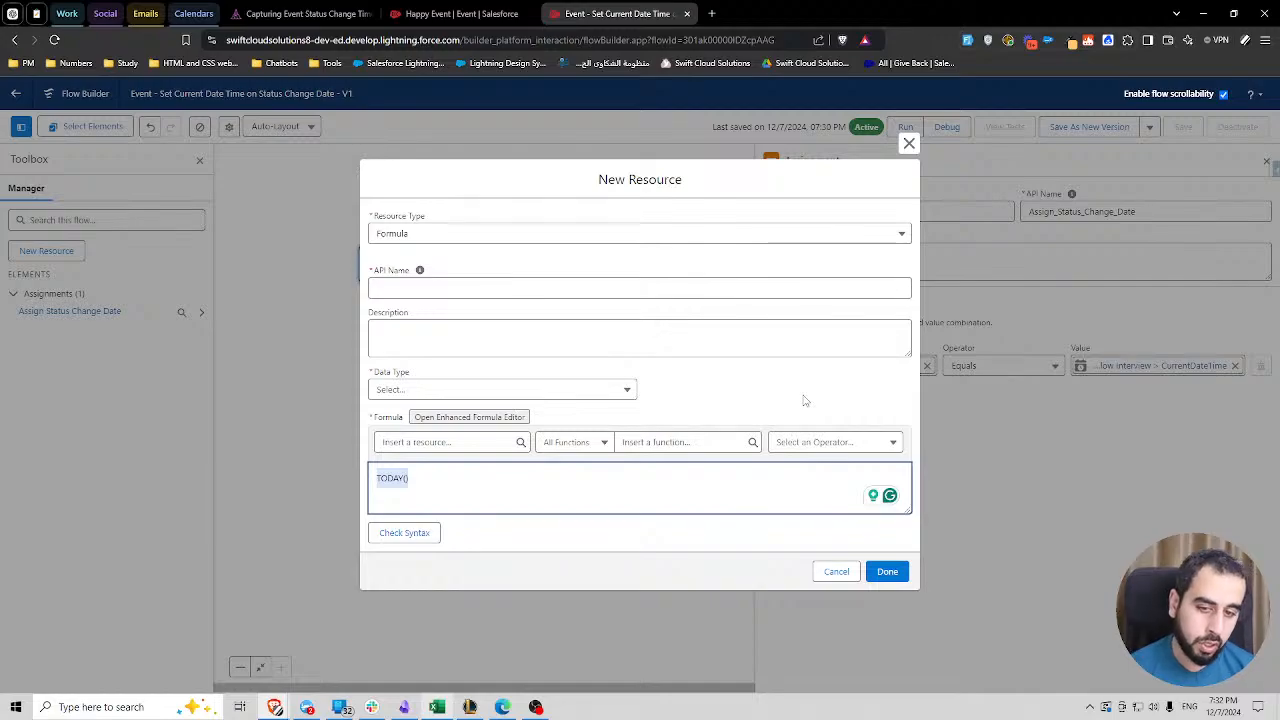
- Look up the NOW function for the formula and discard the new resource
click(683, 443)
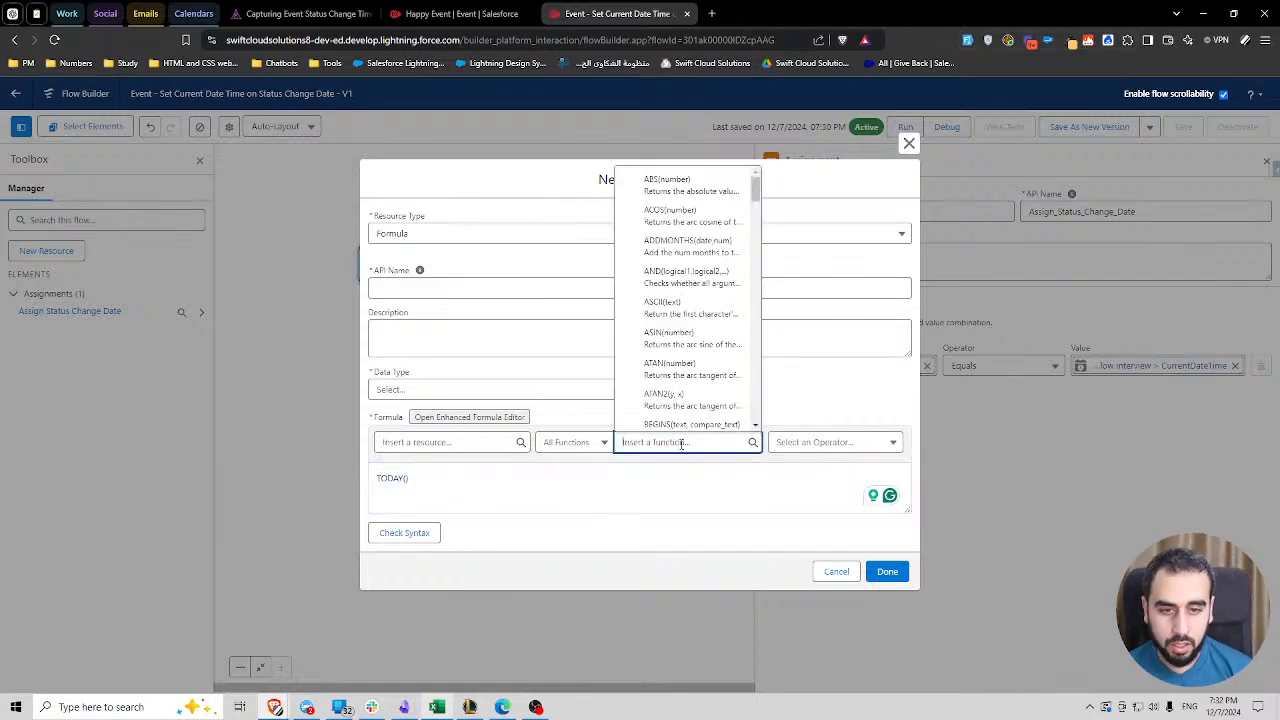
text(now)
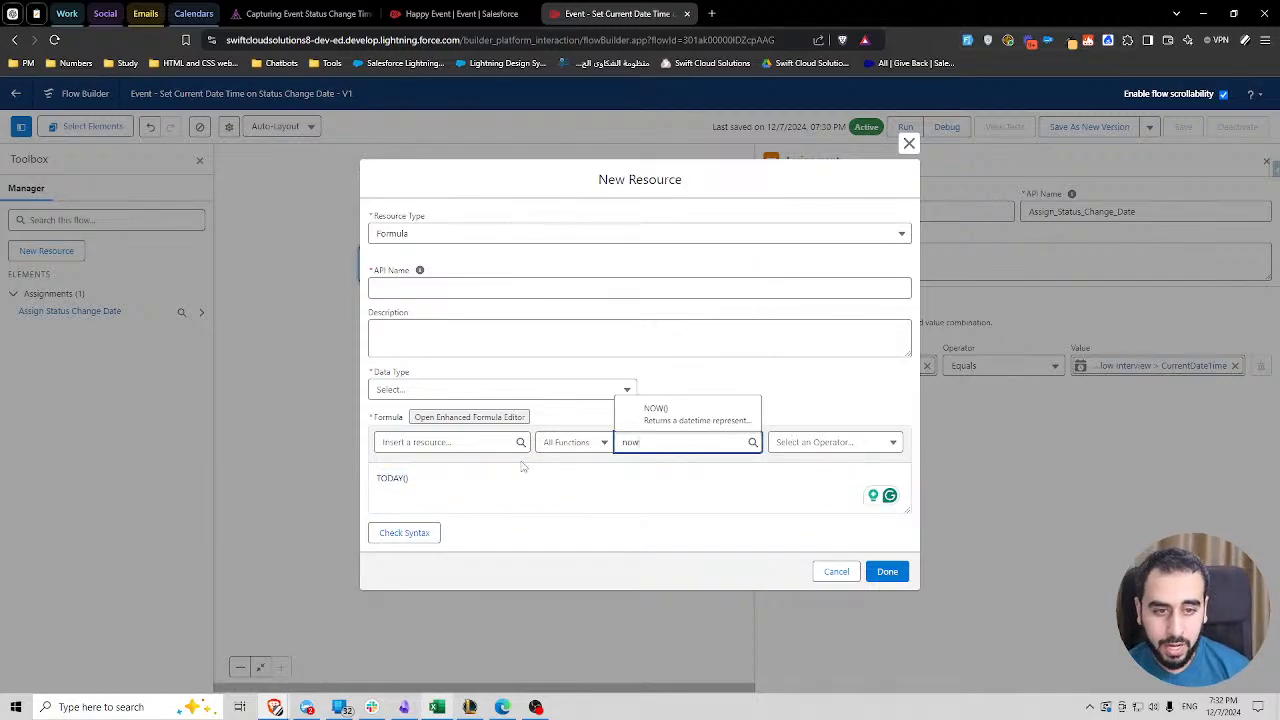
click(487, 477)
click(683, 442)
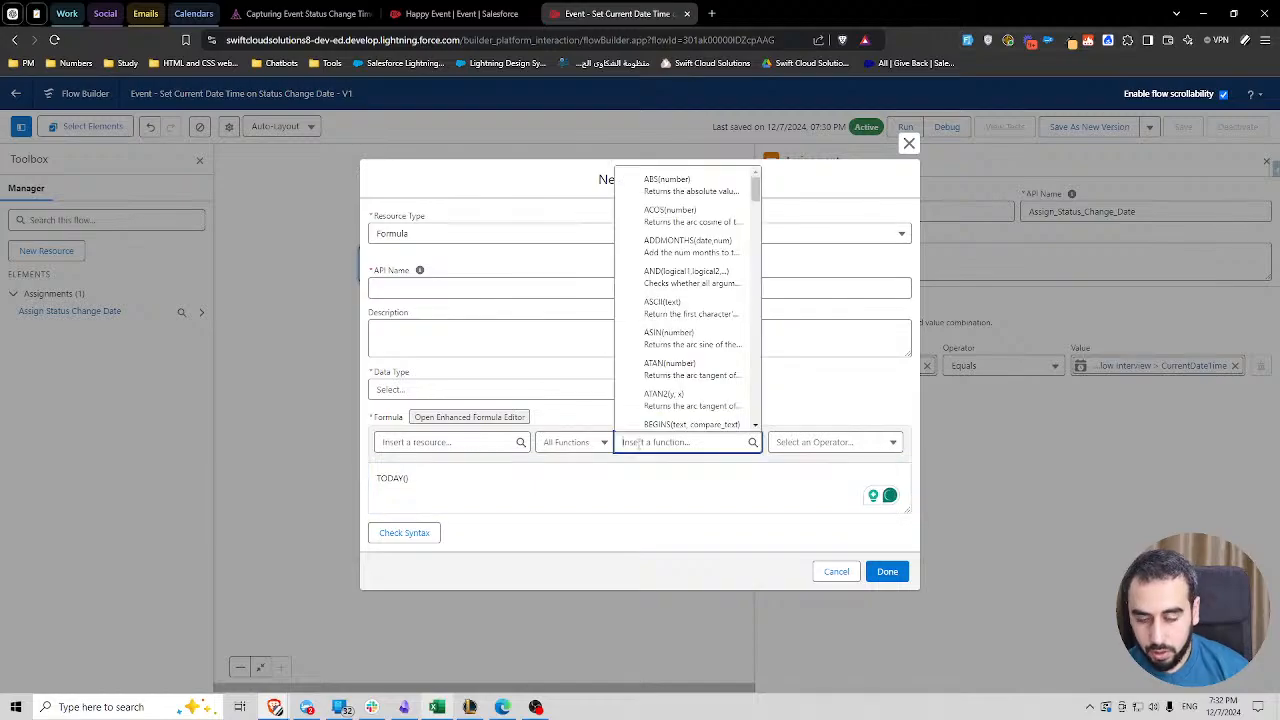
text(now)
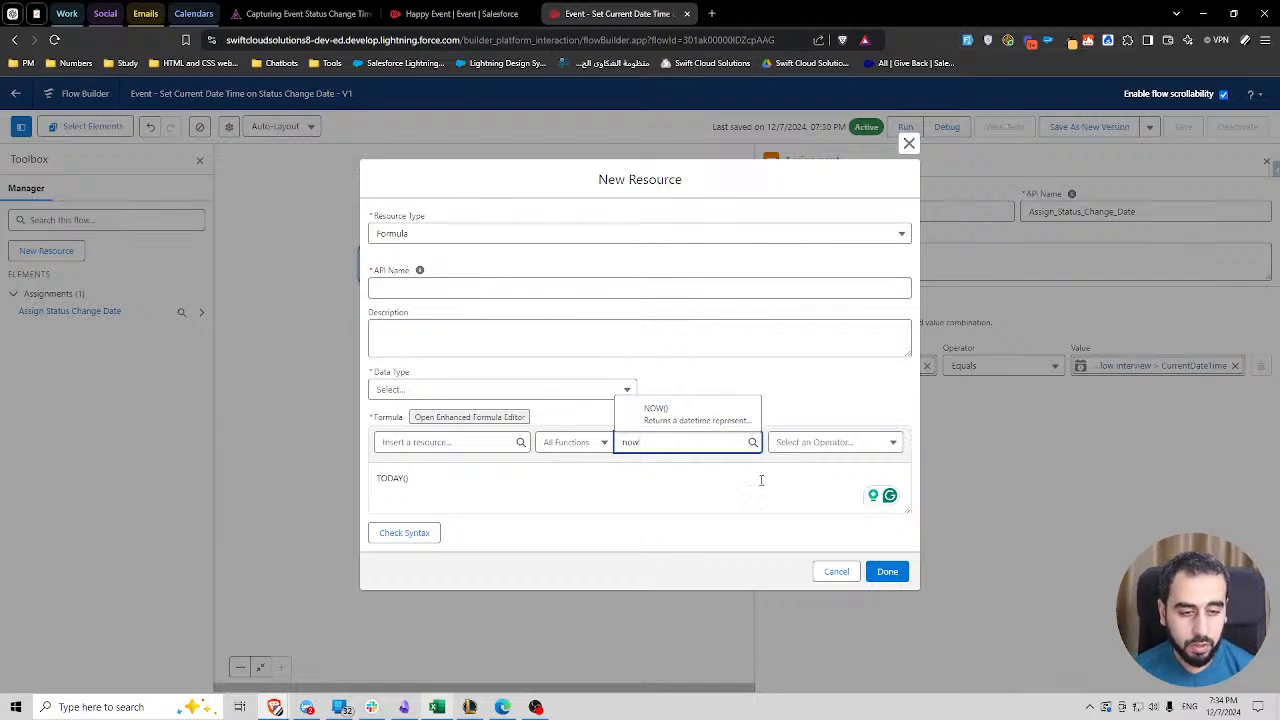
click(834, 571)
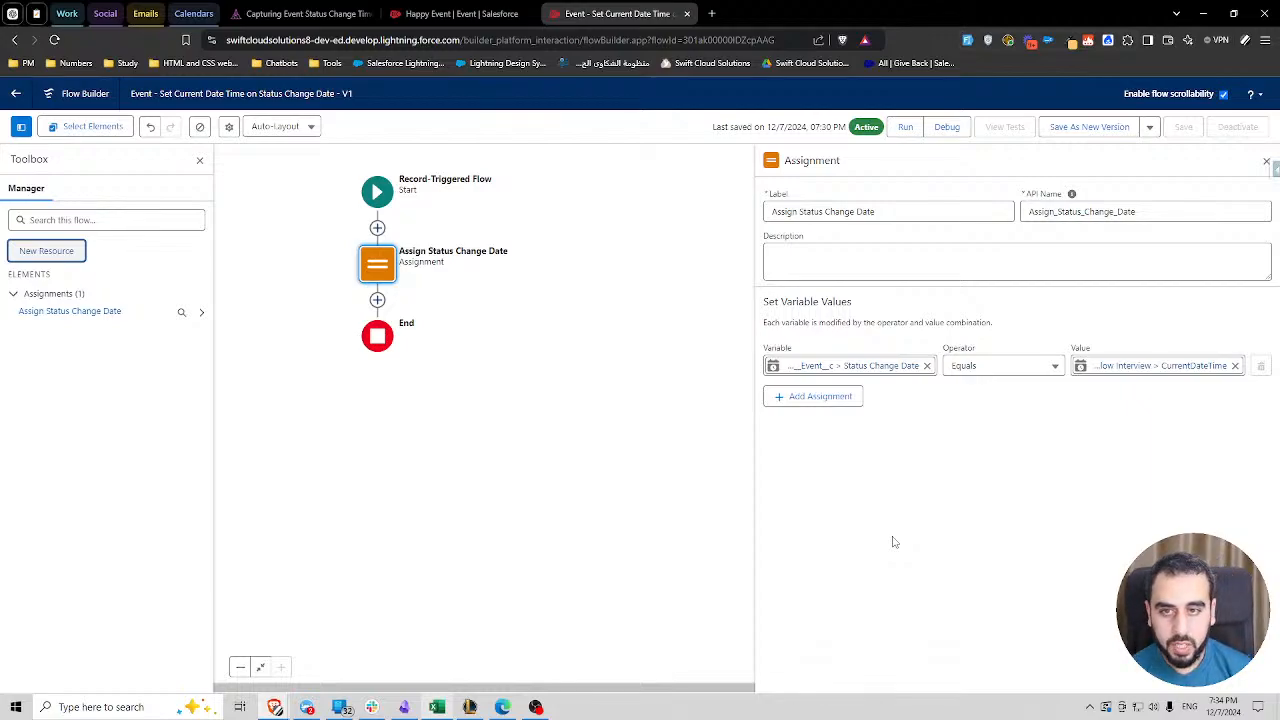
- Add a Get Records element for the Group object between the flow's Start and the Assign Status Change Date element
click(377, 228)
text(get)
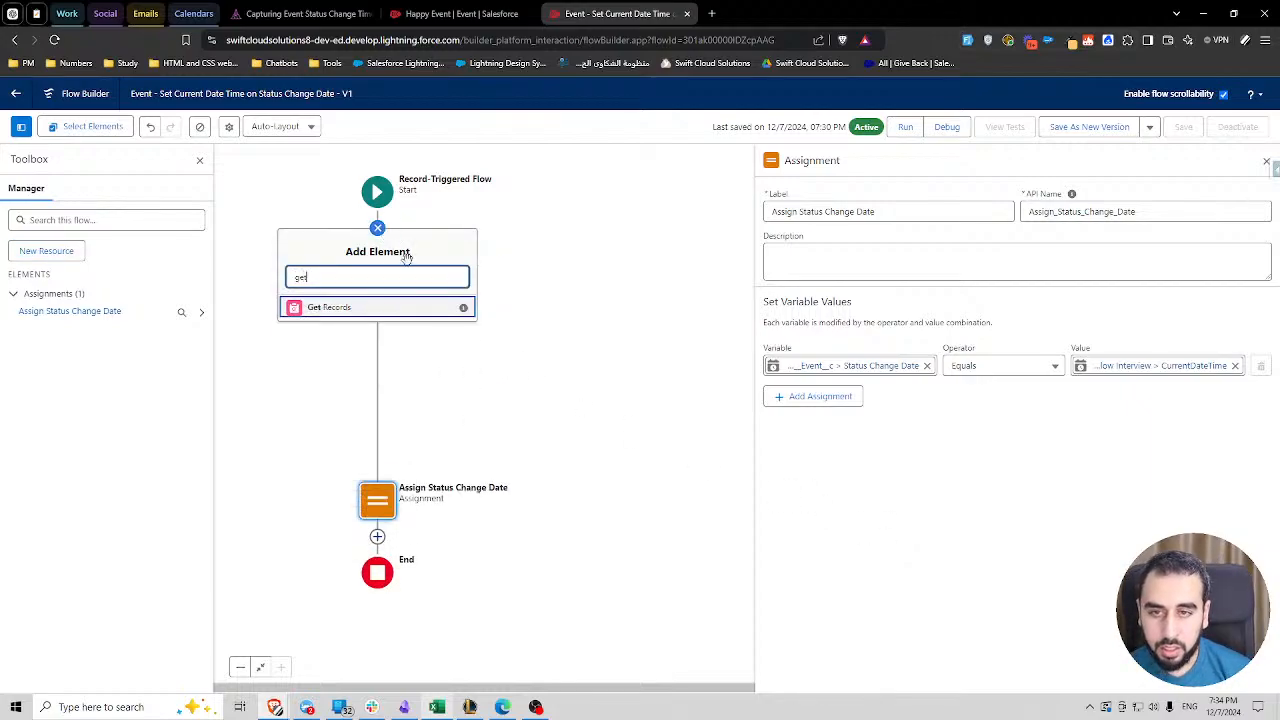
click(345, 308)
click(825, 352)
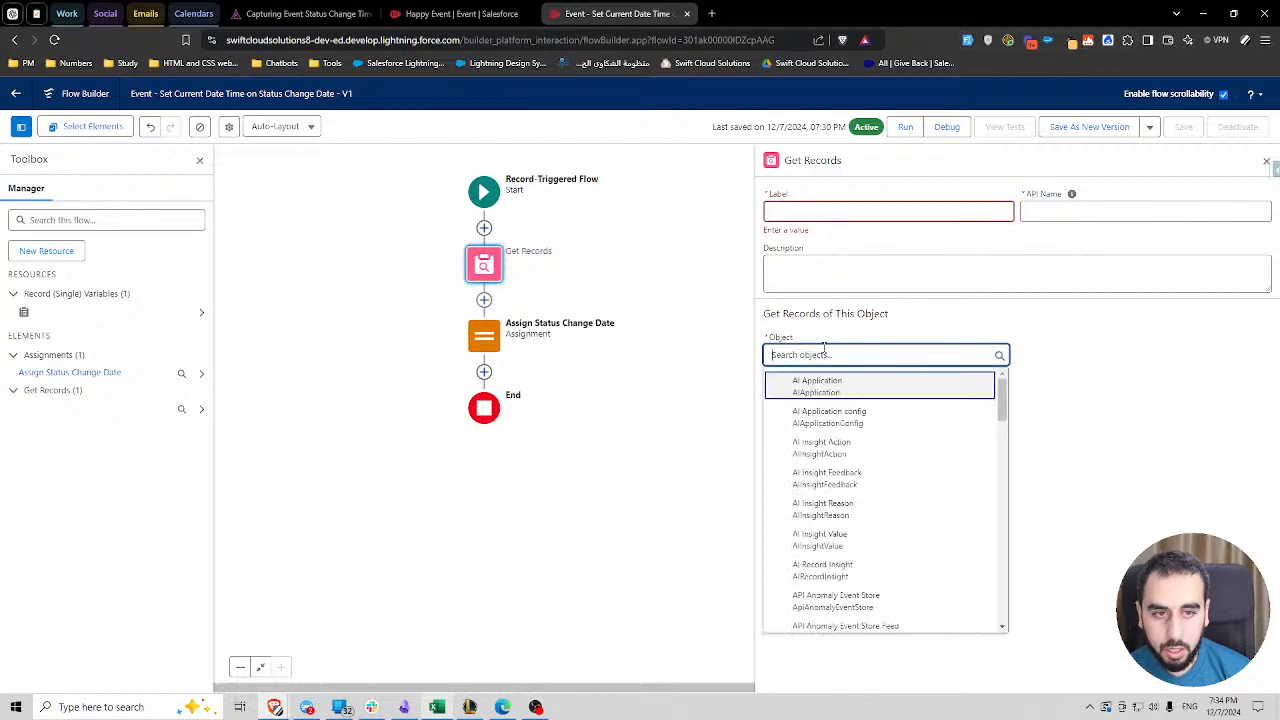
text(group)
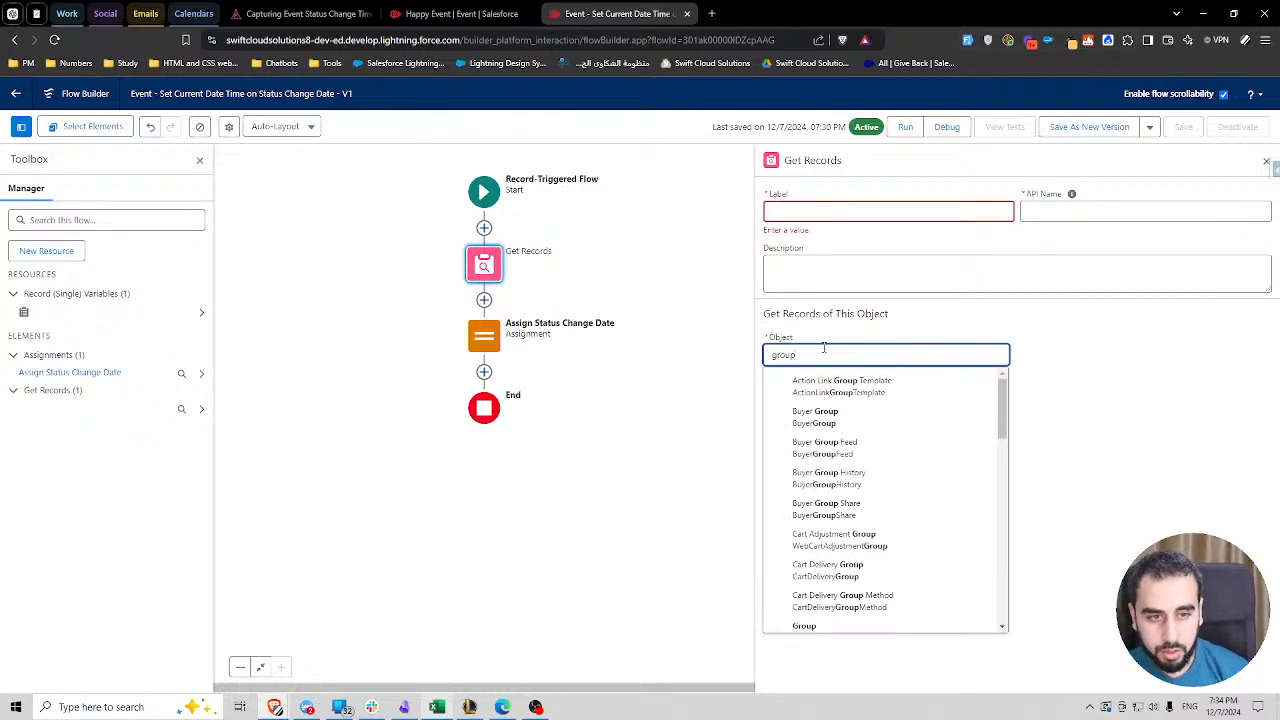
scroll(866, 571, down, 1)
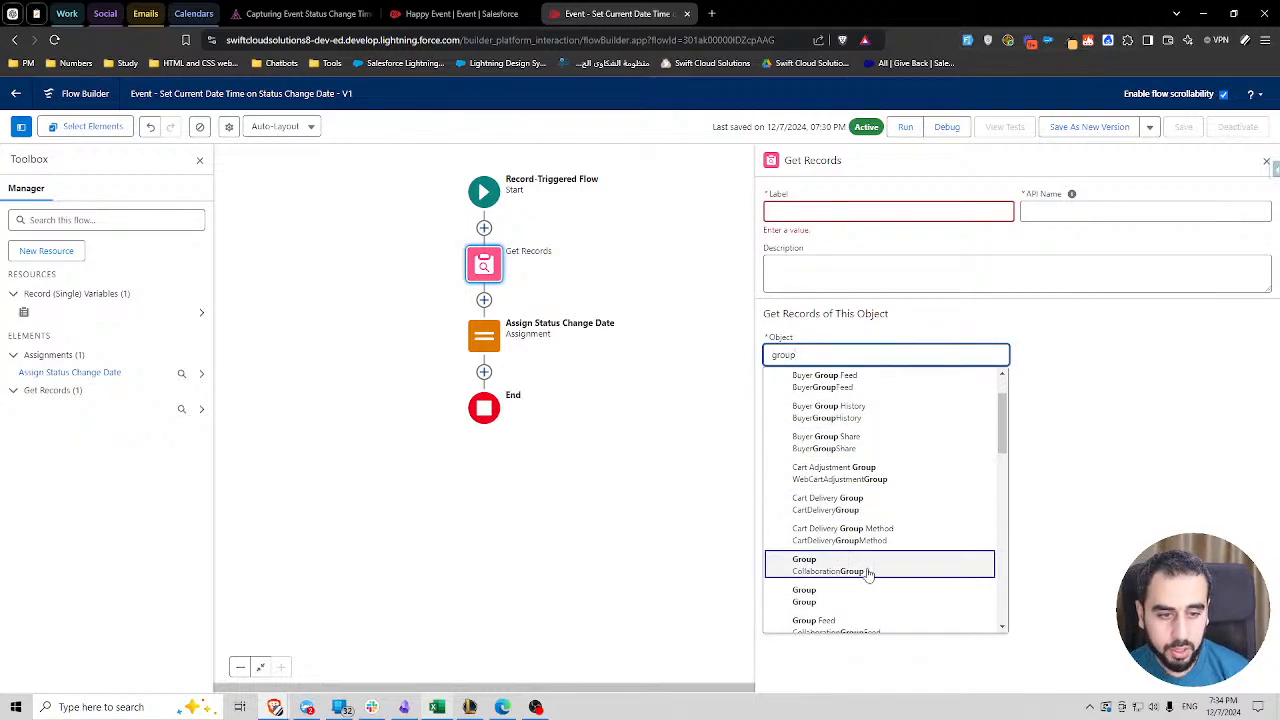
scroll(835, 567, down, 1)
click(820, 529)
- Set the Group filter condition to Type Equals and search its picklist values for Queue
click(851, 484)
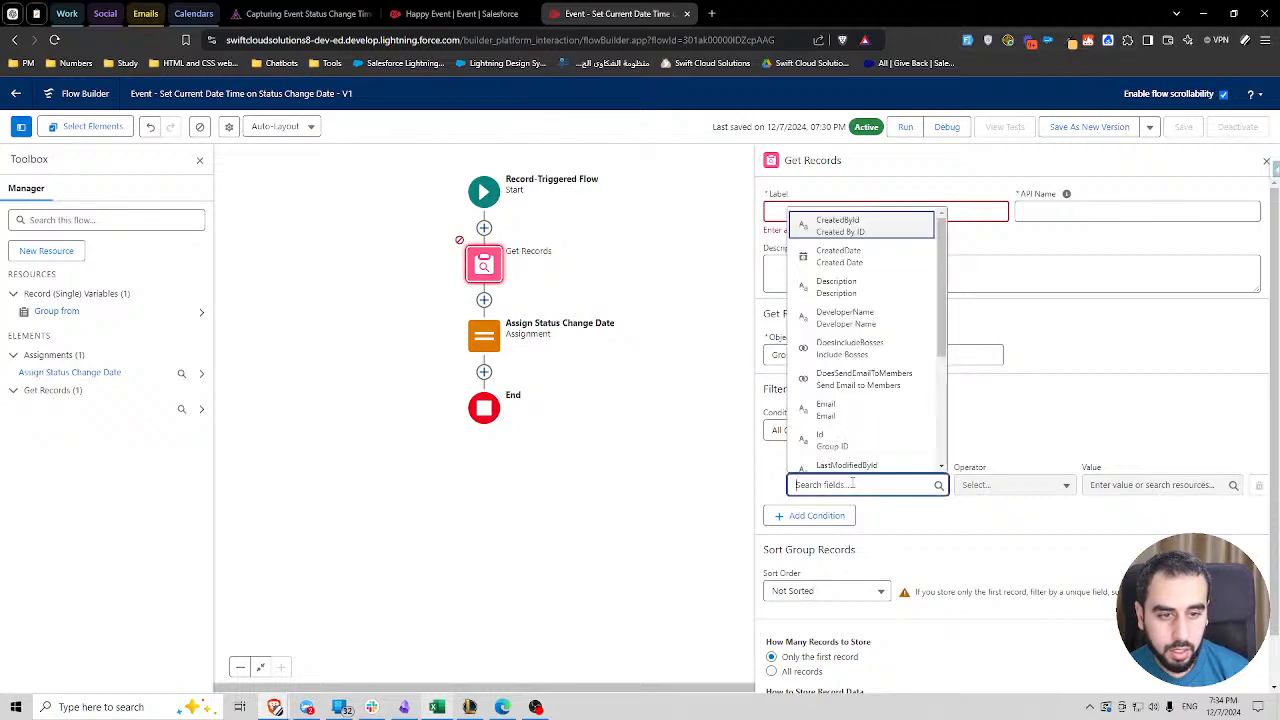
text(type)
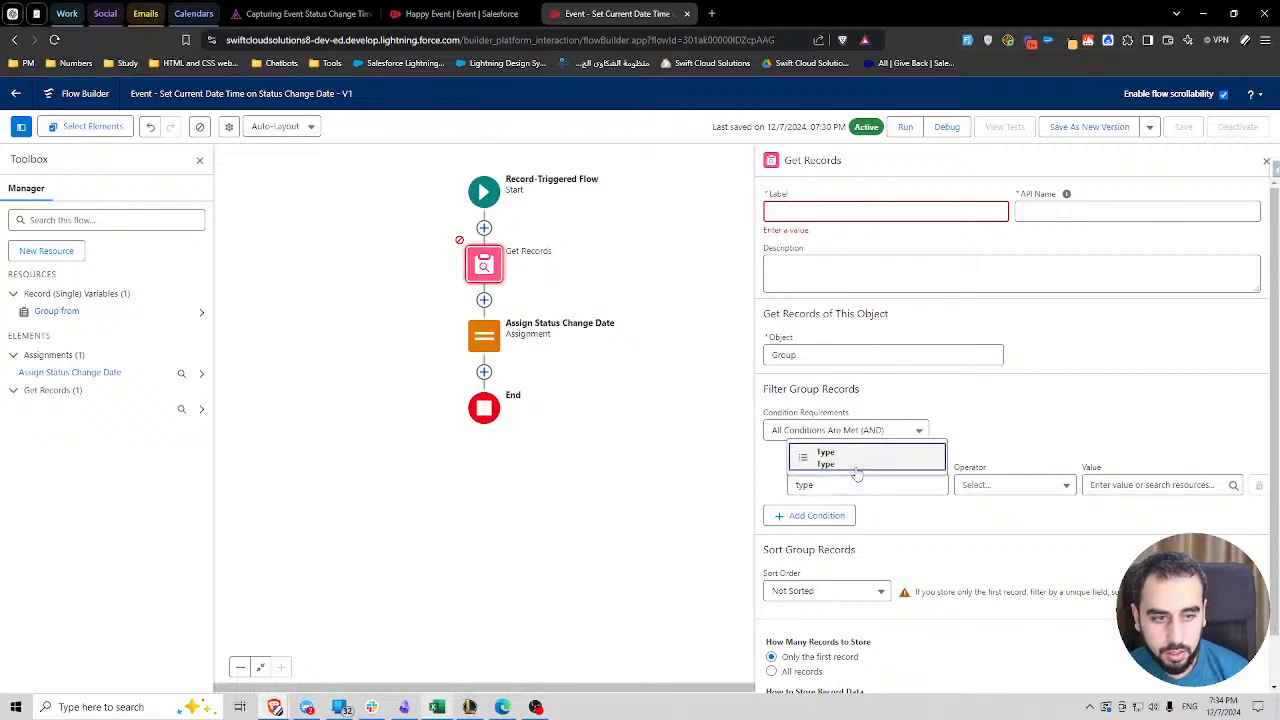
click(826, 458)
click(1107, 486)
text(que)
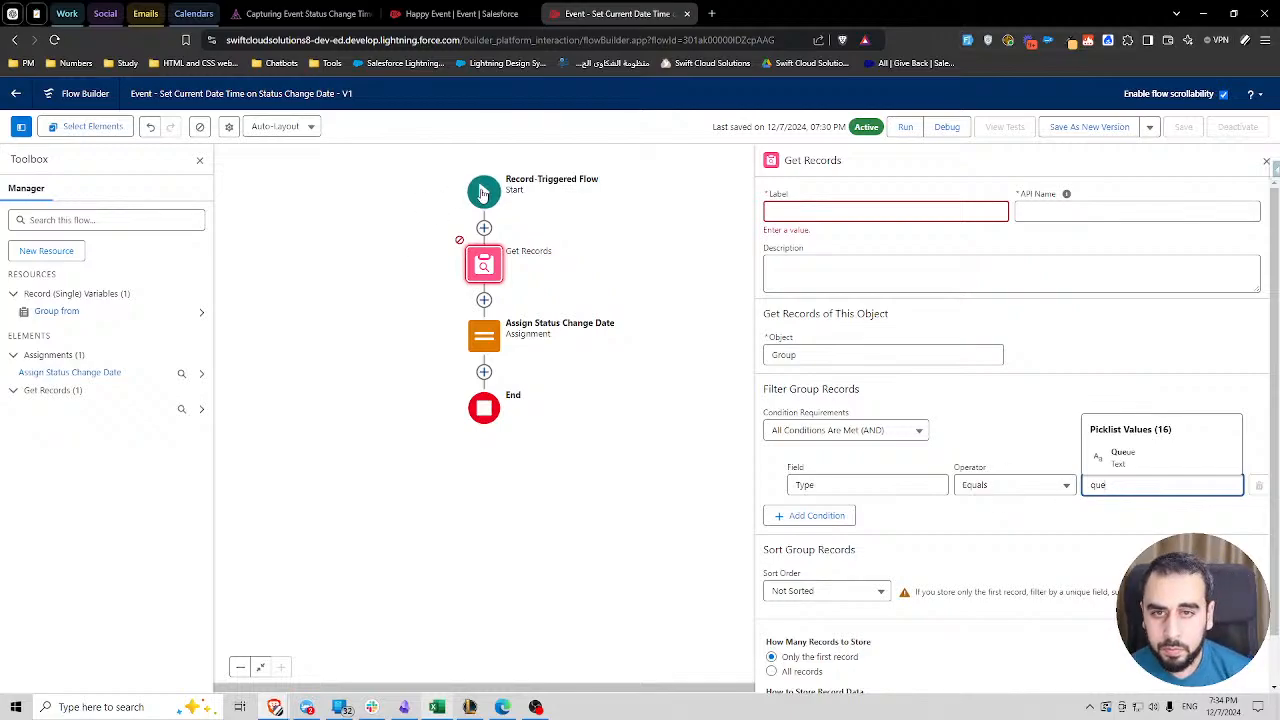
- Open the flow's Start configuration and change its triggering object to Case
click(484, 195)
click(476, 280)
double_click(713, 273)
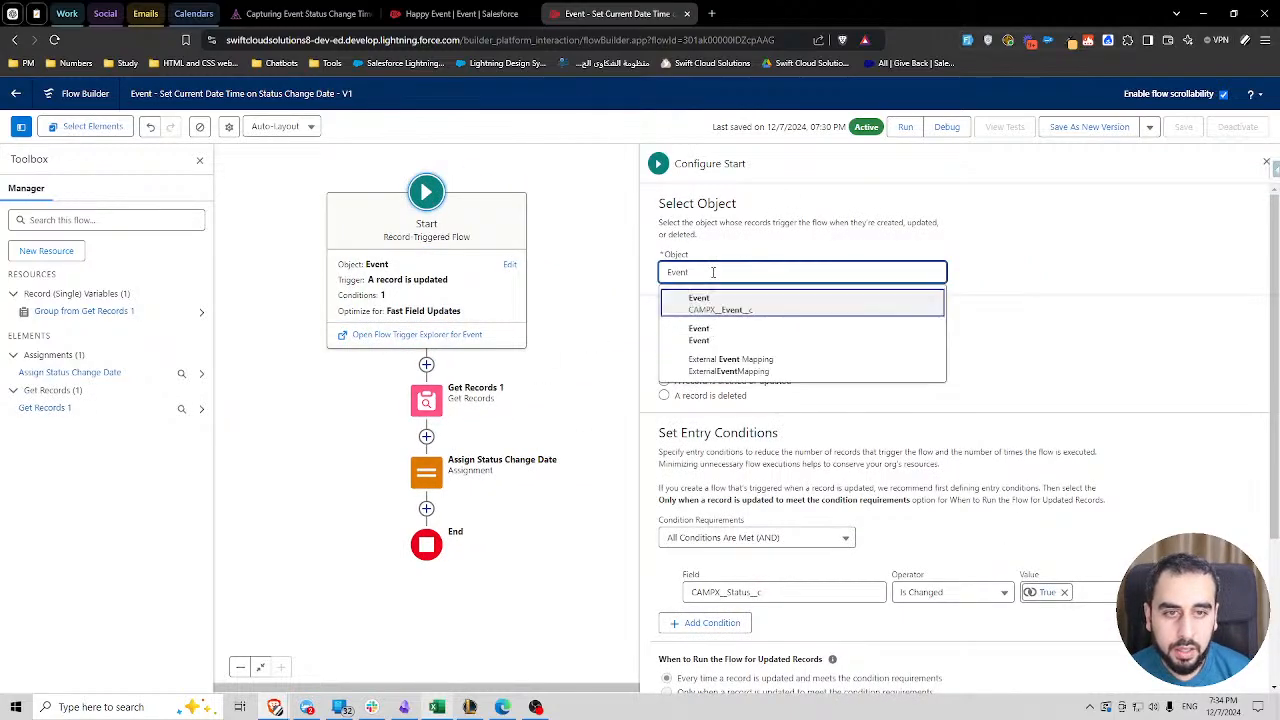
text(case)
click(713, 306)
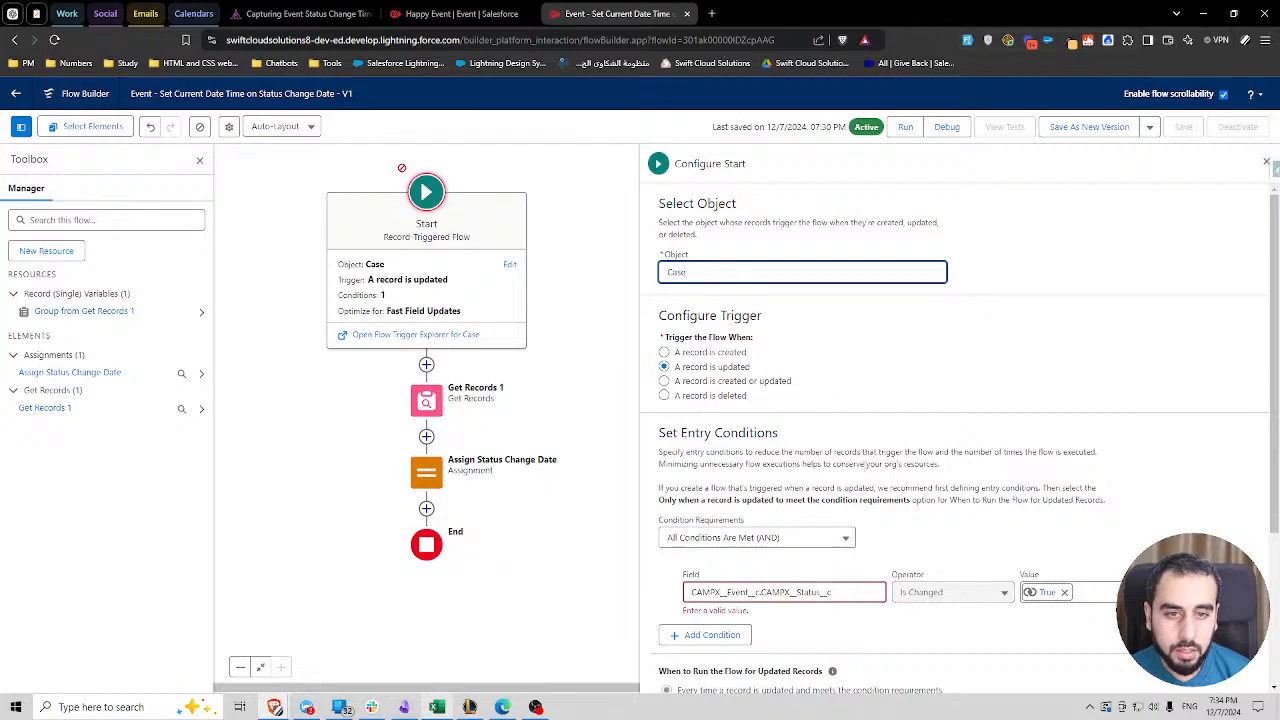
- Set the entry condition's field to OwnerId with the operator Is Changed
click(826, 592)
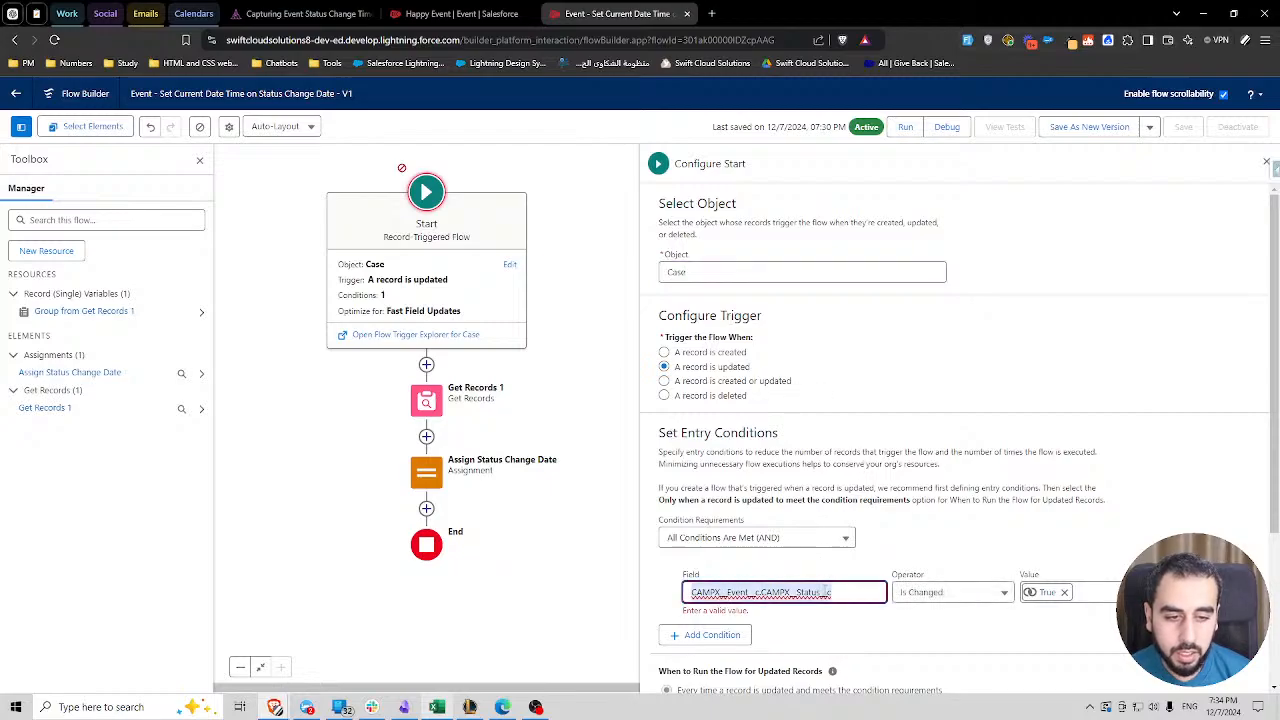
text(owner)
click(728, 564)
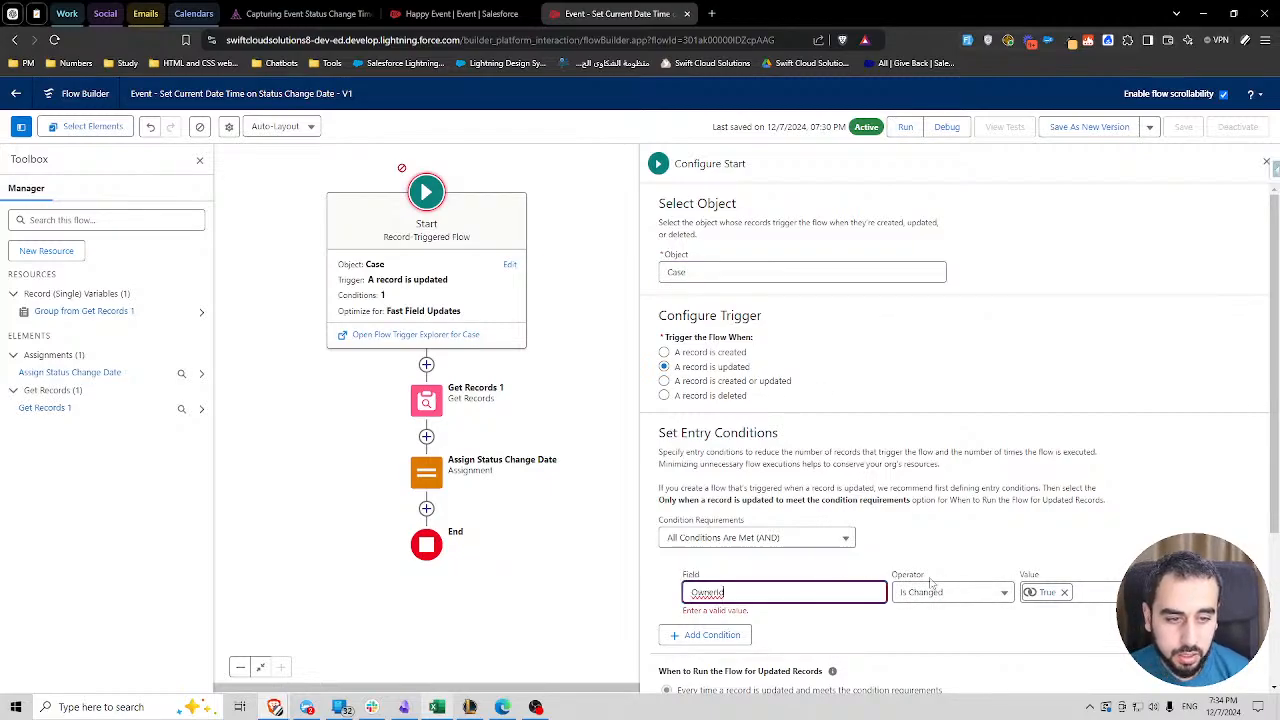
click(950, 592)
click(915, 563)
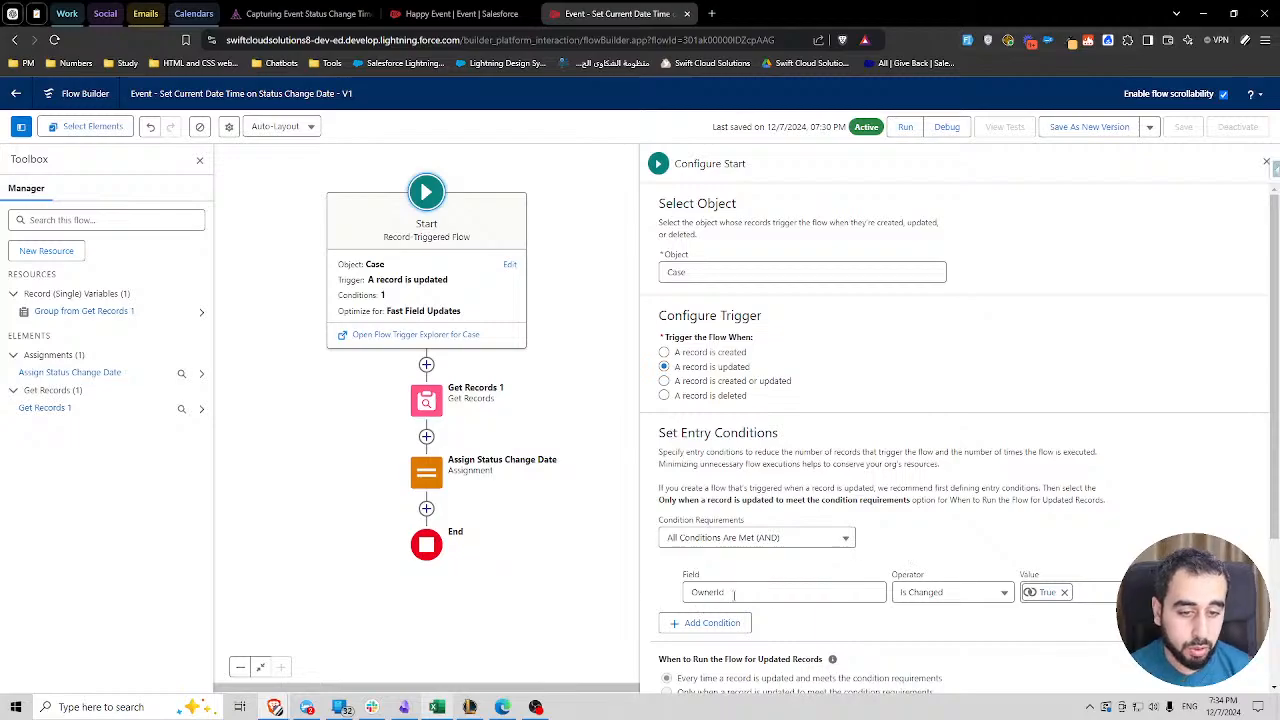
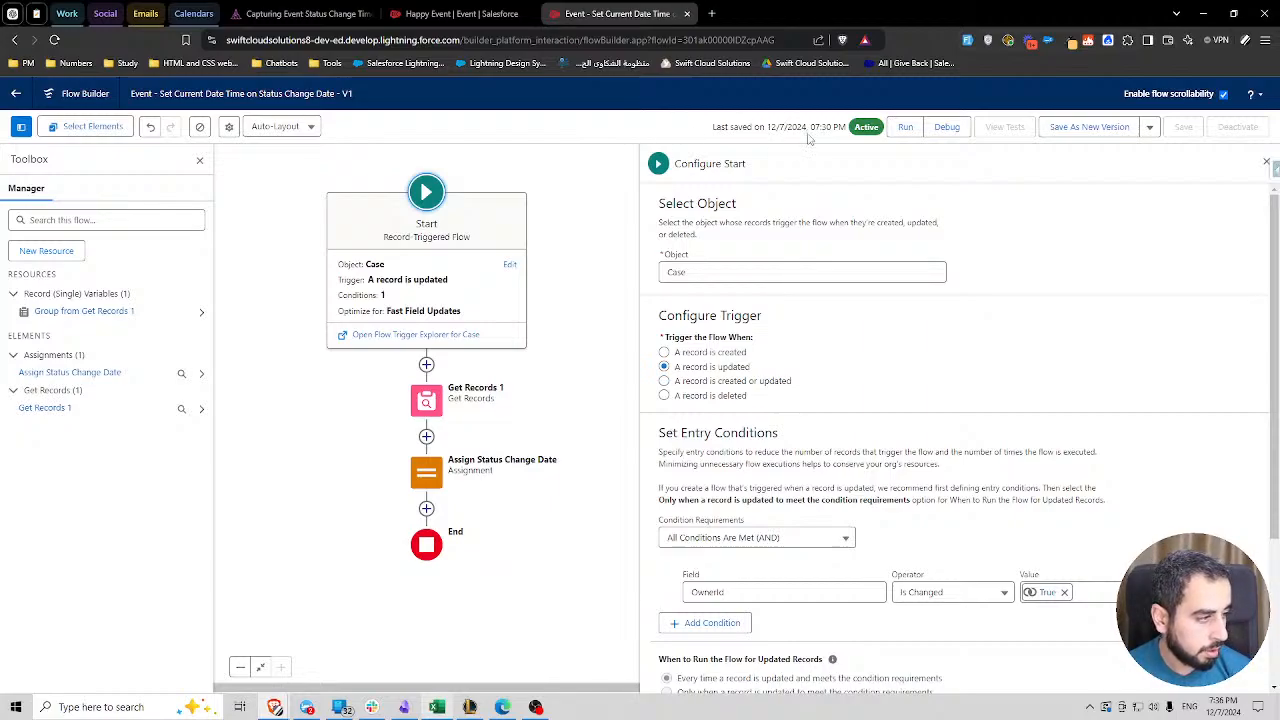
- Close the Flow Builder page without saving the edits and return to the Camp Apex challenge
click(687, 13)
click(699, 120)
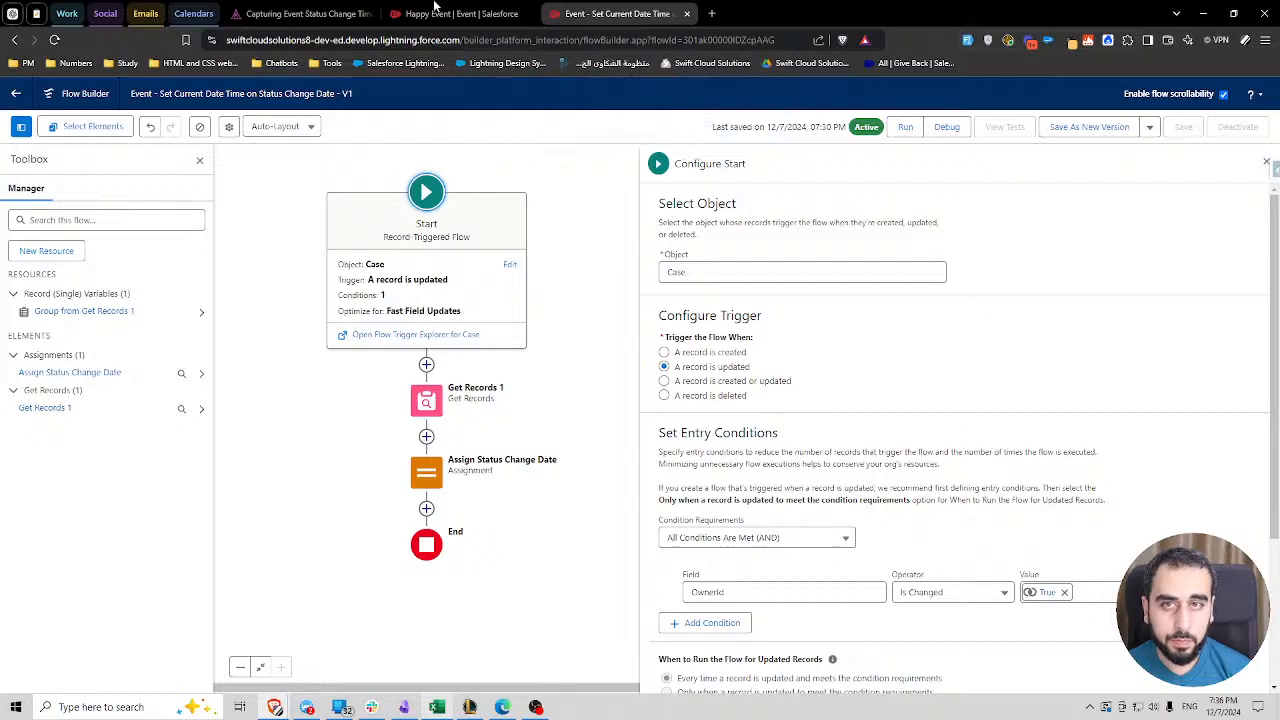
click(305, 13)
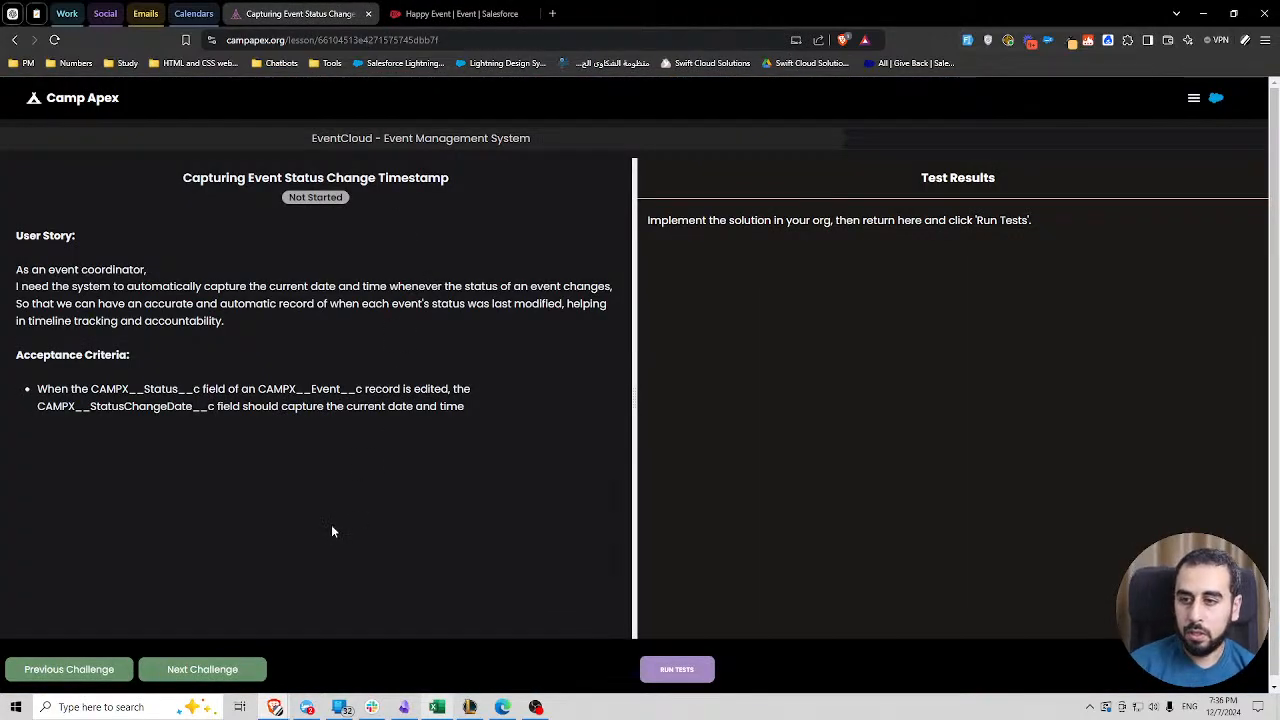
- Go through the next two challenges, on defaulting a sponsor's Status and requiring a sponsor email, and read their acceptance criteria
click(213, 669)
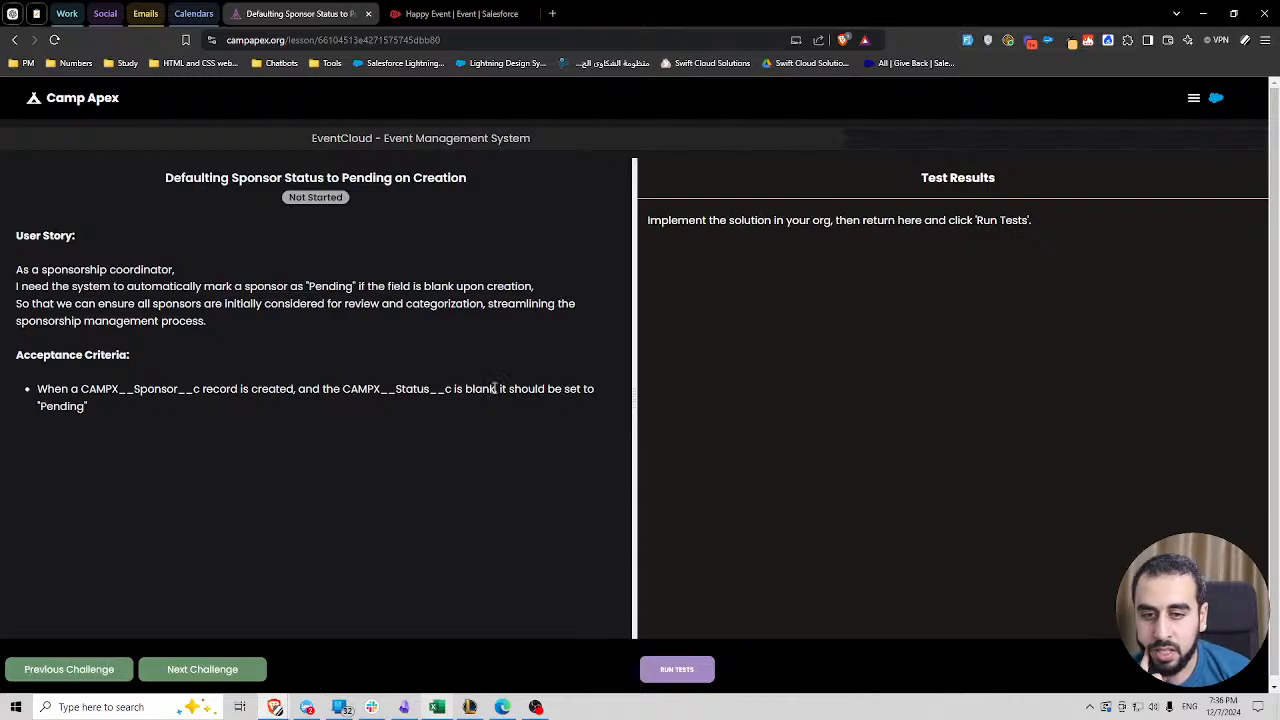
drag(496, 389, 300, 390)
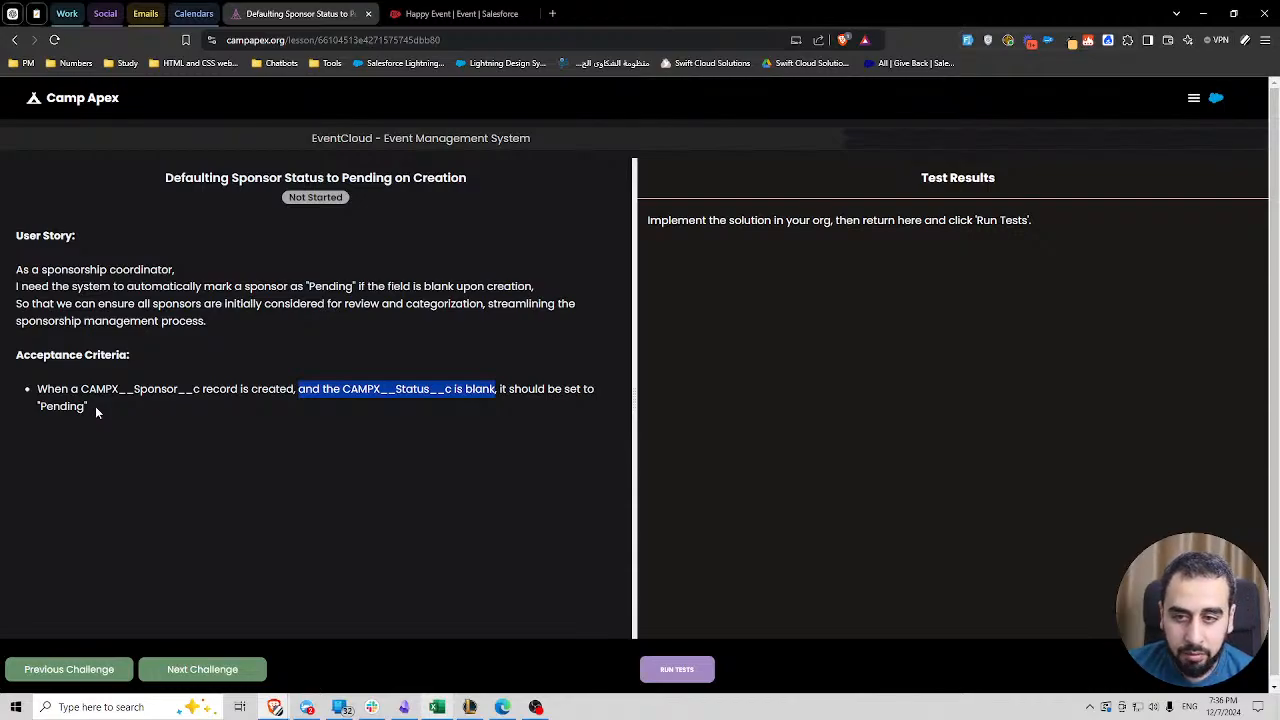
click(175, 390)
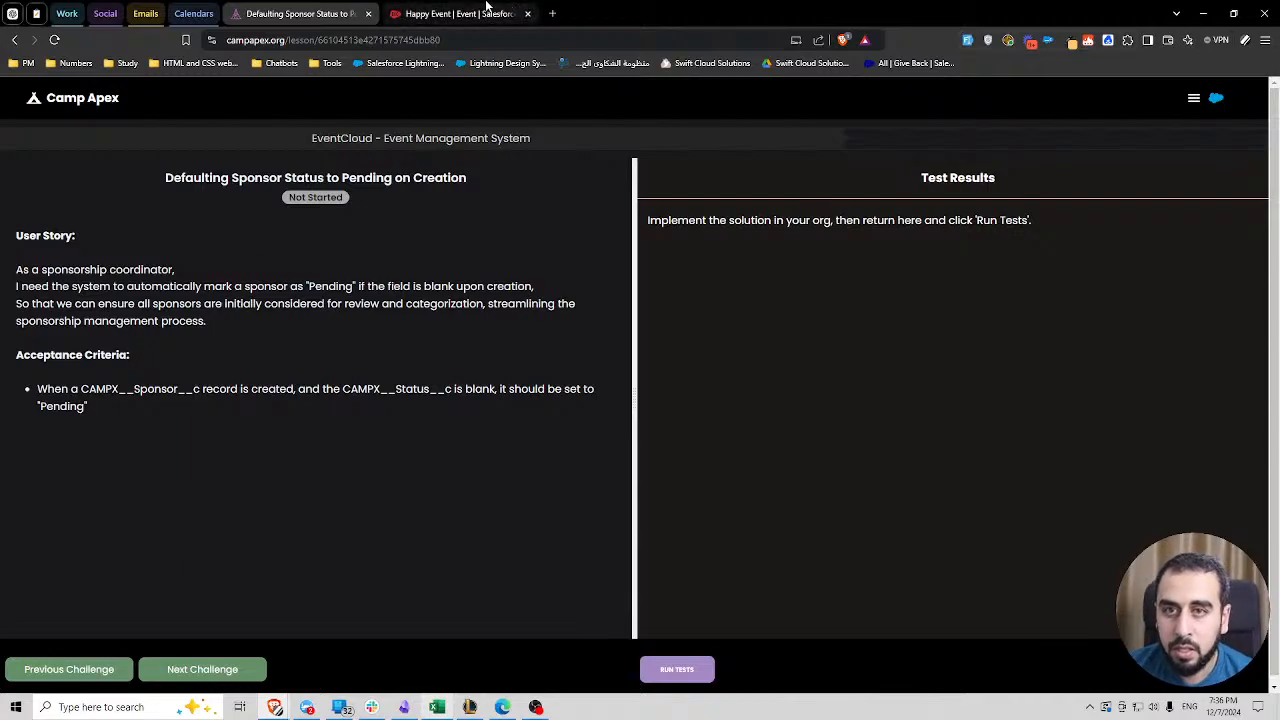
click(228, 670)
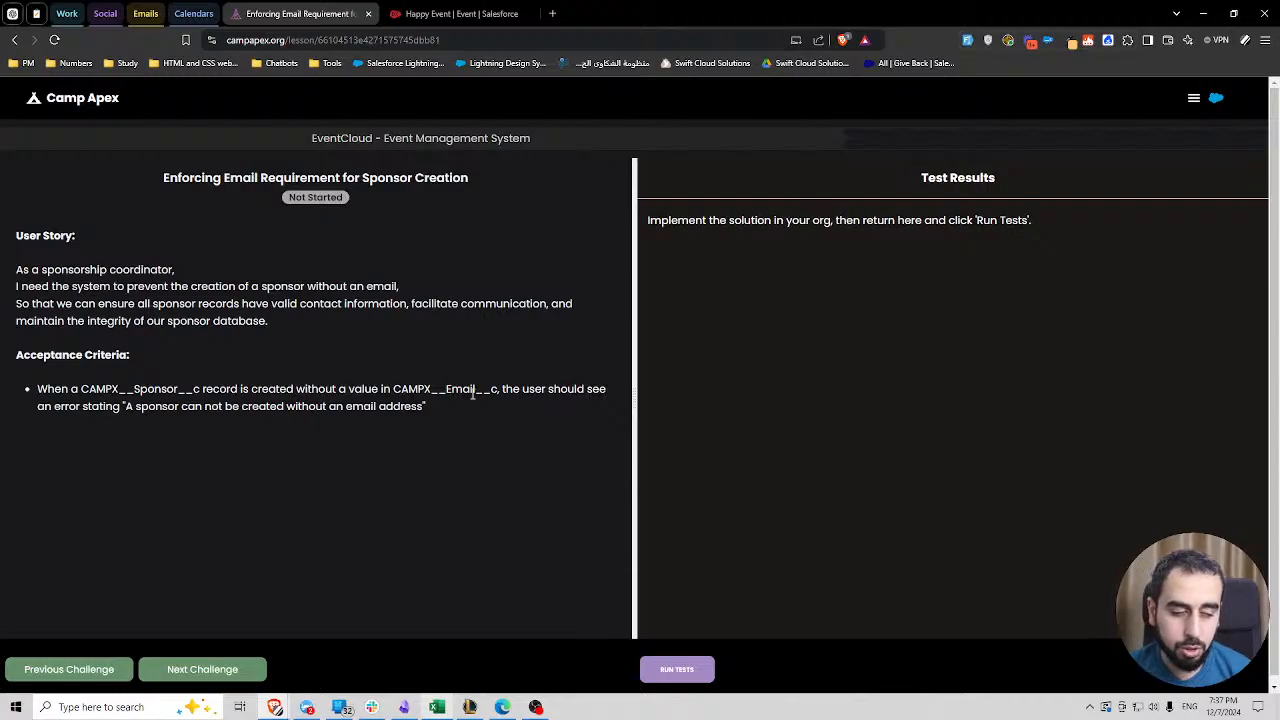
drag(484, 390, 38, 390)
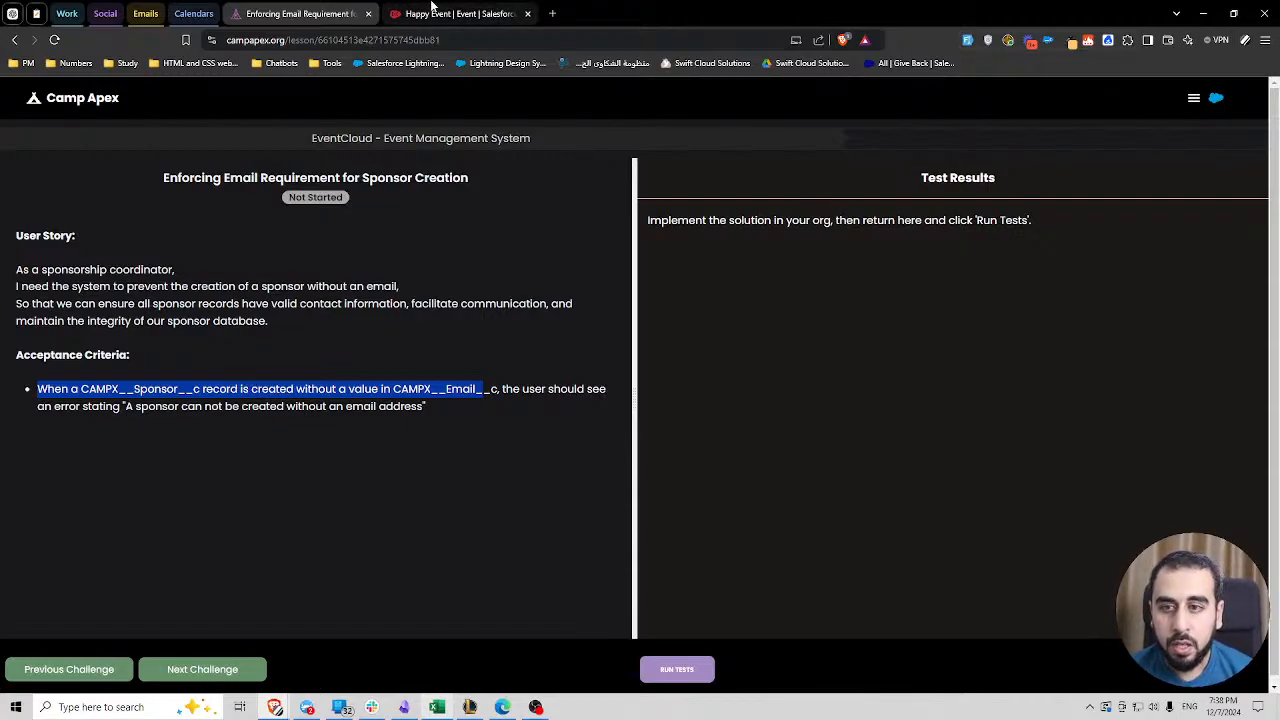
- Open the Sponsor object's setup from the EventCloud app and start a new record-triggered flow for it
click(455, 13)
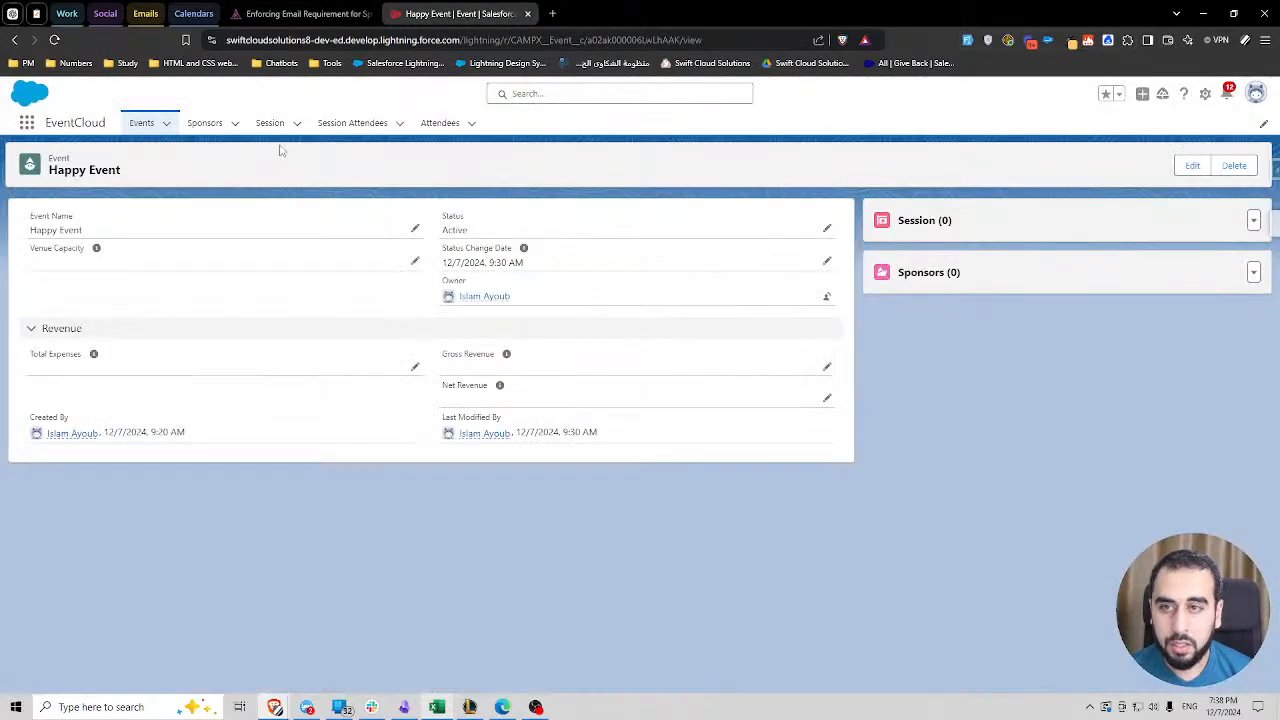
click(204, 124)
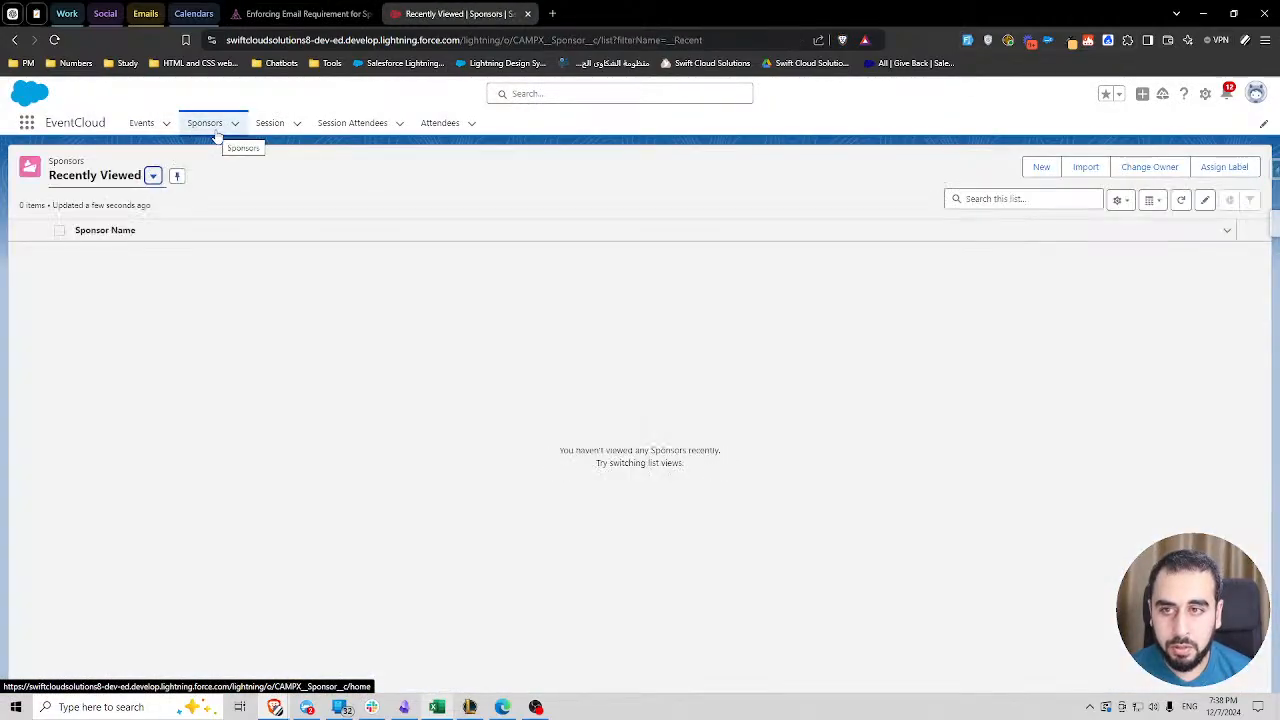
click(1205, 93)
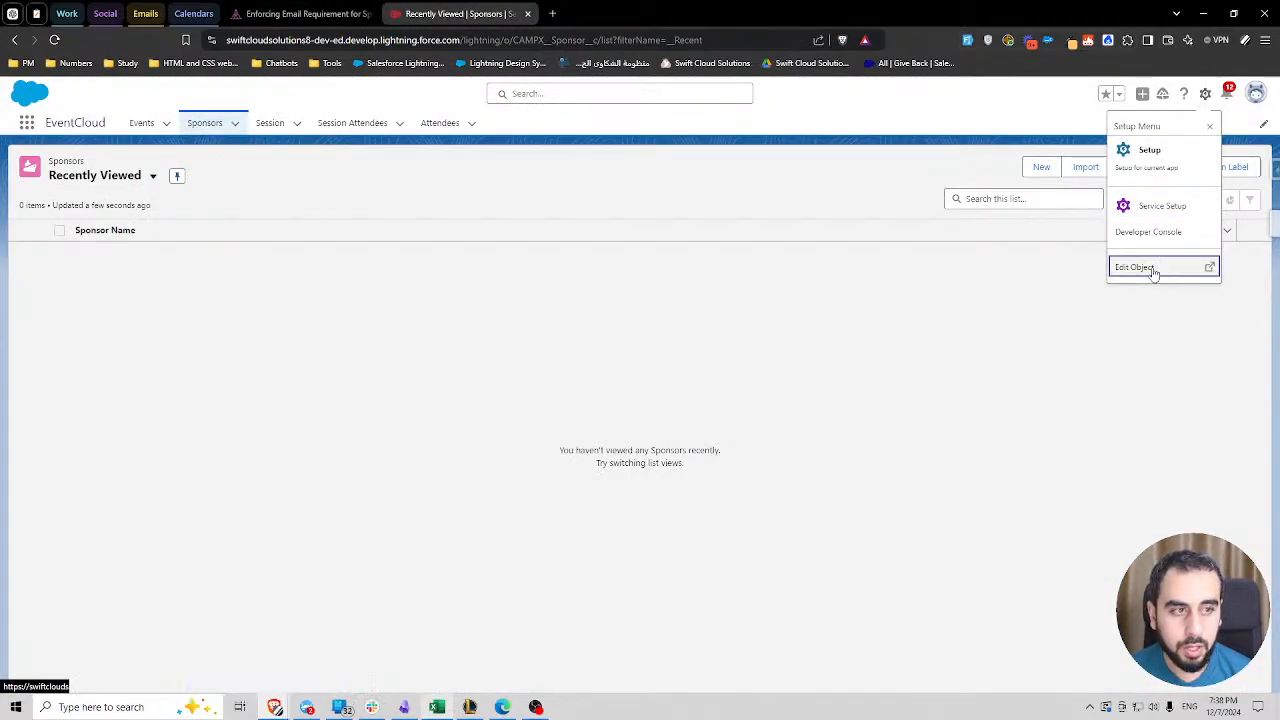
click(1153, 268)
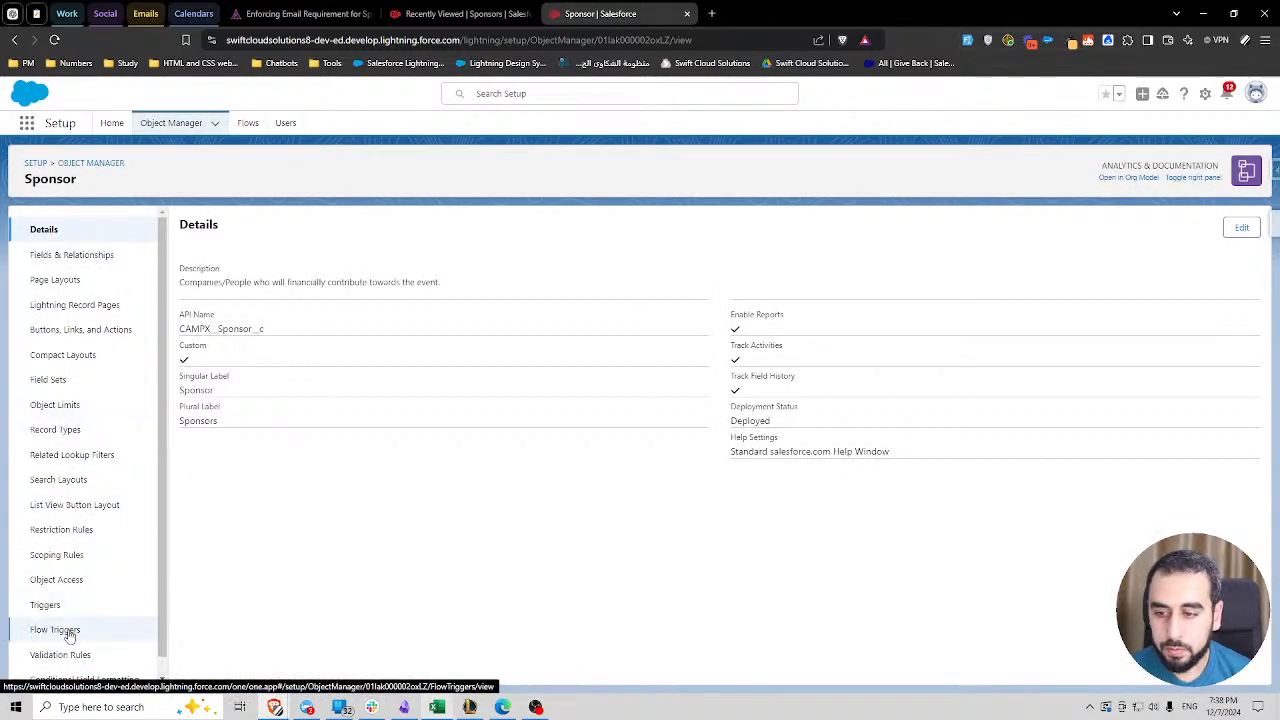
click(70, 636)
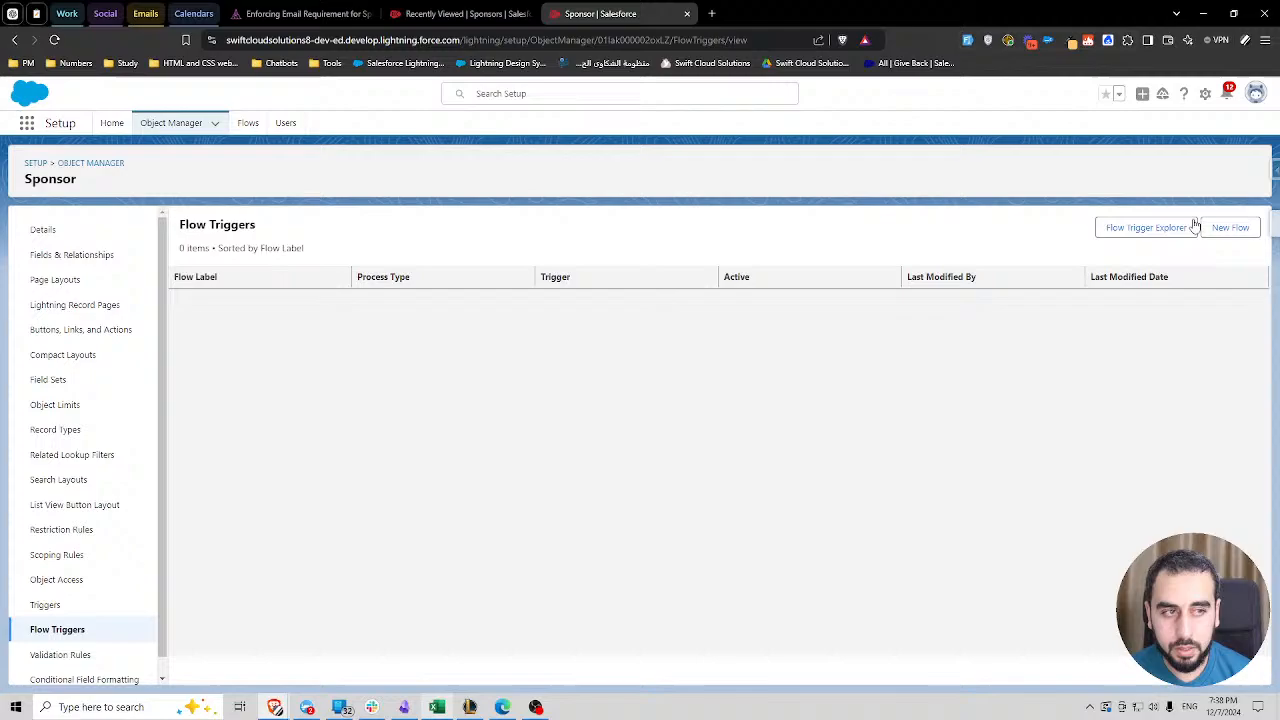
click(1229, 224)
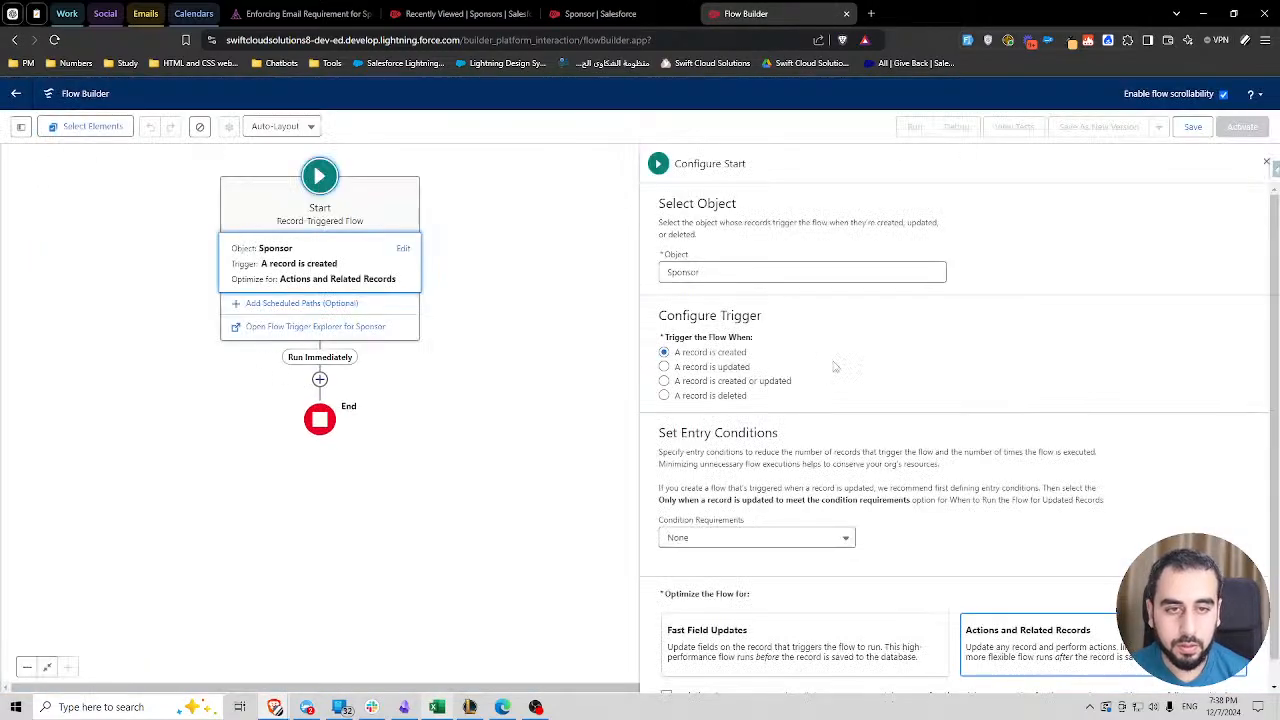
click(319, 380)
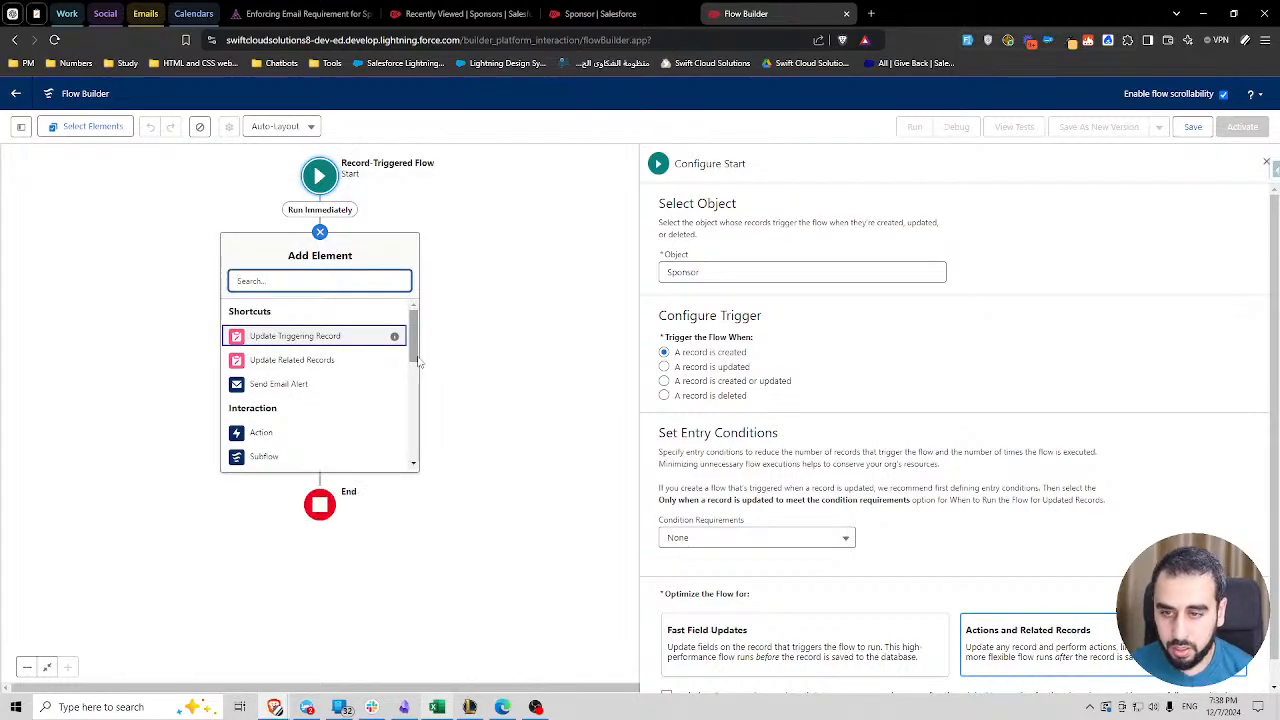
text(dis)
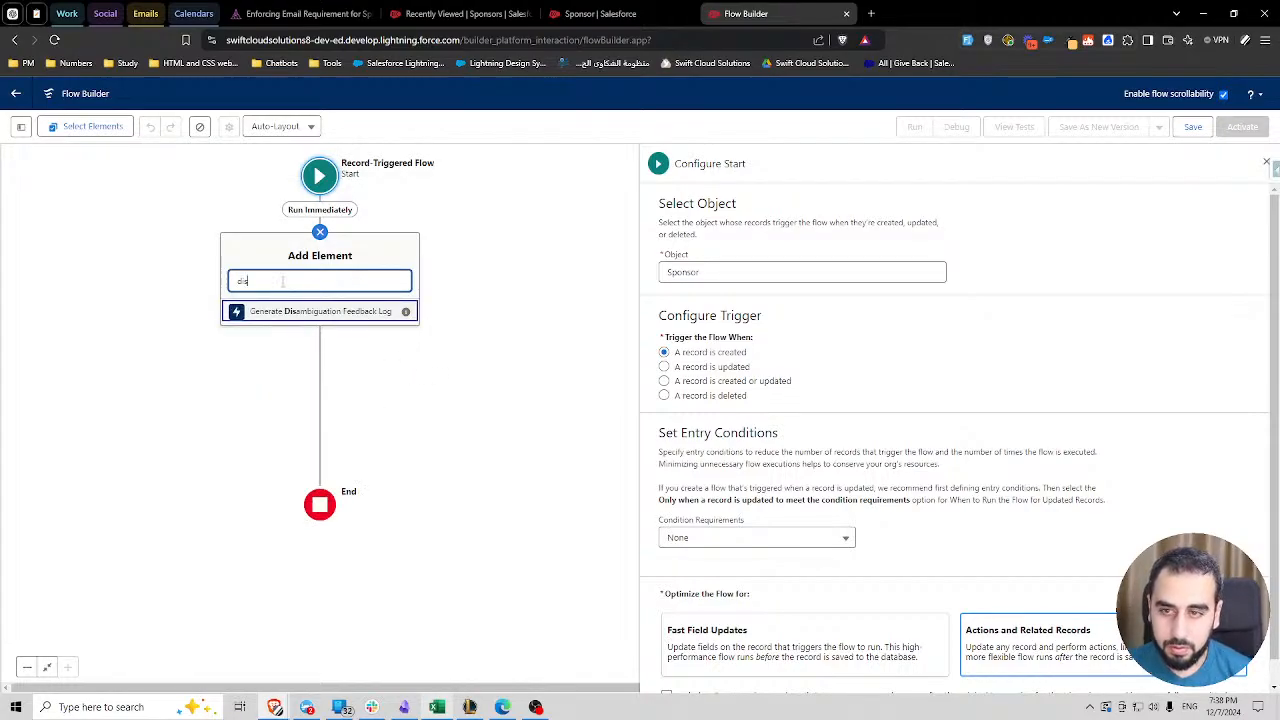
double_click(280, 281)
text(drro)
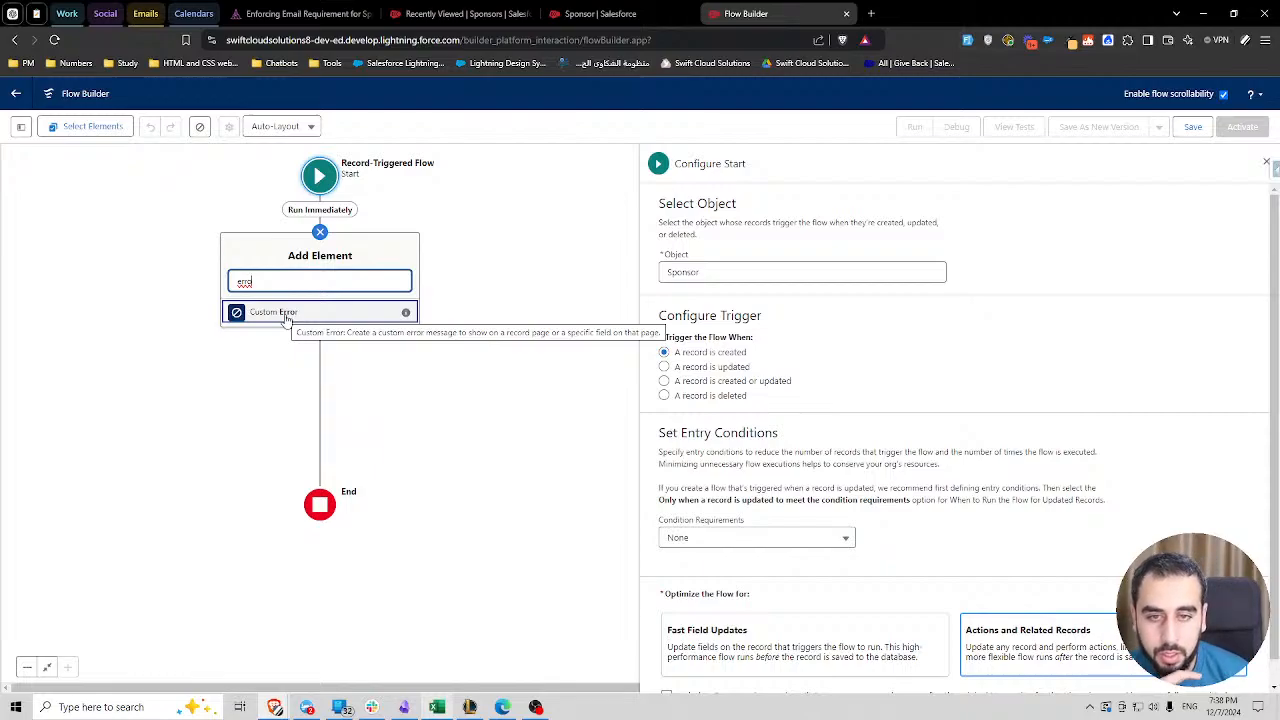
click(287, 313)
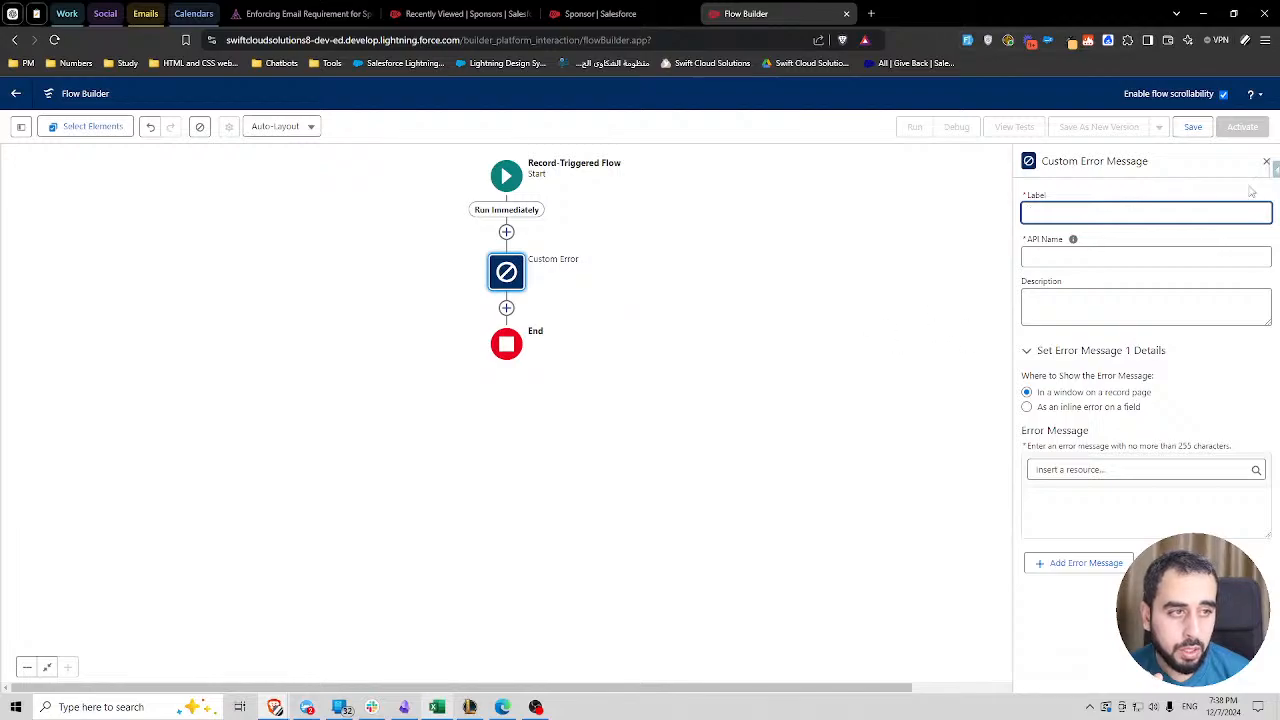
click(1266, 161)
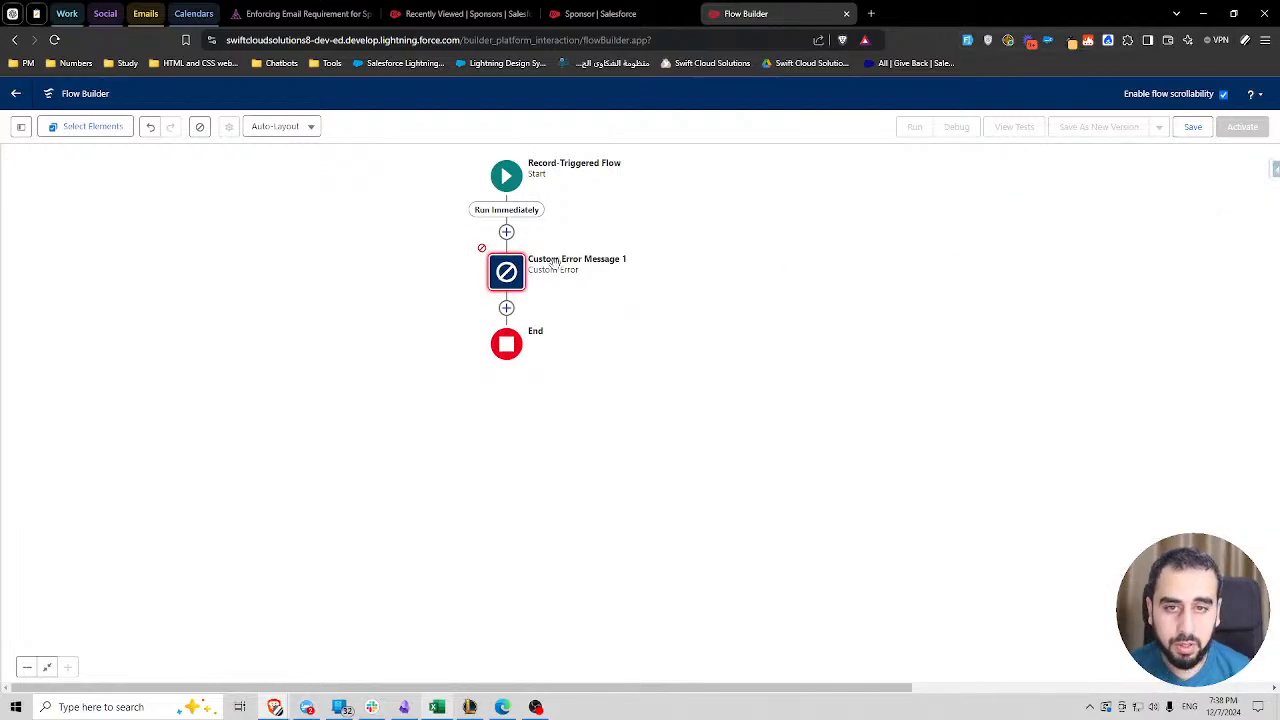
click(510, 277)
click(491, 373)
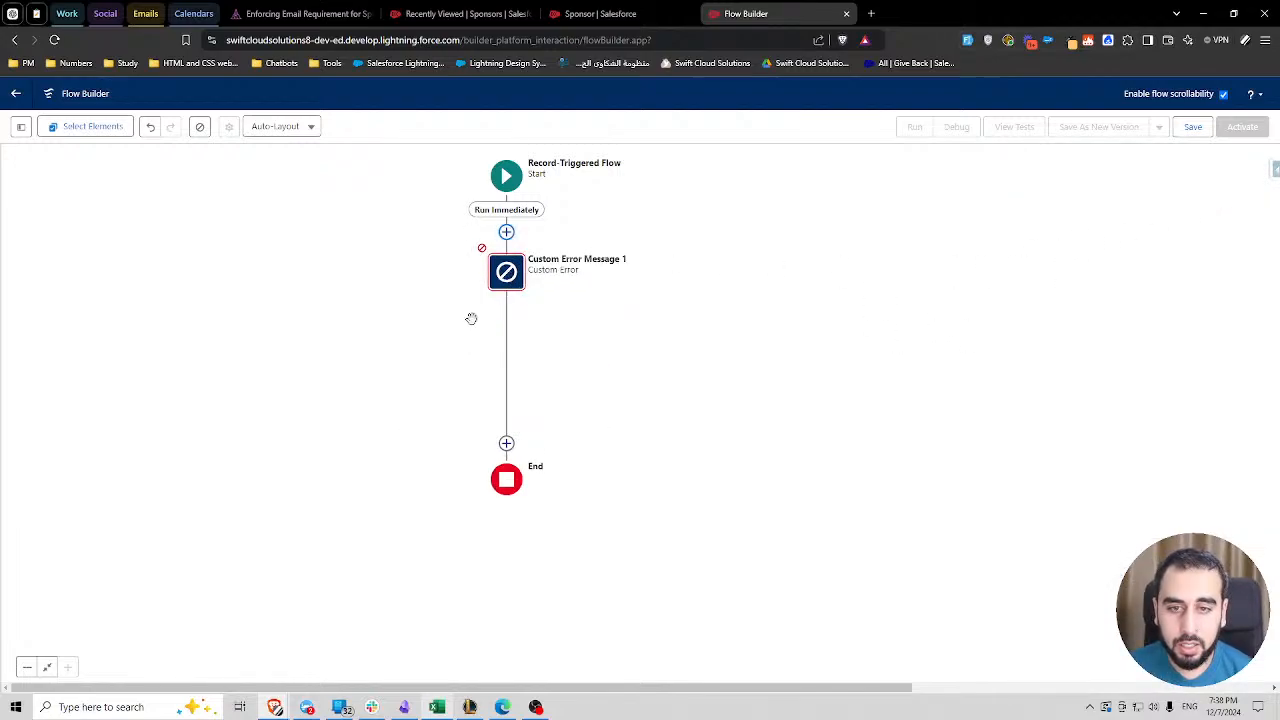
- Check the challenge's email criterion, then in the Start configuration require all conditions to be met and add a condition on CAMPX__Email__c
click(506, 185)
click(495, 259)
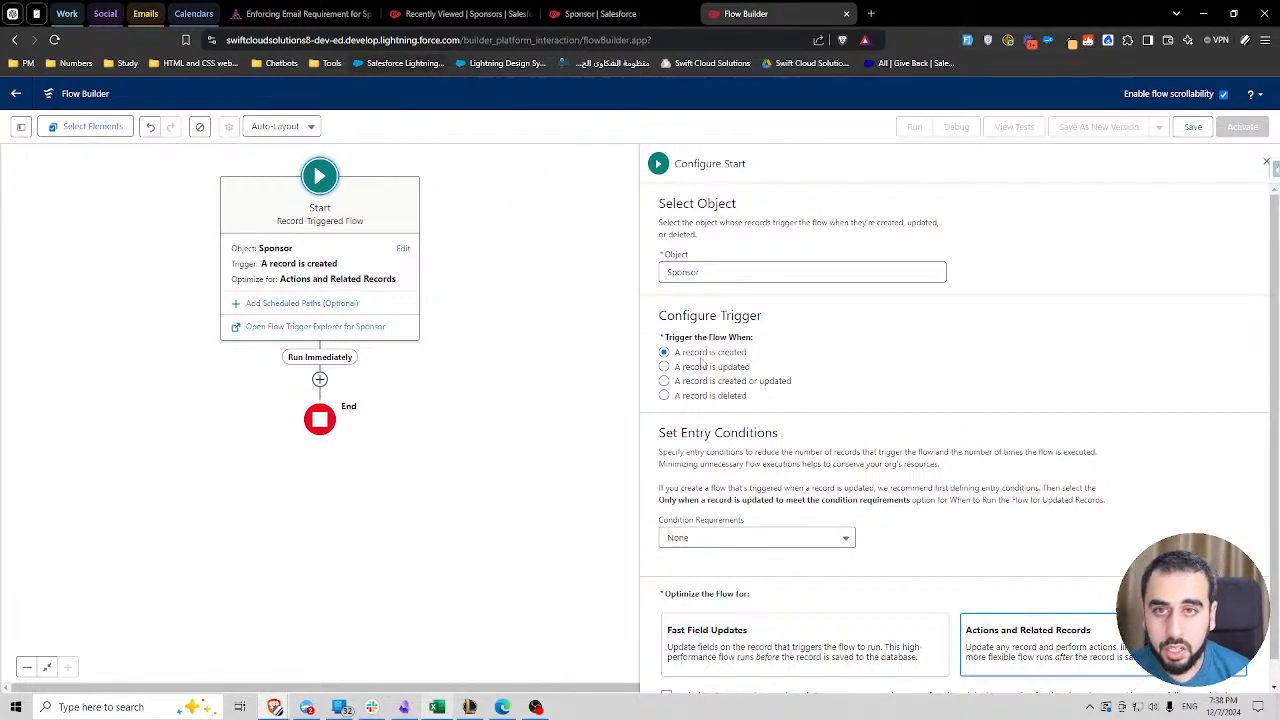
click(318, 9)
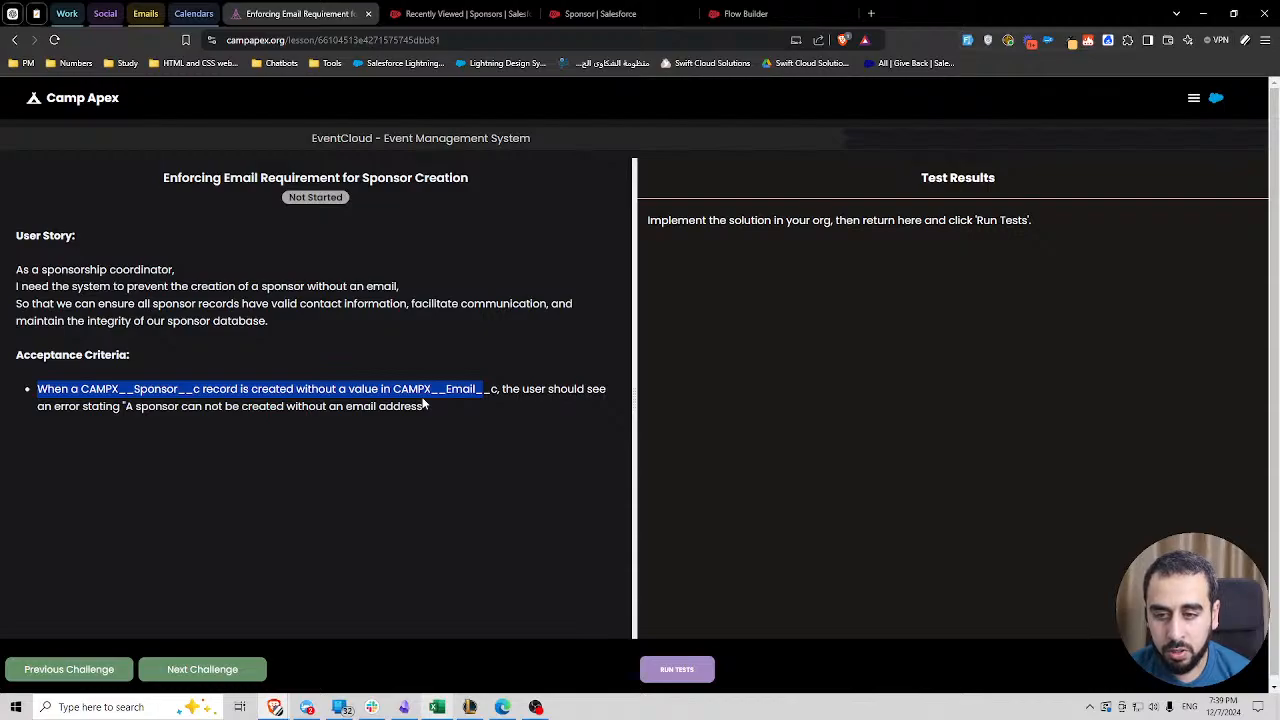
click(213, 398)
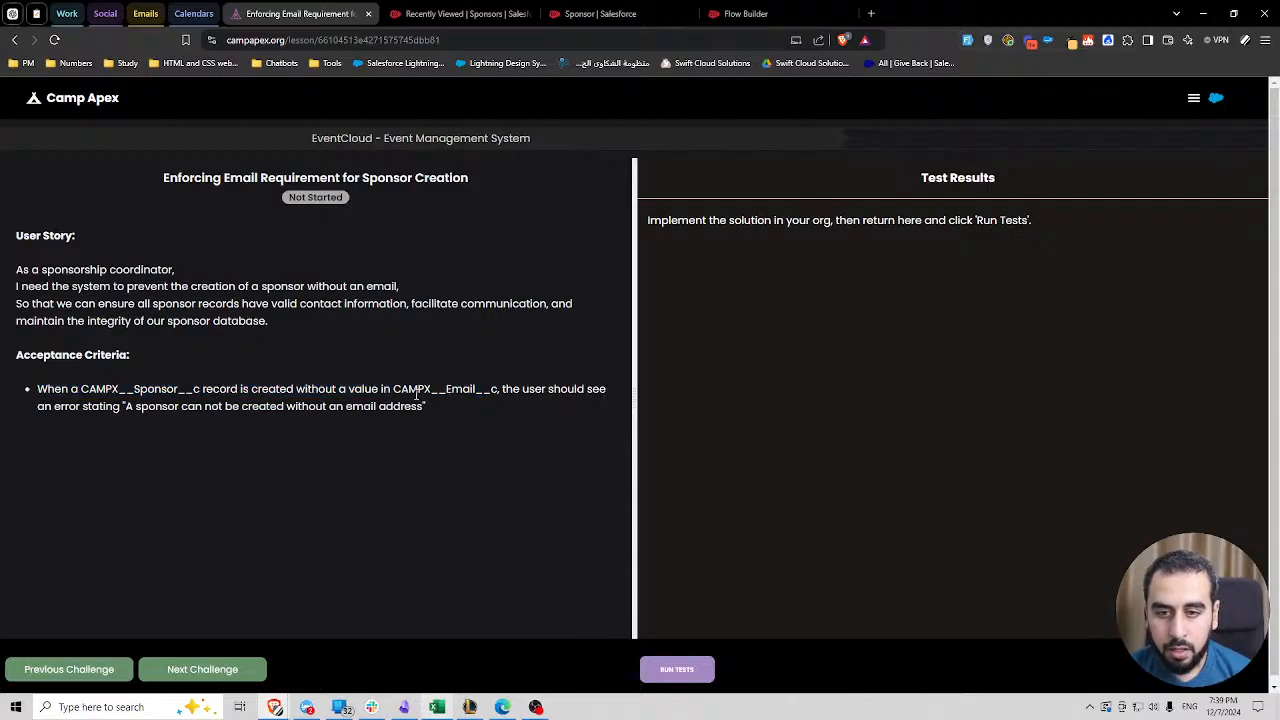
drag(393, 390, 498, 391)
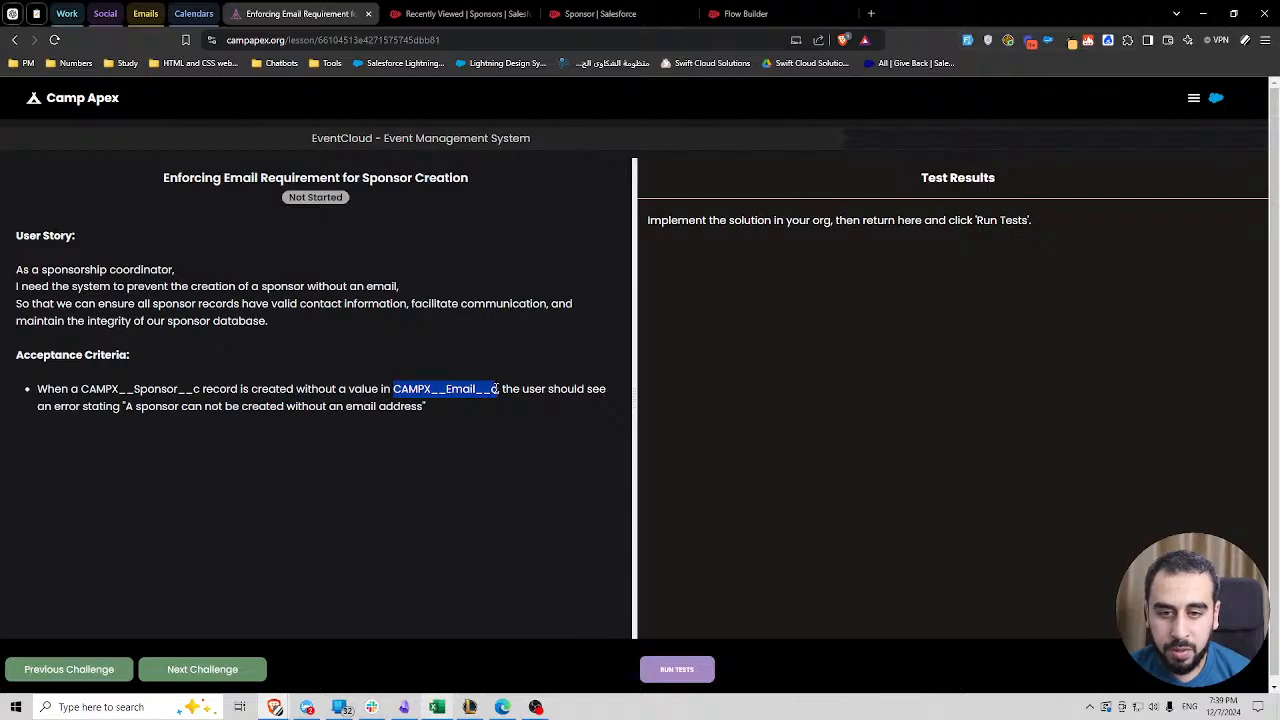
click(745, 13)
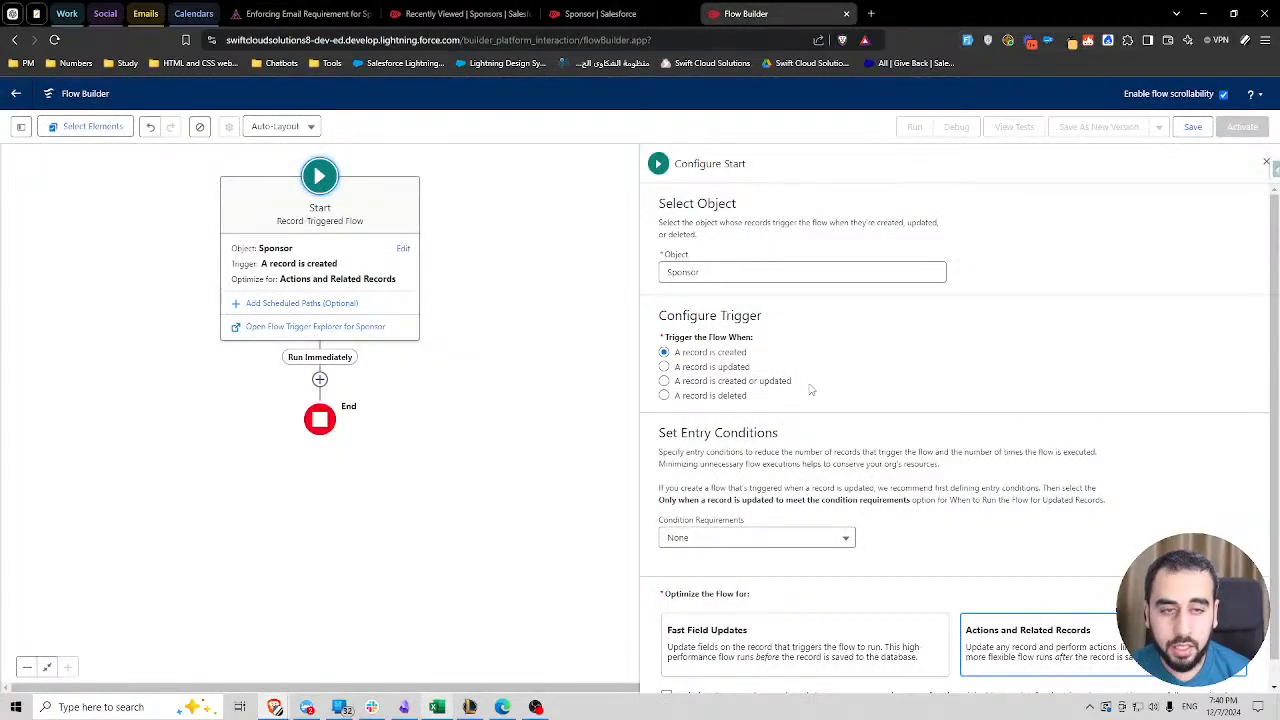
click(790, 540)
click(717, 440)
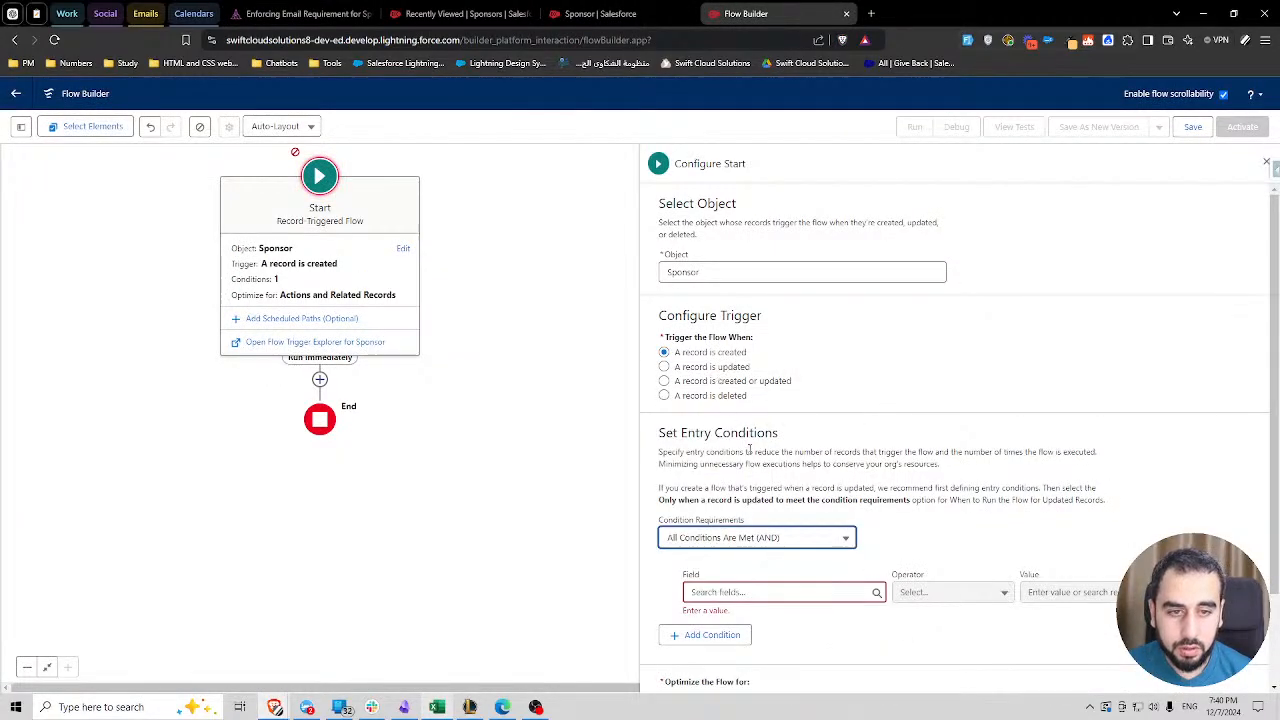
click(741, 591)
text(email)
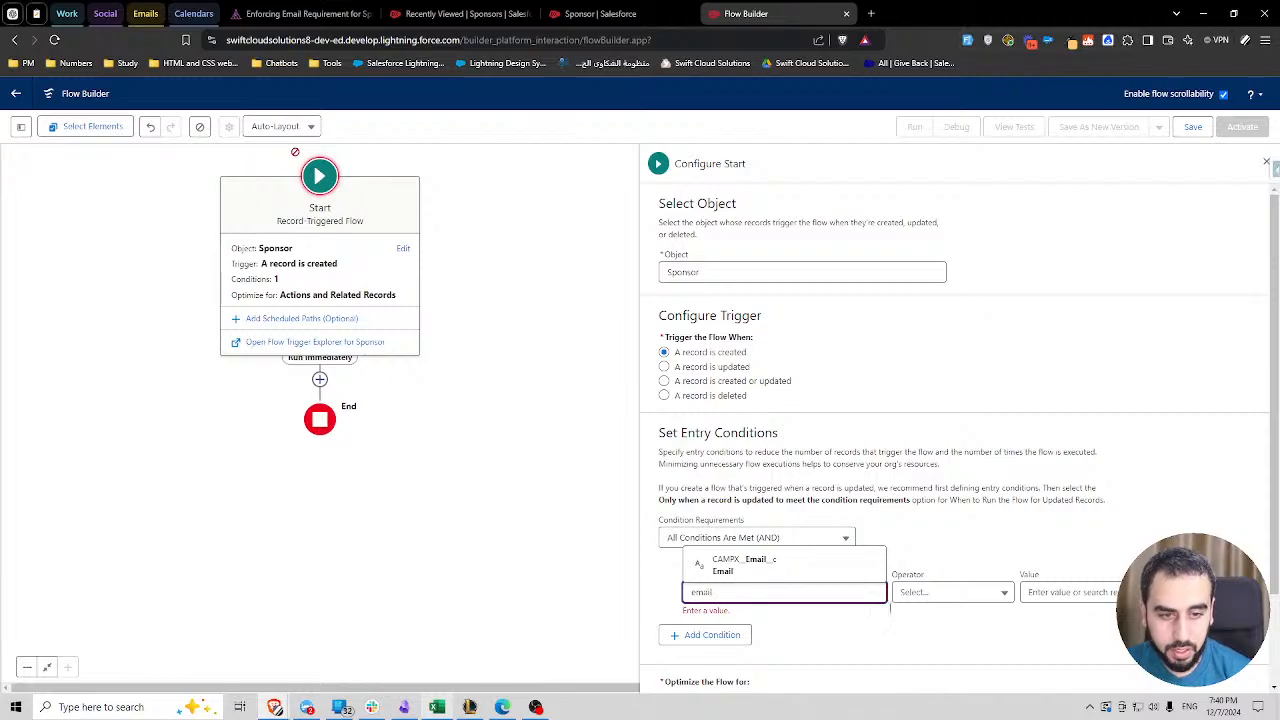
click(842, 570)
click(1045, 592)
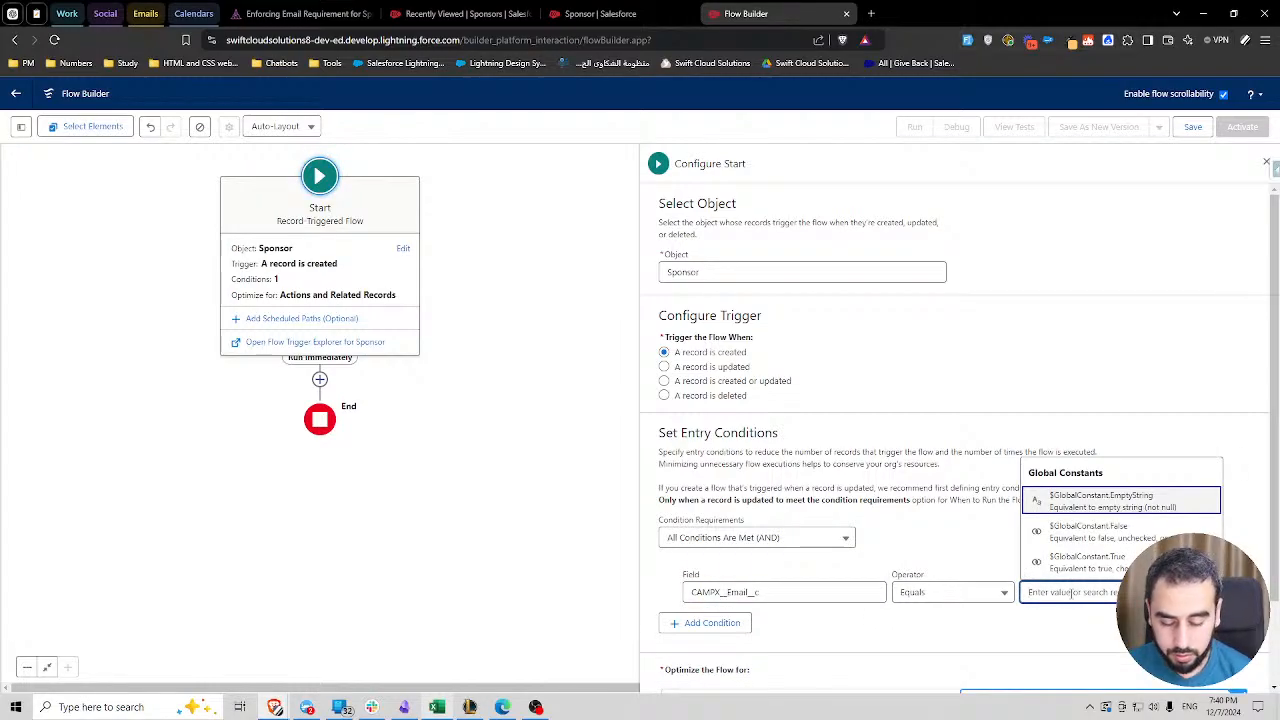
text(bla)
key(BackSpace)
key(BackSpace)
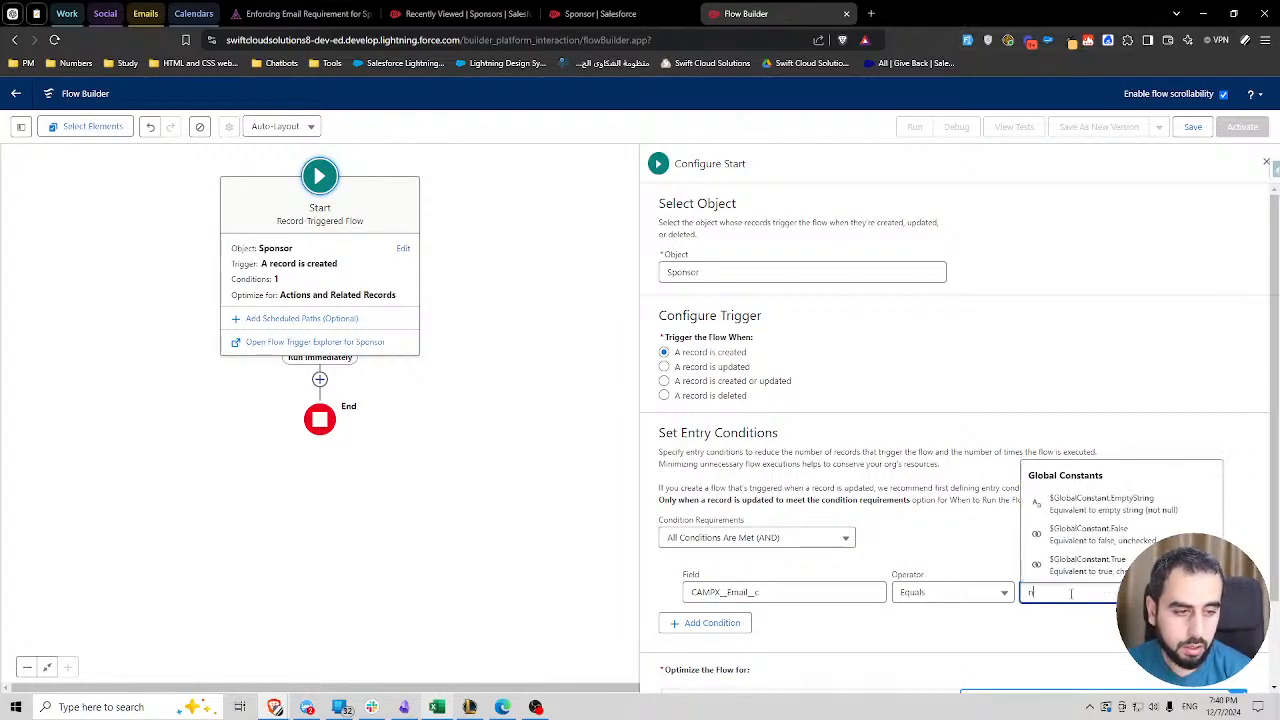
text(nul)
- Set the email entry condition's operator to Is Null and its value to the global constant True
click(983, 596)
click(972, 566)
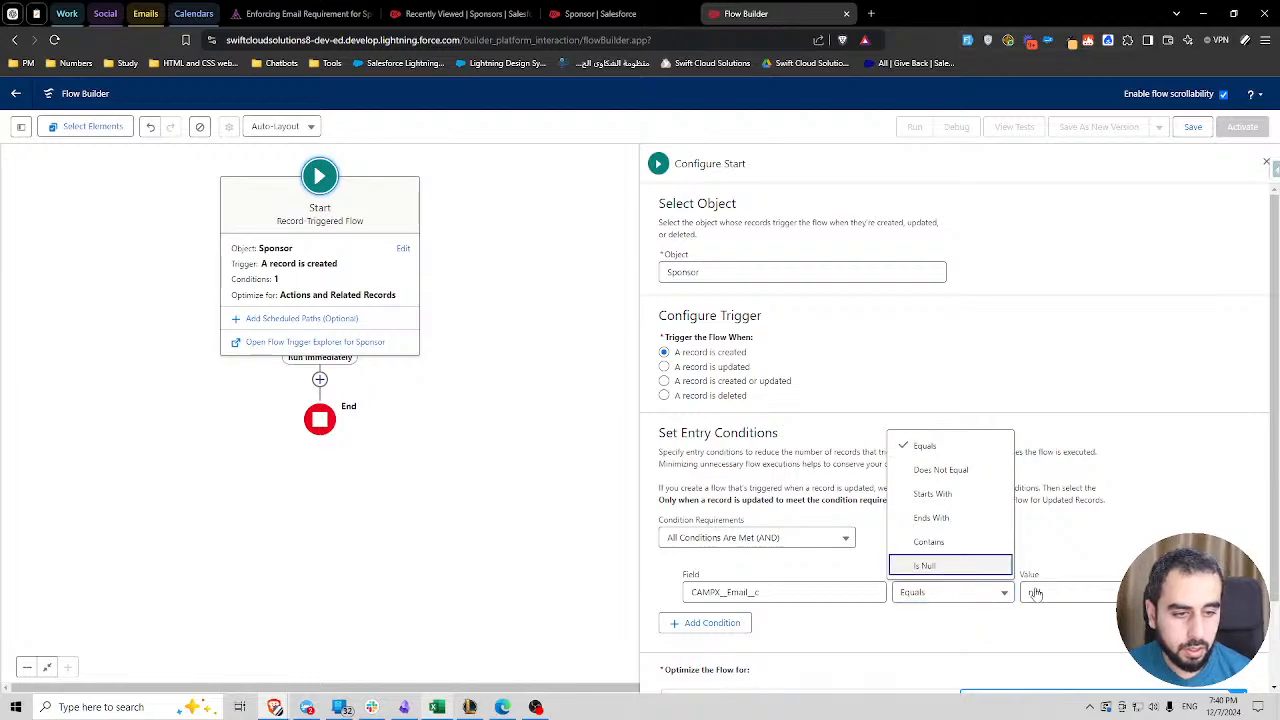
double_click(1063, 591)
text(f)
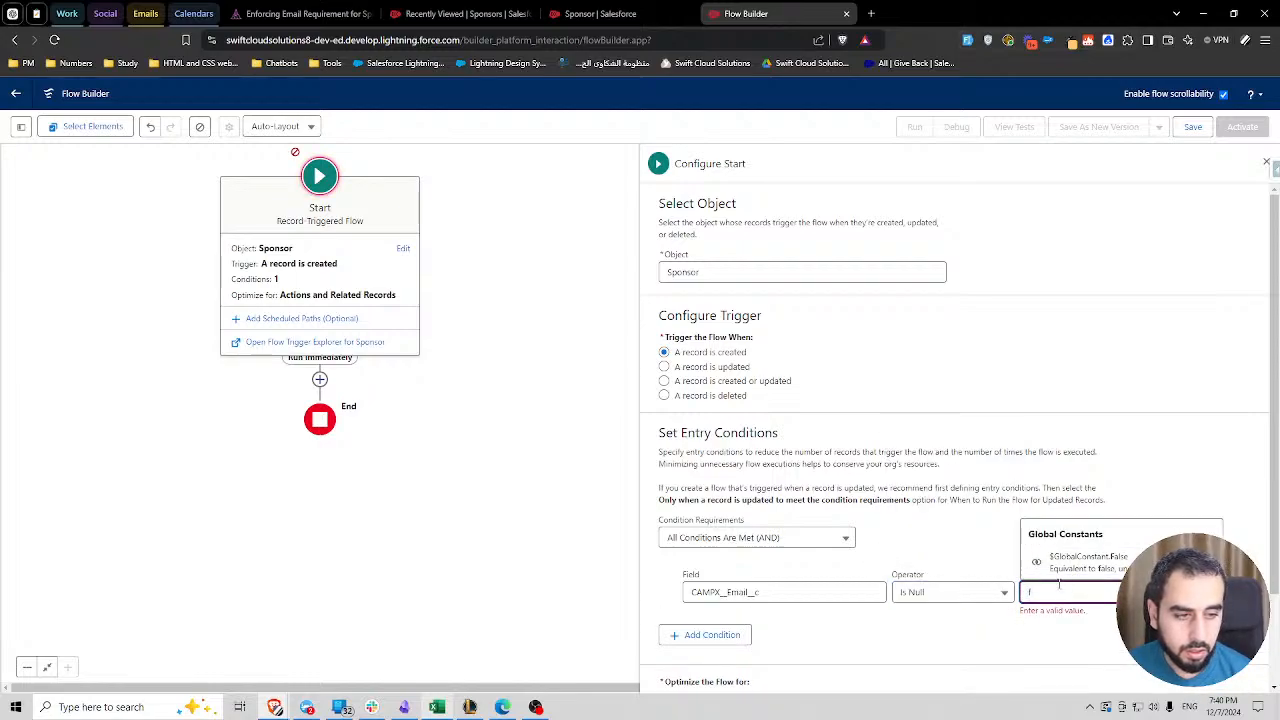
key(BackSpace)
text(tr)
click(1060, 562)
click(999, 518)
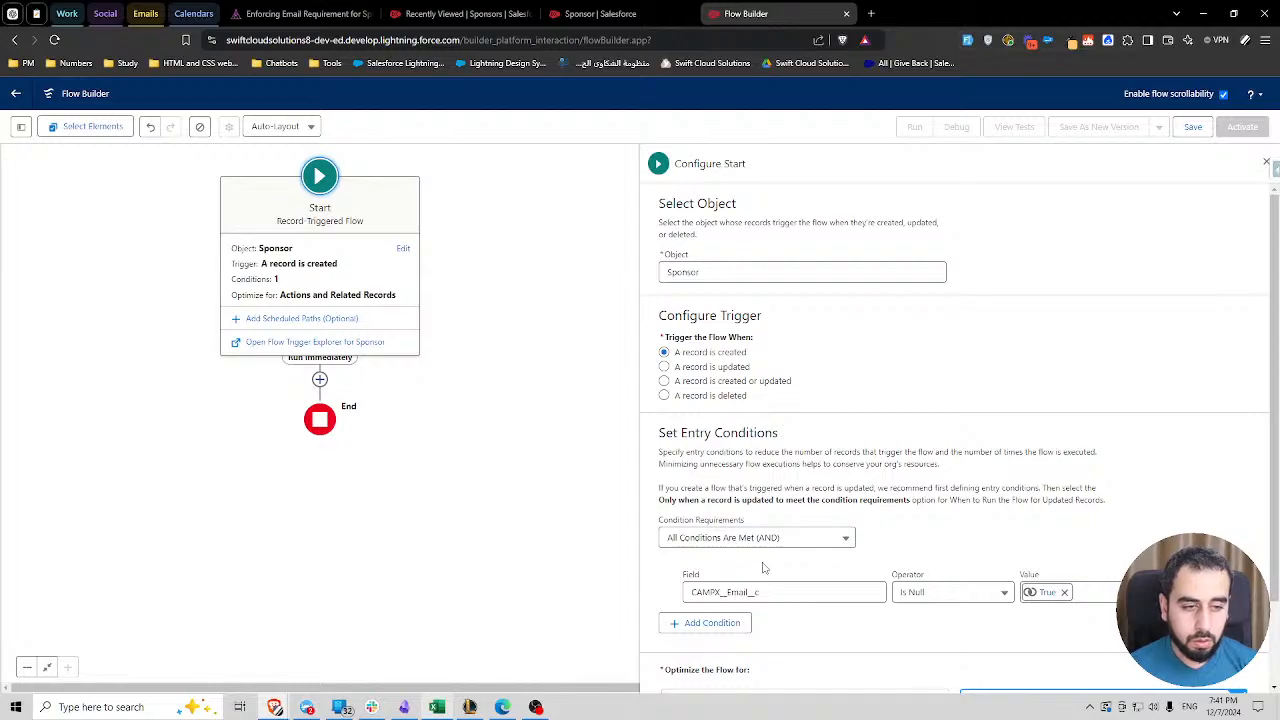
- Optimize the Sponsor flow for Fast Field Updates and review the Start configuration
scroll(818, 555, down, 1)
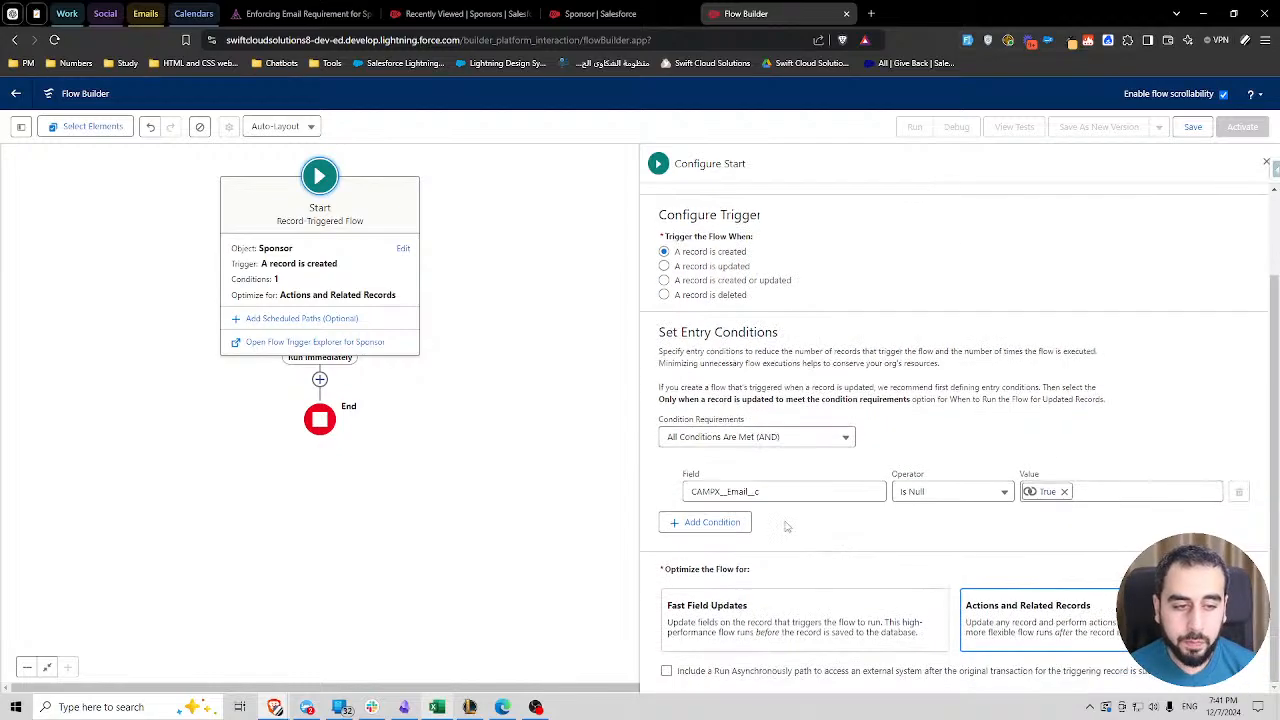
click(815, 620)
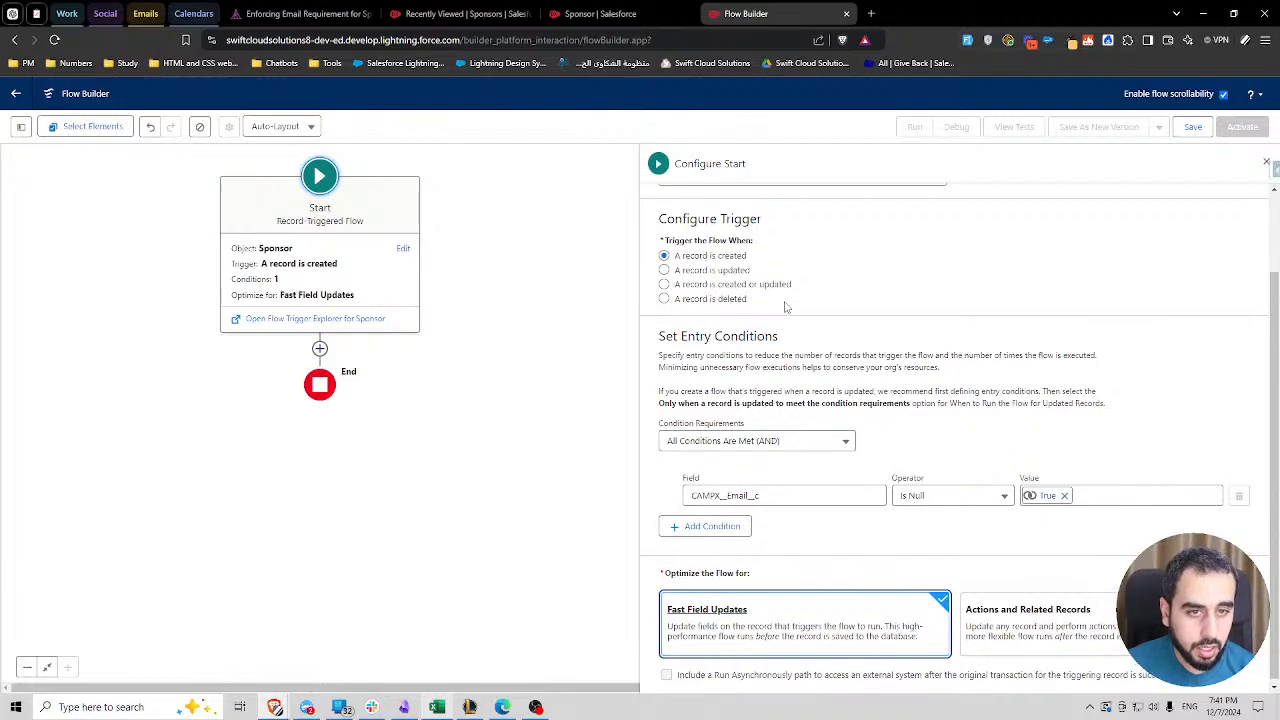
scroll(725, 297, up, 2)
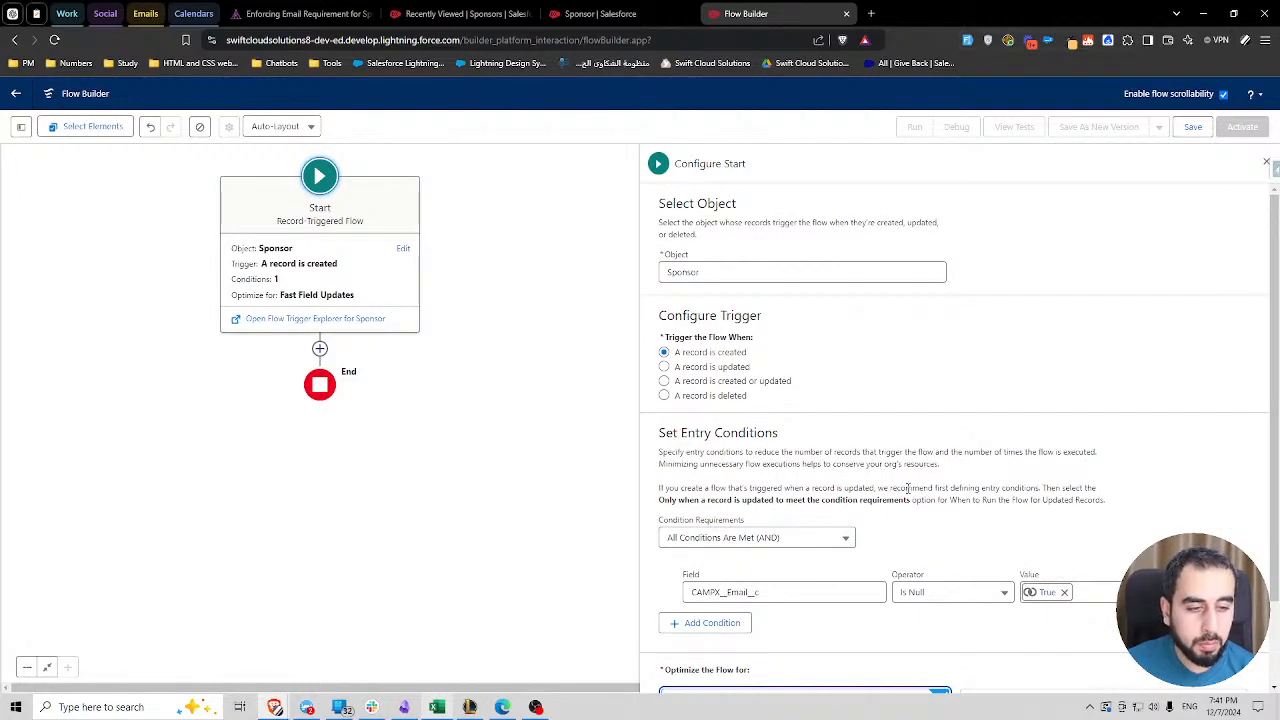
scroll(1048, 574, down, 2)
- Add a Custom Error element after Start and label it Display Error
click(318, 347)
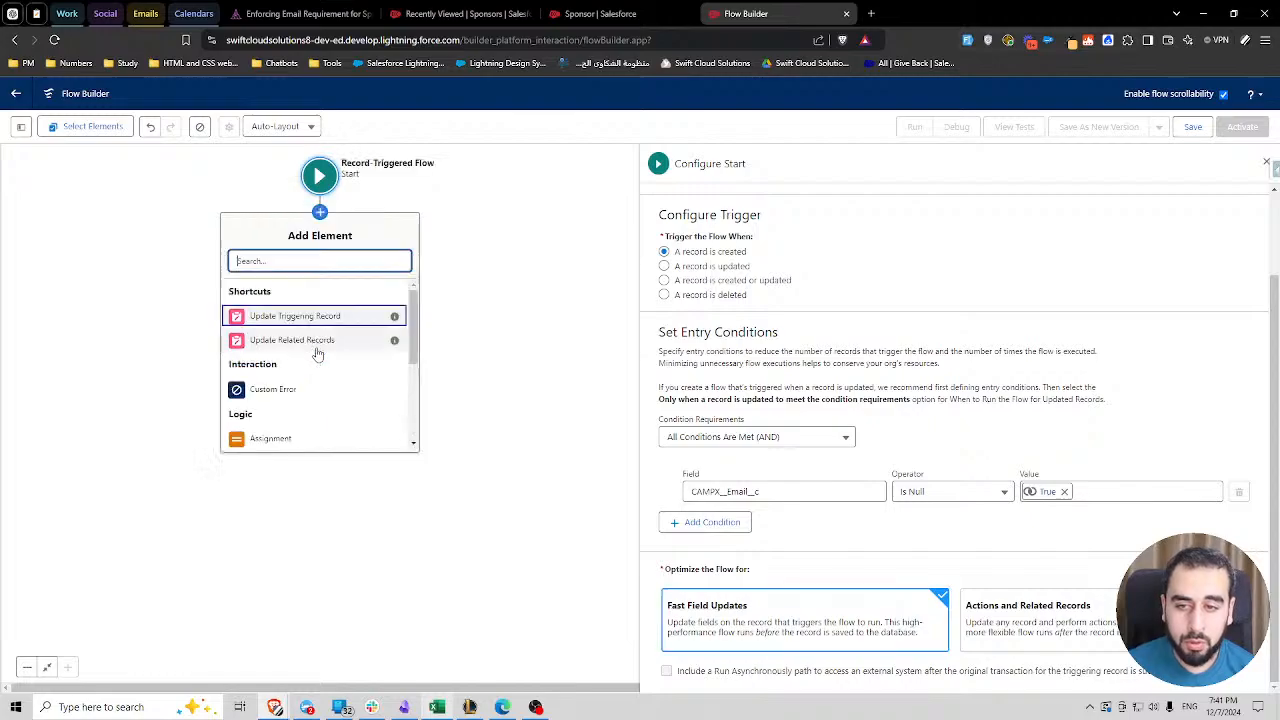
click(280, 390)
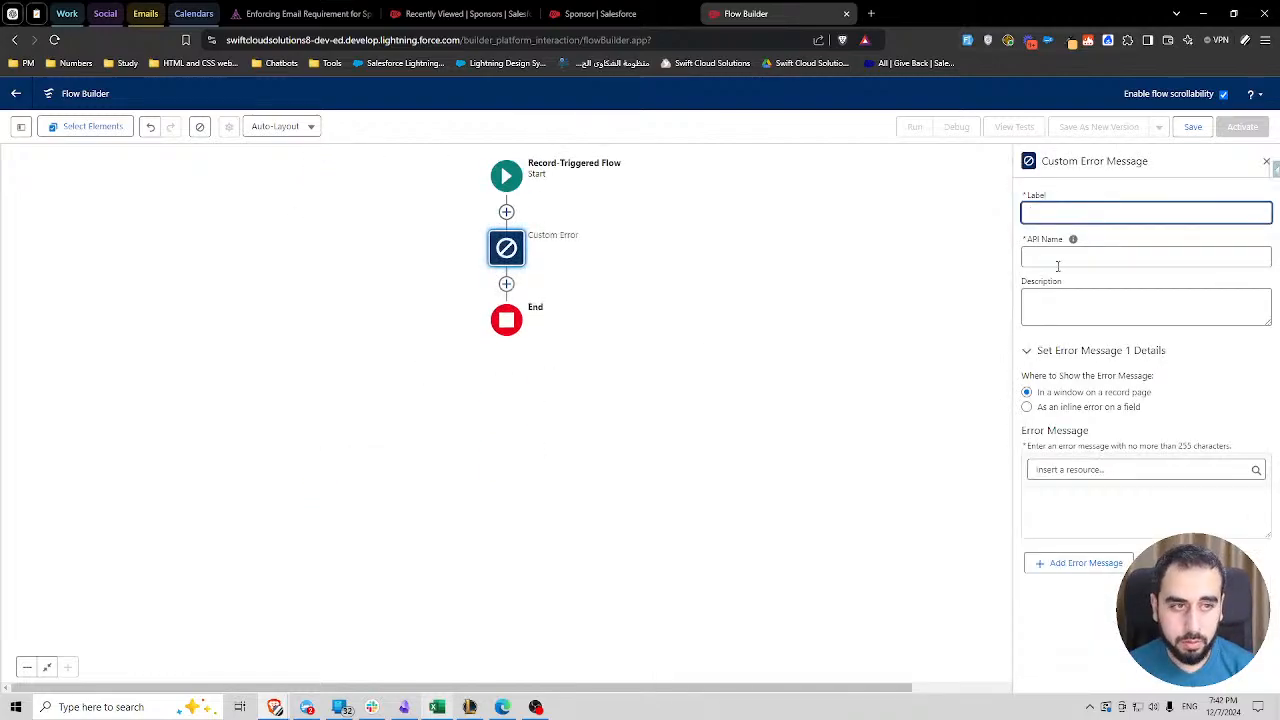
text(Display Error)
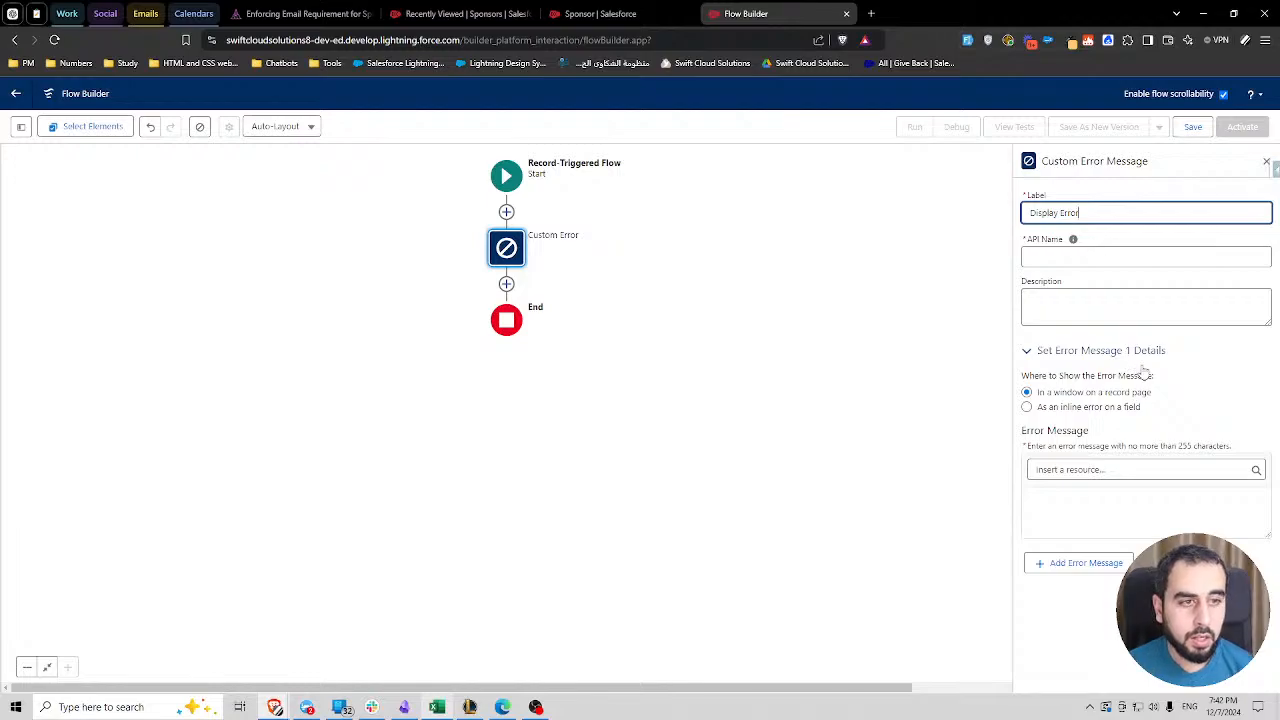
click(1040, 372)
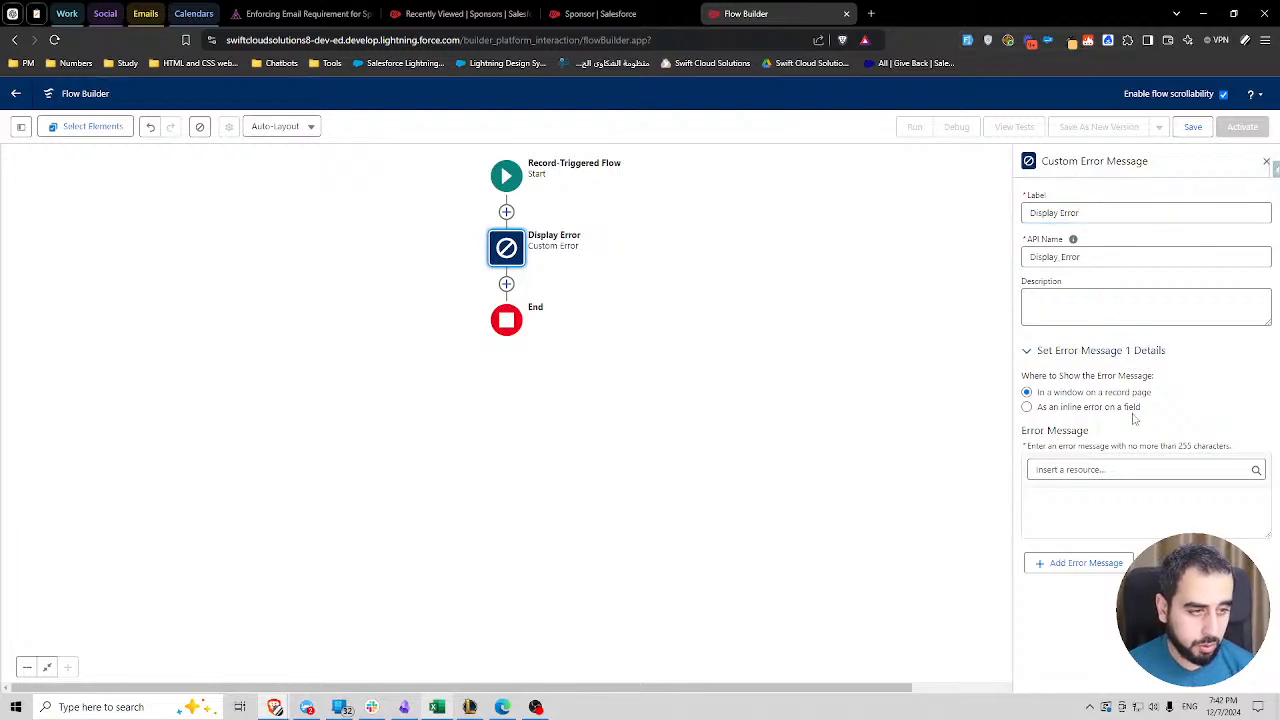
- Show the custom error as an inline error on the Email field
drag(1037, 393, 1148, 395)
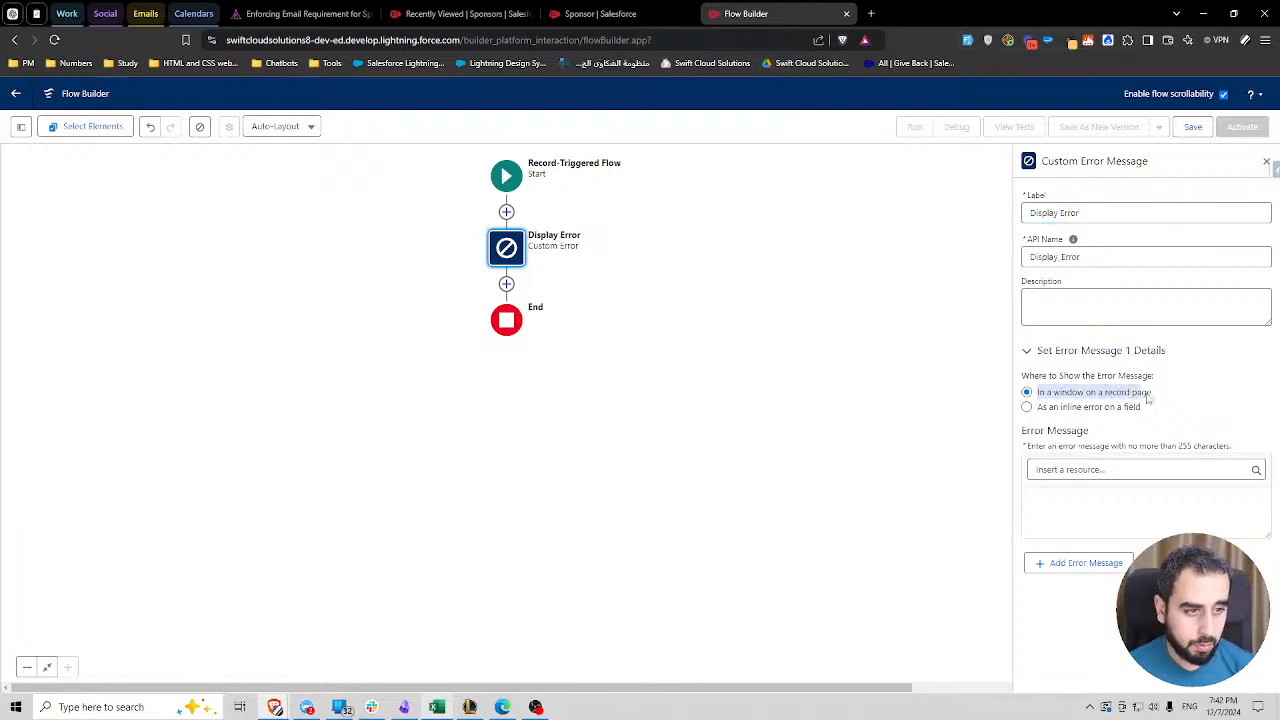
click(1130, 407)
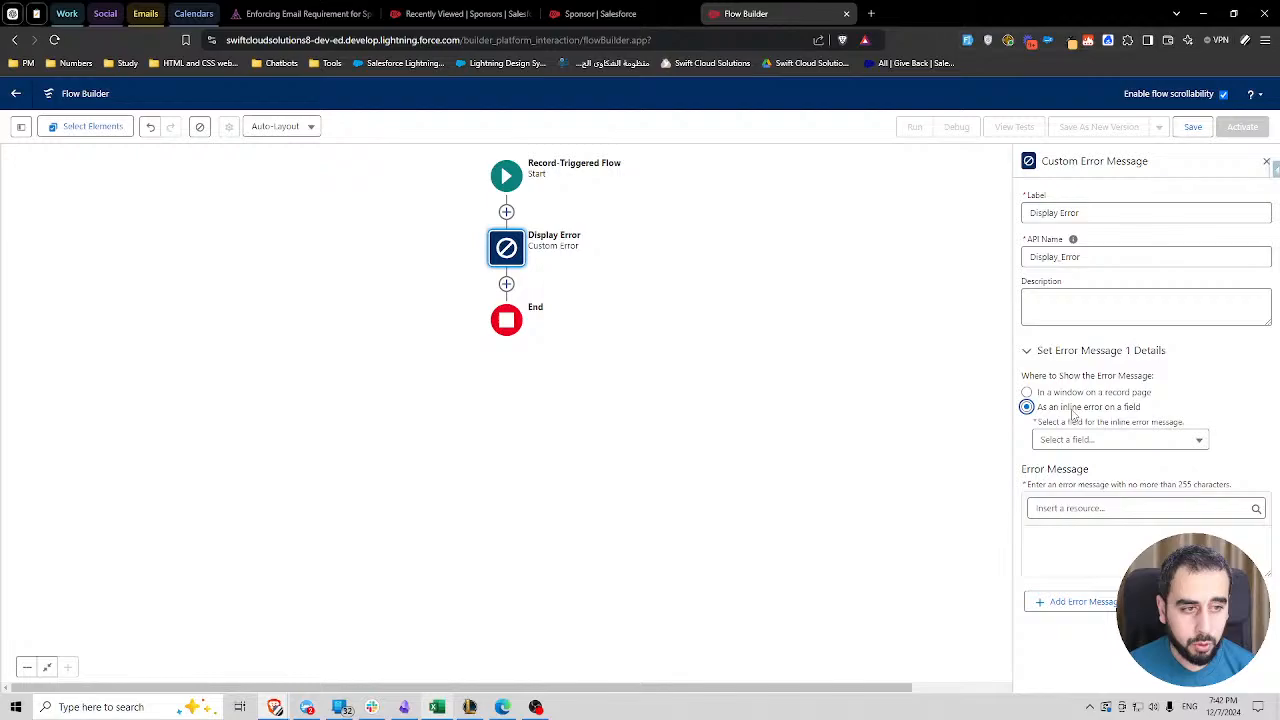
click(1112, 442)
click(1082, 495)
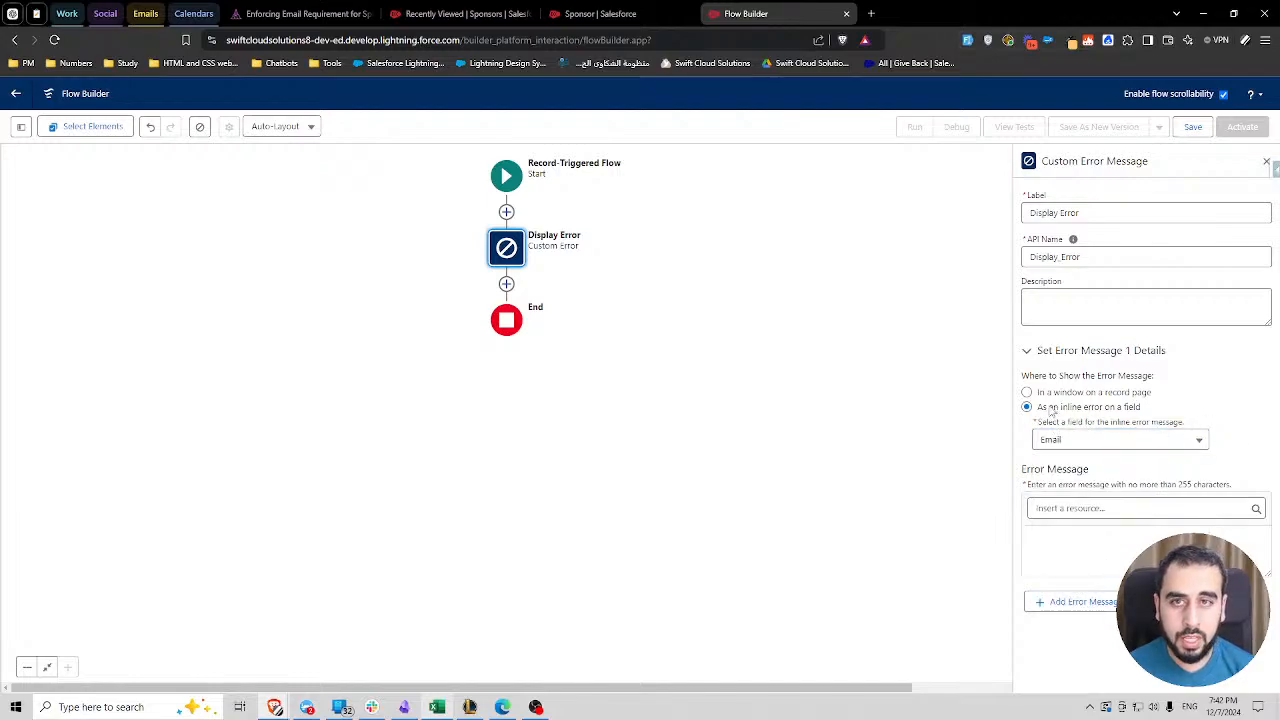
- Copy "A sponsor can not be created without an email address" from the Camp Apex challenge into the inline error's message text in Flow Builder
click(300, 13)
drag(124, 406, 435, 406)
key(ctrl+c)
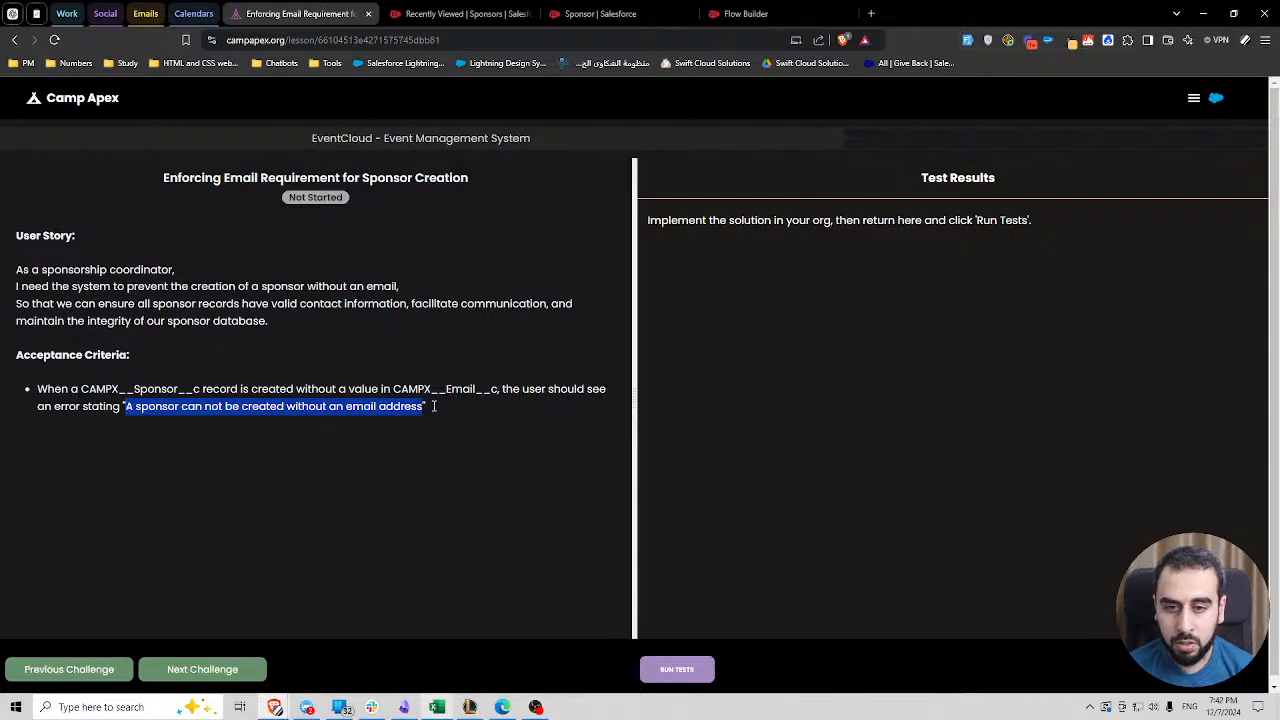
click(760, 13)
click(1130, 508)
key(ctrl+v)
key(ctrl+a)
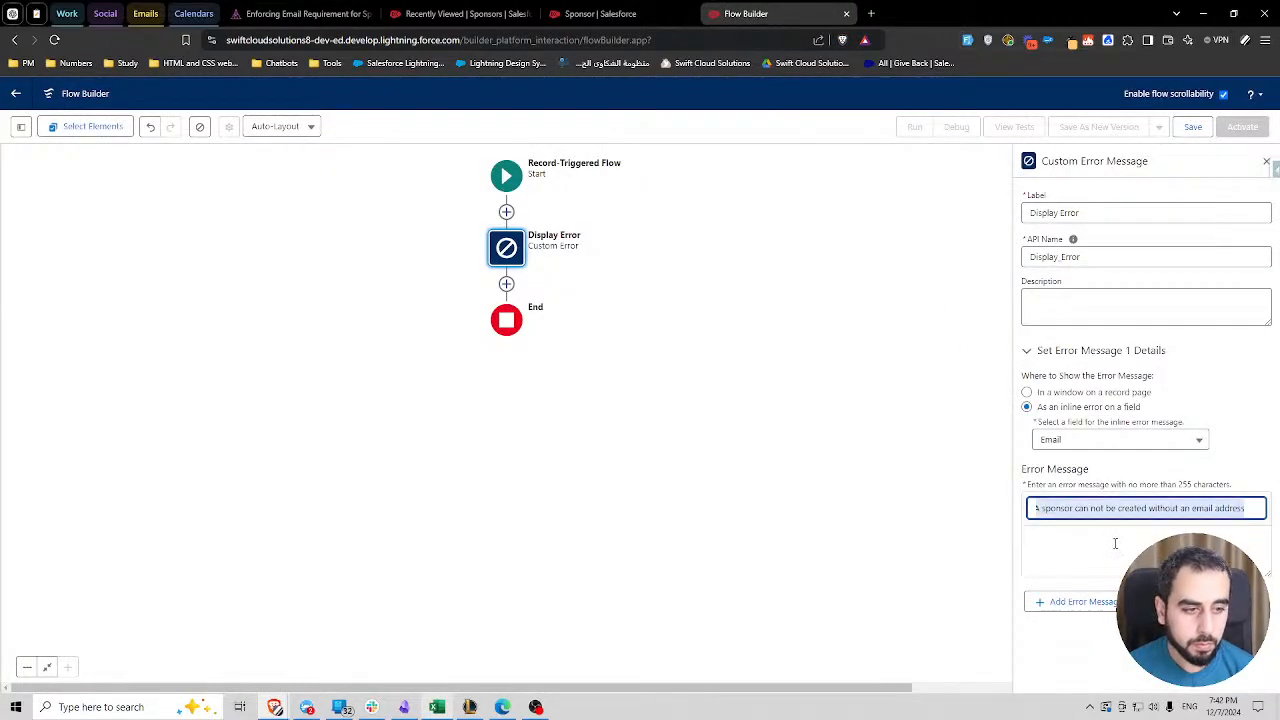
key(ctrl+x)
click(1115, 543)
key(ctrl+v)
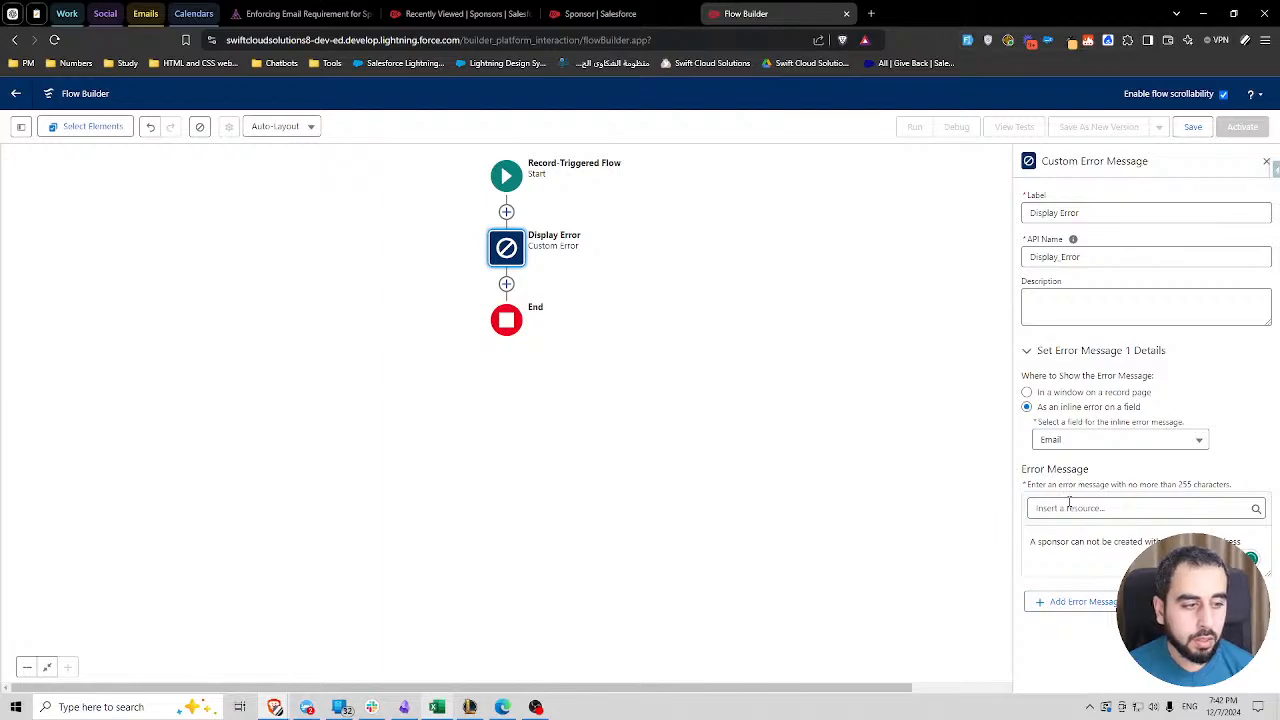
- Add a second error message shown in a window on the record page, with the text "A sponsor can not be created without an email address"
click(1085, 603)
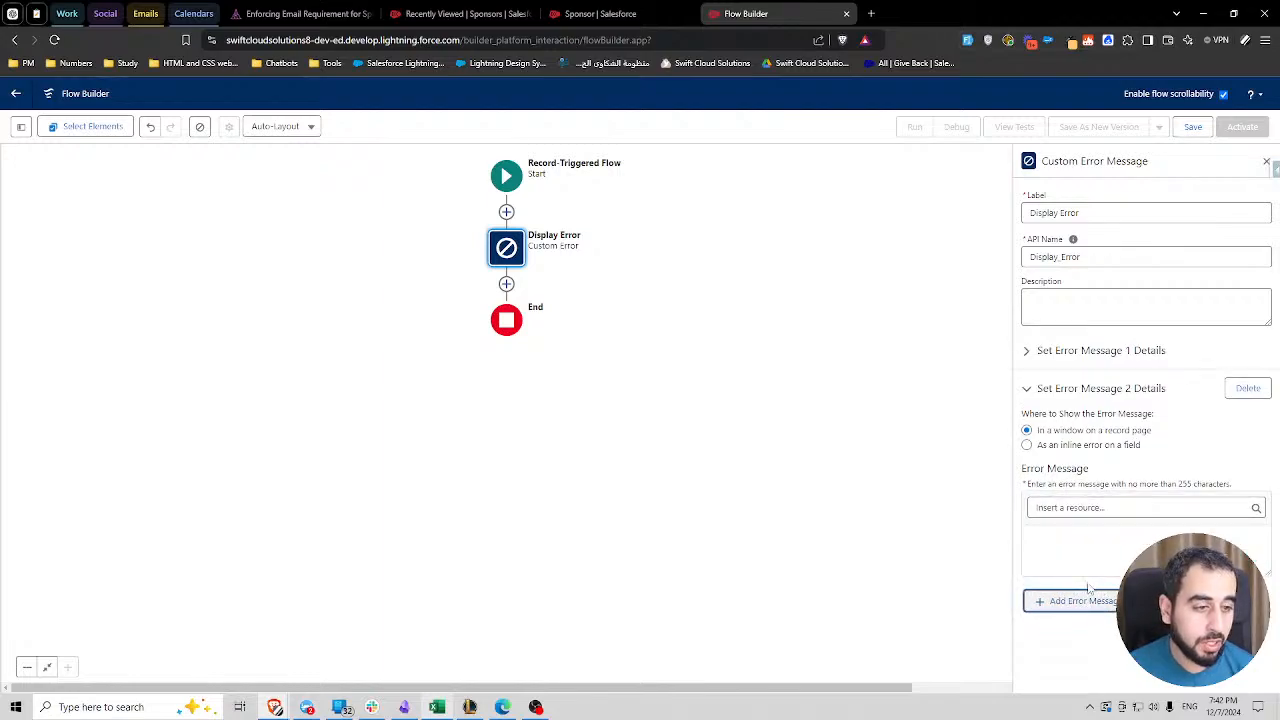
click(1045, 352)
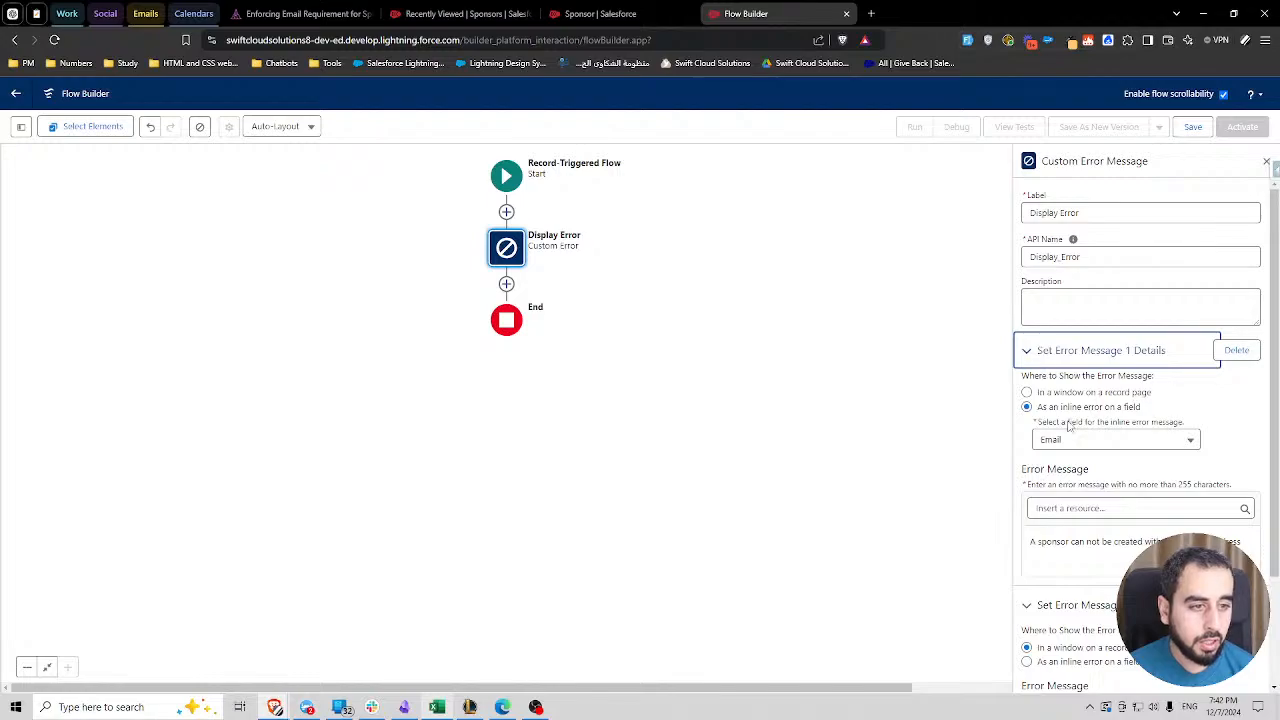
scroll(1050, 440, down, 2)
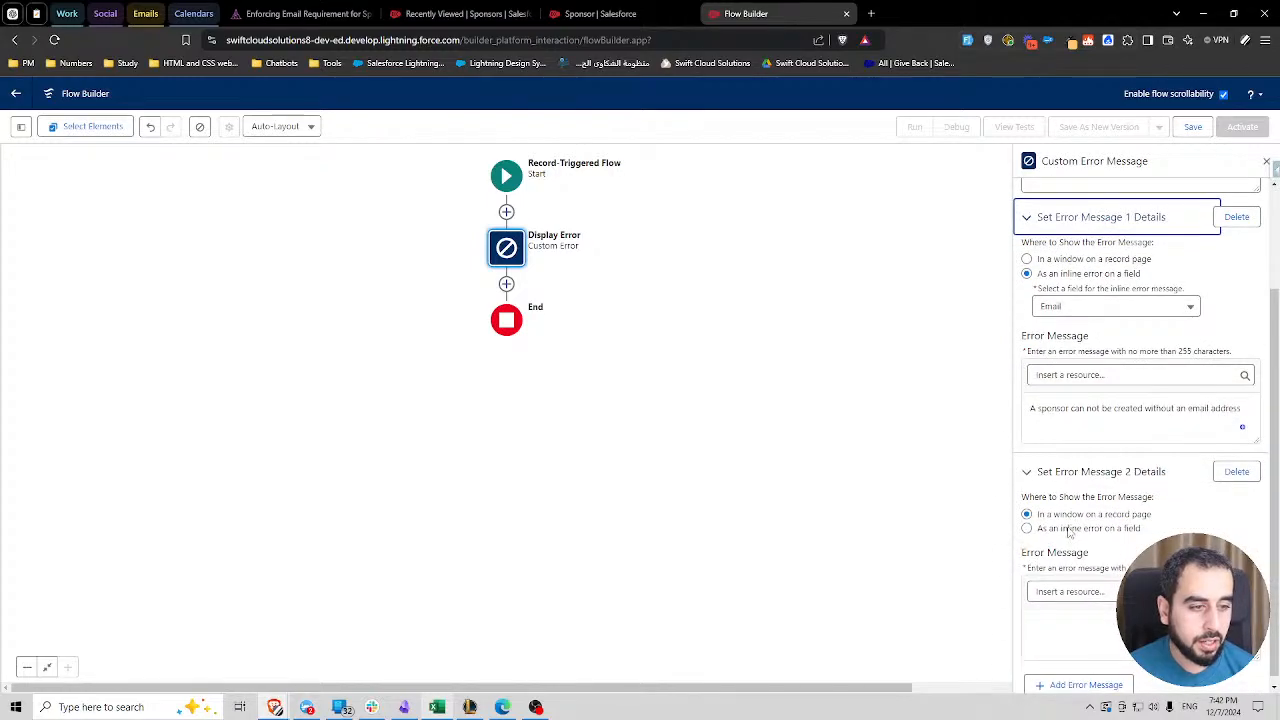
click(1226, 314)
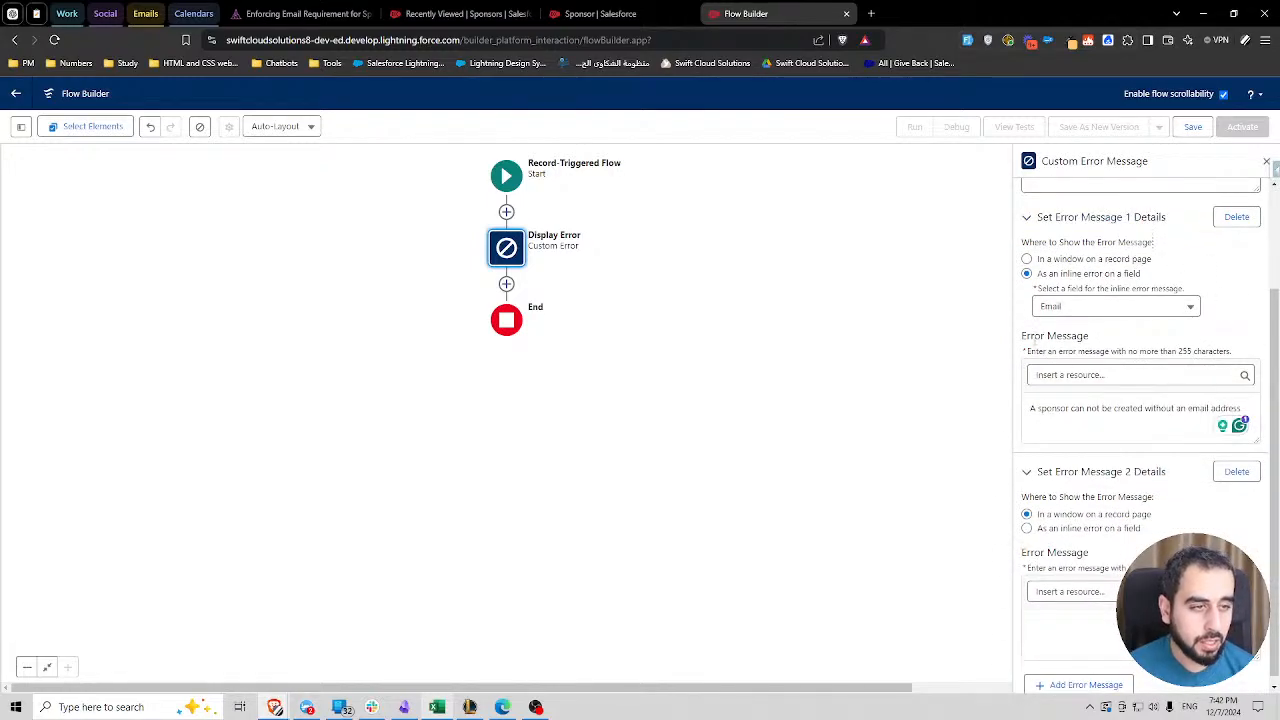
scroll(1071, 566, down, 1)
click(1068, 612)
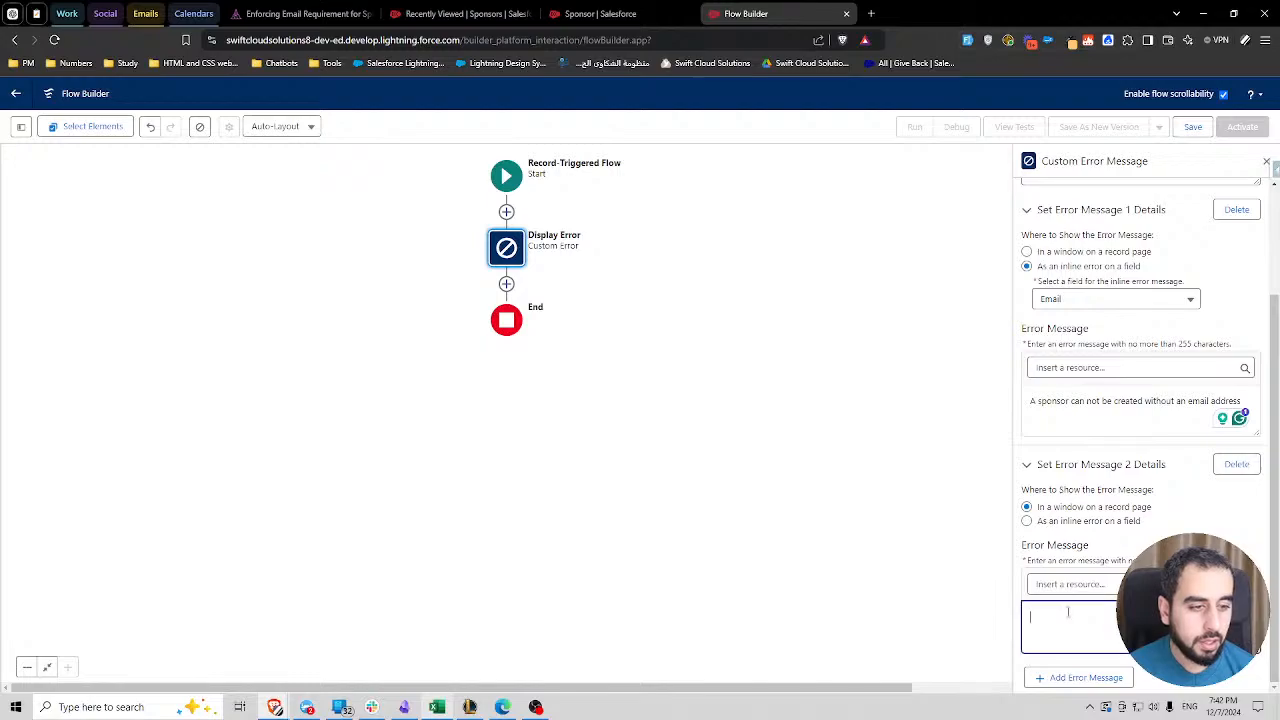
key(ctrl+v)
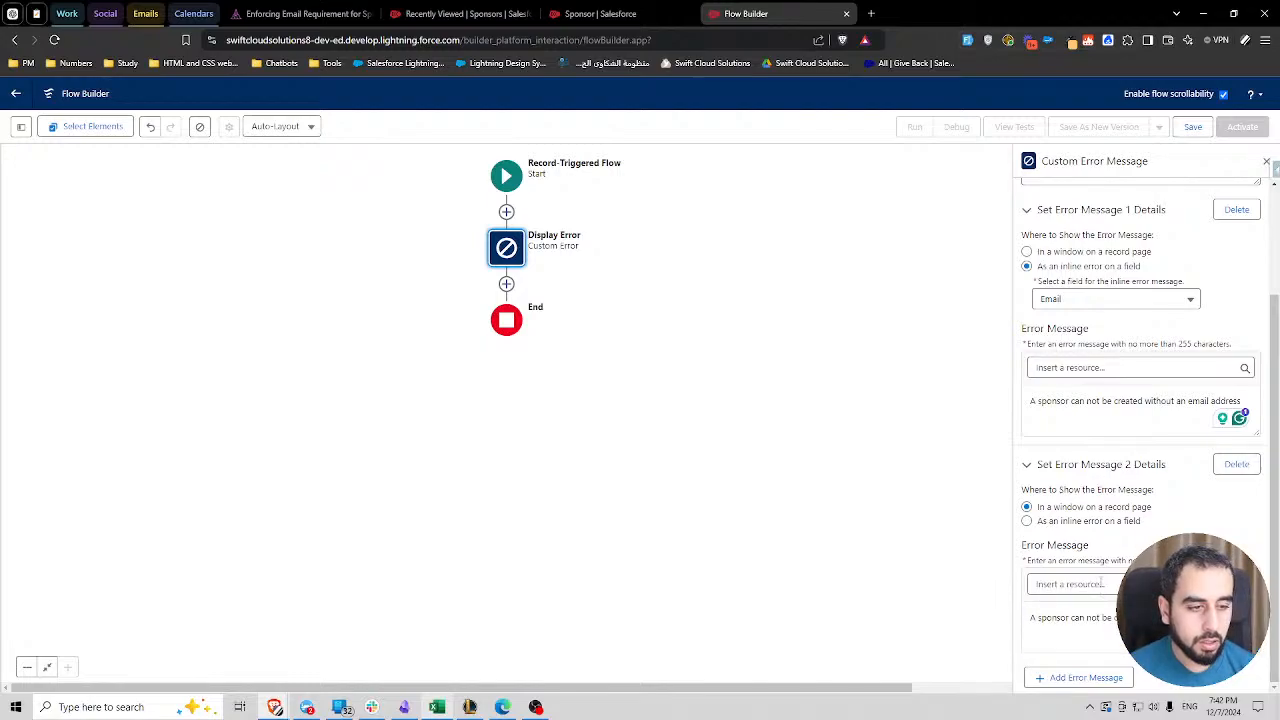
- Save the flow with the label "Sponsor - Alert User To Populate Email"
scroll(1100, 588, up, 3)
click(1190, 128)
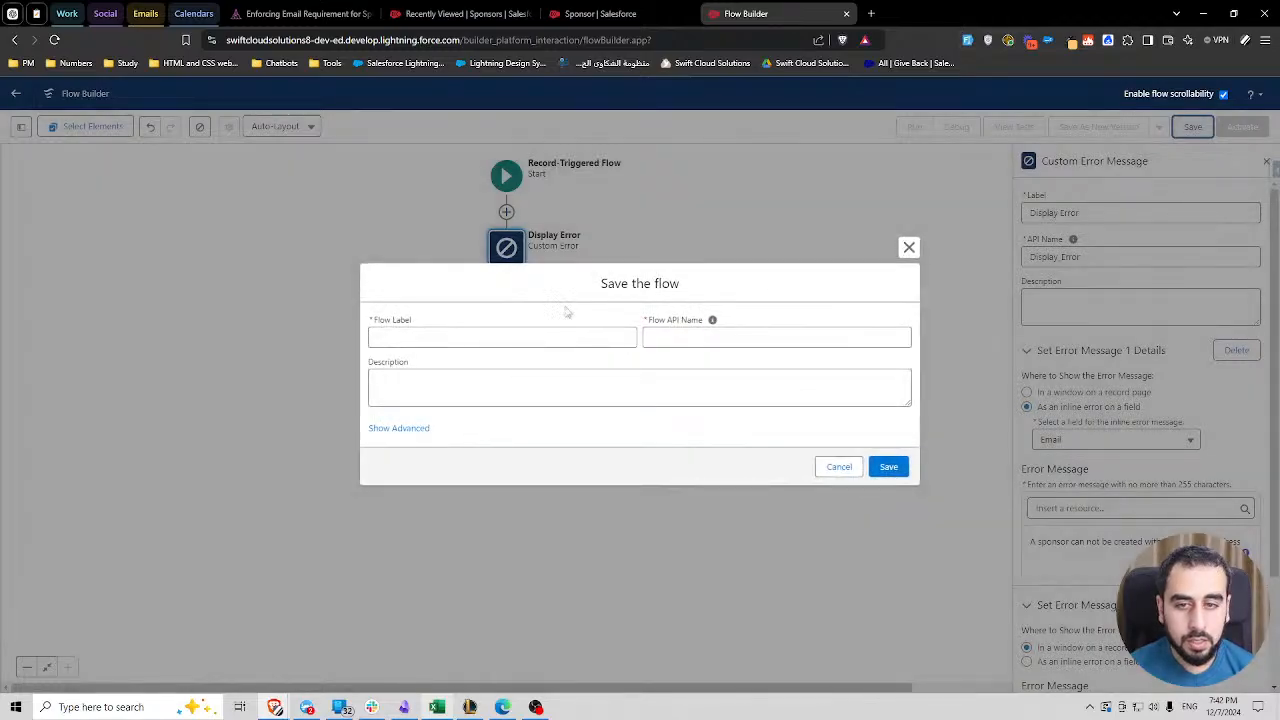
click(451, 341)
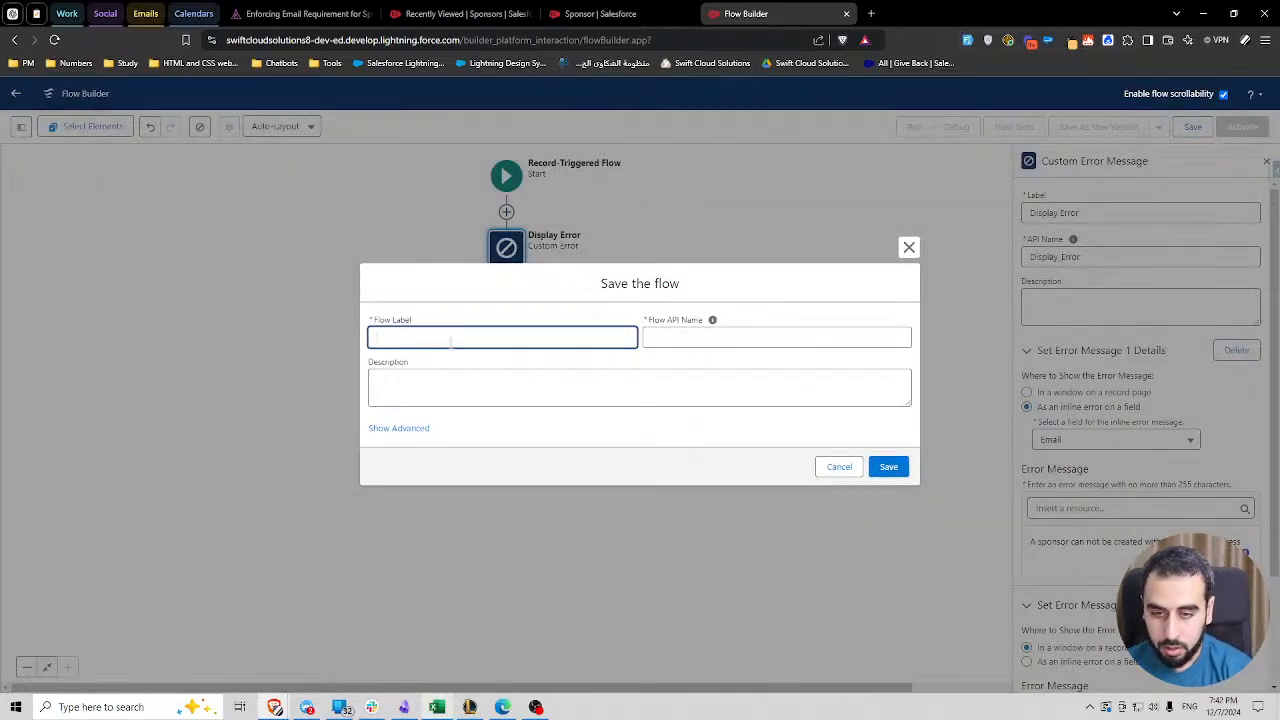
text(Aler)
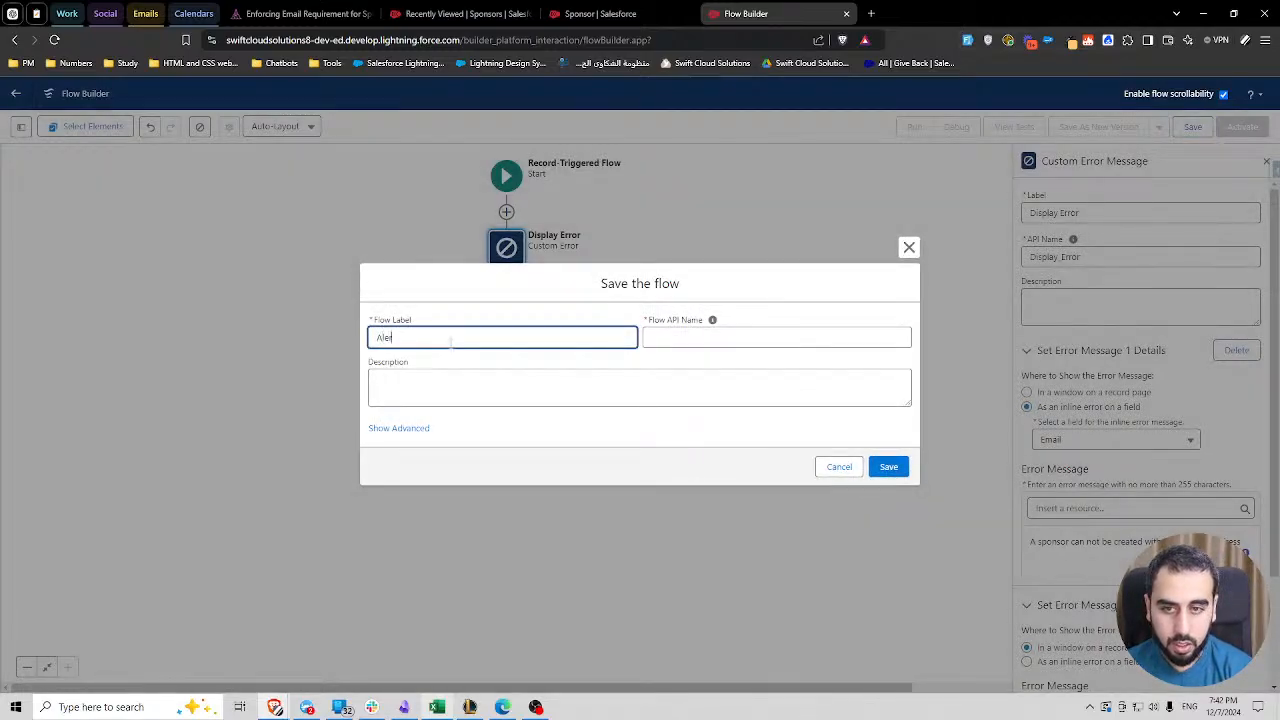
text(t User)
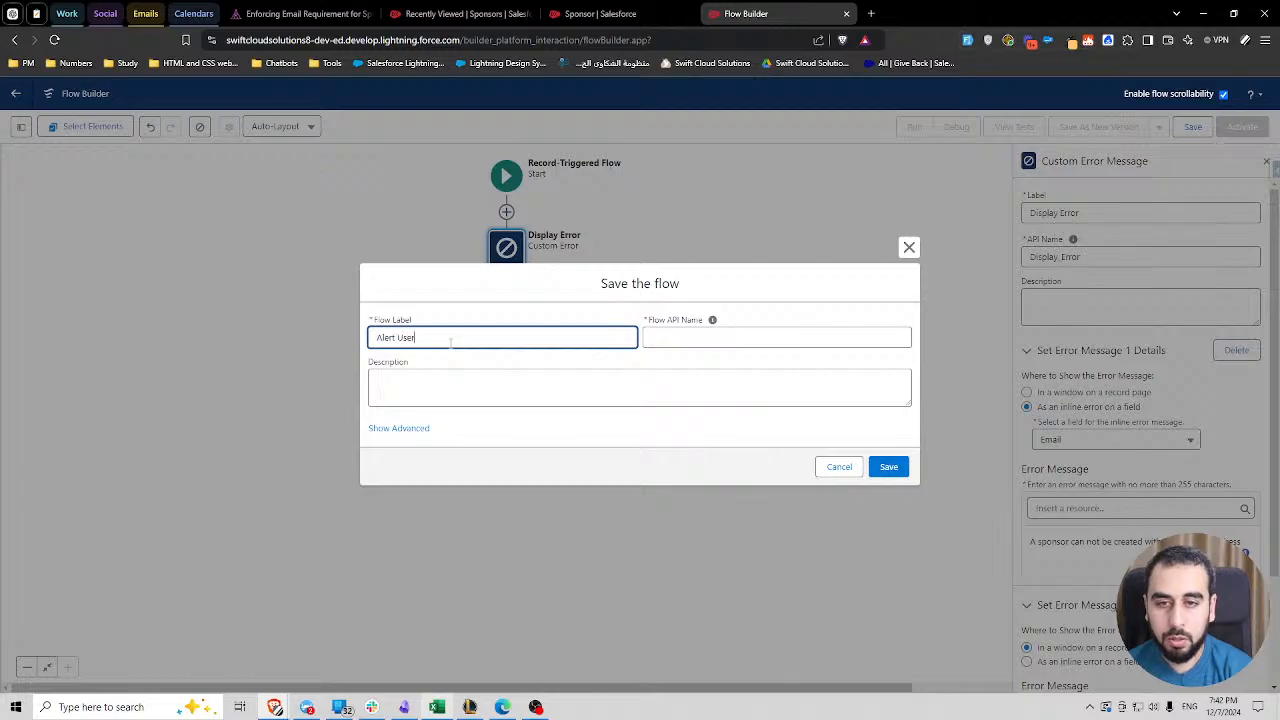
text( to Populate Email)
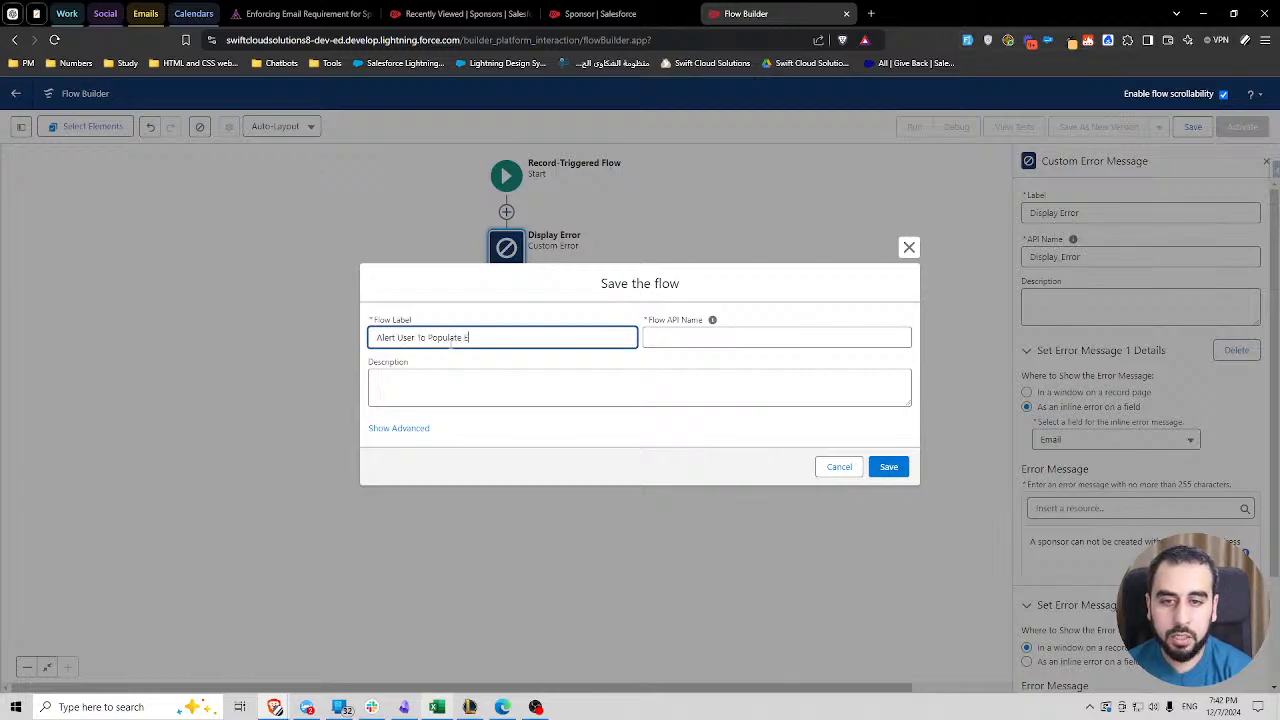
key(Home)
text(Sponsor )
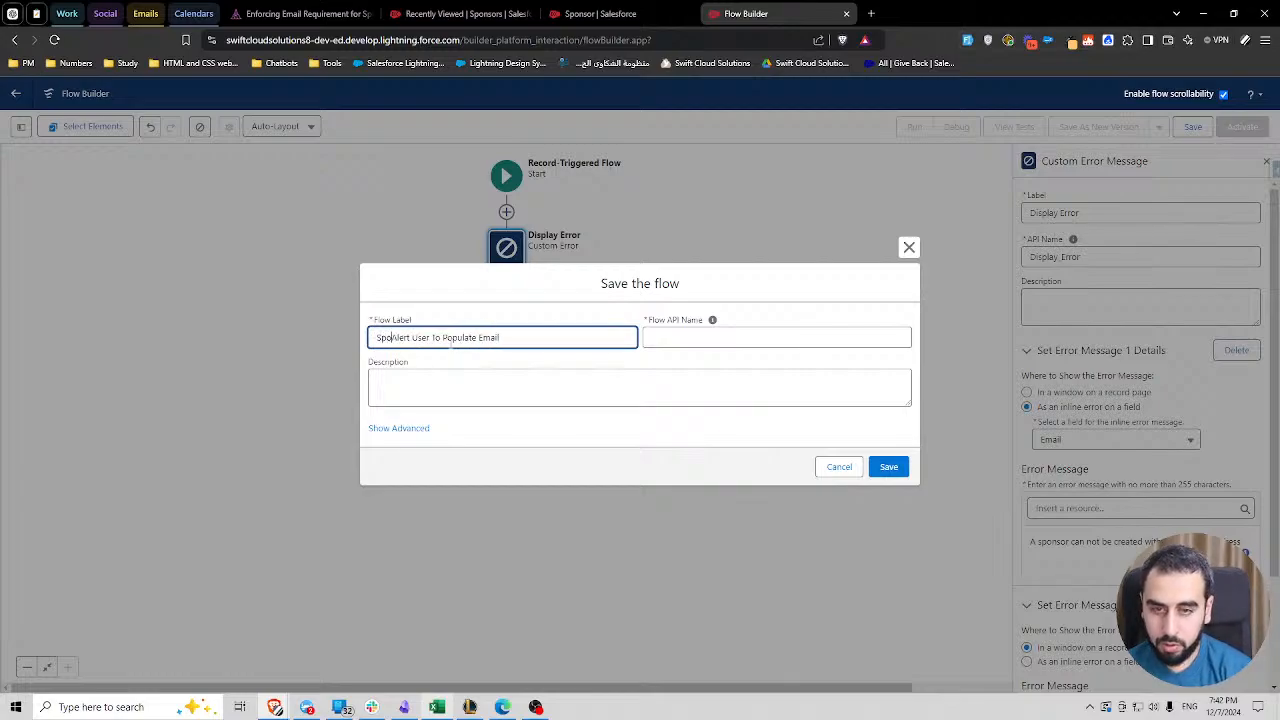
text(-)
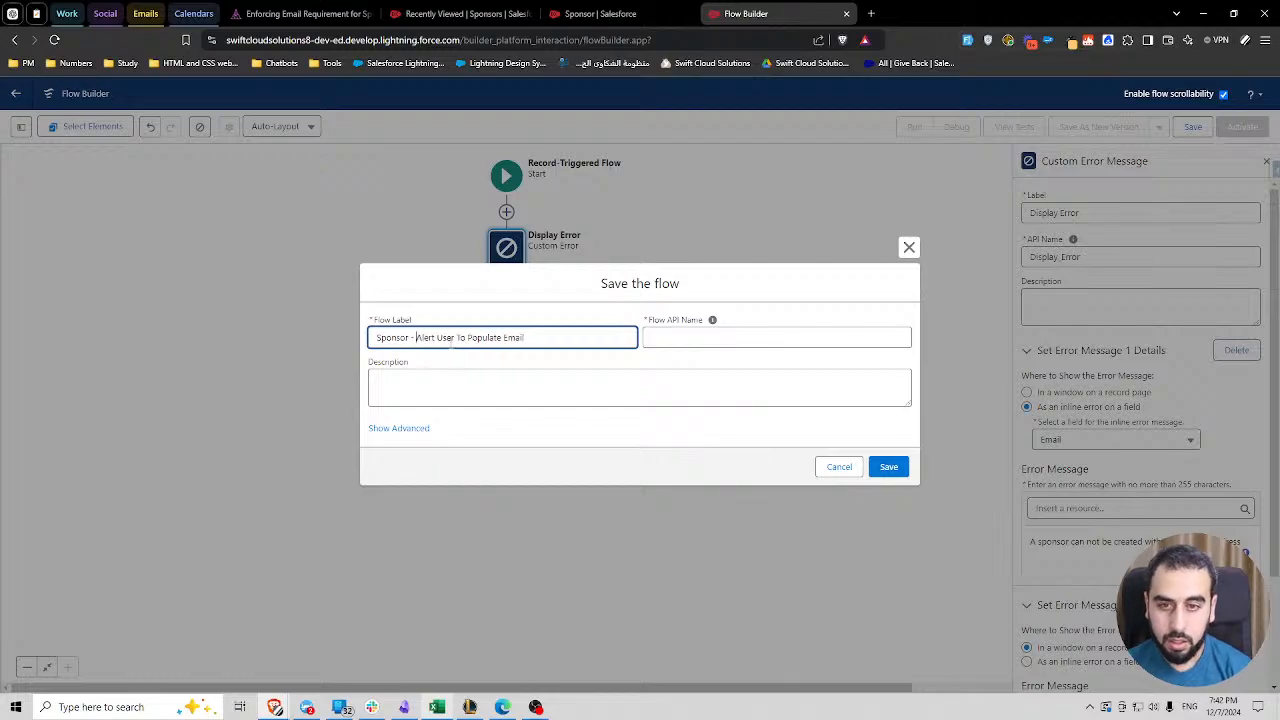
click(530, 322)
click(888, 468)
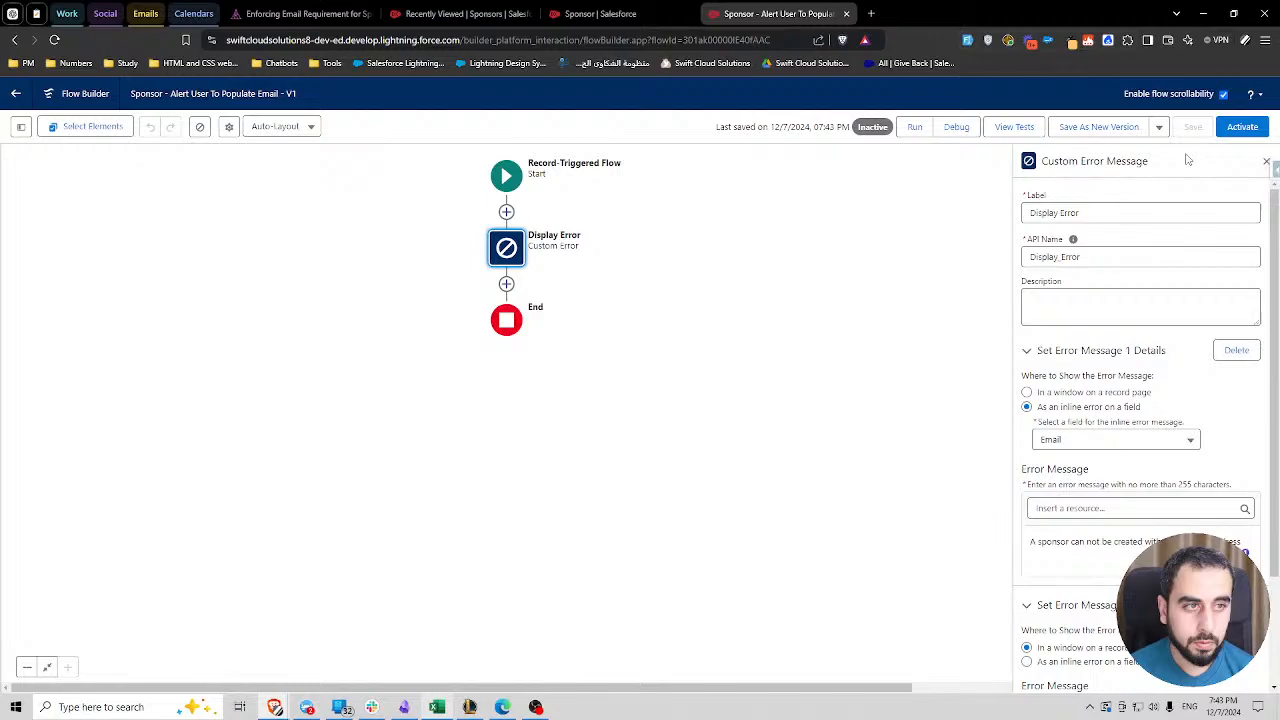
- Activate the sponsor email flow, dismissing the debug options without running them
click(956, 127)
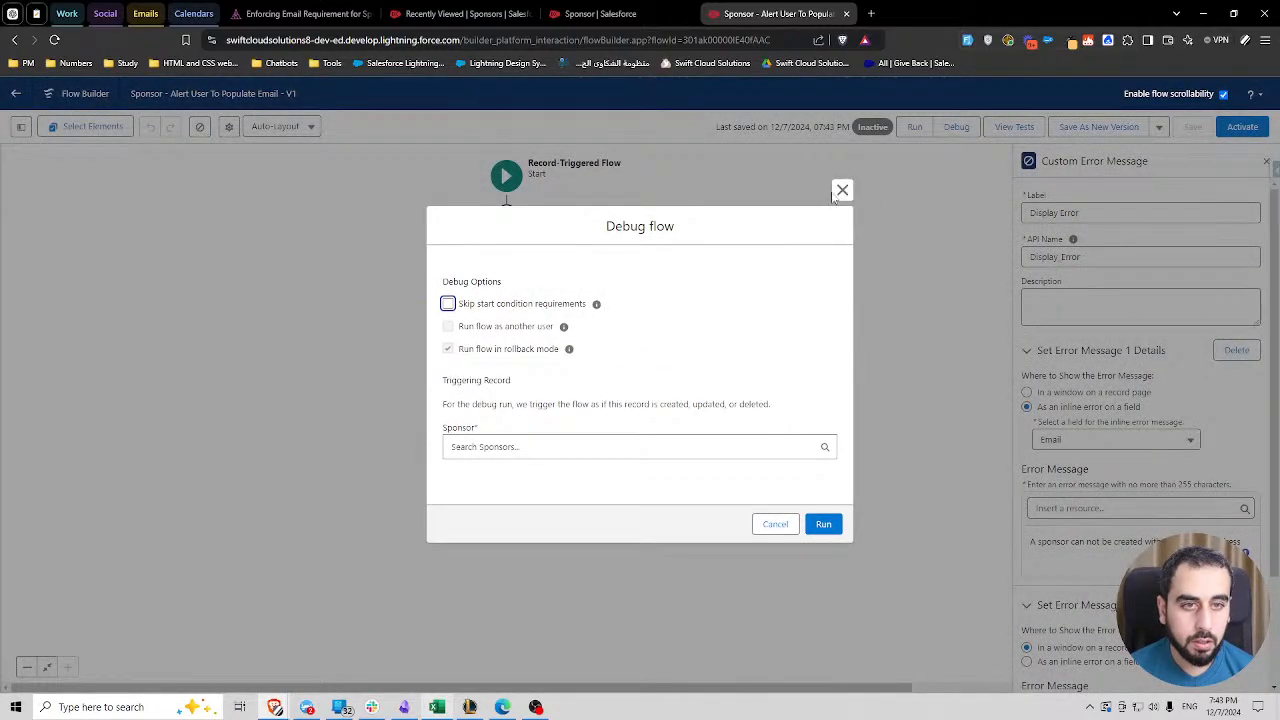
click(842, 189)
click(1240, 127)
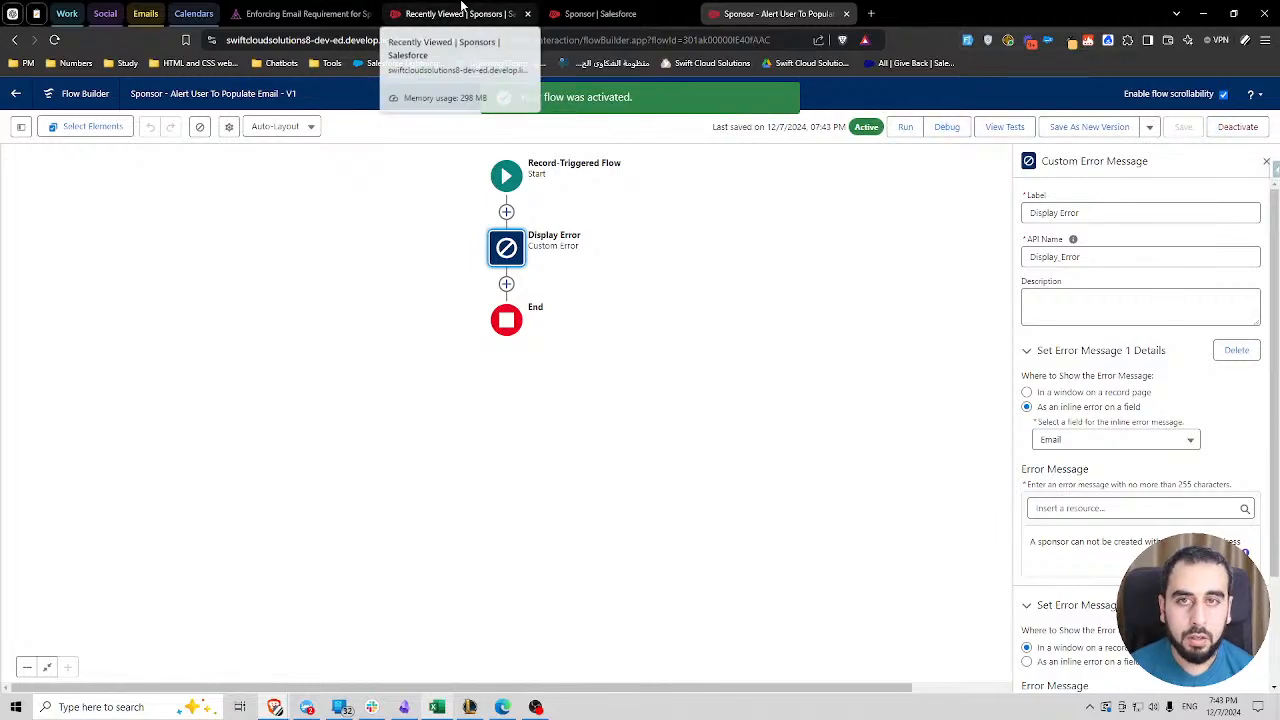
- Try to save a new EventCloud sponsor named "Some Sponsor" with the email left empty to test the flow
click(470, 13)
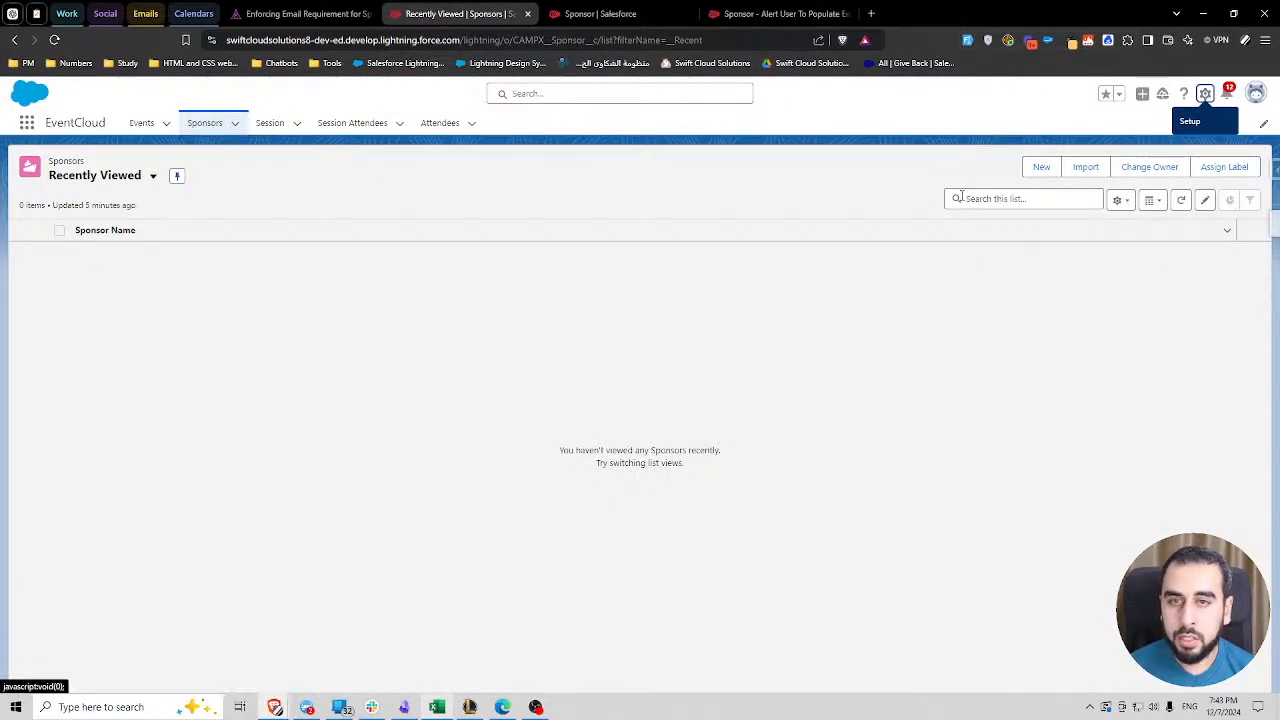
click(1041, 168)
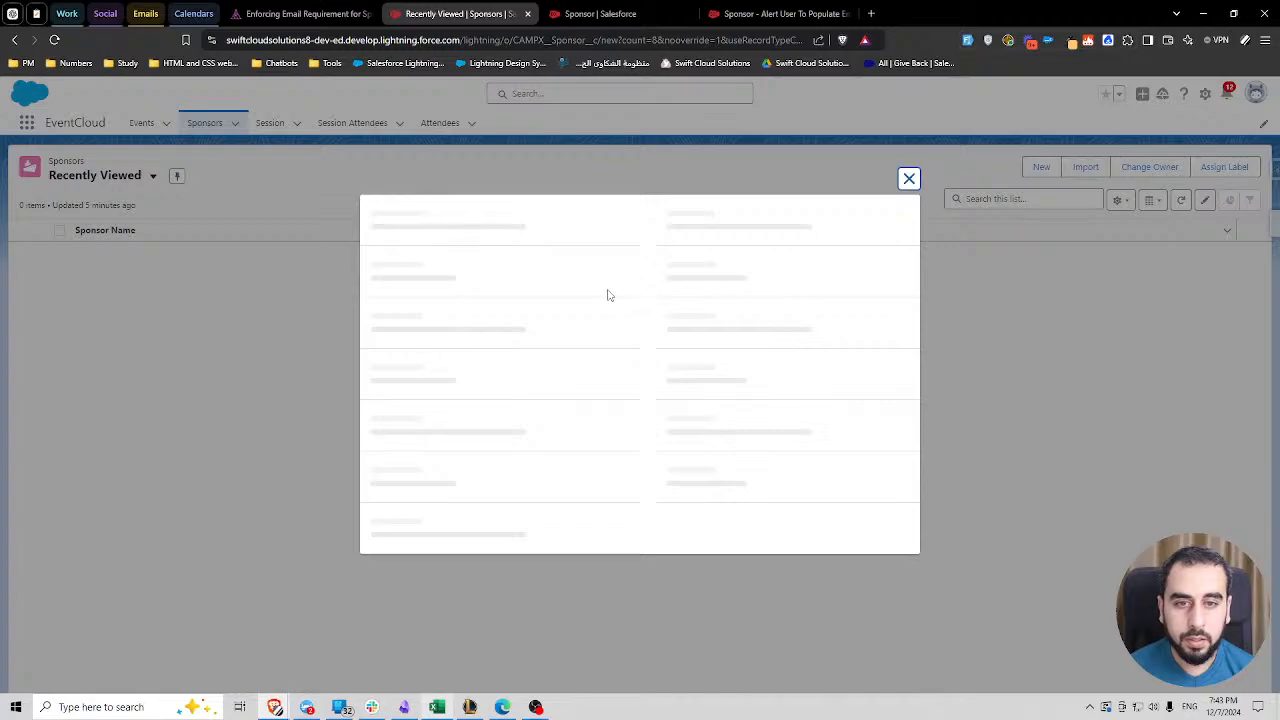
click(641, 351)
click(512, 312)
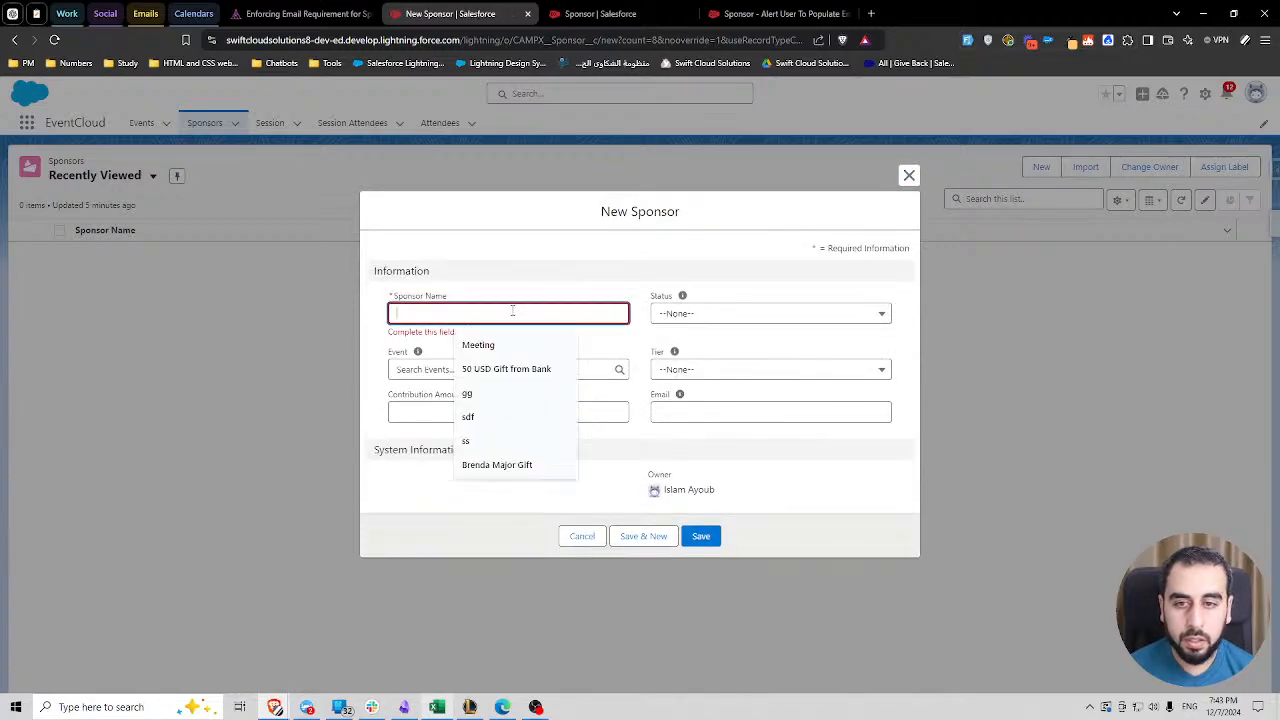
text(Some Sponsor)
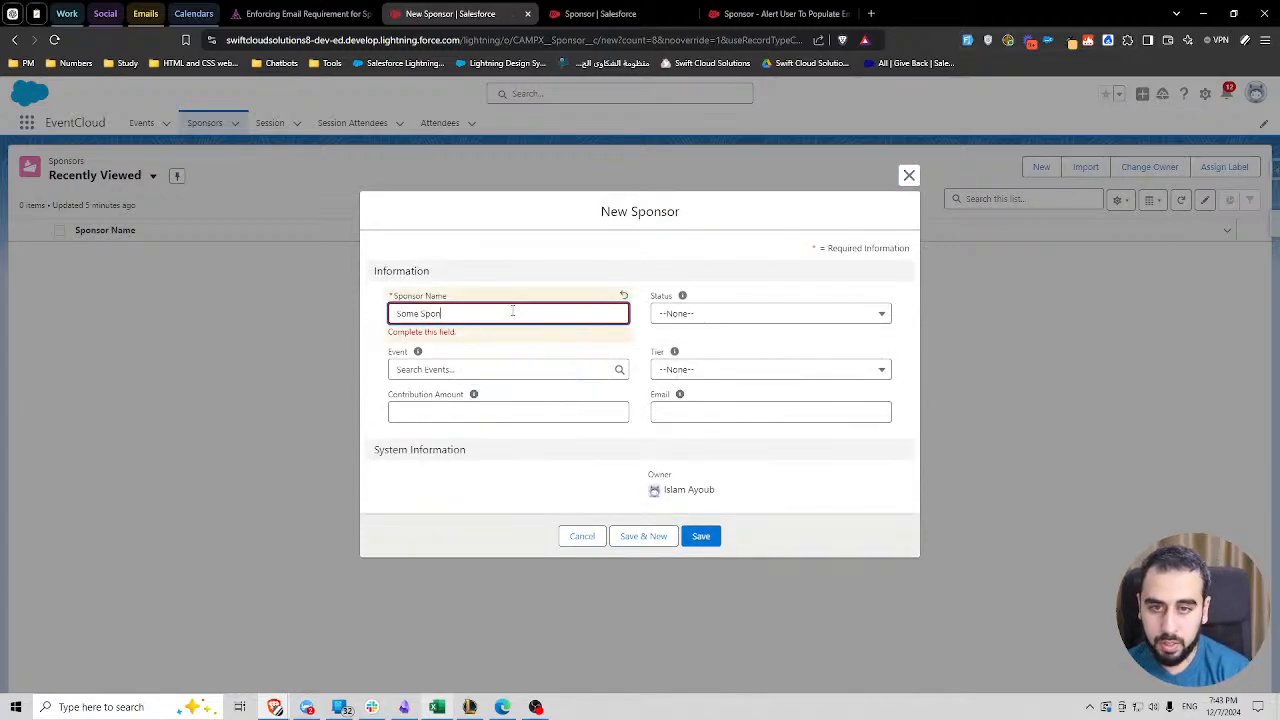
click(443, 293)
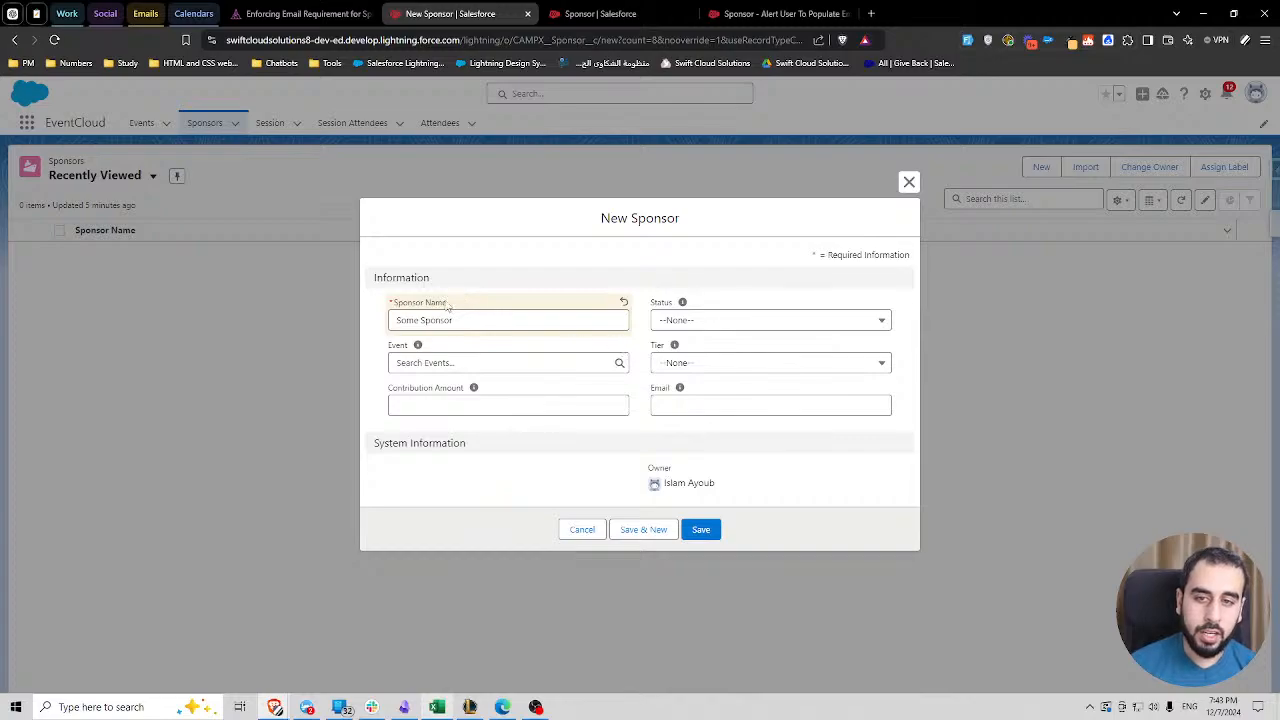
double_click(427, 304)
drag(427, 305, 425, 310)
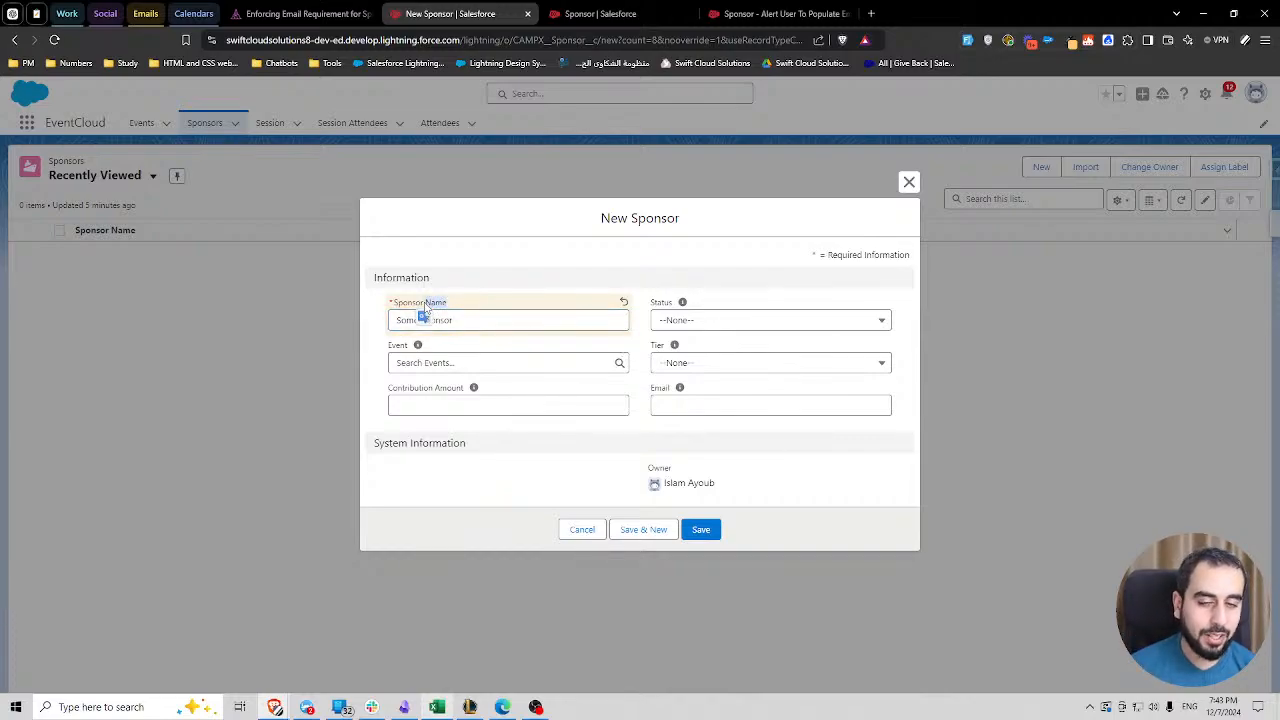
click(416, 305)
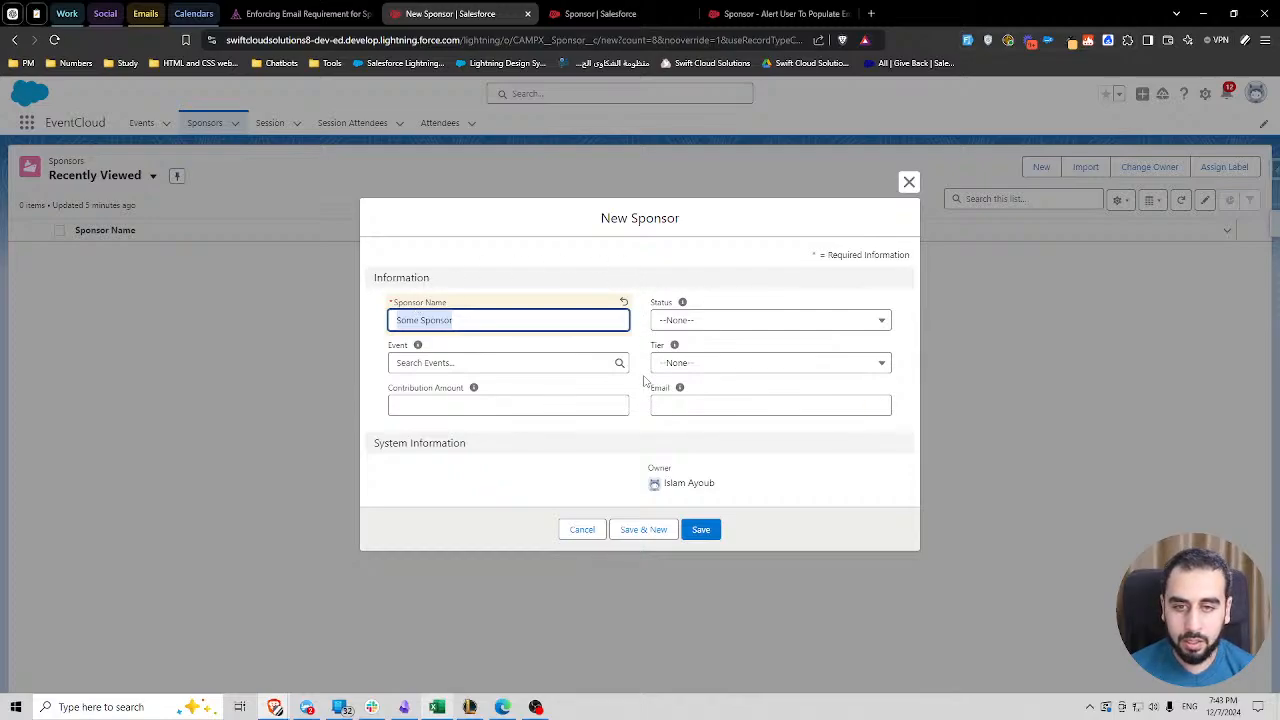
click(644, 381)
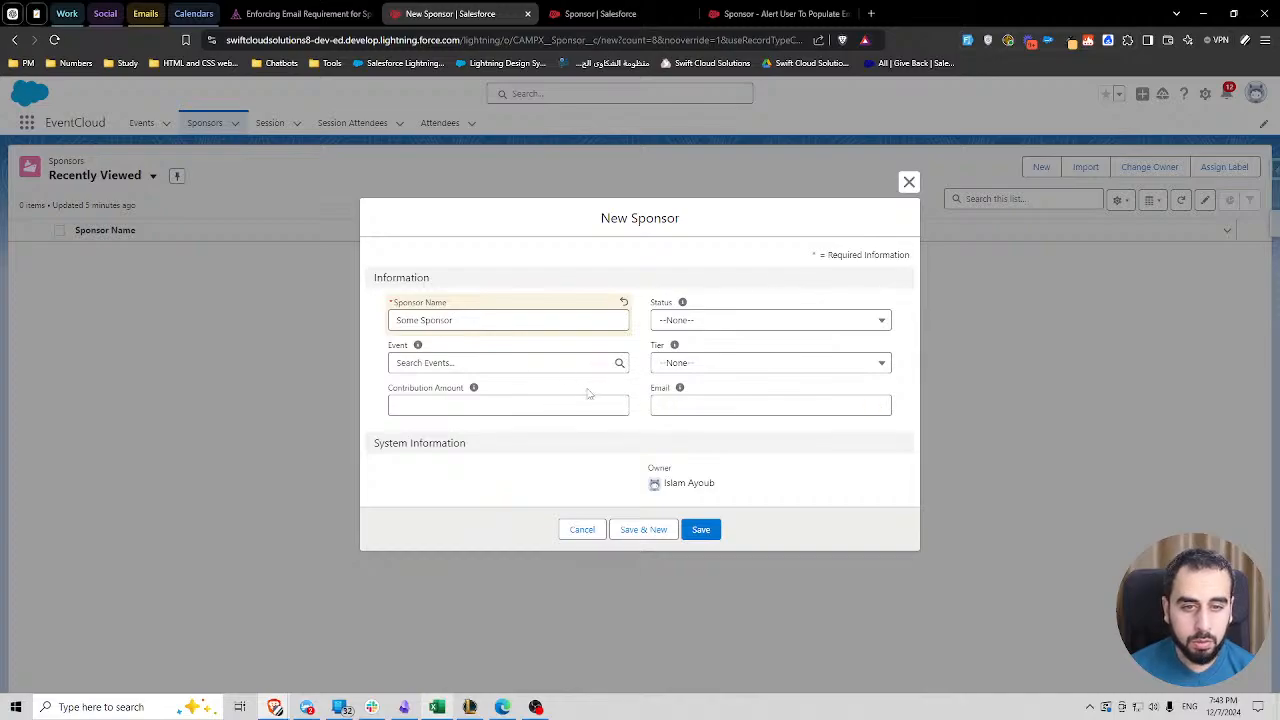
click(701, 530)
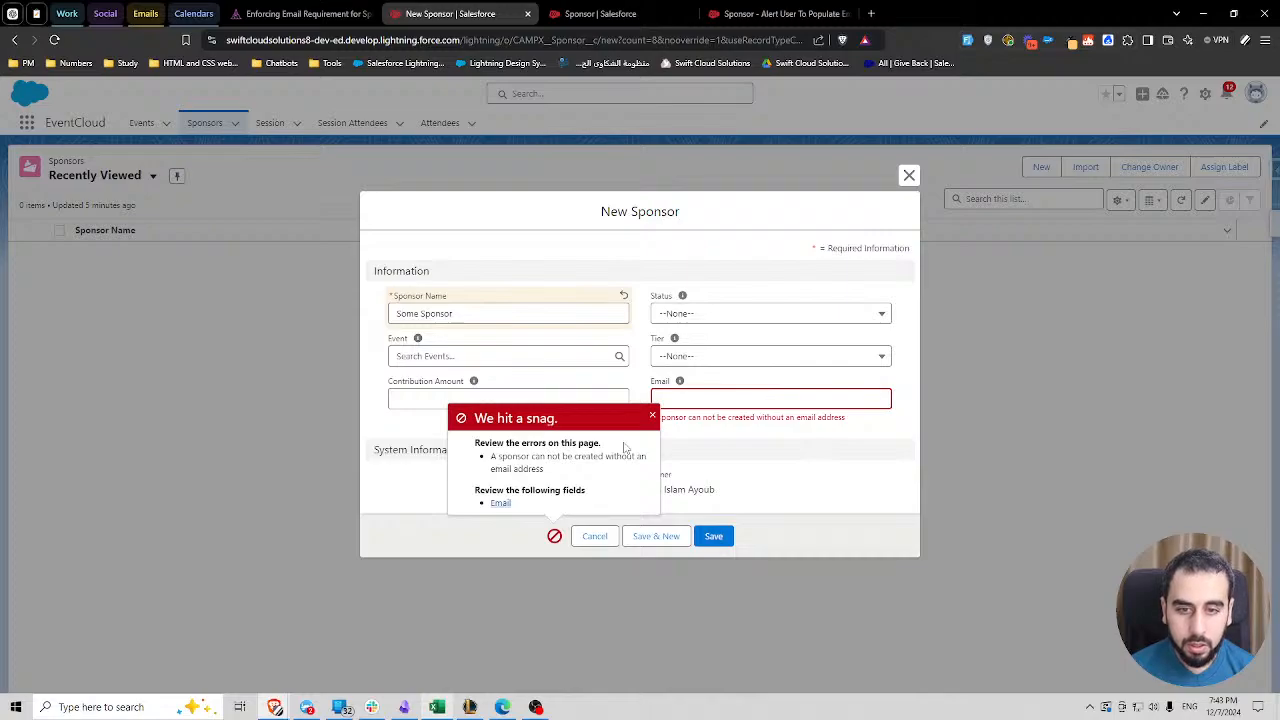
- Examine the record-page error and the inline error on the Email field, then dismiss the error popup
drag(552, 470, 490, 457)
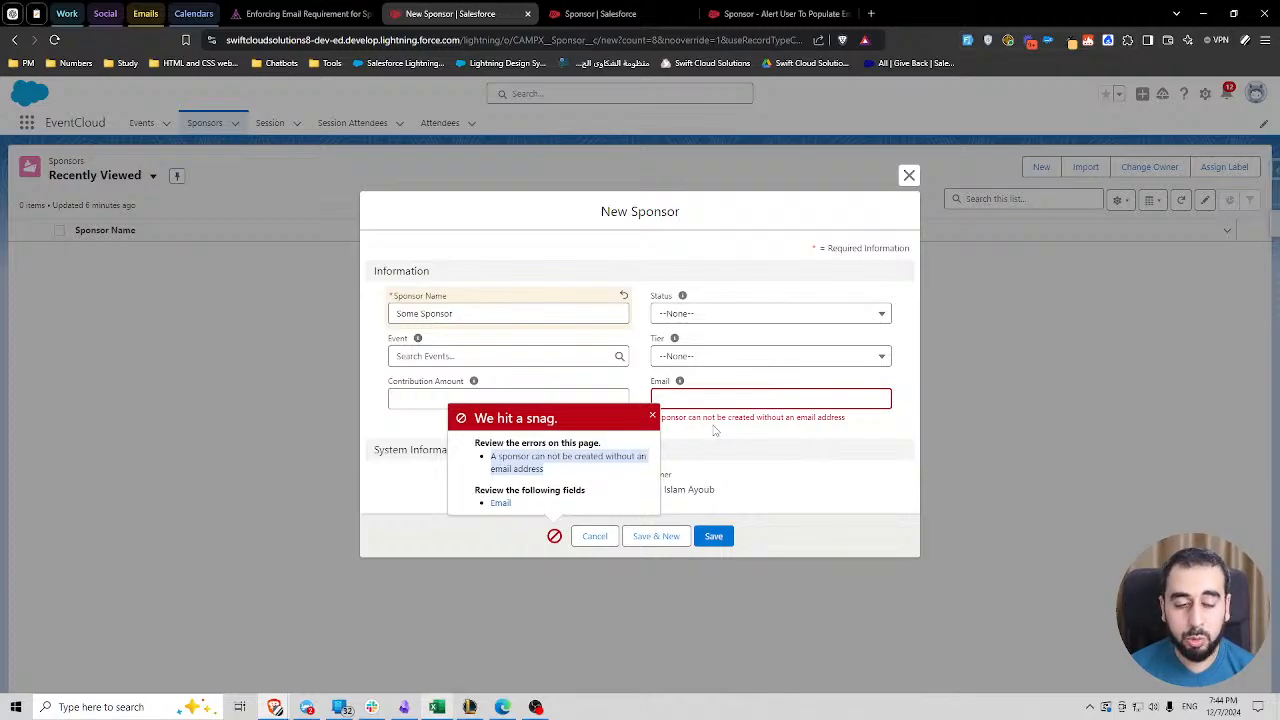
click(715, 430)
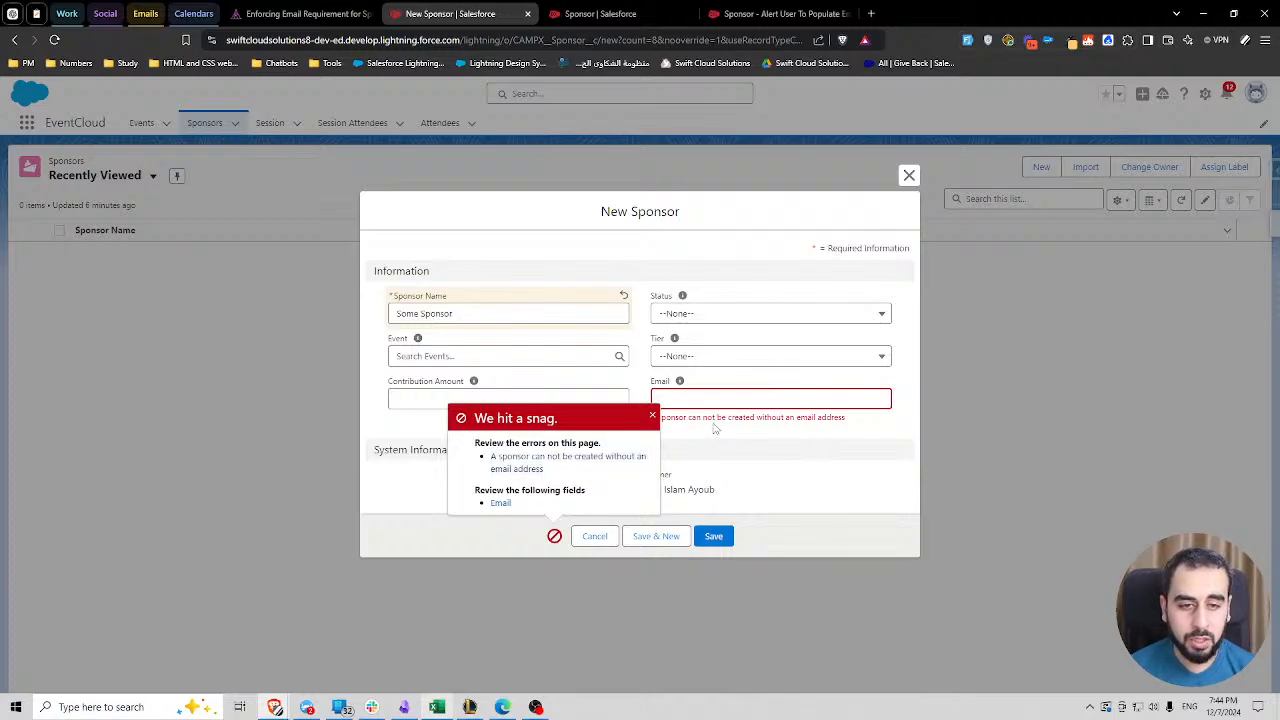
click(653, 416)
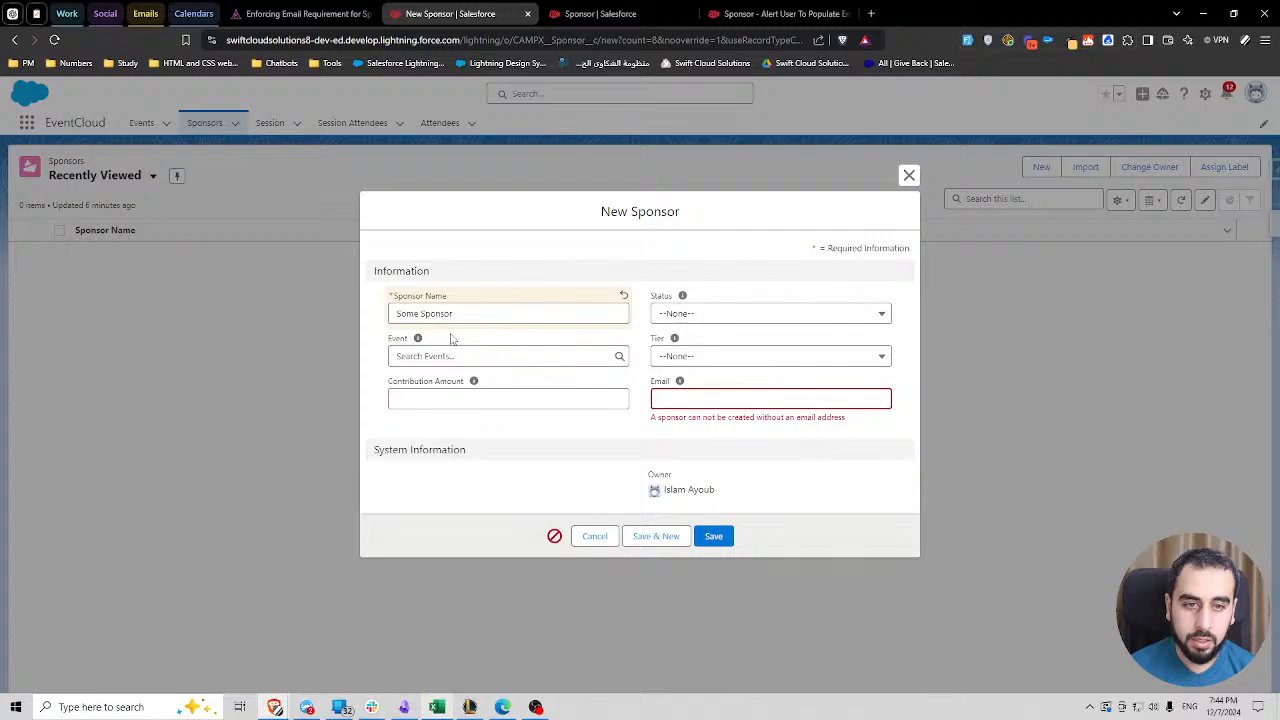
click(681, 318)
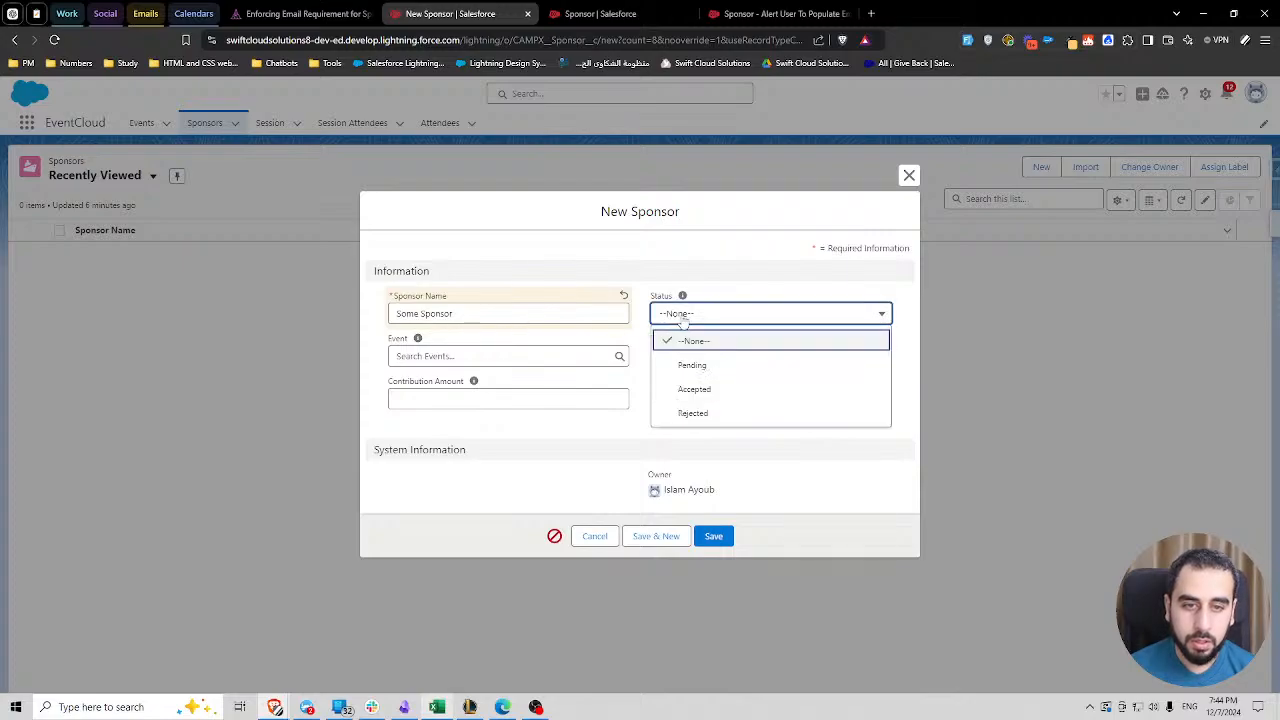
click(681, 318)
click(538, 342)
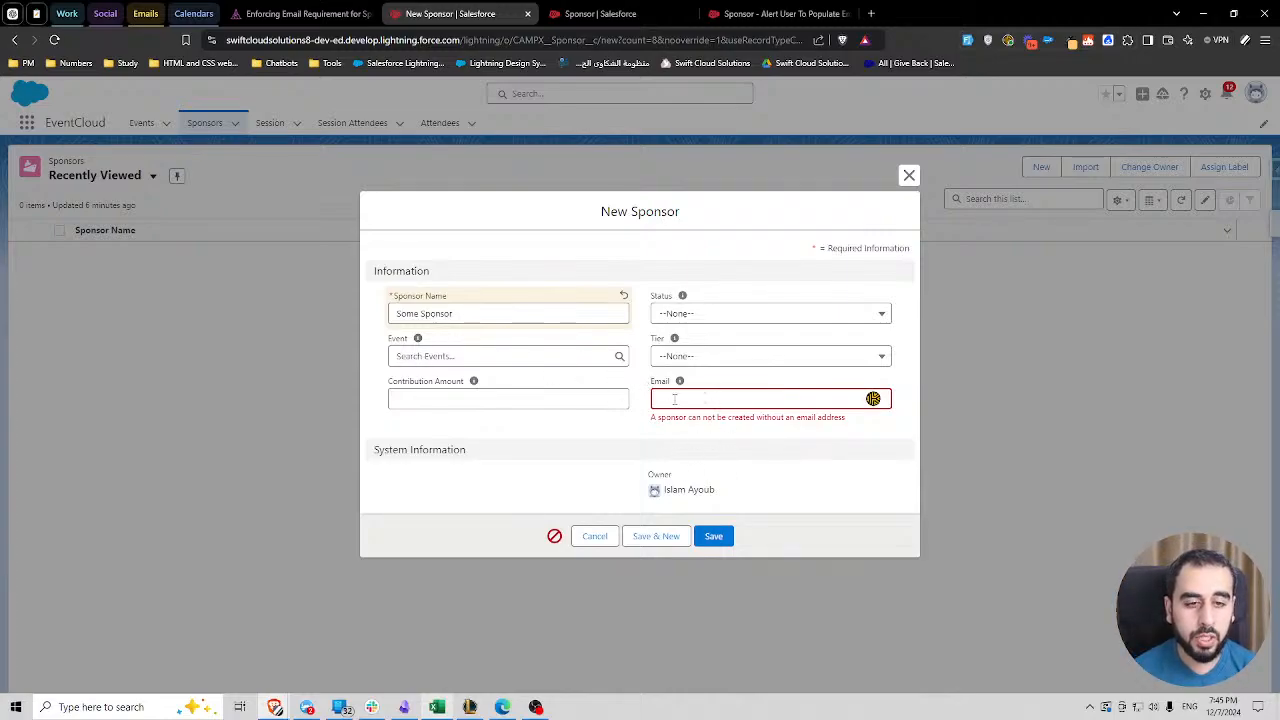
- Discard the new sponsor and return to the Enforcing Email Requirement for Sponsor Creation challenge in Camp Apex
click(594, 536)
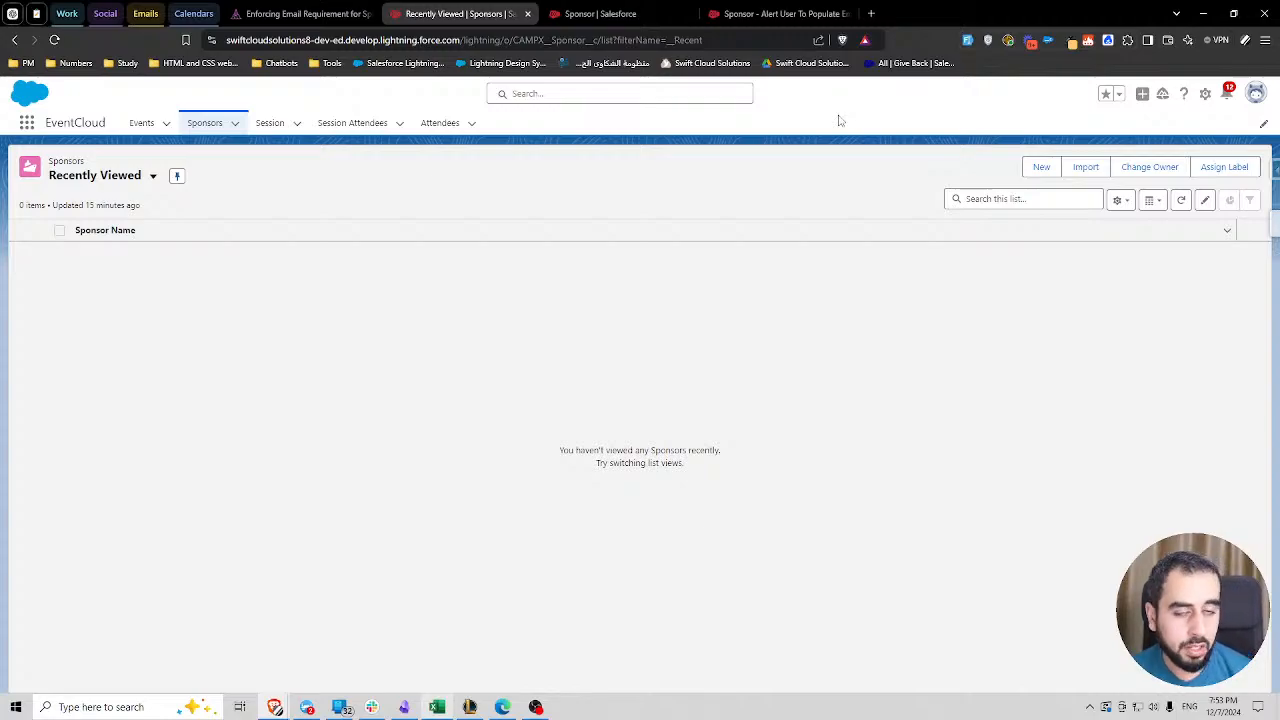
click(300, 13)
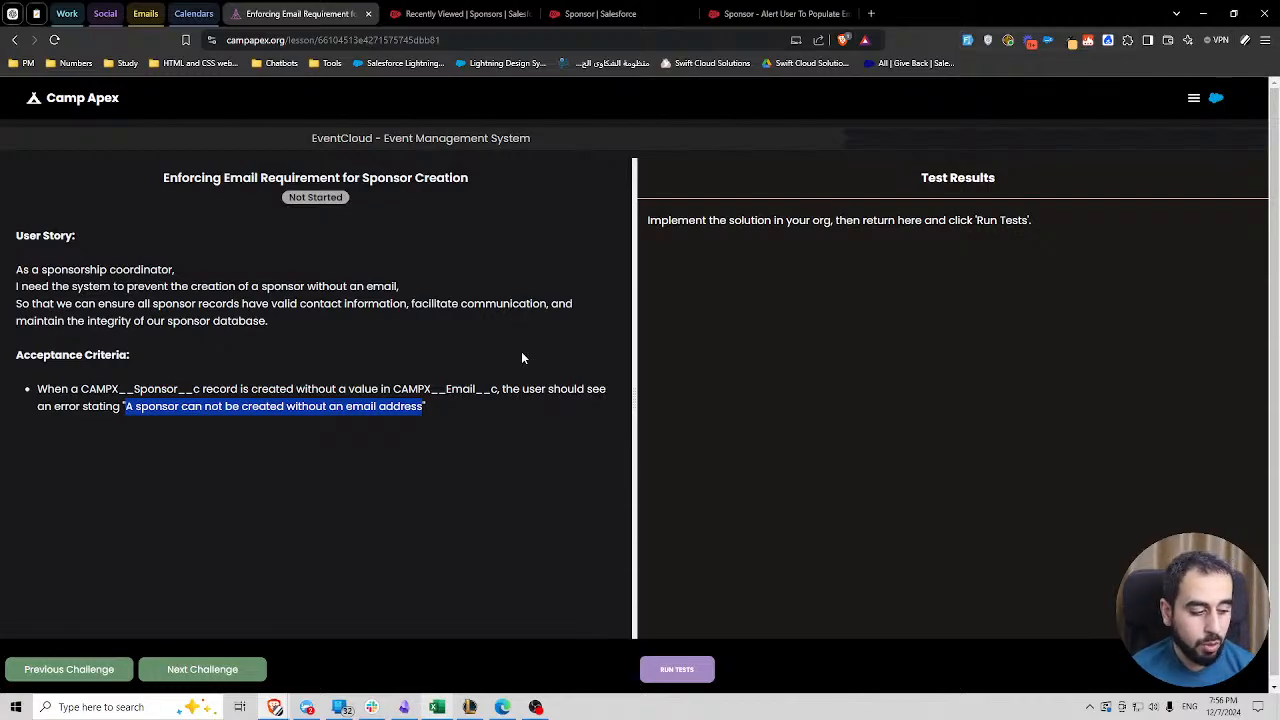
- Return to the Sponsor - Alert User To Populate Email flow and add an Update Records element after Display Error
click(613, 7)
click(780, 13)
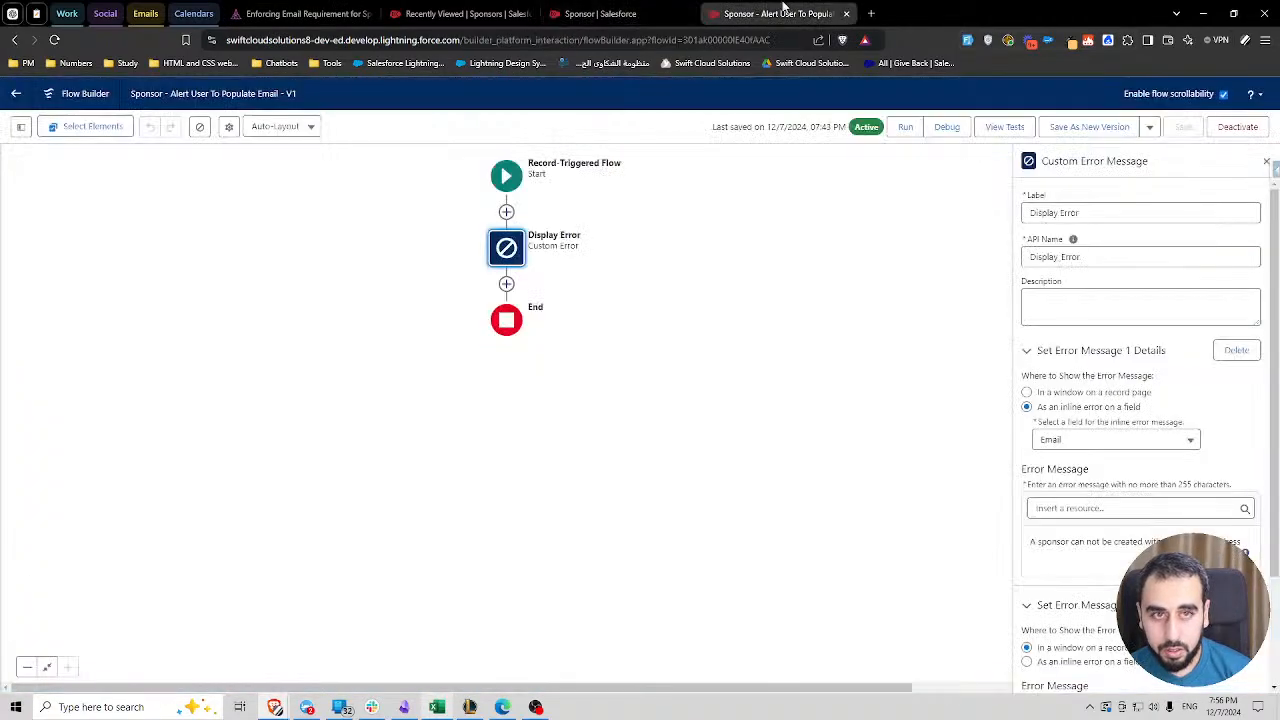
click(506, 284)
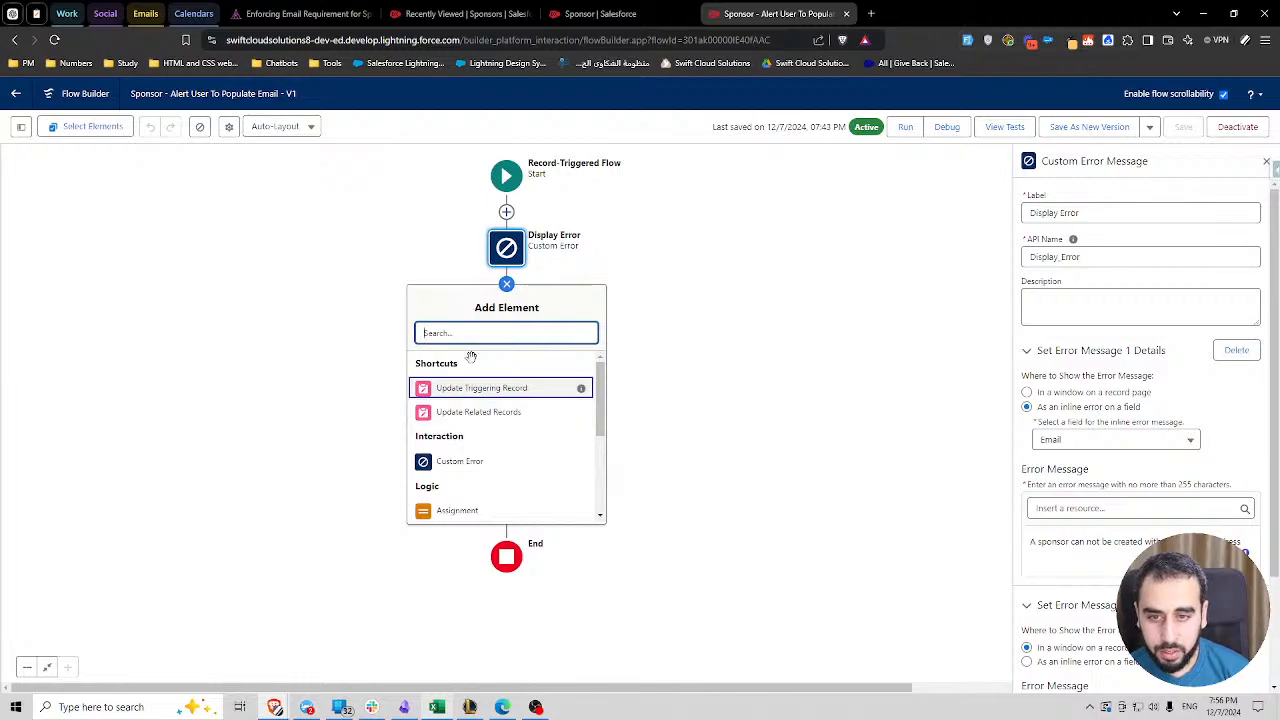
text(update)
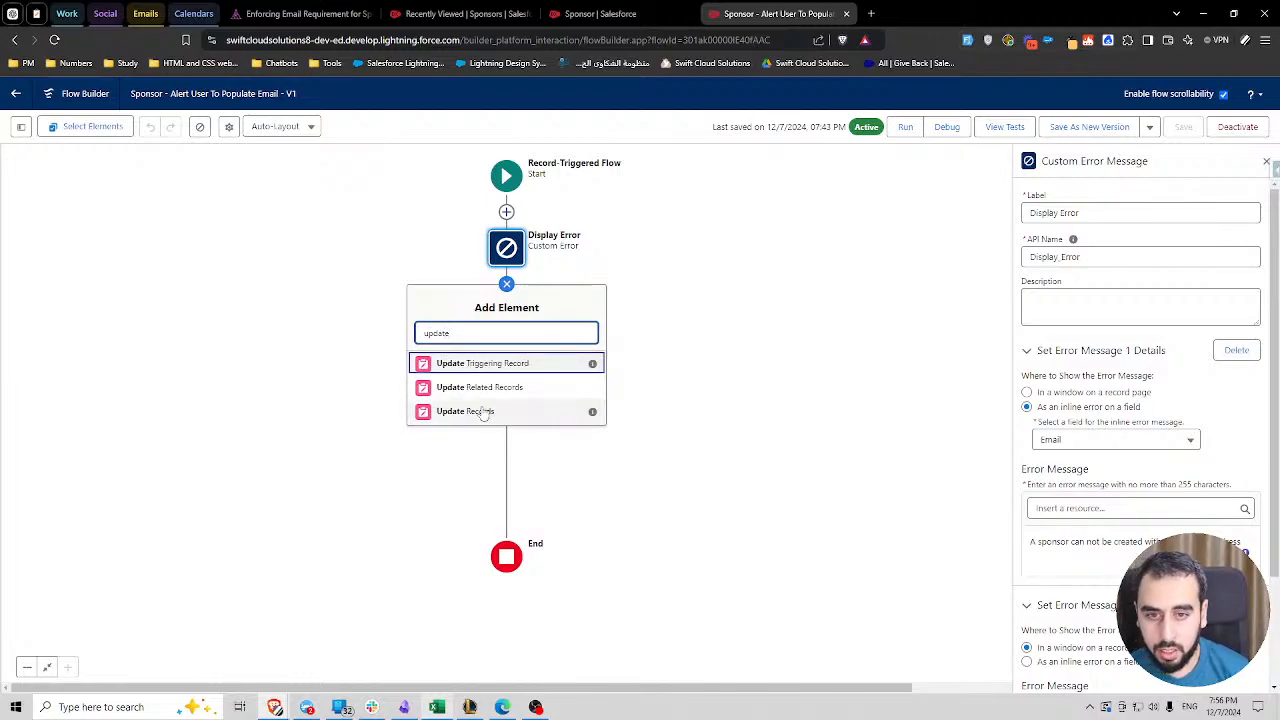
click(482, 411)
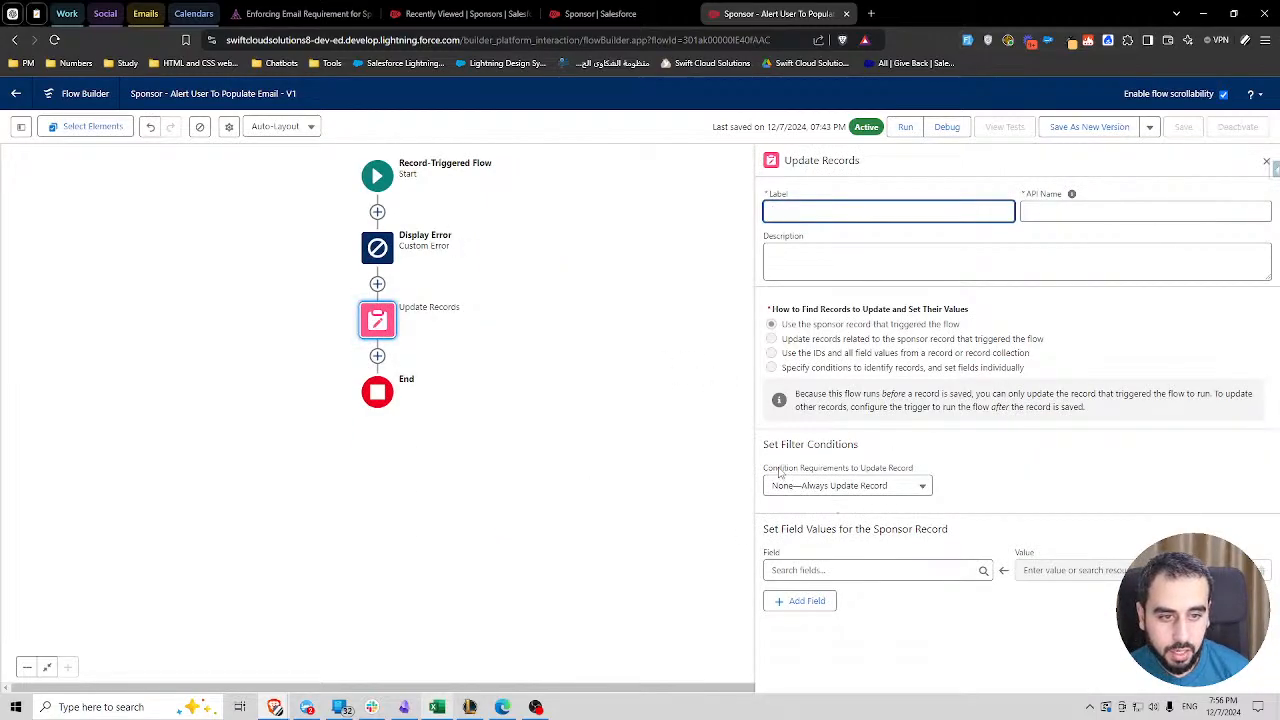
- Set the Update Records element's filter condition requirements to All Conditions Are Met (AND)
drag(776, 466, 840, 456)
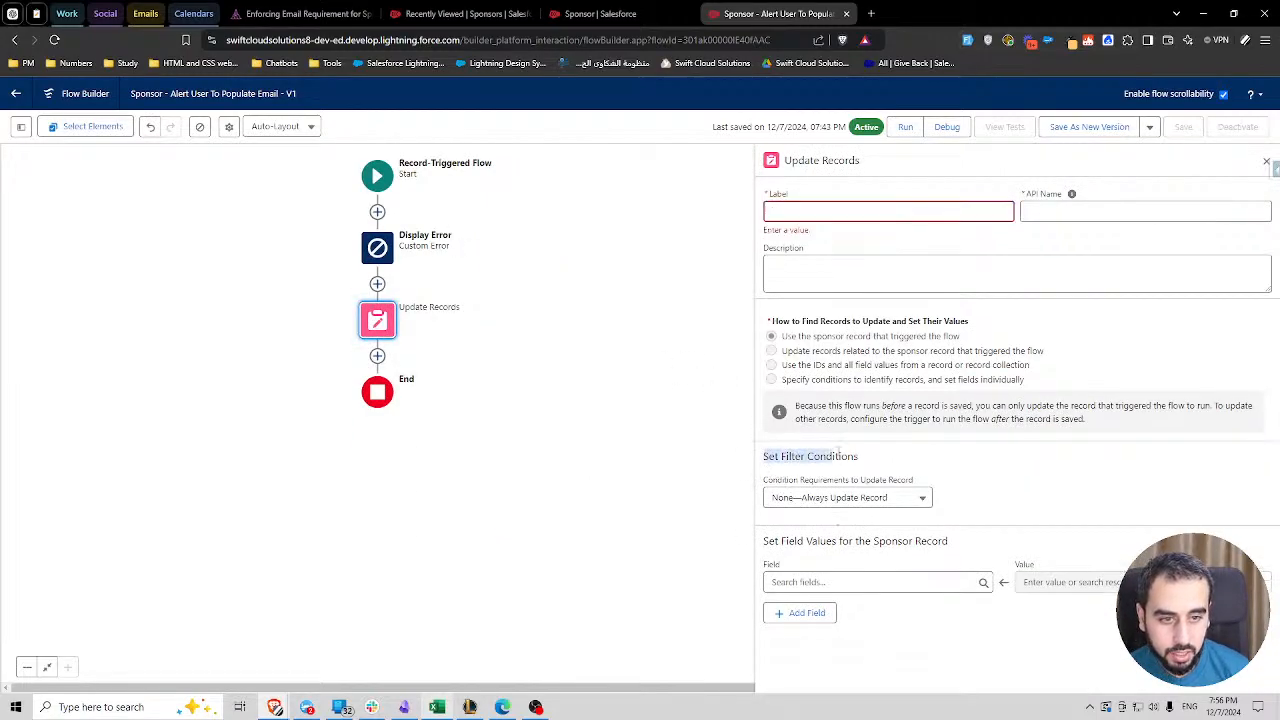
click(902, 497)
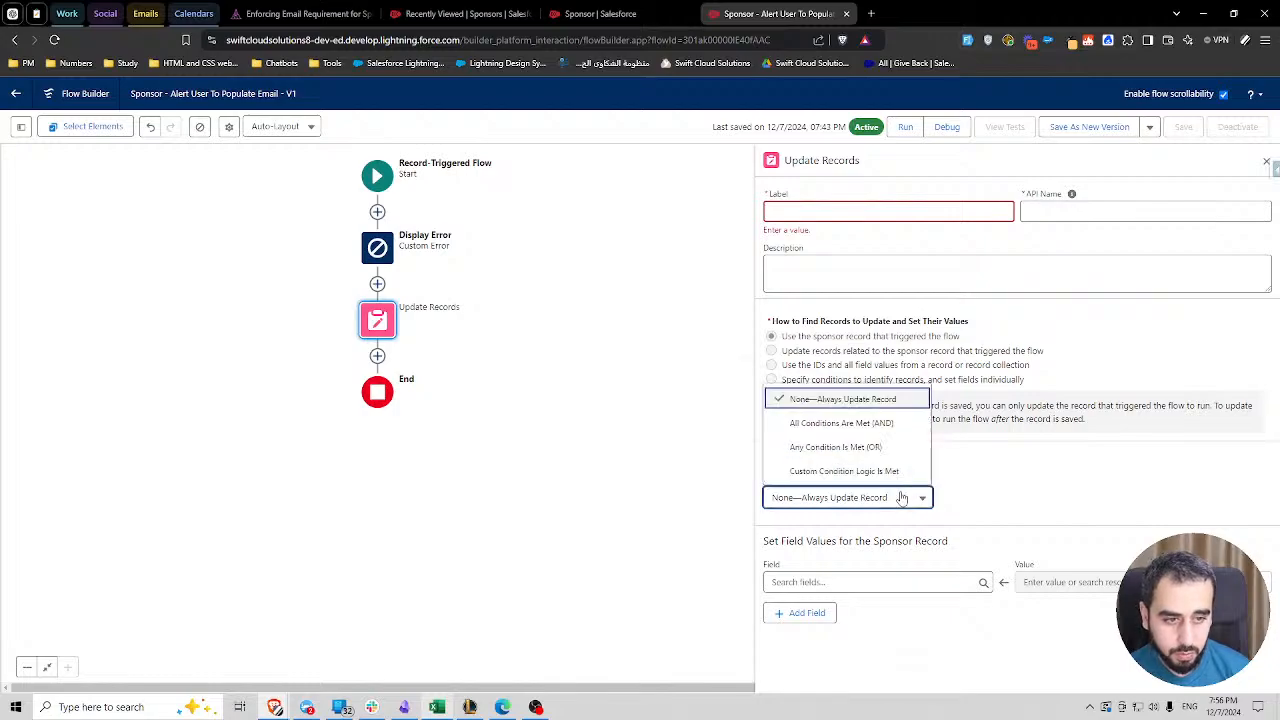
click(841, 423)
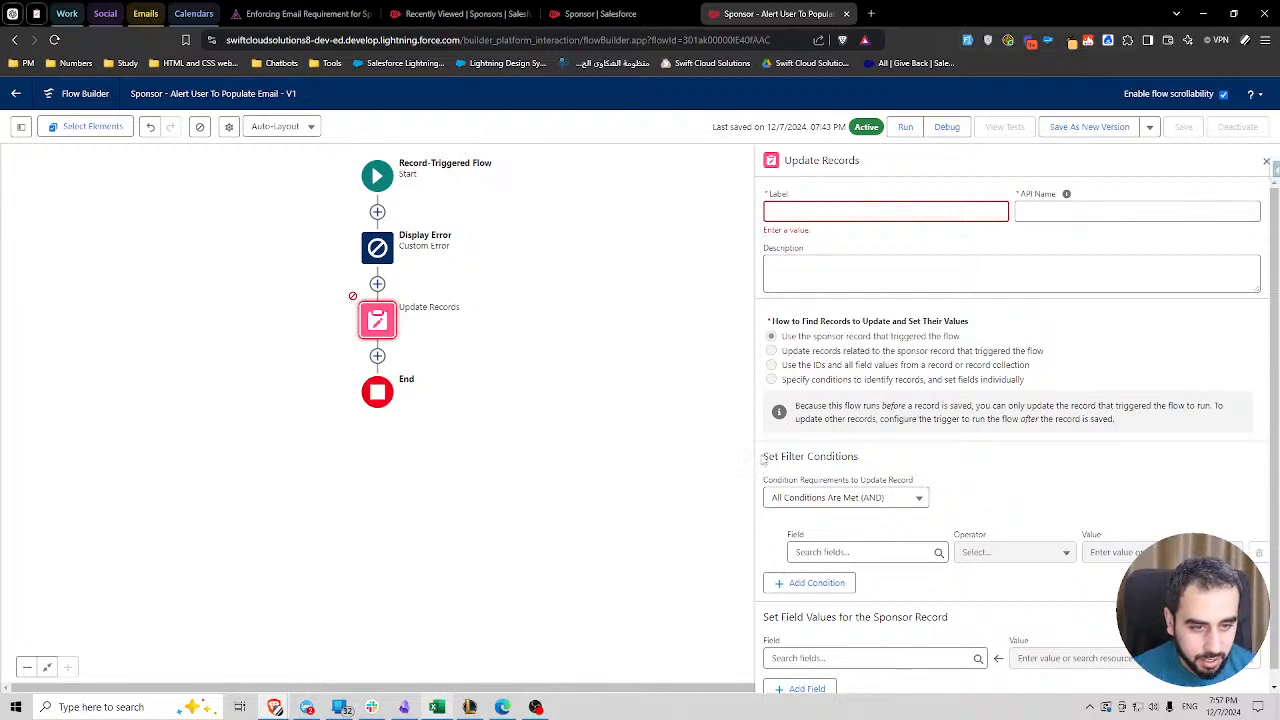
- Examine how the Update Records element's filter conditions and condition requirements relate to the field values set on the sponsor record
drag(761, 460, 975, 593)
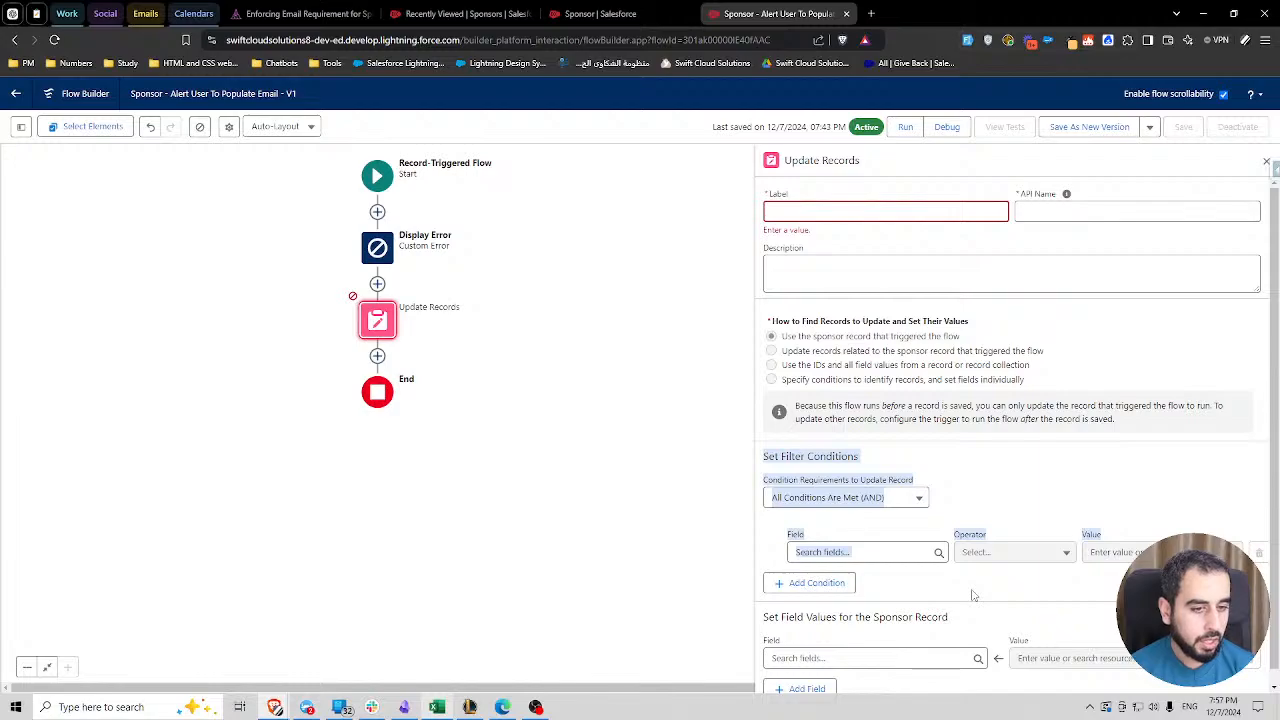
scroll(972, 595, down, 1)
drag(842, 603, 1008, 665)
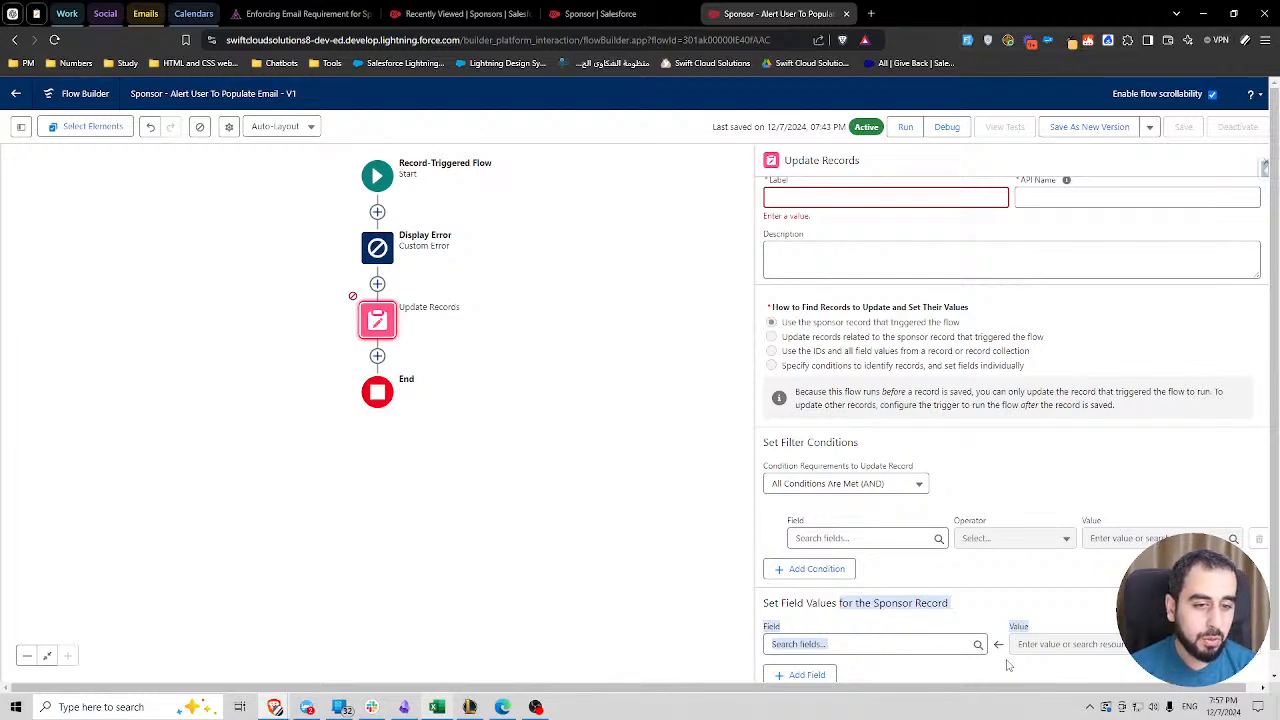
drag(862, 466, 917, 468)
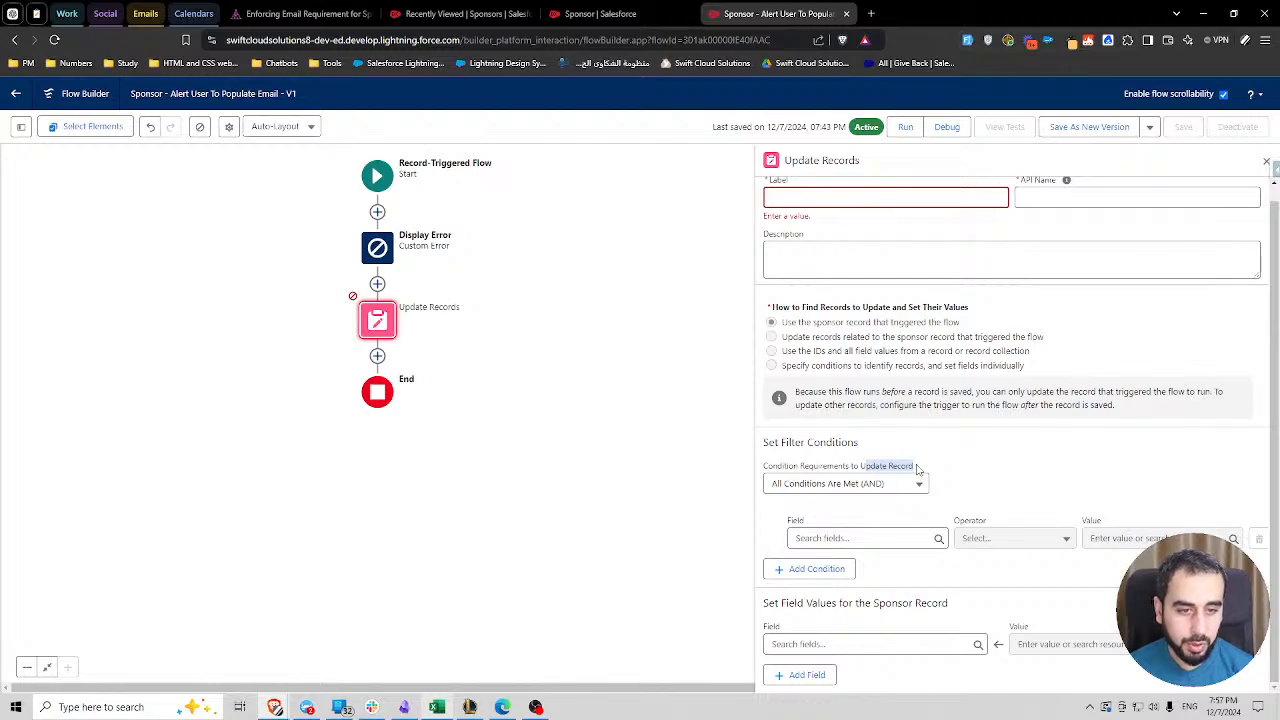
click(842, 455)
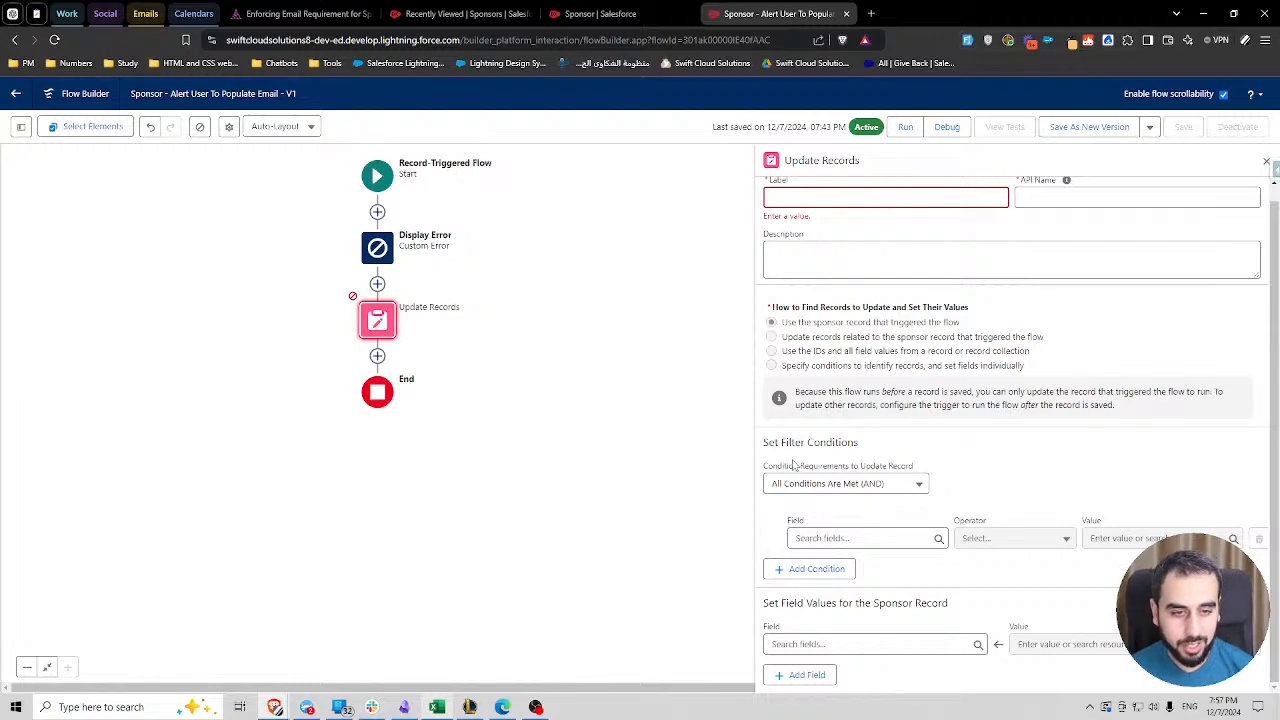
drag(795, 466, 935, 473)
click(832, 438)
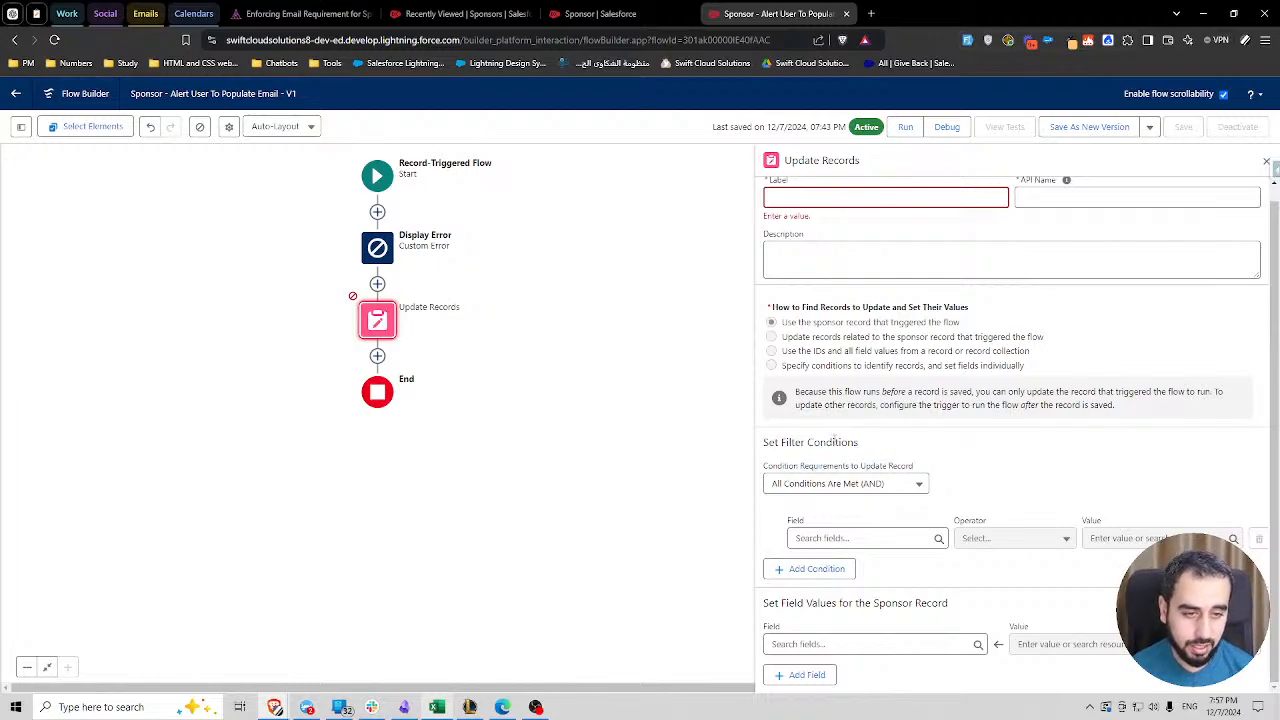